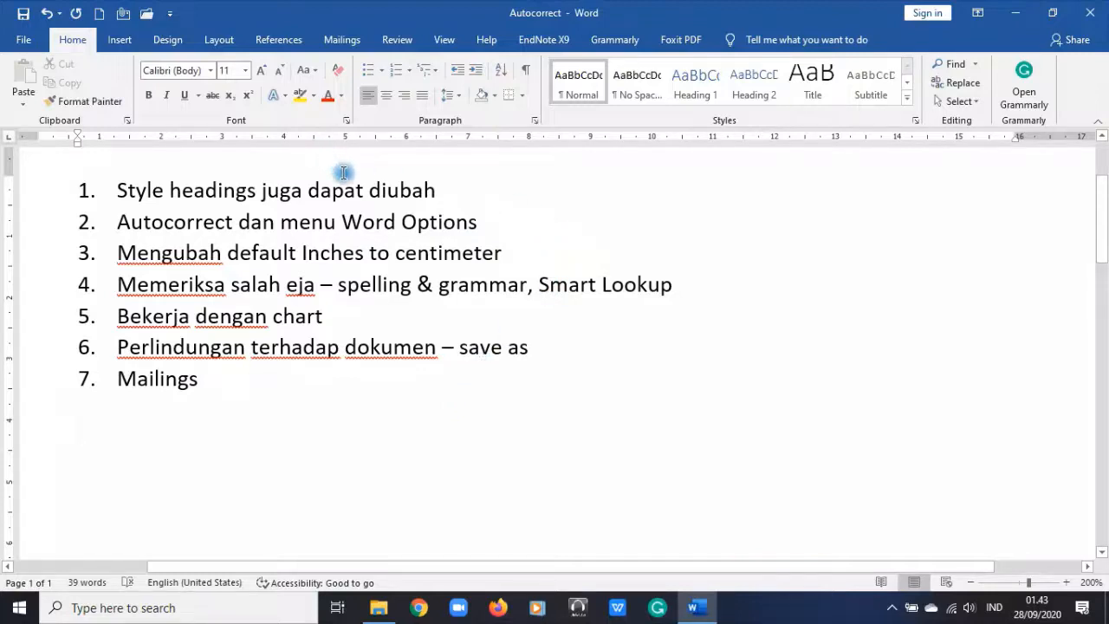
Step: Apply the Heading 1 style to the first topic, 'Style headings juga dapat diubah'
click(481, 186)
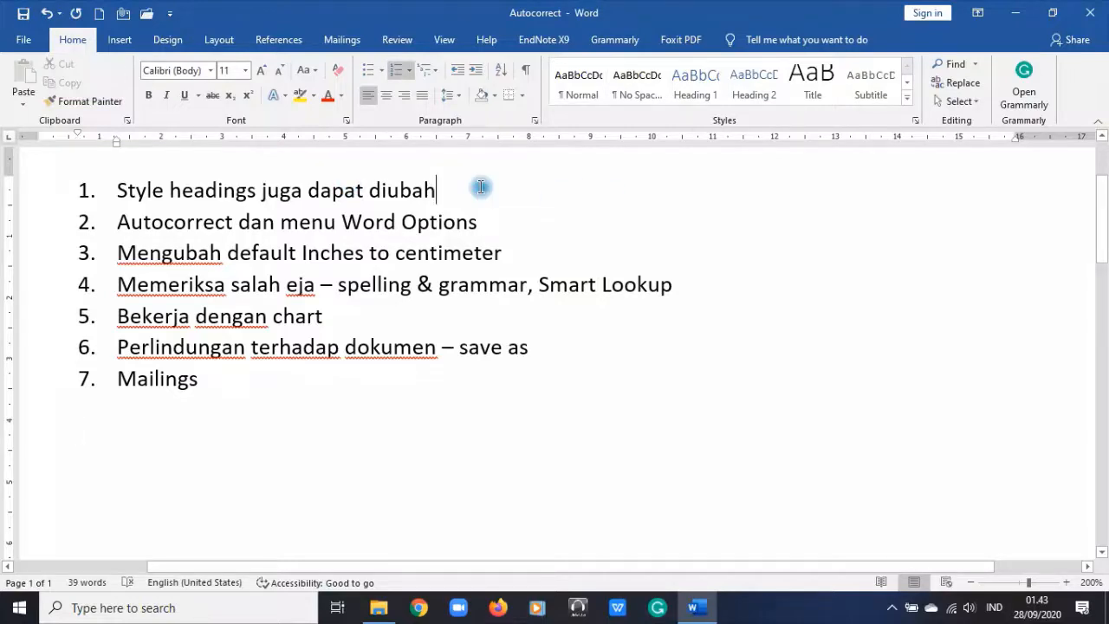
click(689, 87)
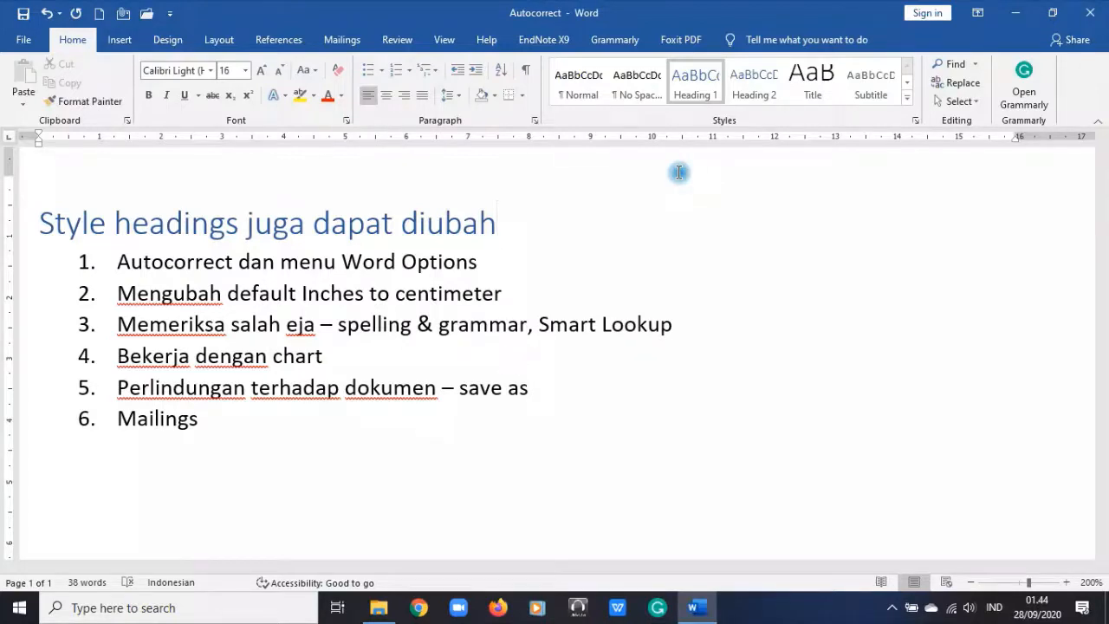
Step: Undo the Heading 1 style so 'Style headings juga dapat diubah' is list item 1 again
click(47, 15)
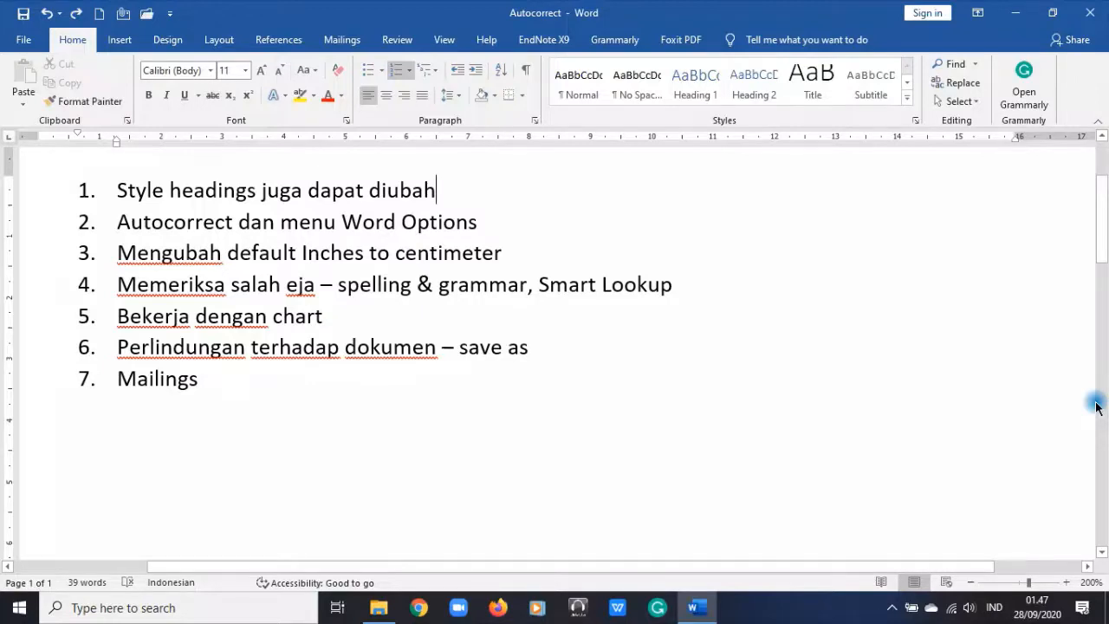
Step: Try inserting an empty numbered item above the first topic, then undo it
key(Home)
key(Return)
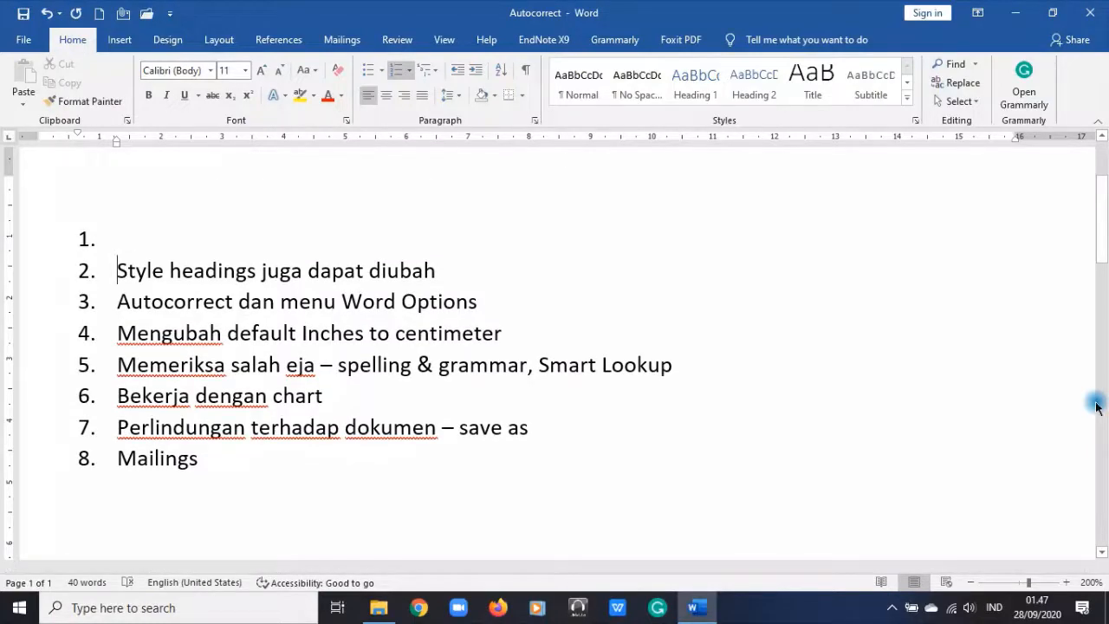
key(ctrl+z)
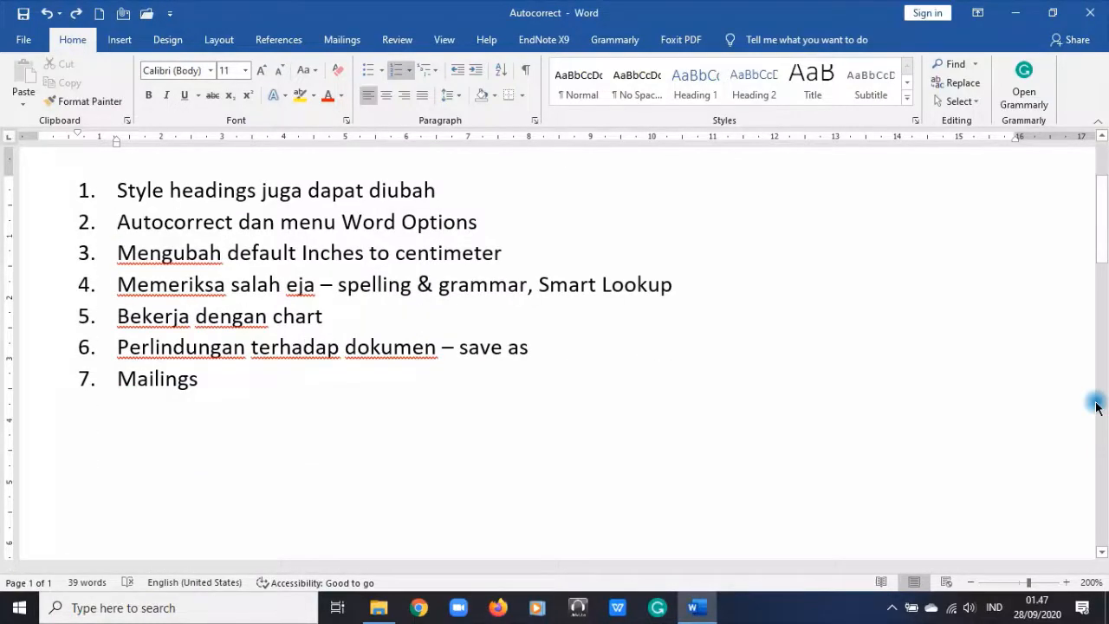
click(491, 370)
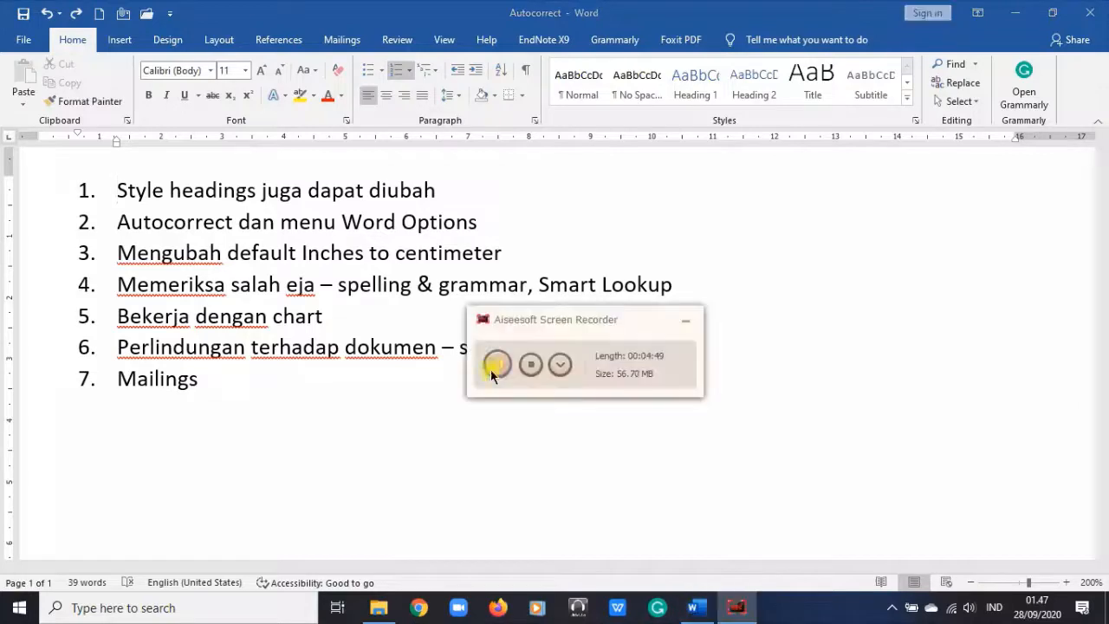
click(686, 320)
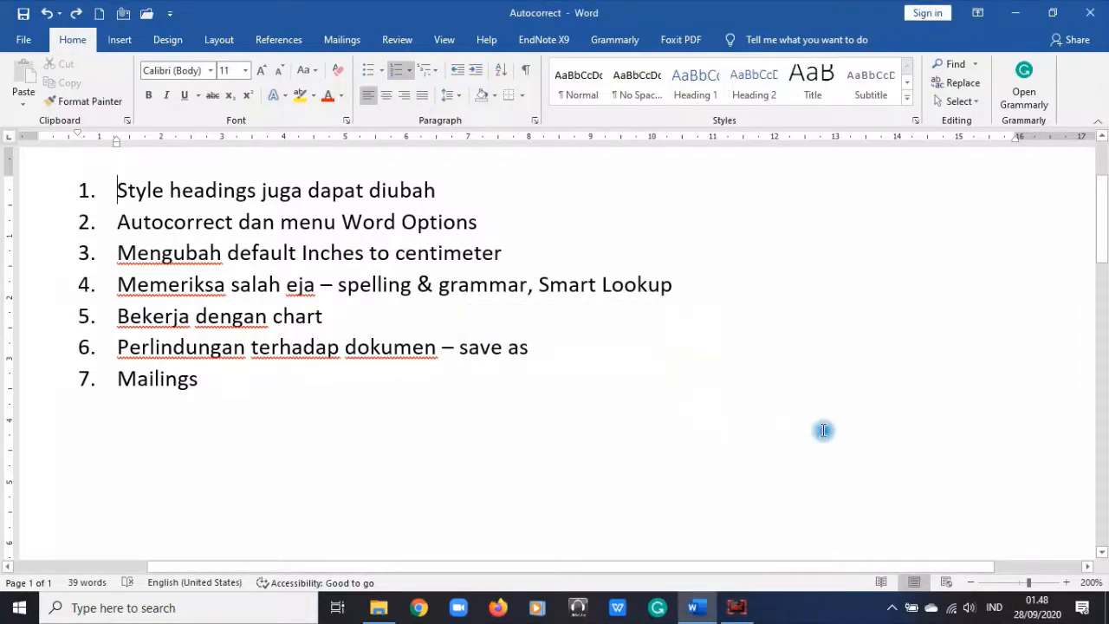
scroll(490, 324, up, 3)
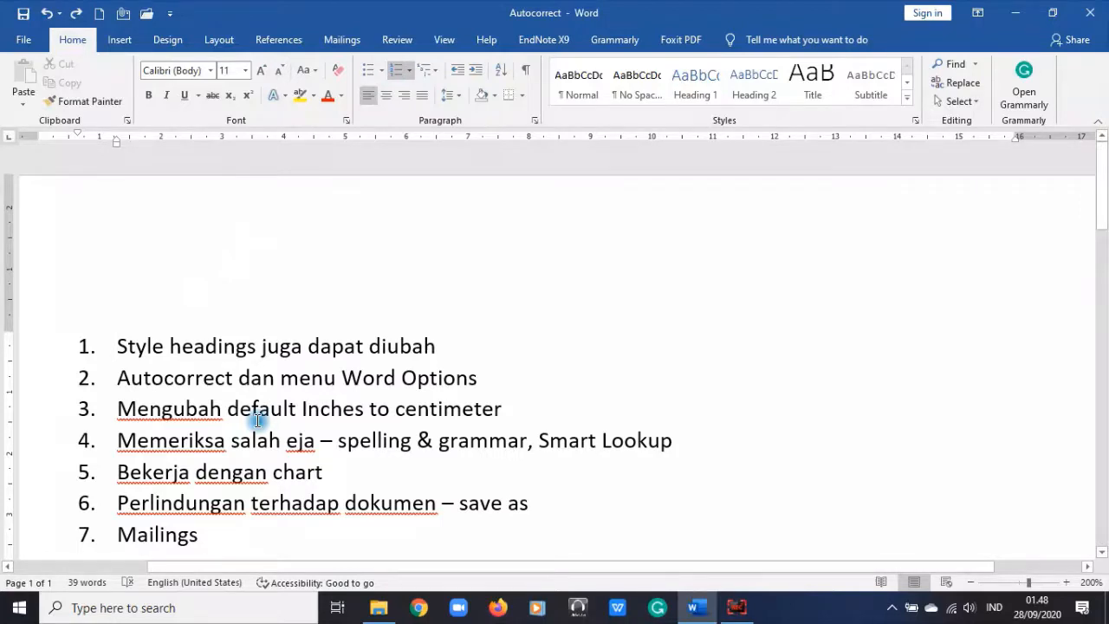
Step: Delete the trailing blank line after Mailings
key(ctrl+End)
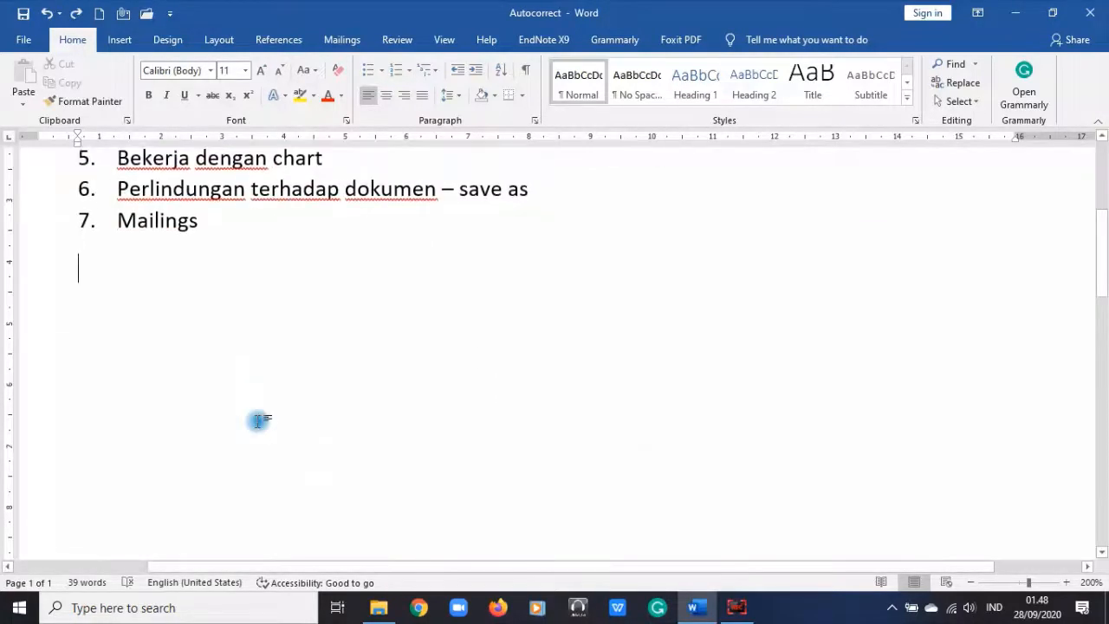
scroll(237, 403, up, 2)
key(BackSpace)
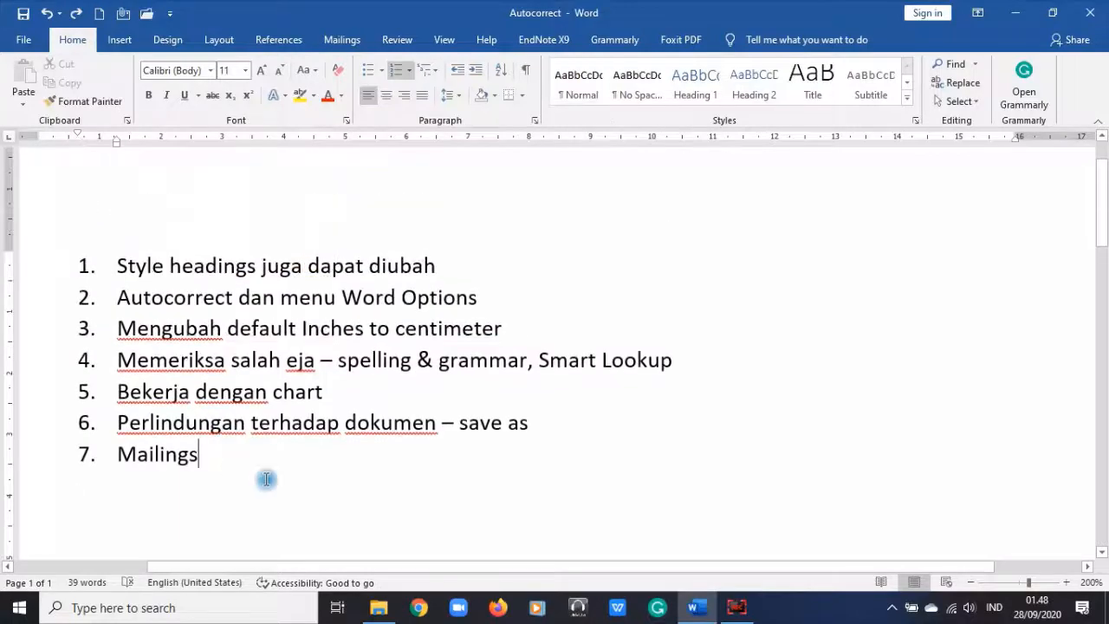
scroll(294, 485, up, 2)
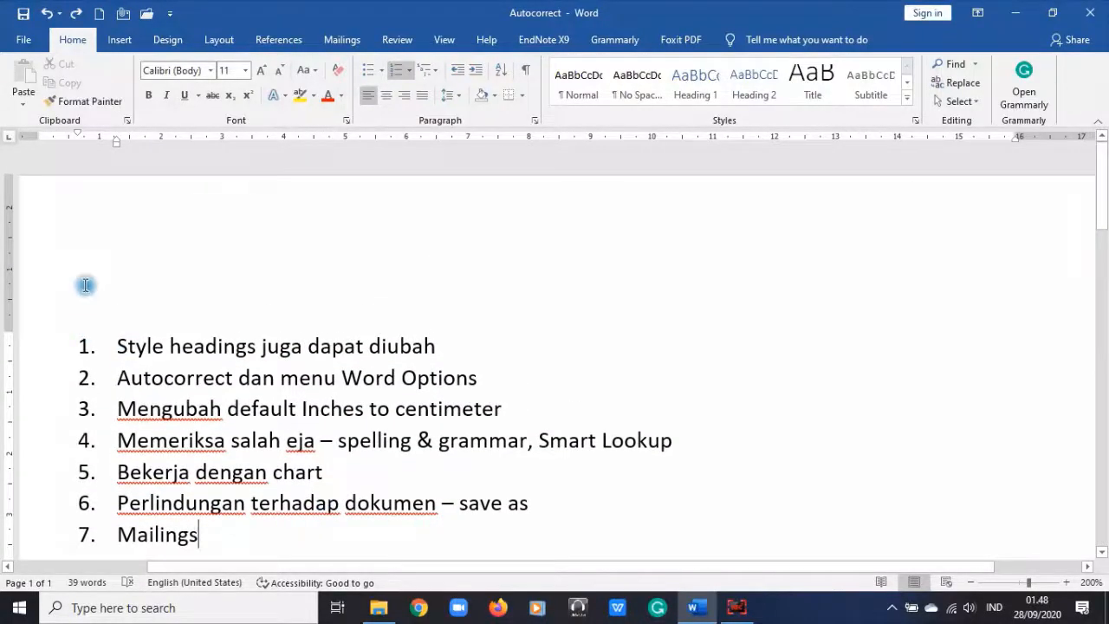
Step: Add an empty unnumbered paragraph above the numbered topic list
click(87, 343)
click(82, 270)
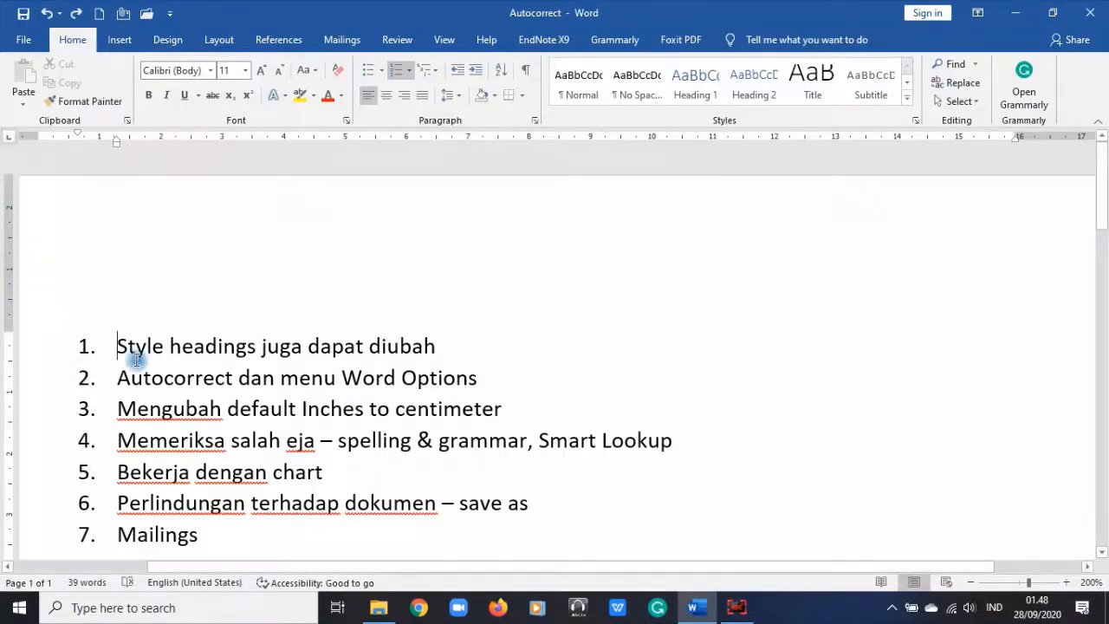
click(218, 530)
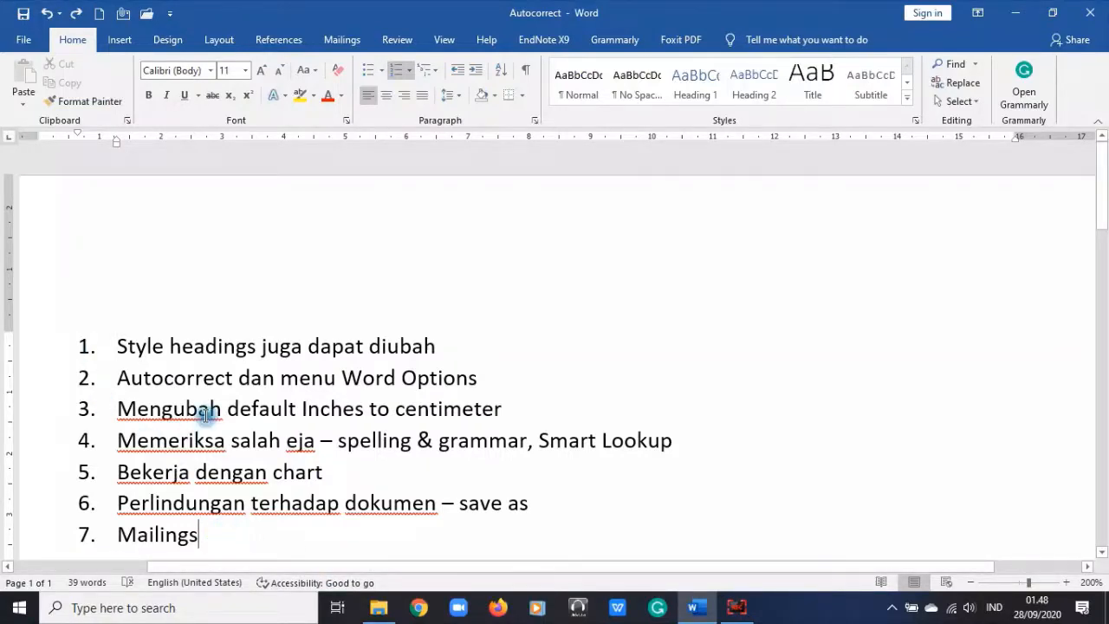
key(ctrl+Home)
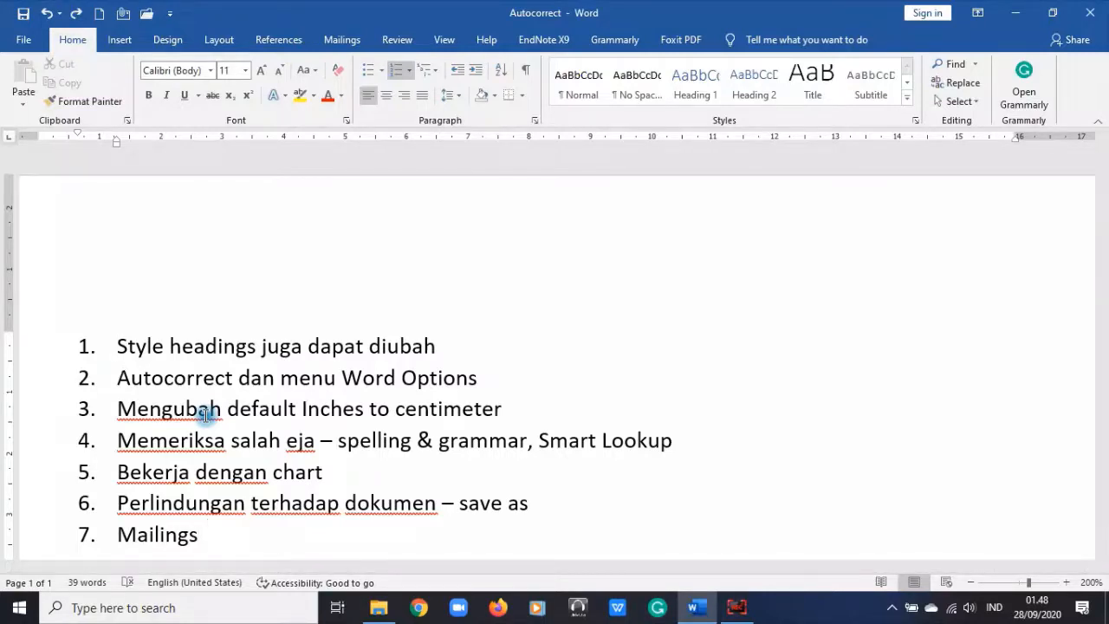
scroll(205, 414, up, 1)
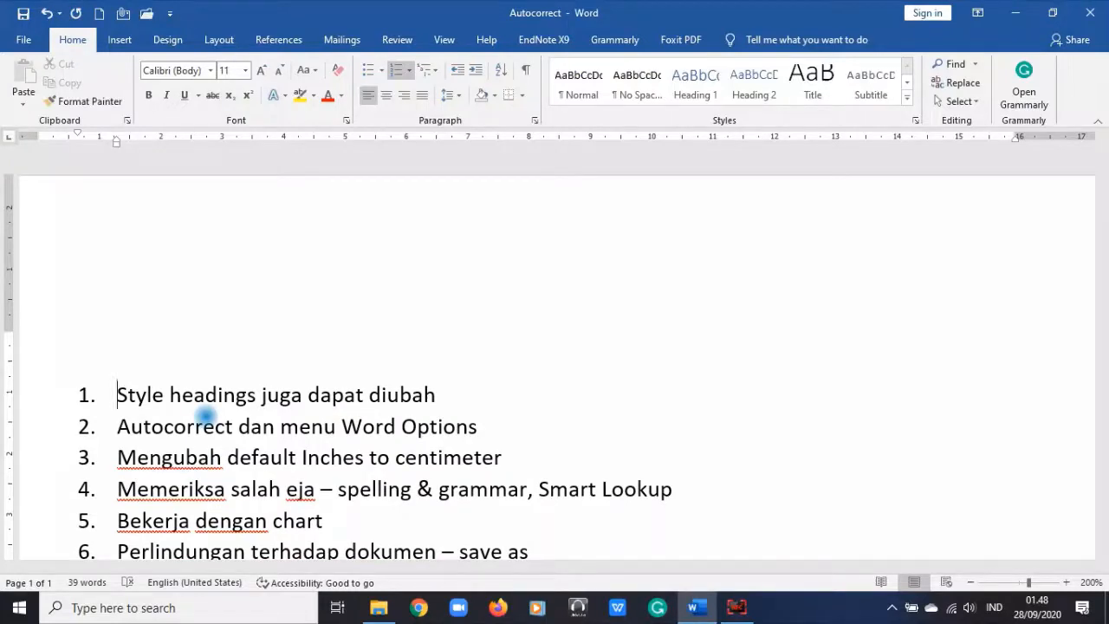
key(Up)
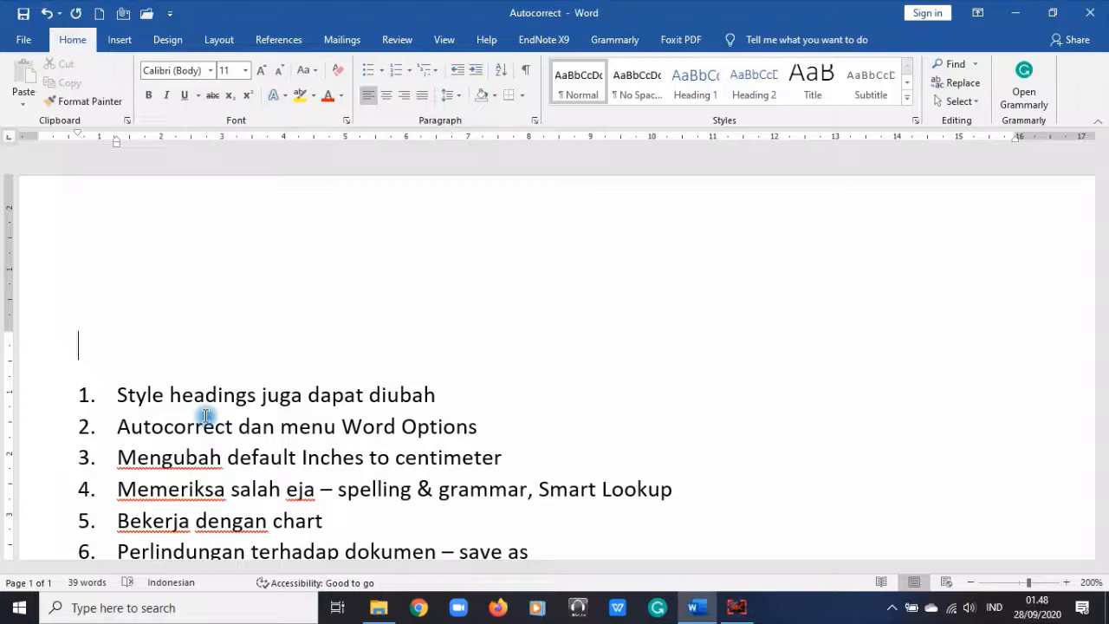
Step: Type the instruction sentence ending with "Inilah caraku menjaga tetap sehat dan bugar selama masa pandemi"
text(')
key(BackSpace)
text(Tunjukkan p)
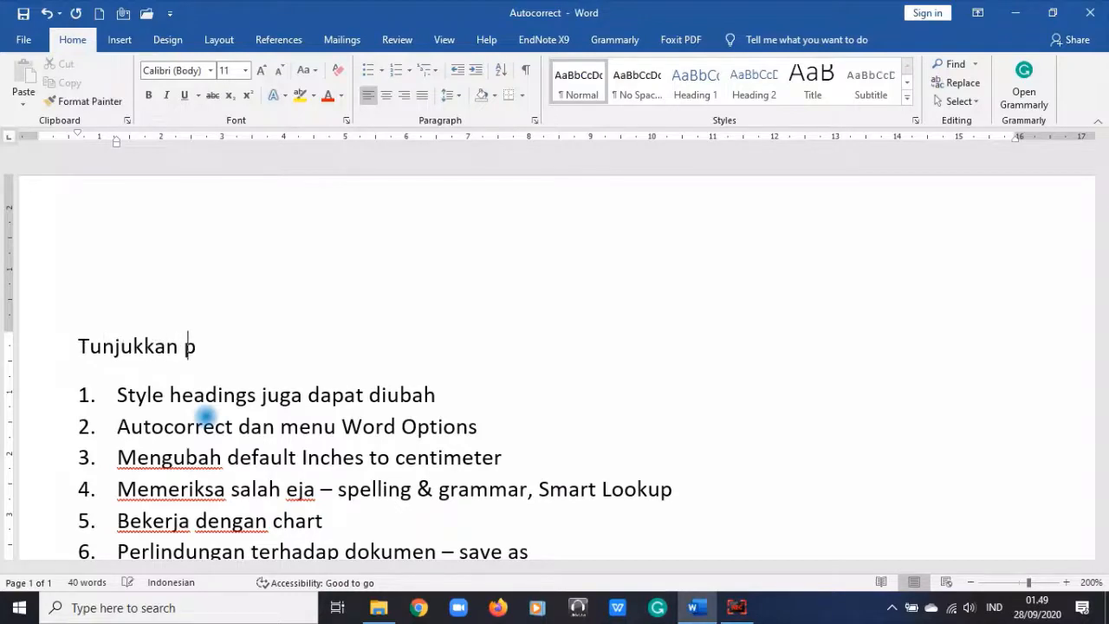
text(resensi)
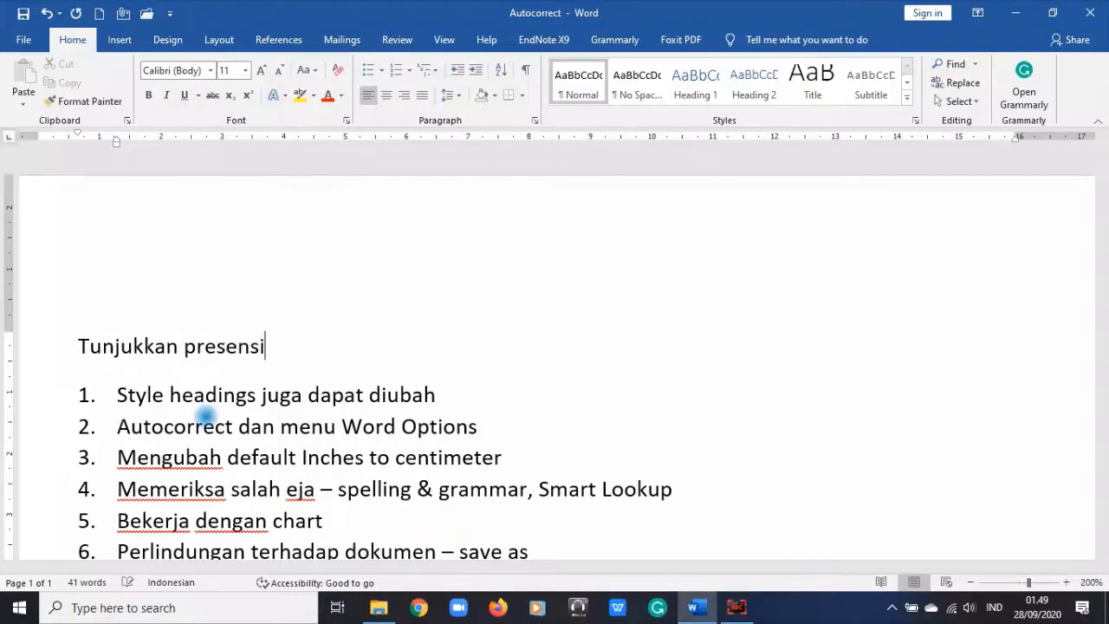
text( anda hari ini dengan)
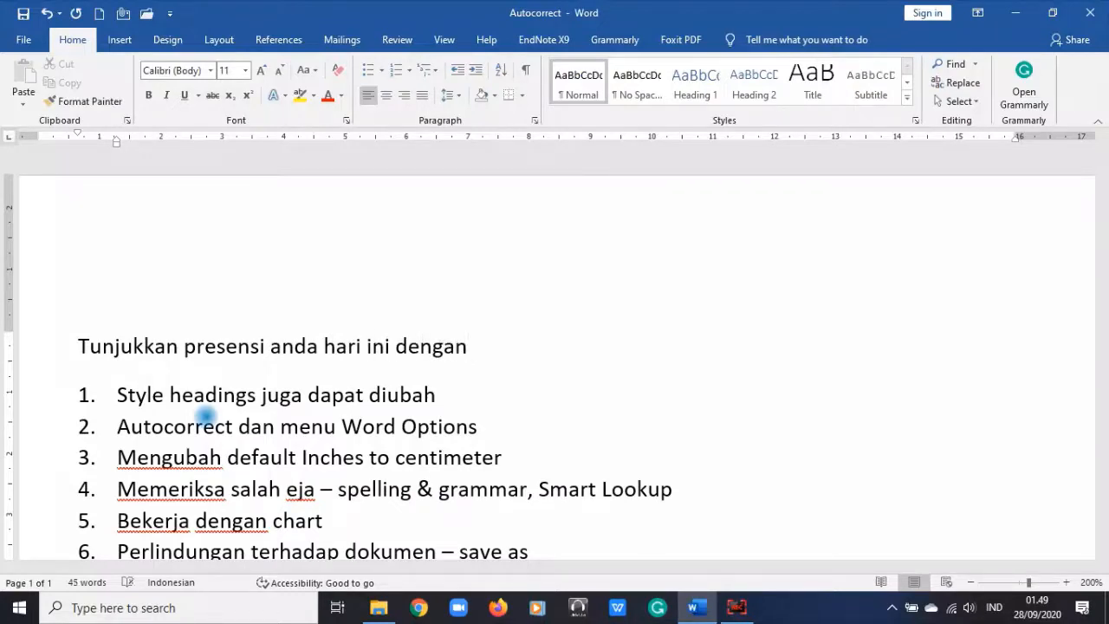
text( membu)
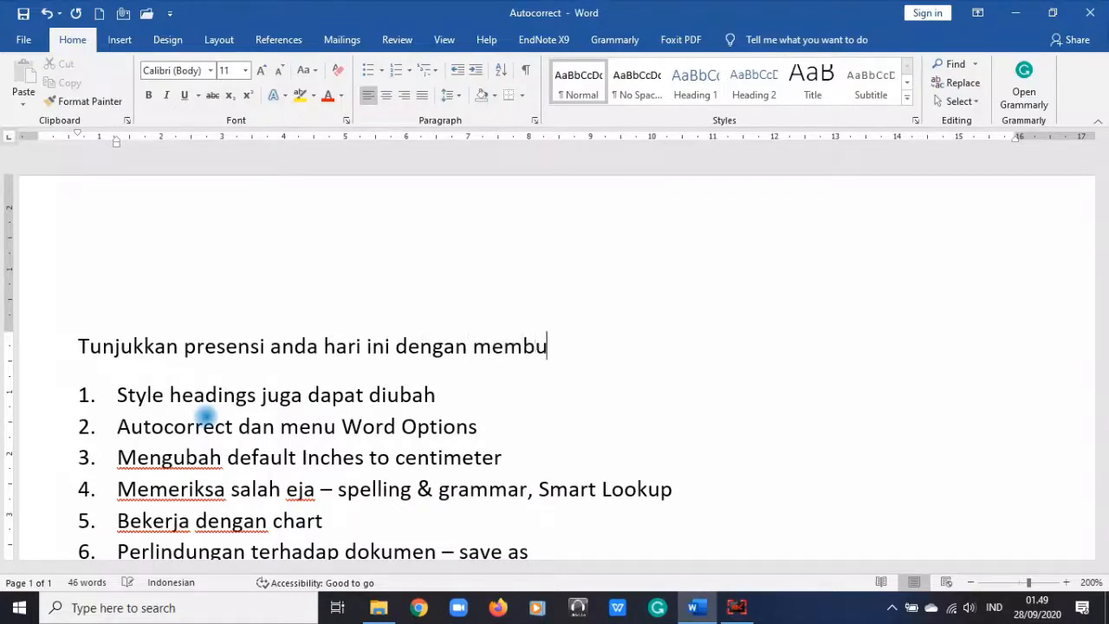
text(at satu fo)
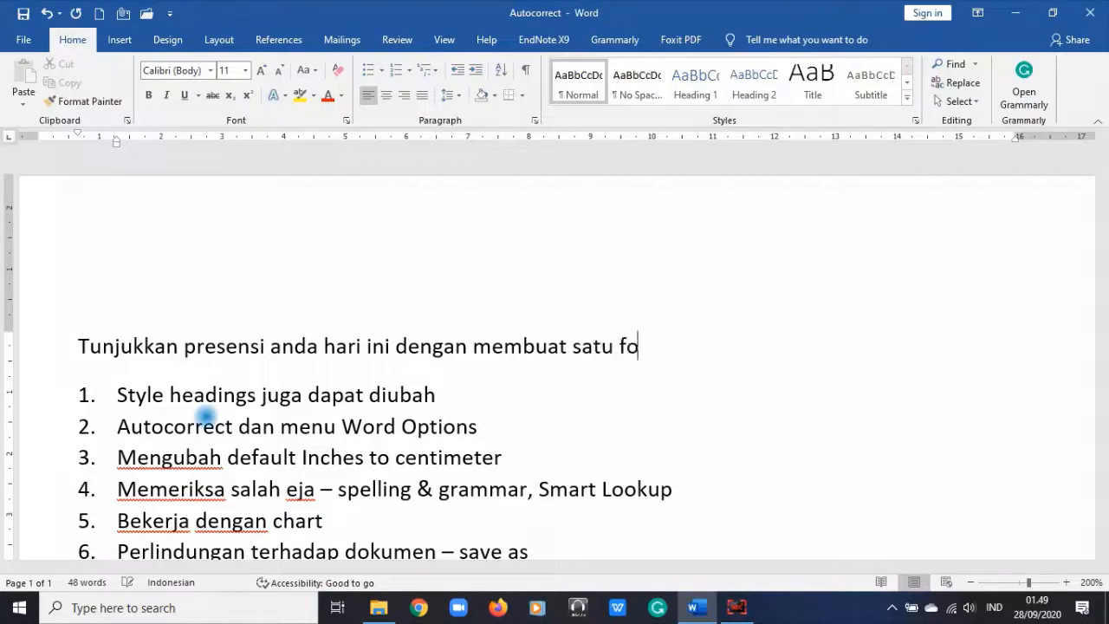
text(to tentan)
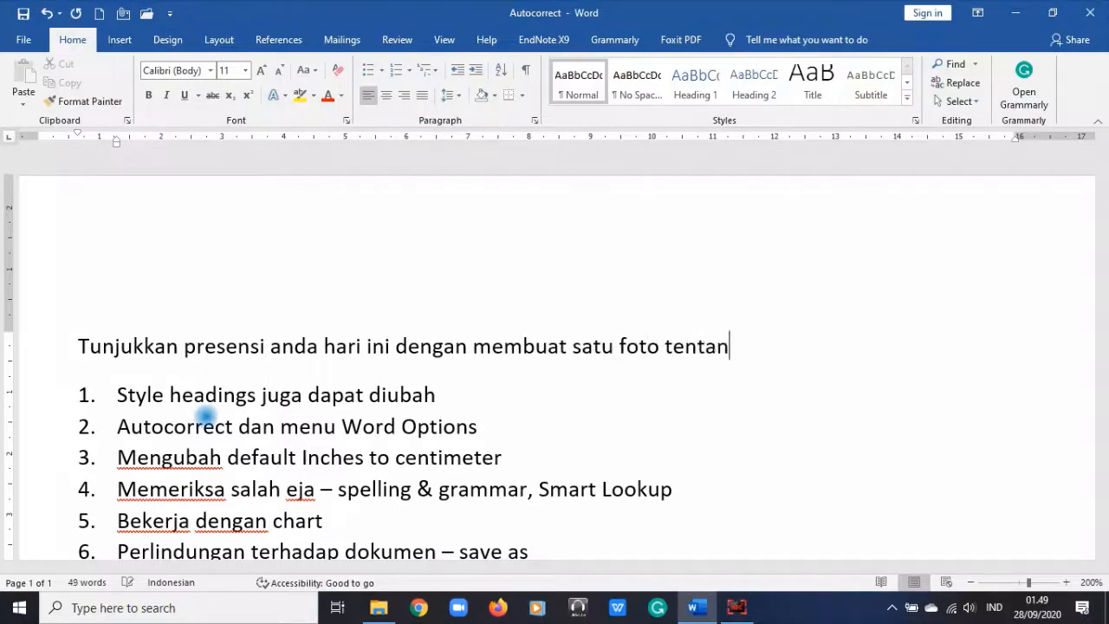
text(g "Inilah caraku menja)
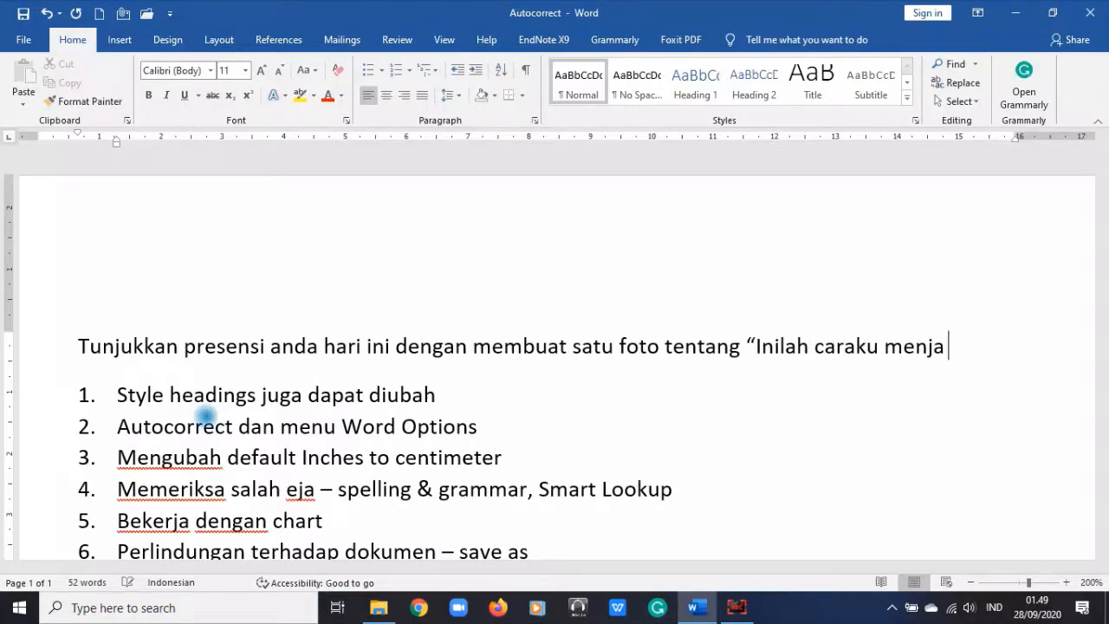
key(BackSpace)
text(ga )
text(tetap bug)
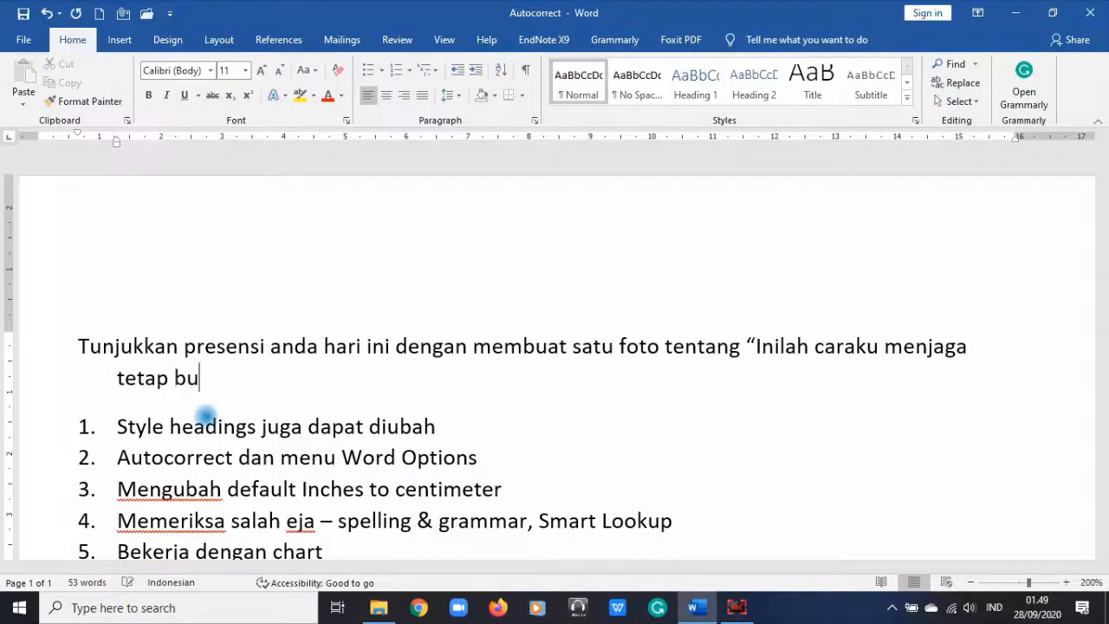
key(BackSpace)
key(BackSpace)
key(BackSpace)
text(sehat )
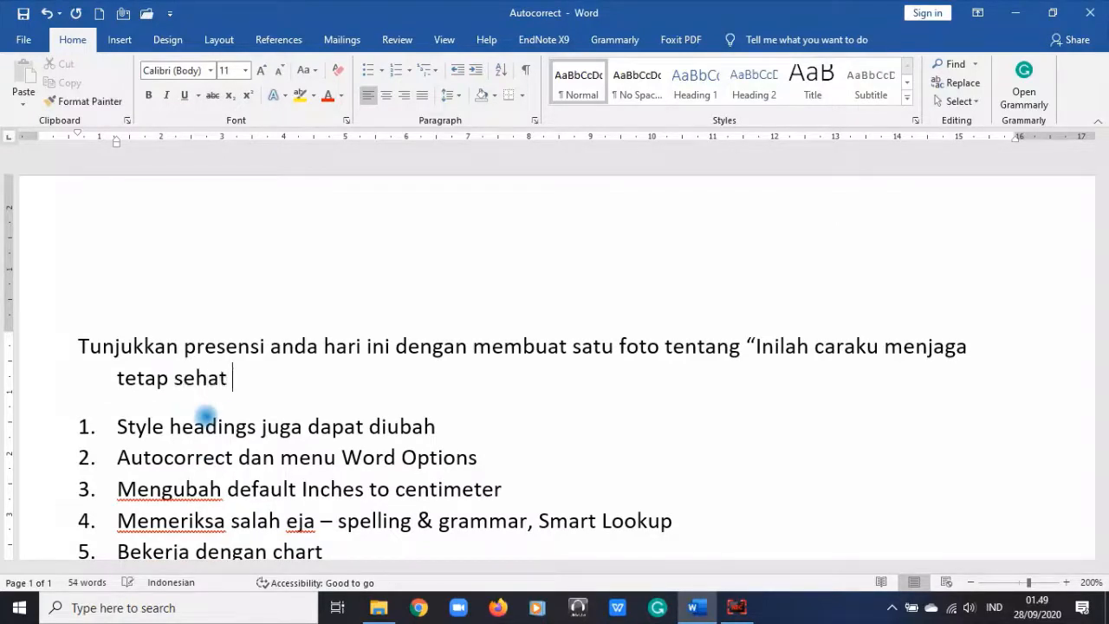
text(dan bug)
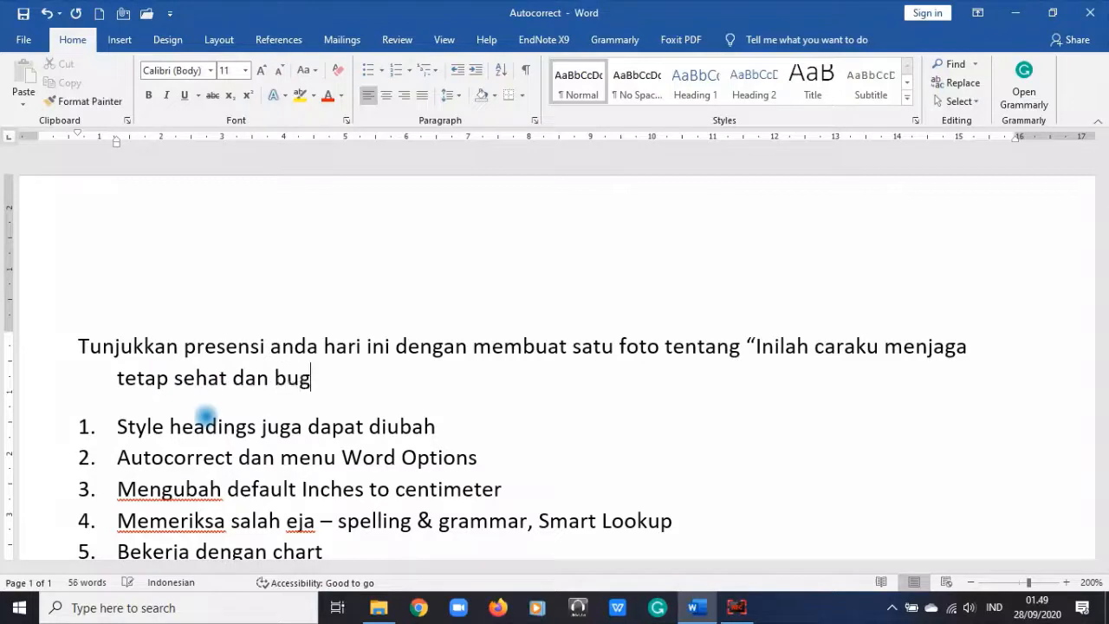
text(ar selama)
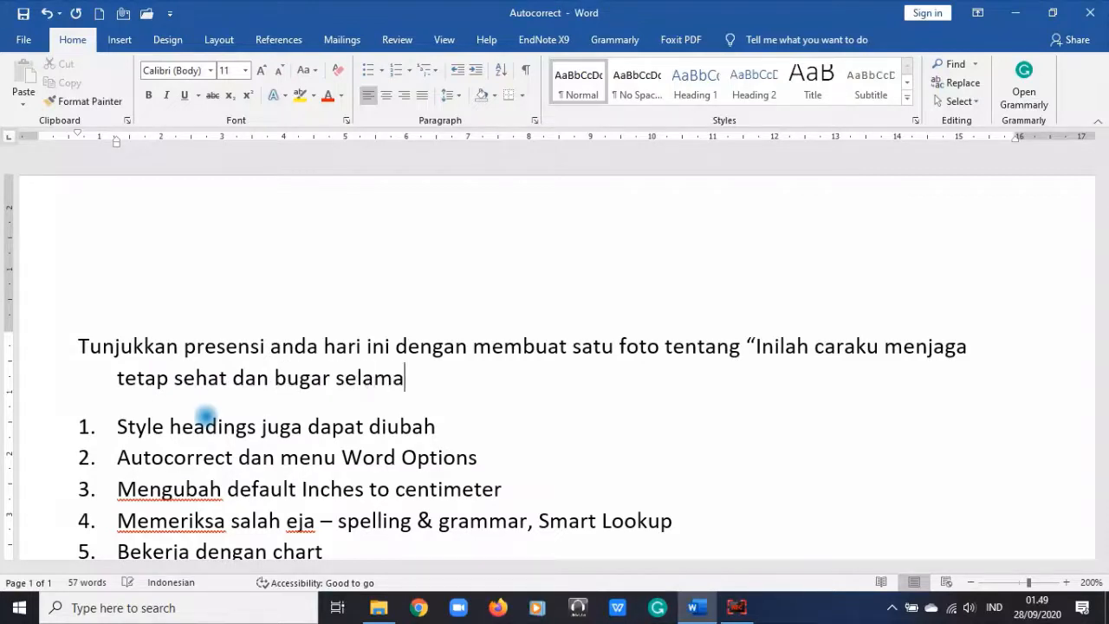
text( masa pam)
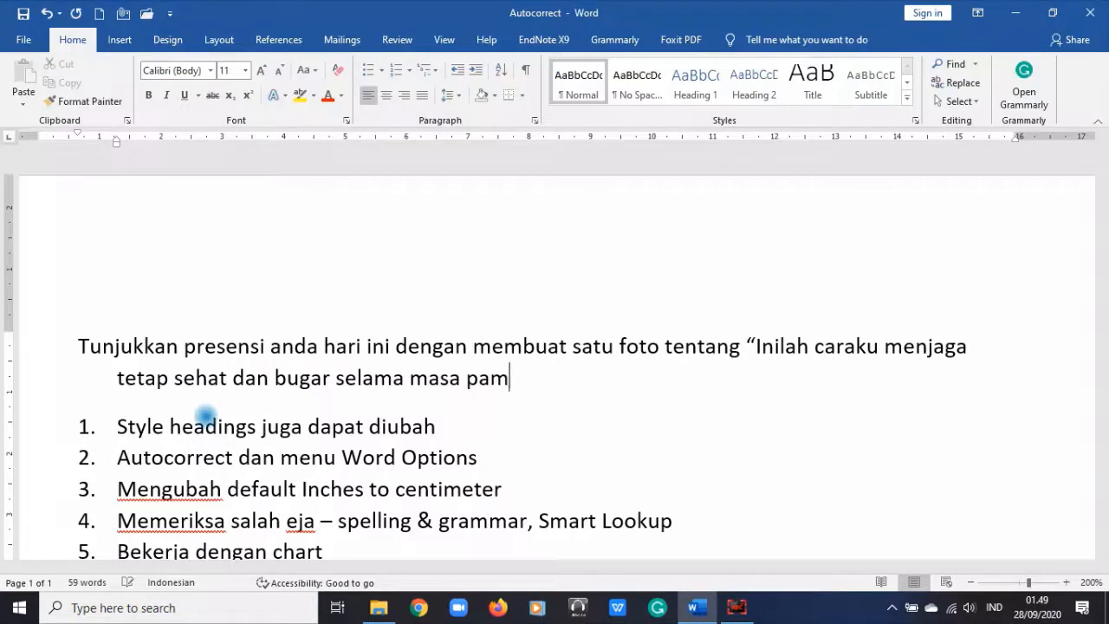
key(BackSpace)
text(ndemi)
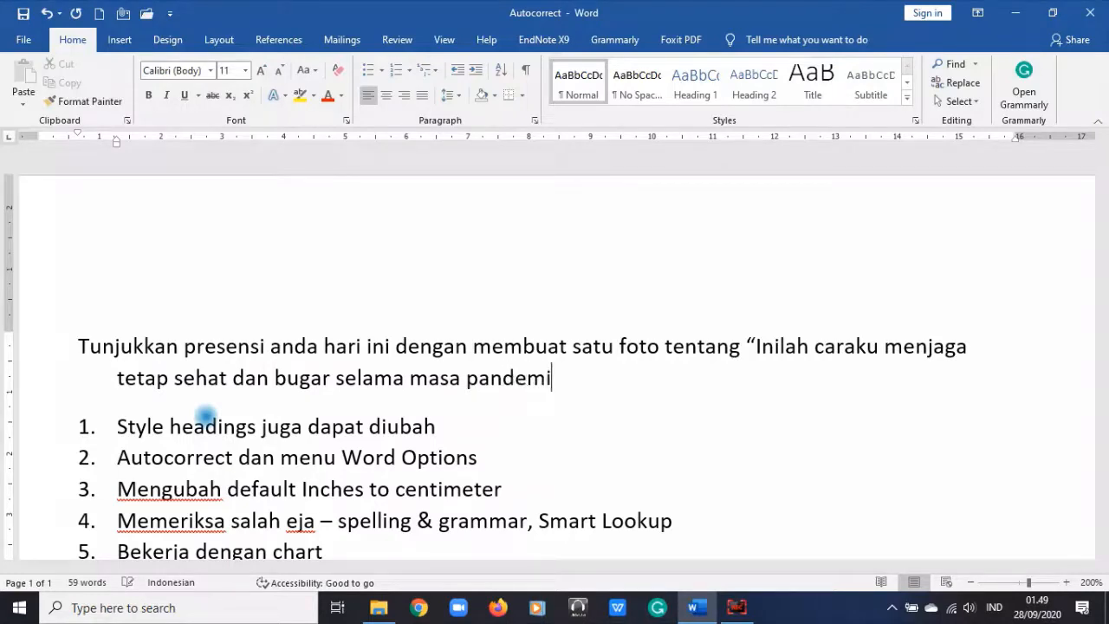
text(")
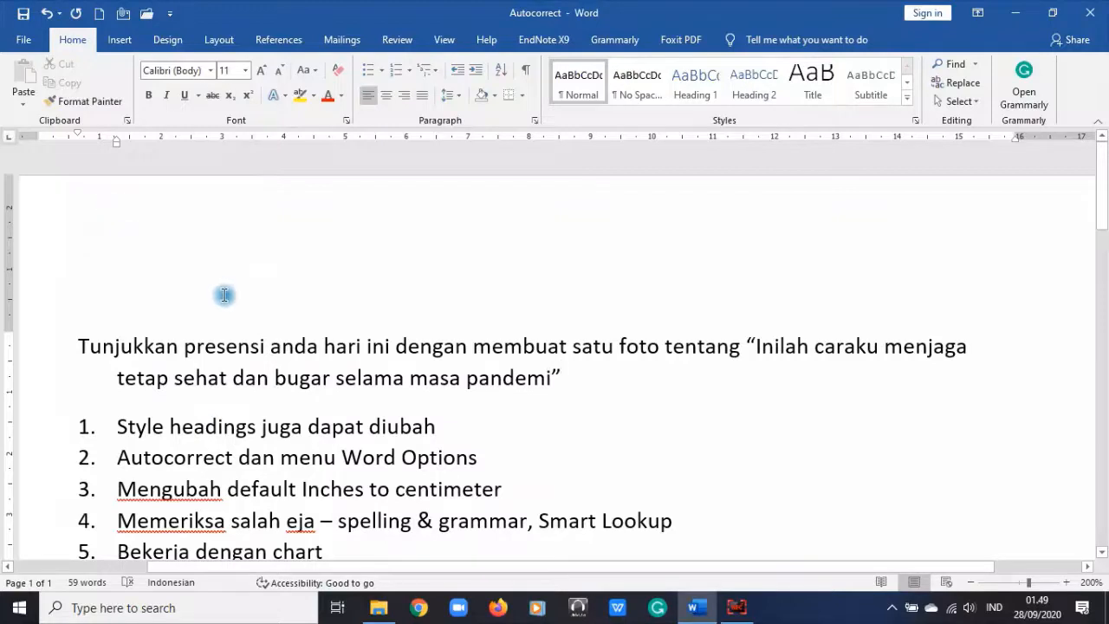
scroll(224, 295, down, 1)
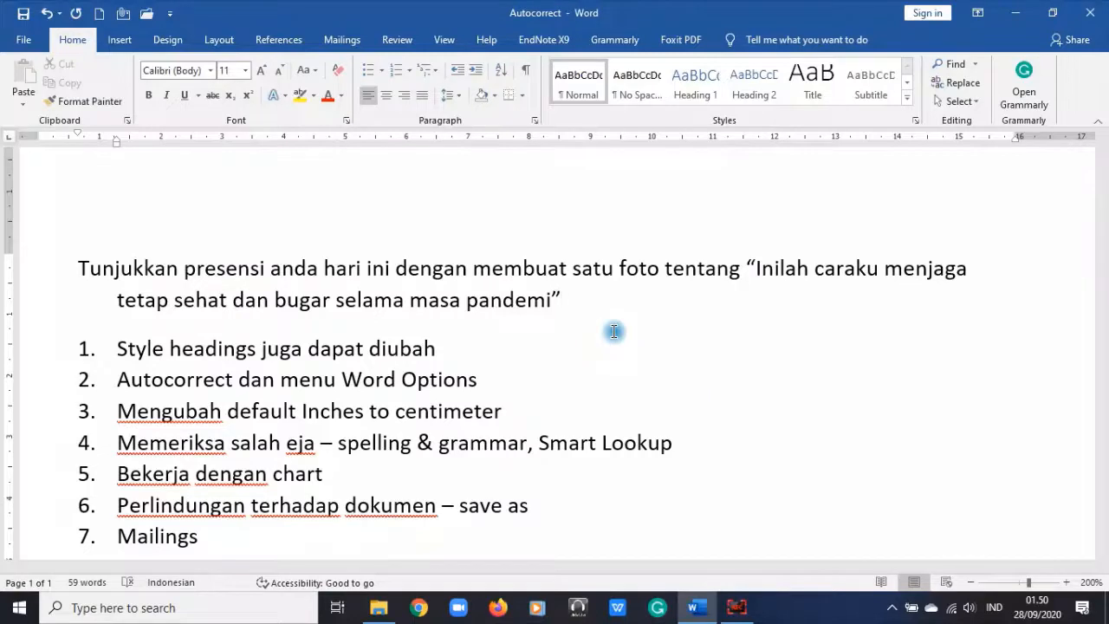
Step: Add an empty paragraph below the instruction sentence and try numbering it
key(Return)
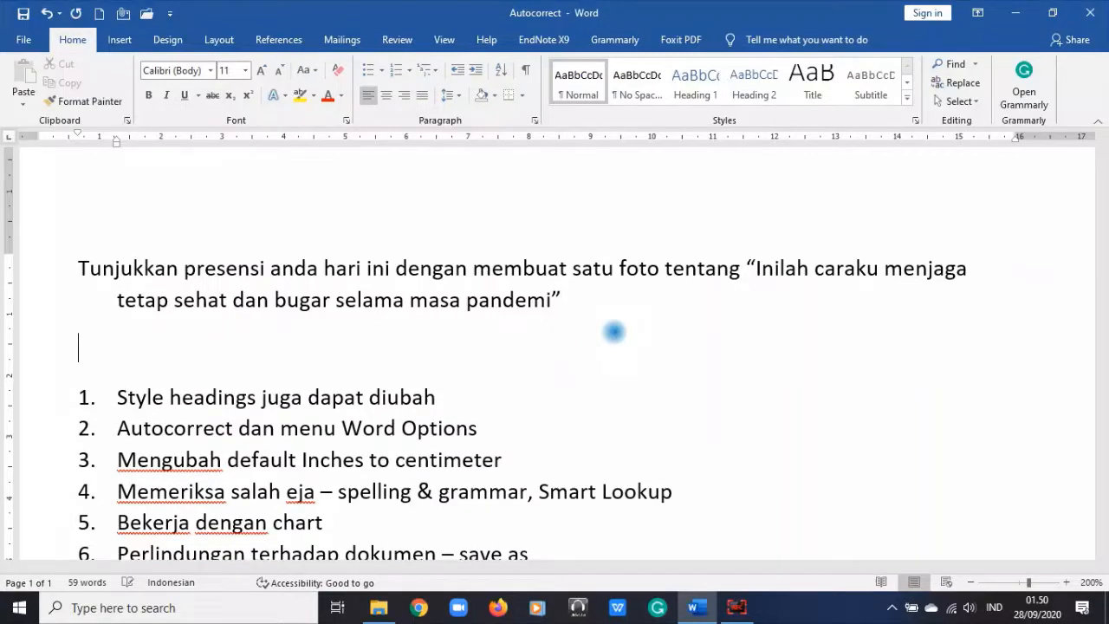
click(403, 72)
click(412, 71)
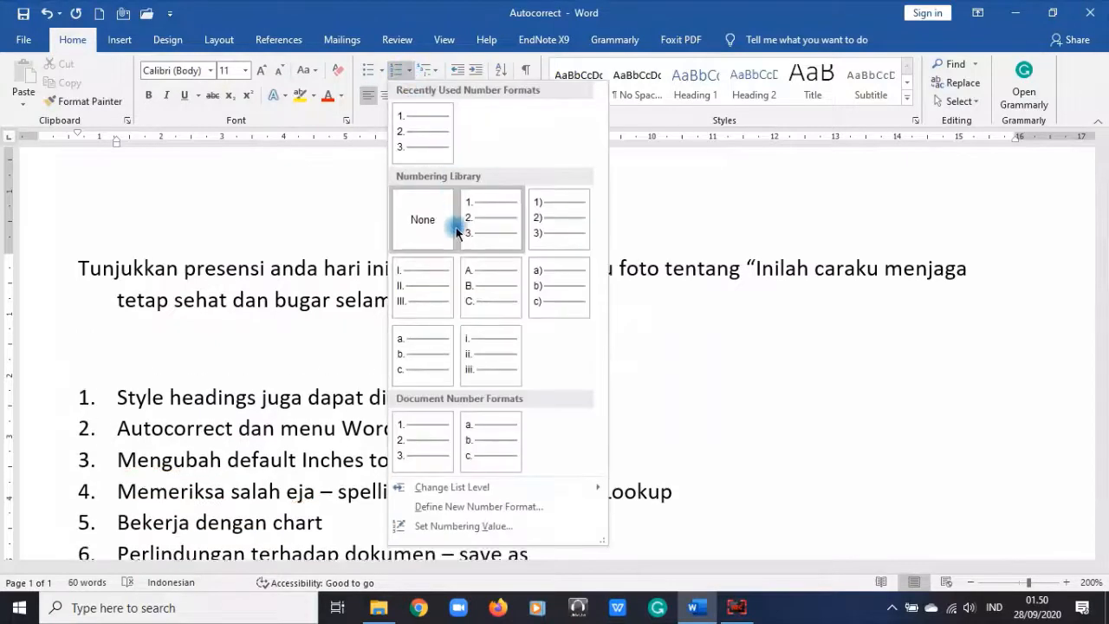
click(802, 380)
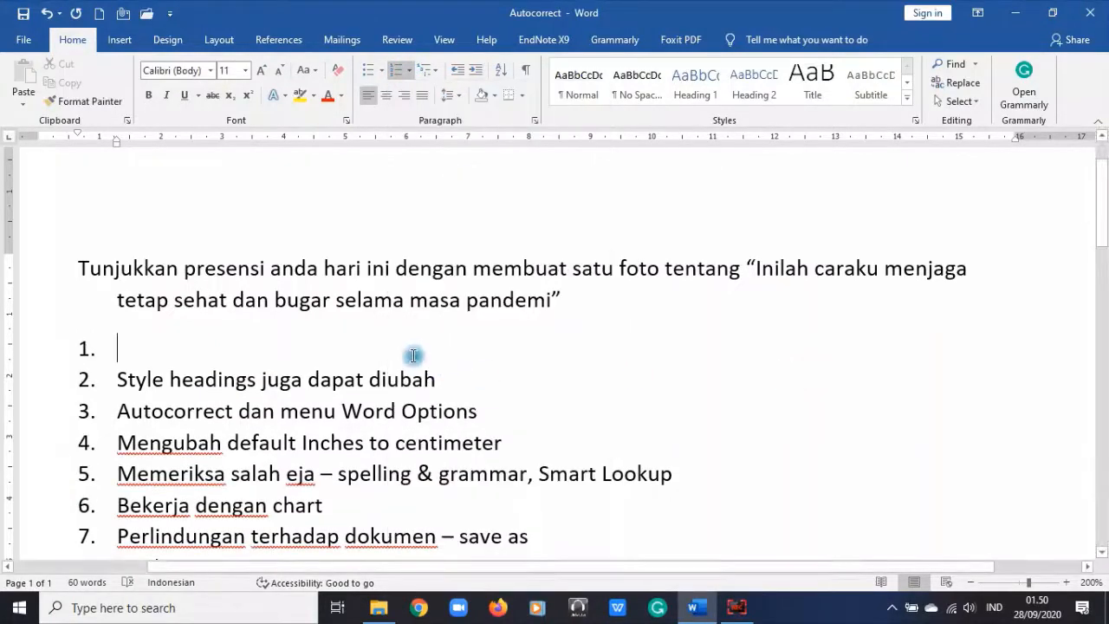
key(ctrl+z)
key(ctrl+z)
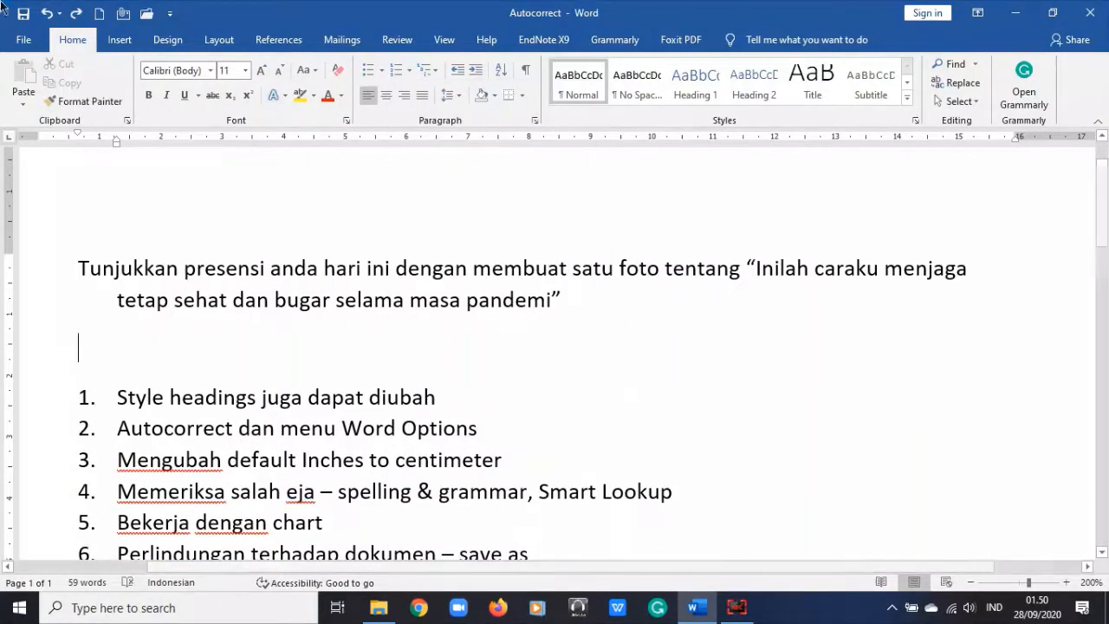
click(77, 13)
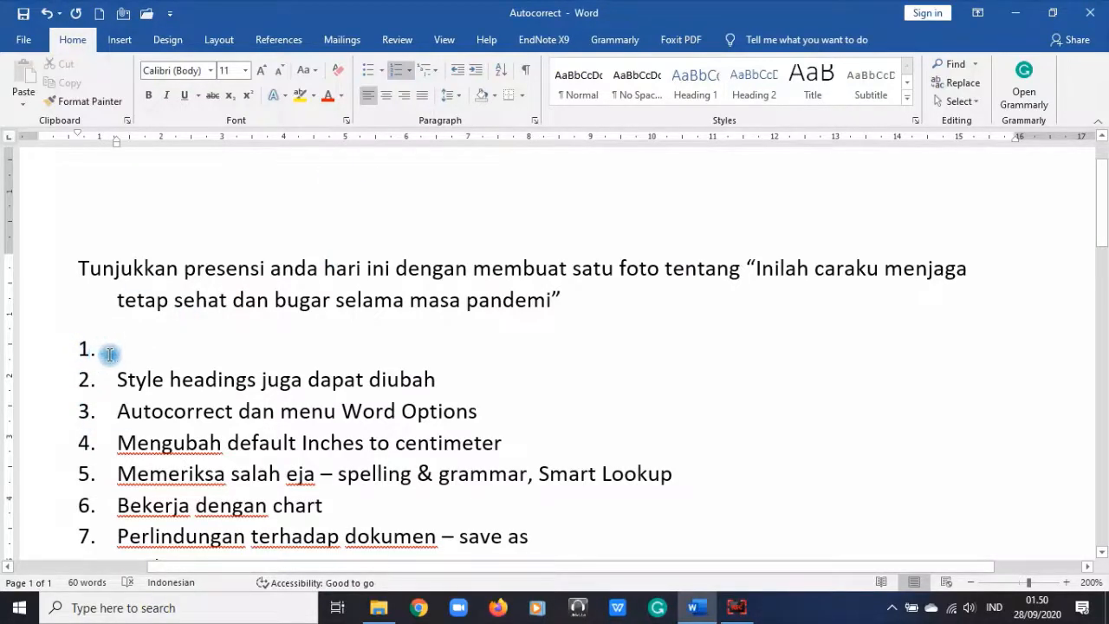
click(409, 71)
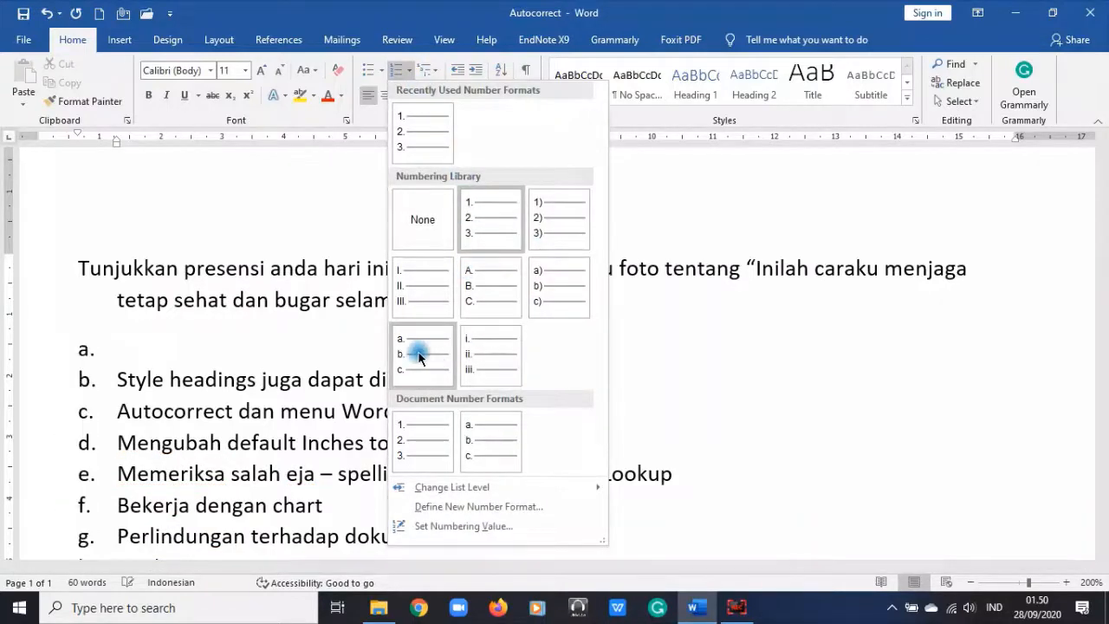
click(170, 347)
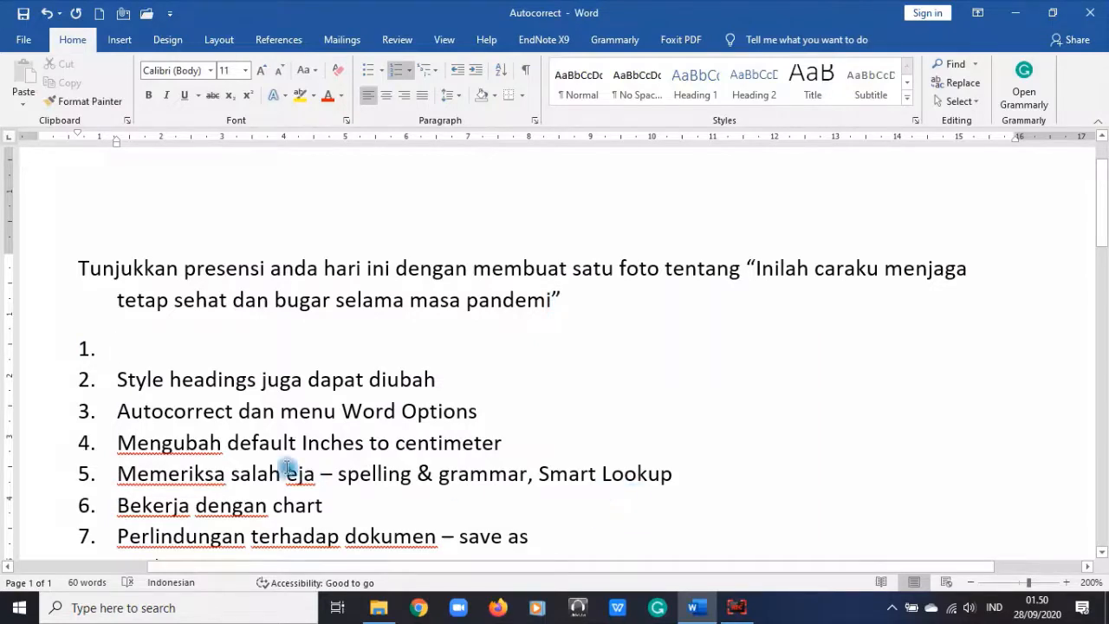
Step: Remove the number and indent from the empty line, then apply a) b) c) lettering
key(Return)
key(Left)
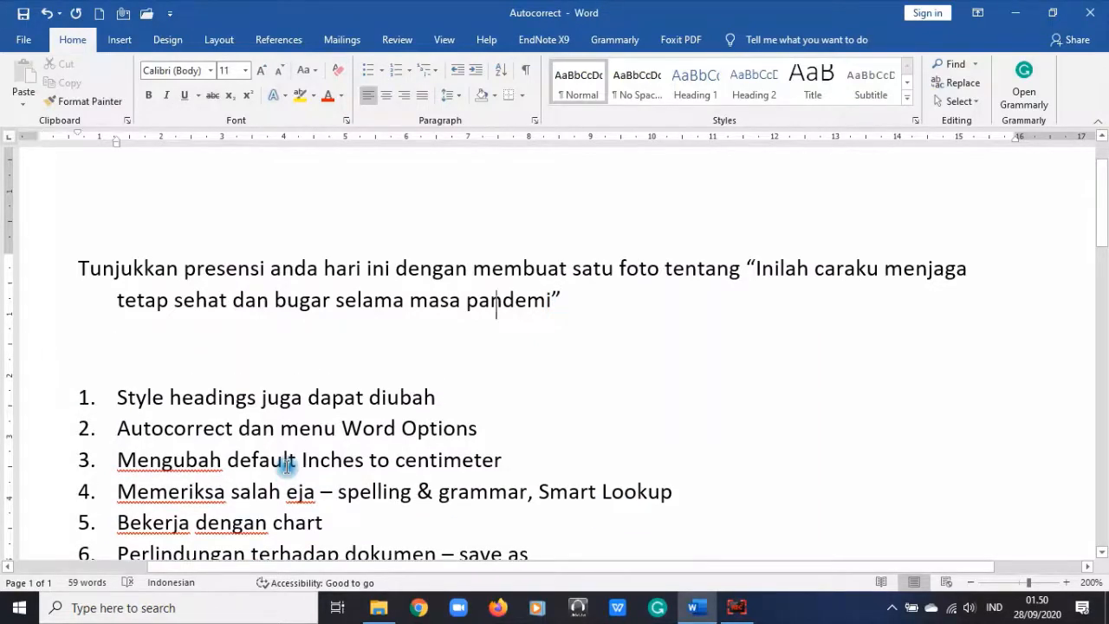
key(Right)
key(BackSpace)
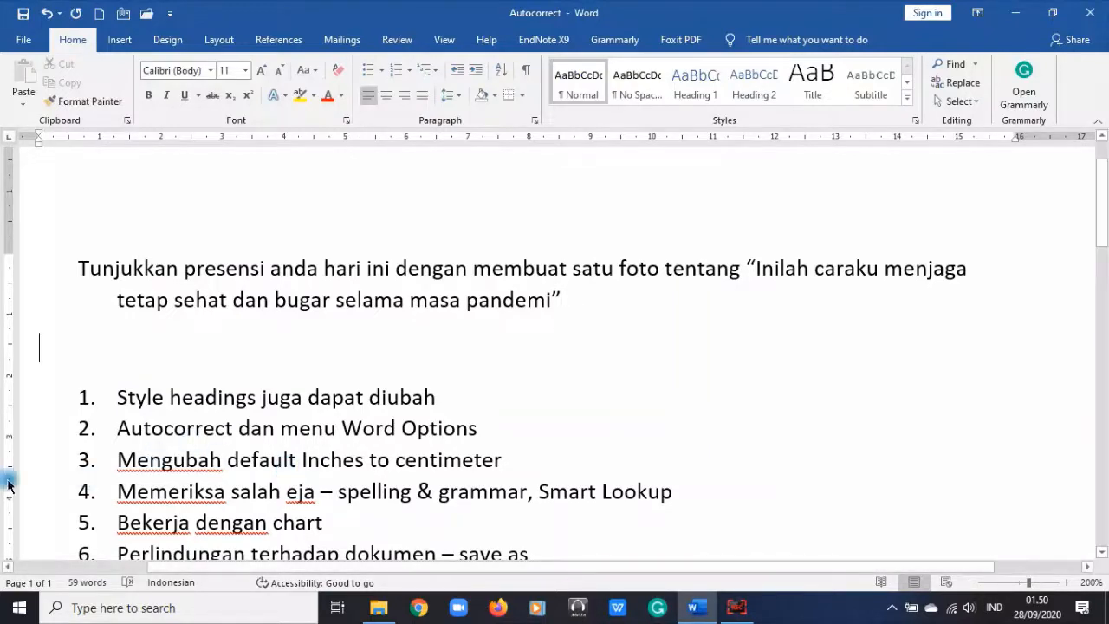
scroll(104, 363, down, 2)
scroll(78, 277, up, 1)
scroll(74, 263, up, 1)
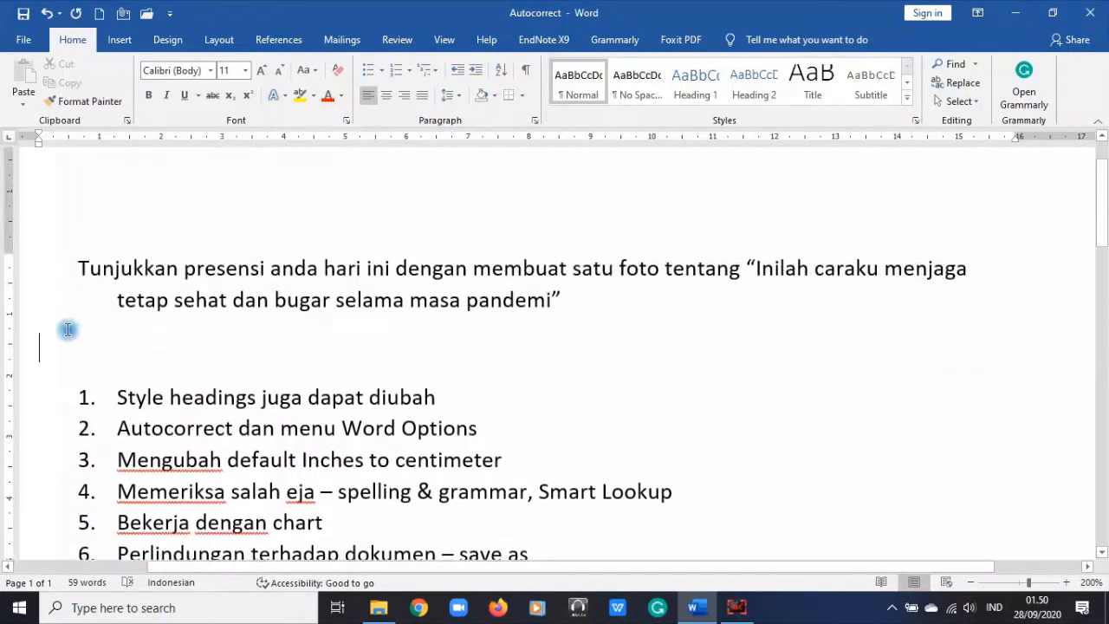
click(410, 73)
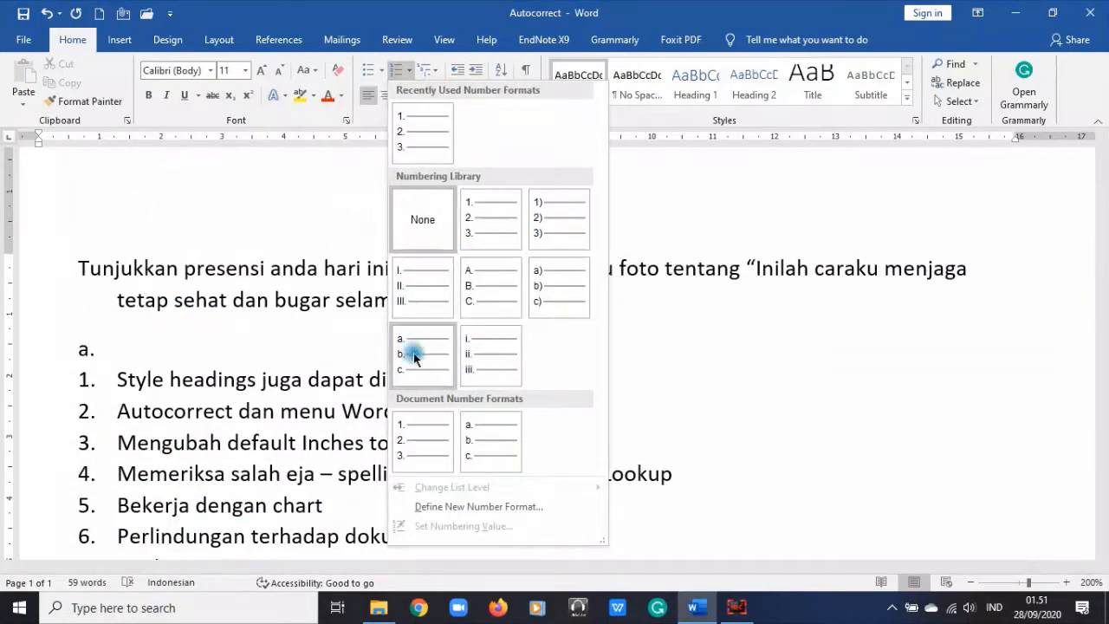
click(572, 278)
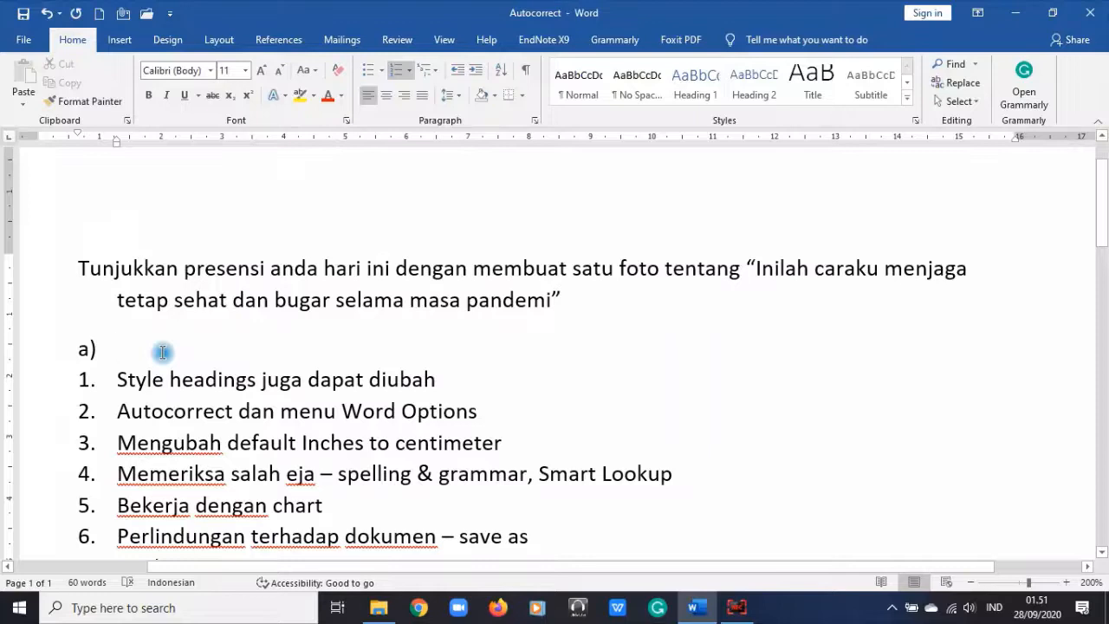
Step: Type item a) 'Potret 1 foto, yang menunjukkan suatu aktivitas' and item b) 'Dibuat kolase dengan teman 1 kelompok'
text(Pot)
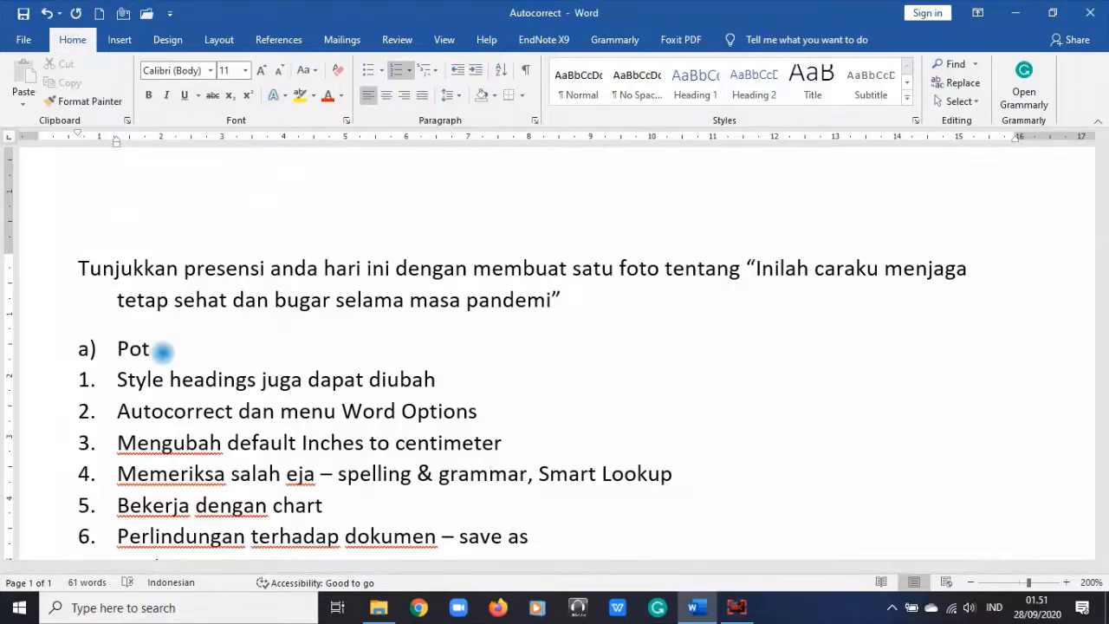
text(ret 1 foto,)
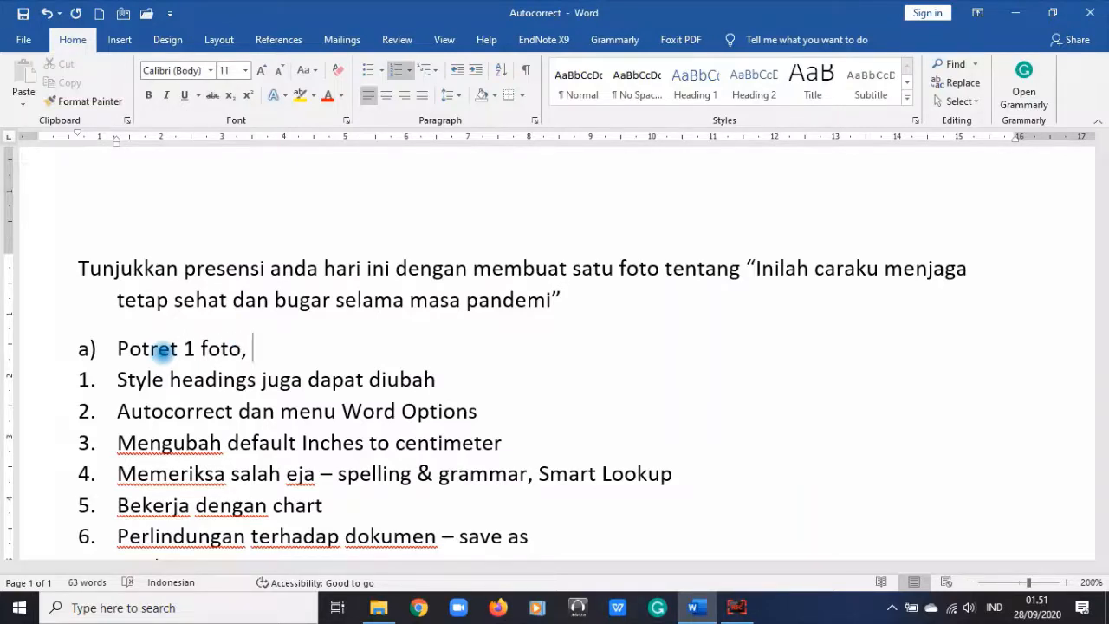
text(yang menu)
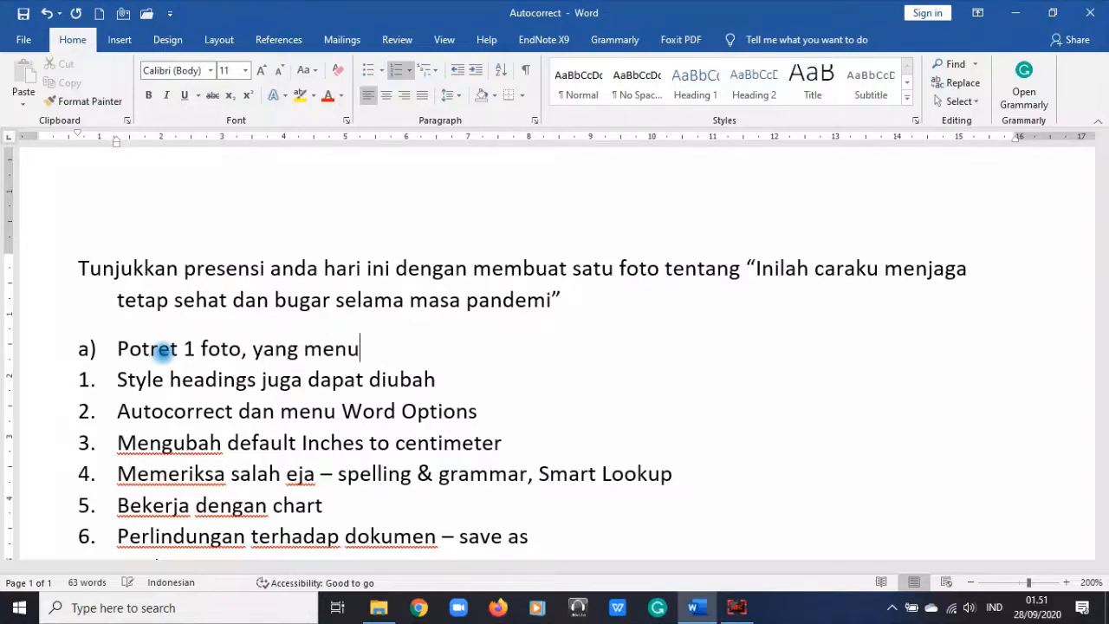
text(njukkan sua)
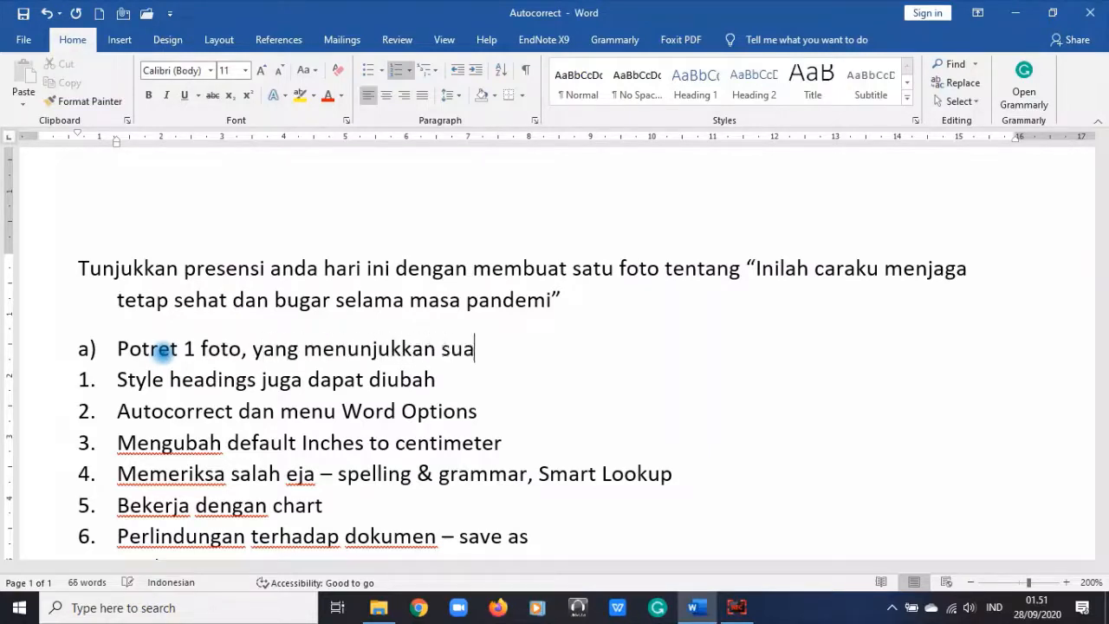
text(tu akti)
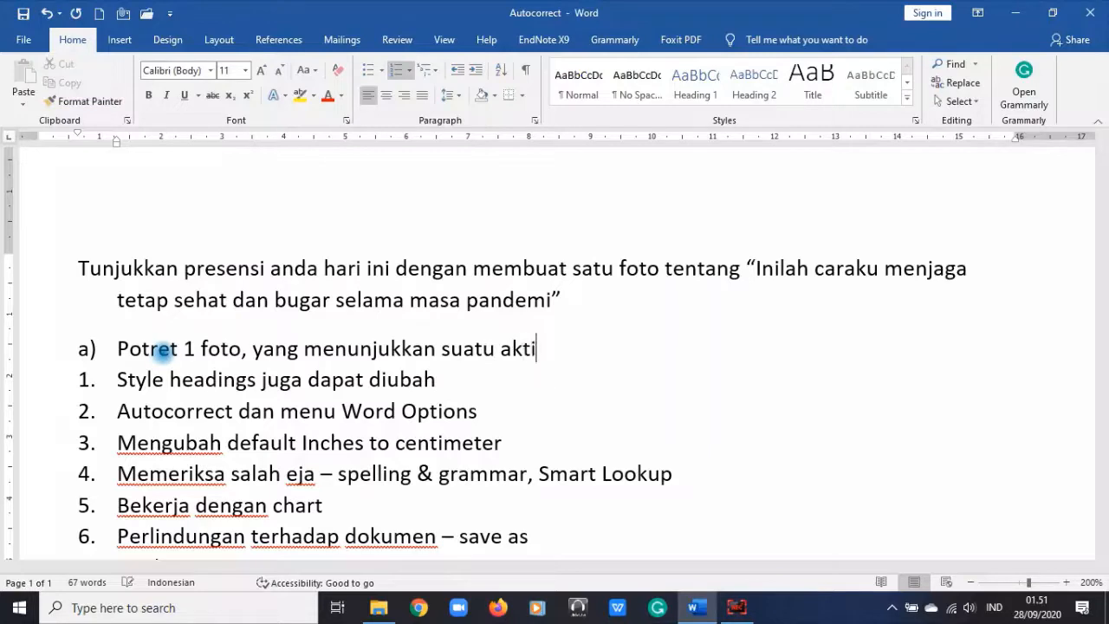
text(vitas)
key(Return)
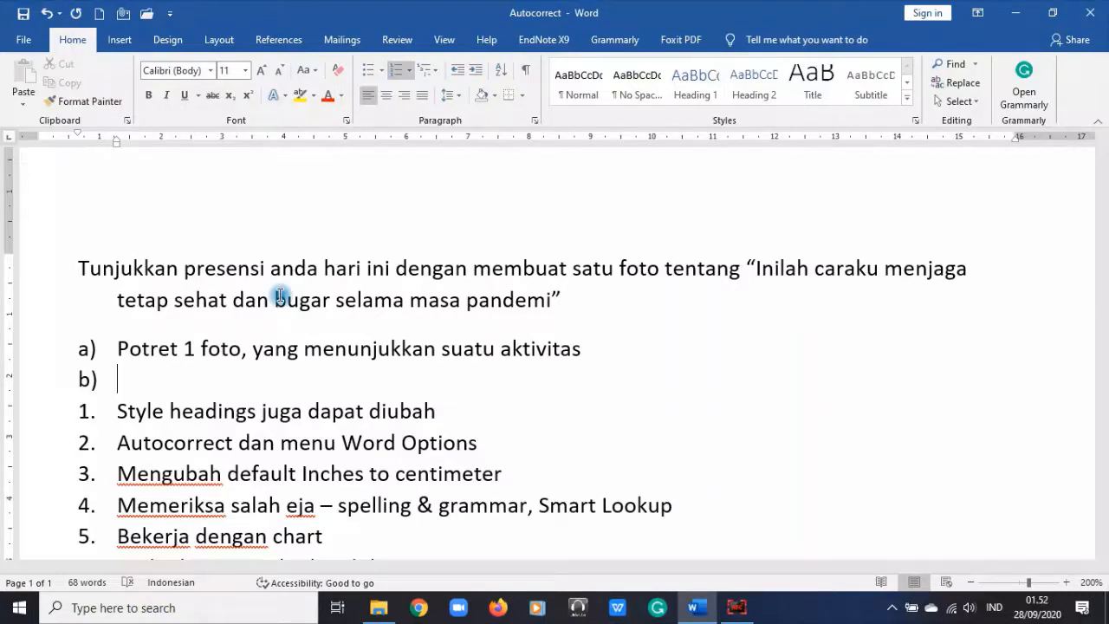
text(Dibuat kolase d)
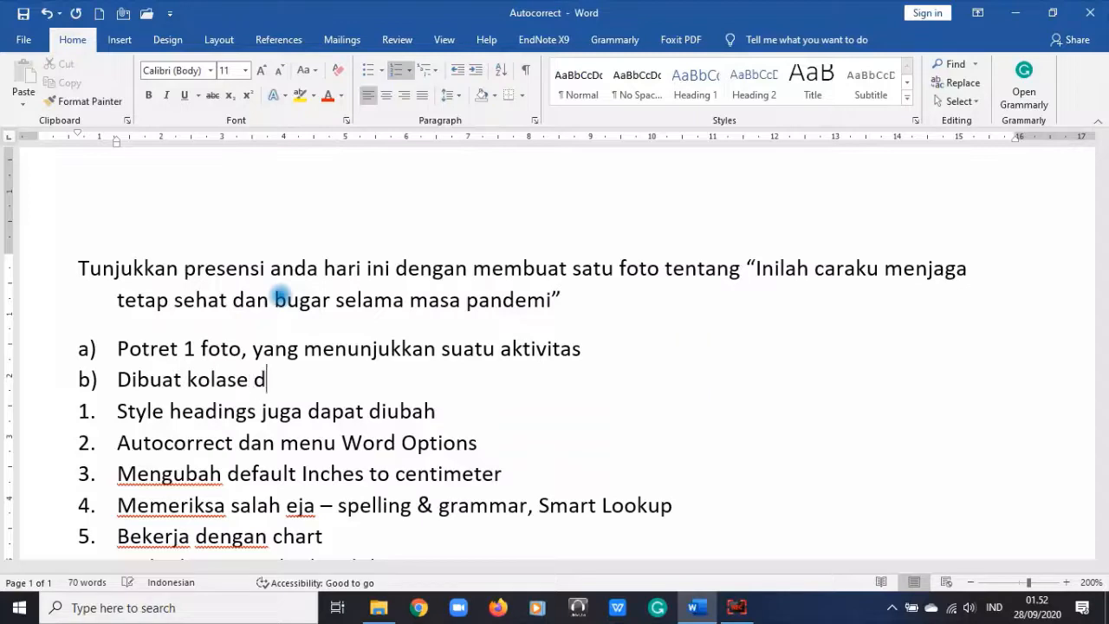
text(engan te)
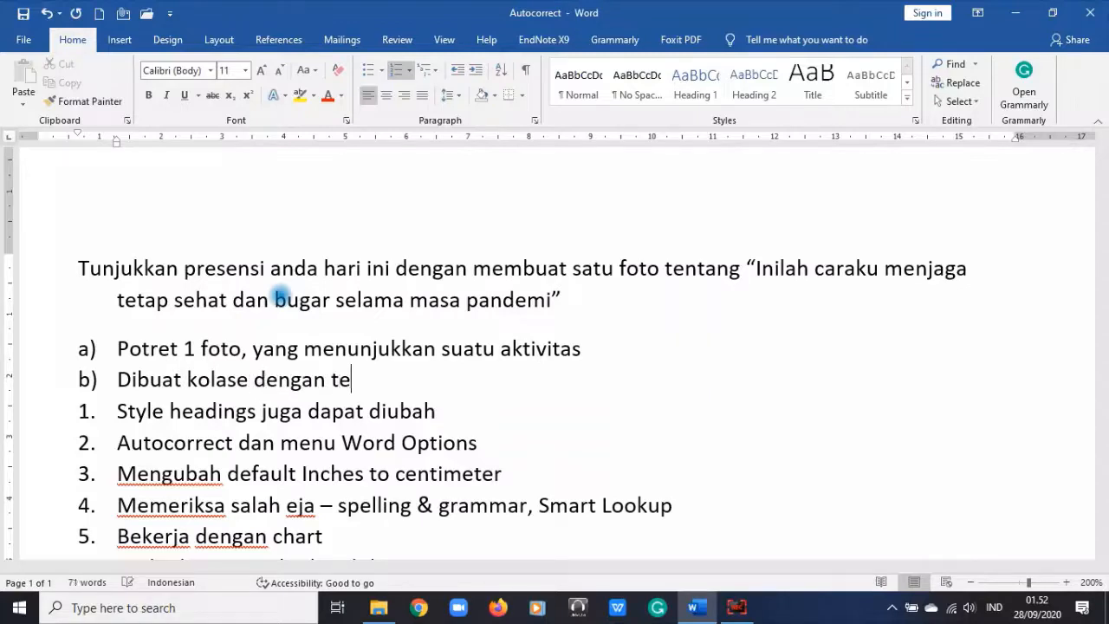
text(man 1 kelompok)
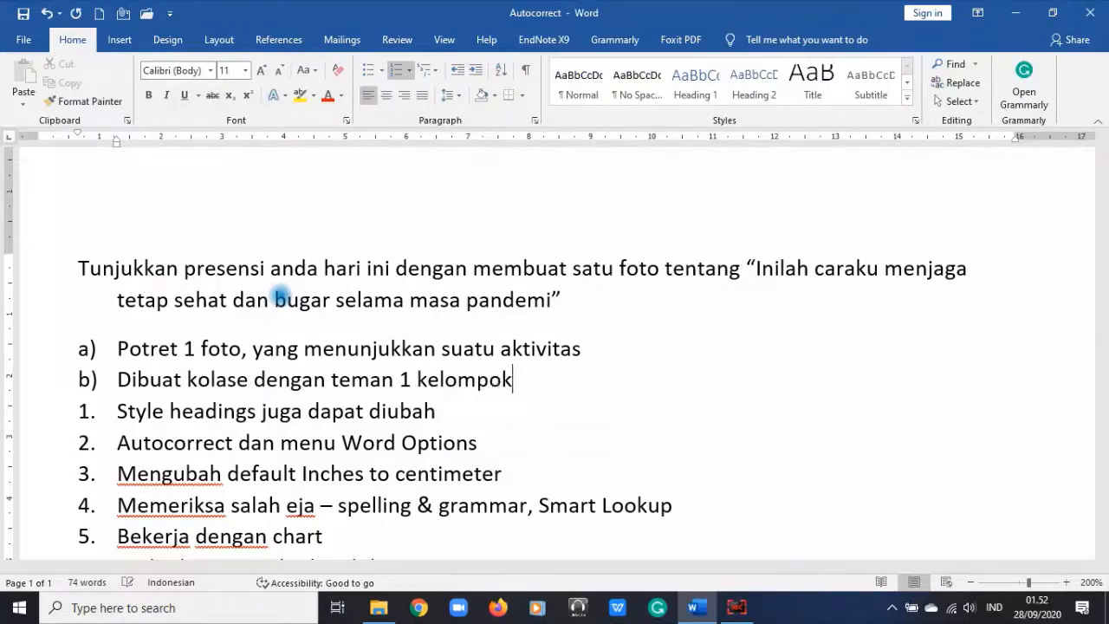
key(Return)
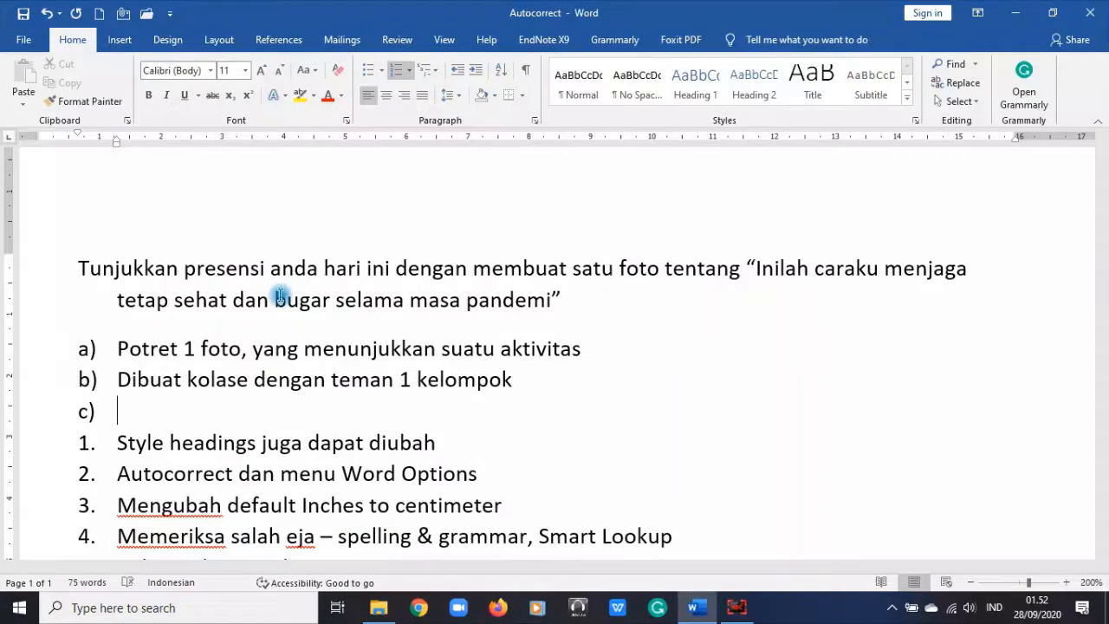
Step: Type item c) 'Kelompok post di WA grup saja sebelum jam kelas berakhir' and end the list
text(Kelompok )
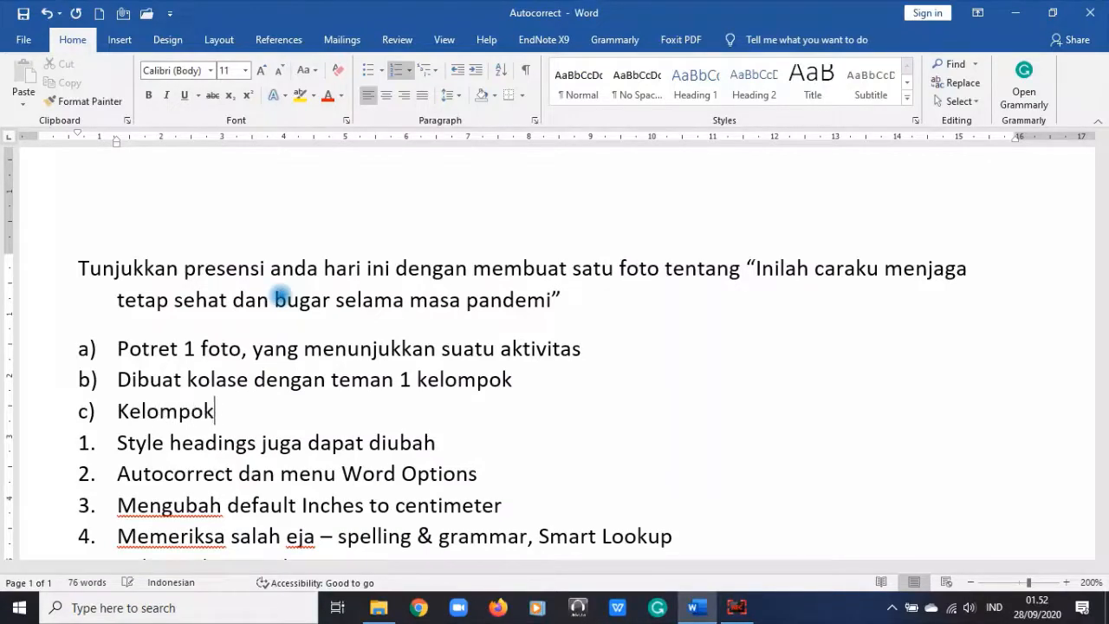
text(post di )
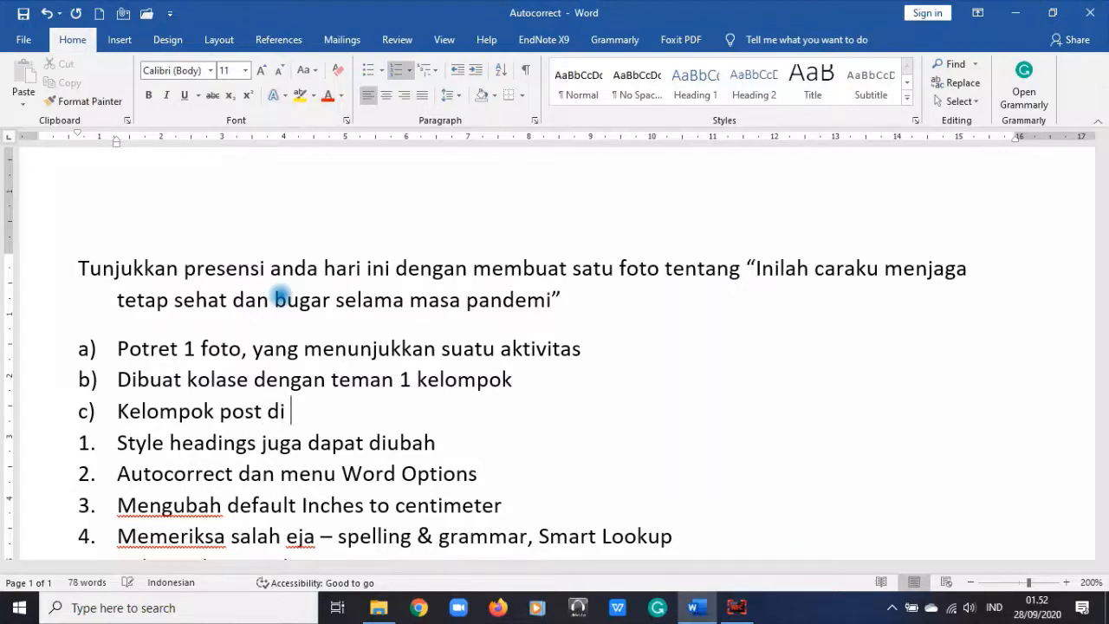
text(WA grup )
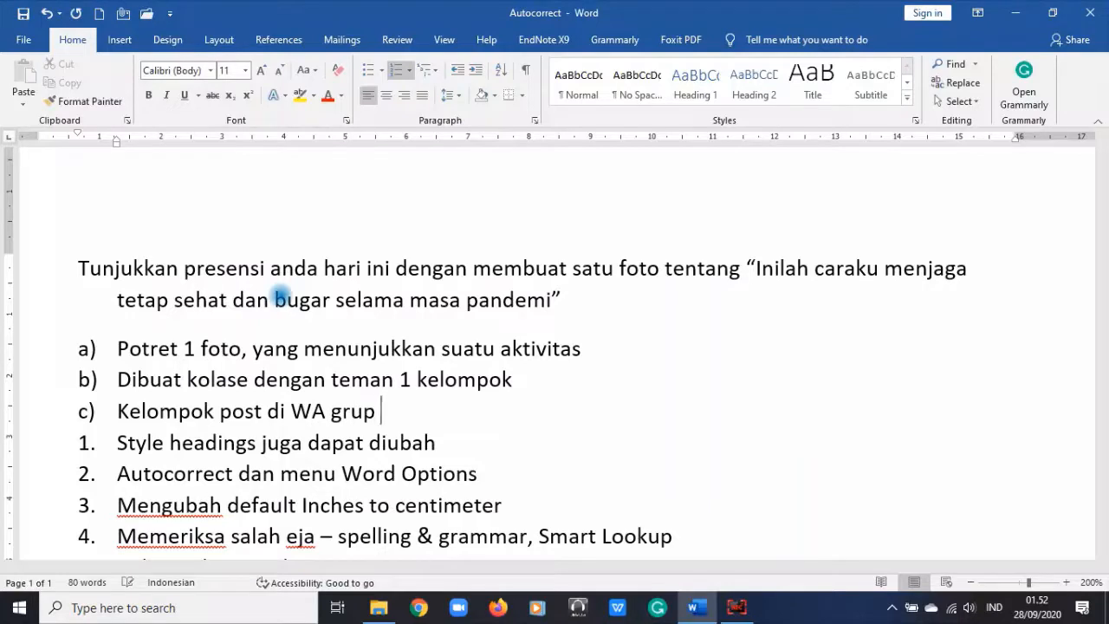
text(saja sebelum jam)
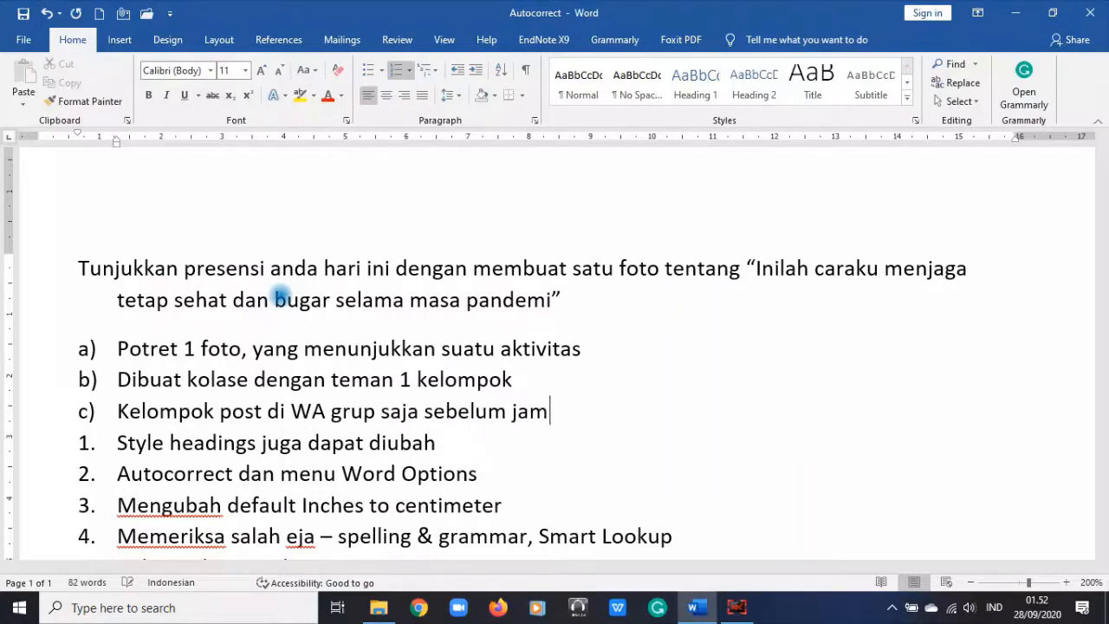
text( kelas bera)
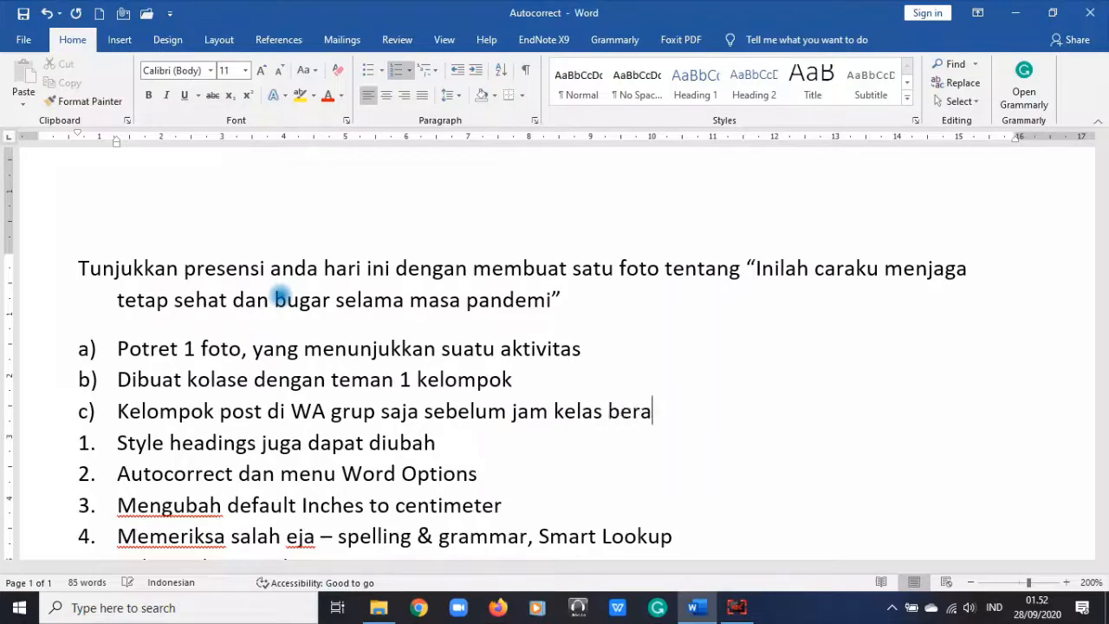
text(khir)
key(Return)
key(Return)
key(Return)
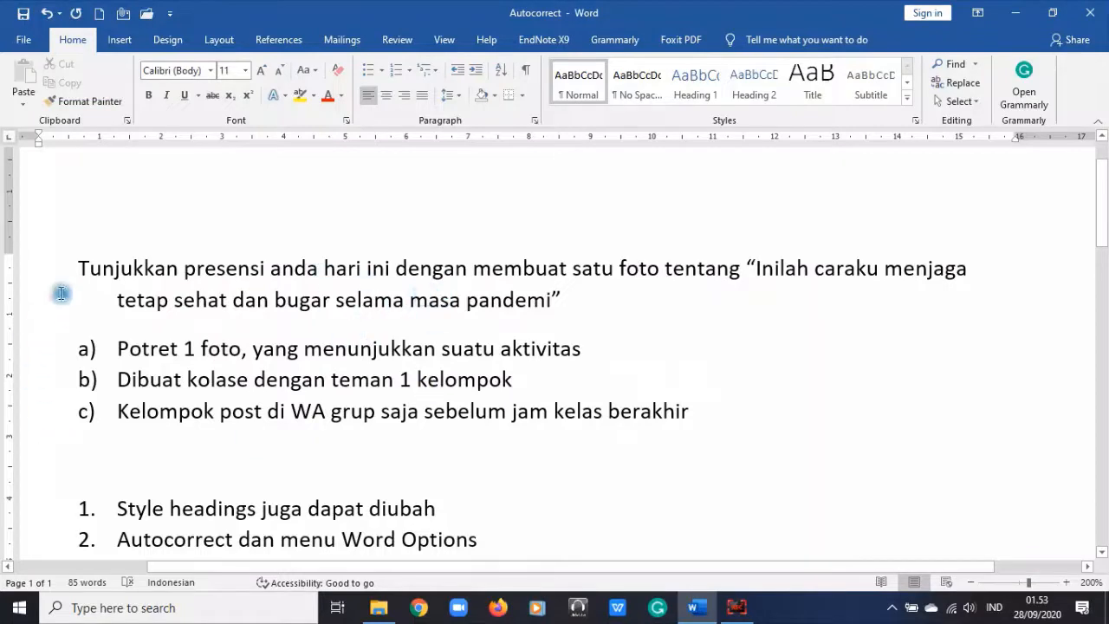
Step: Append '(terdiri dari 4 mahasiswa)' after 'kelompok' in item b)
drag(71, 264, 208, 300)
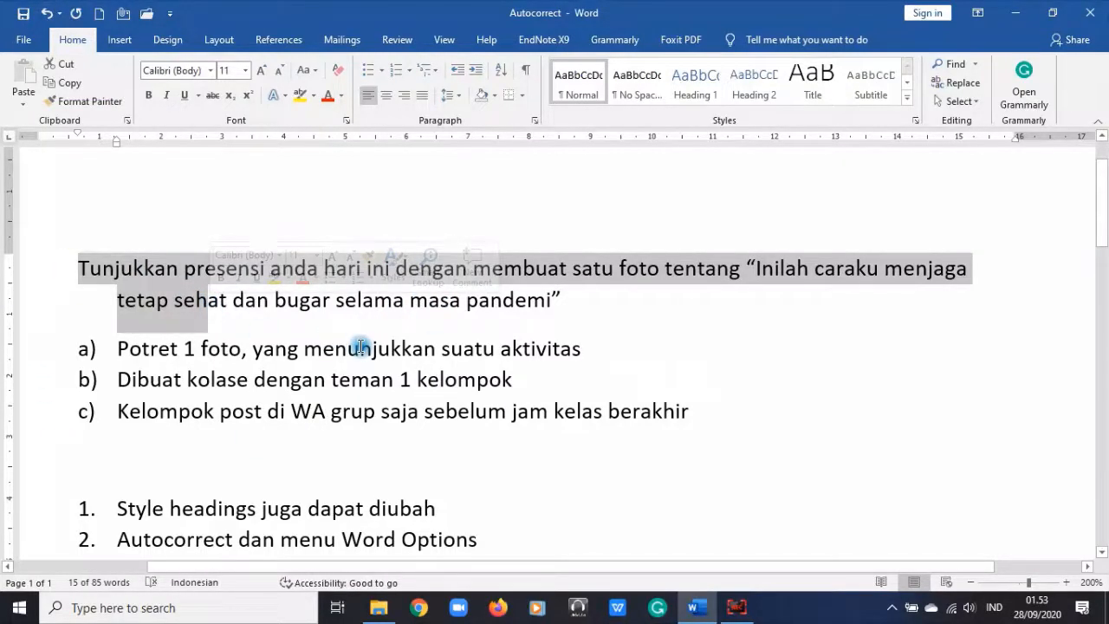
click(343, 411)
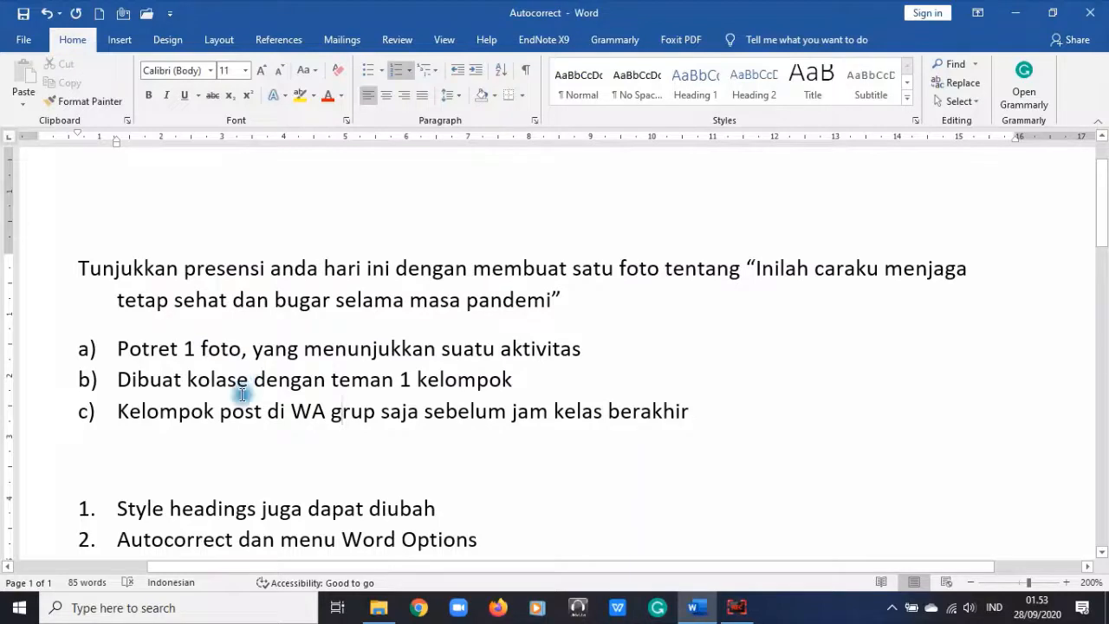
click(519, 382)
key(BackSpace)
text(k (terd)
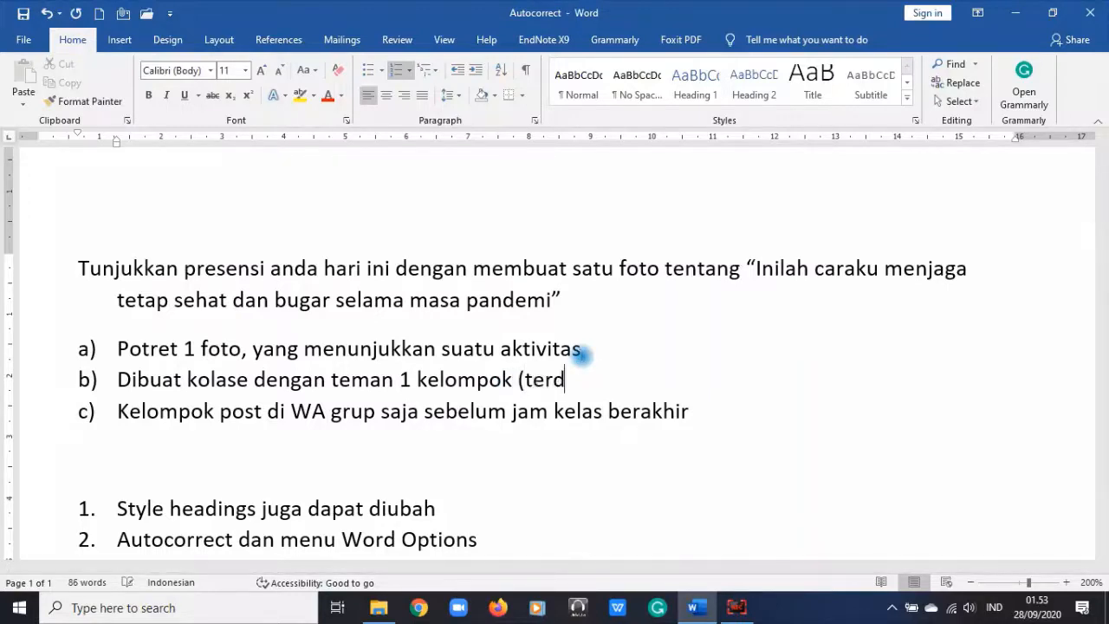
text(iri dari )
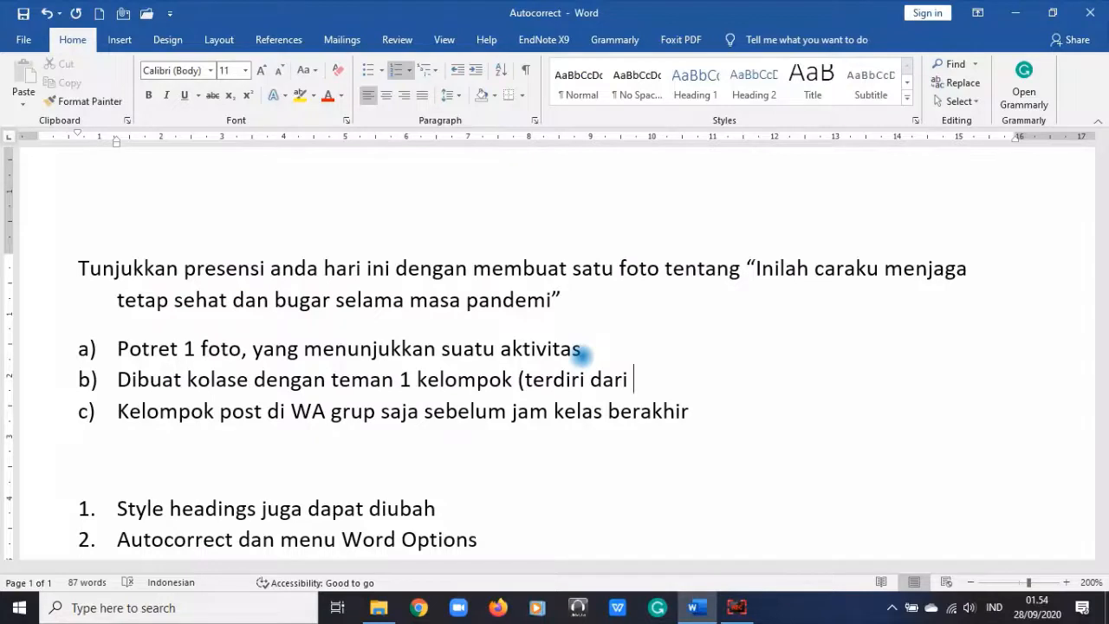
text(4 mahasis)
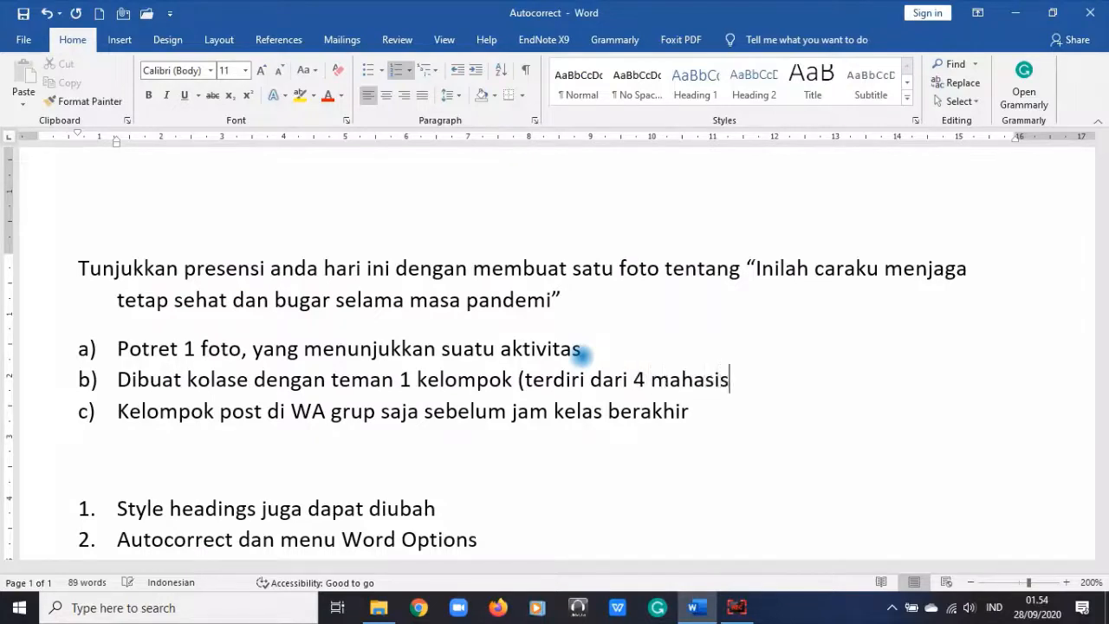
text(wa))
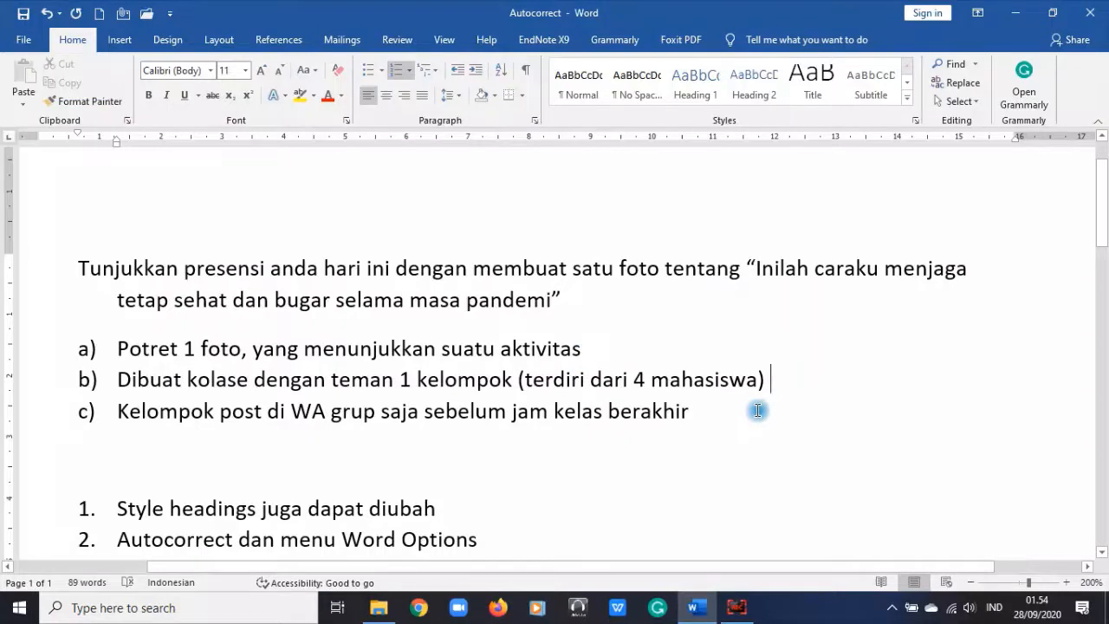
key(Left)
key(Left)
key(ctrl+Left)
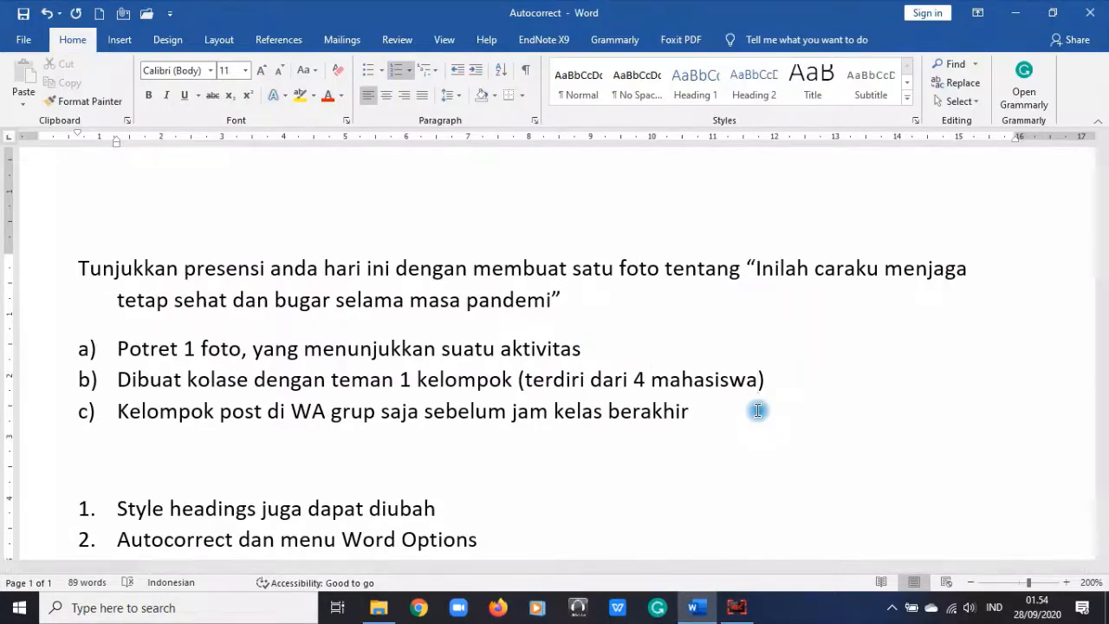
key(ctrl+Home)
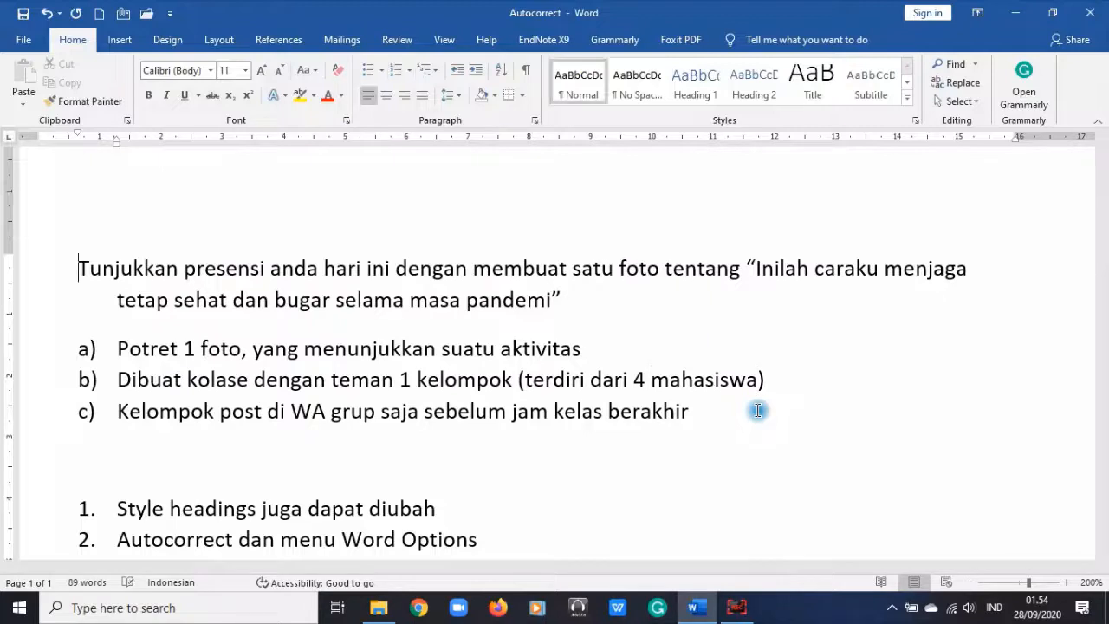
Step: Capitalise 'Terdiri' and add '. No absen 1-4= Kel 1 Absen 5-8=Kel 2' inside item b)'s parentheses
click(527, 379)
key(shift+F3)
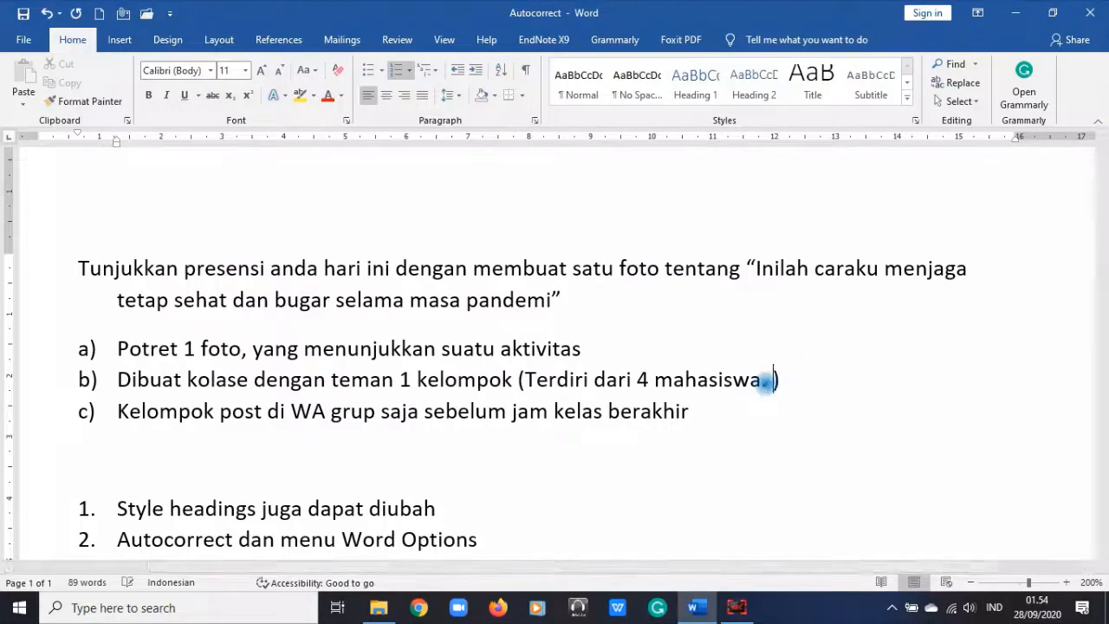
click(766, 383)
text(. No )
text(absen 1)
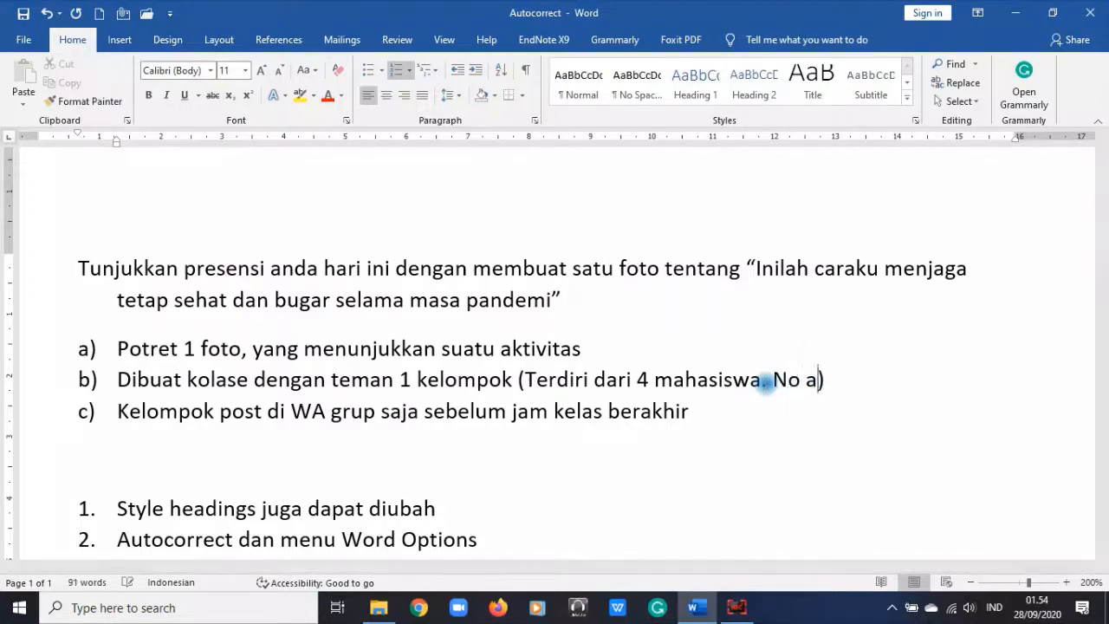
text(-4)
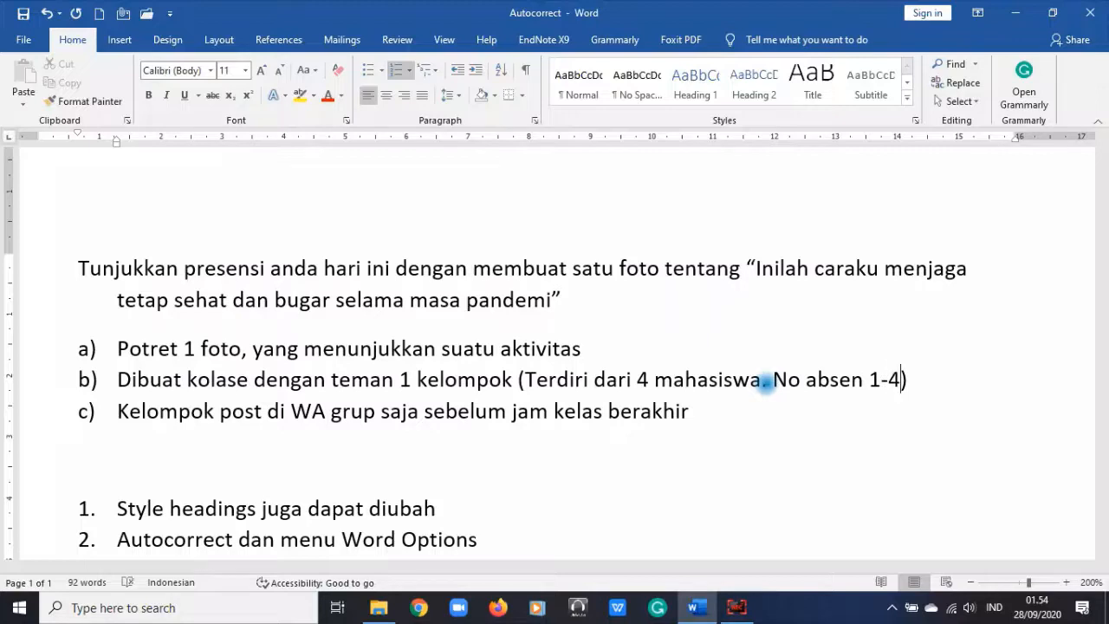
text(= Kel 1 )
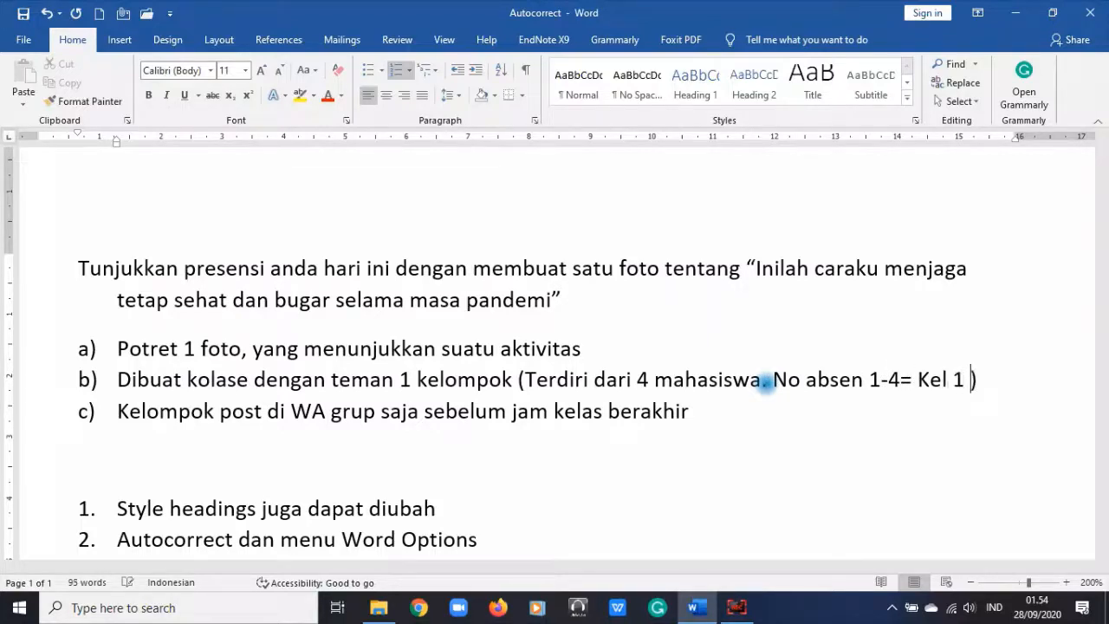
text(Absen)
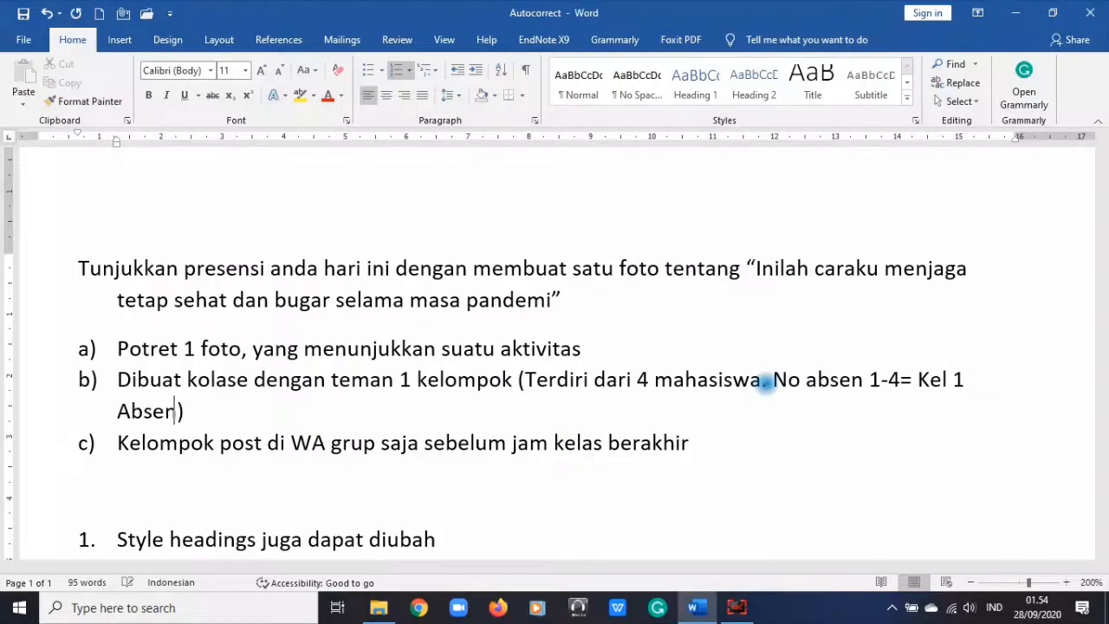
text( 2)
key(BackSpace)
text(3)
key(BackSpace)
text(5-8=Kel 2)
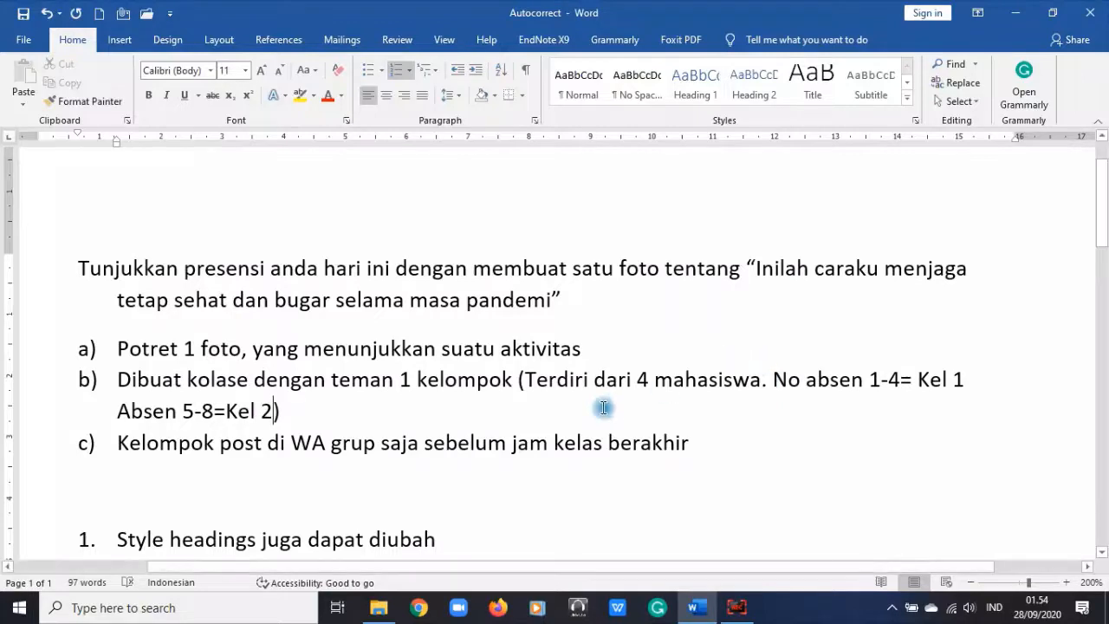
Step: Add 'dst' after 'Kel 2' in item b)
click(723, 441)
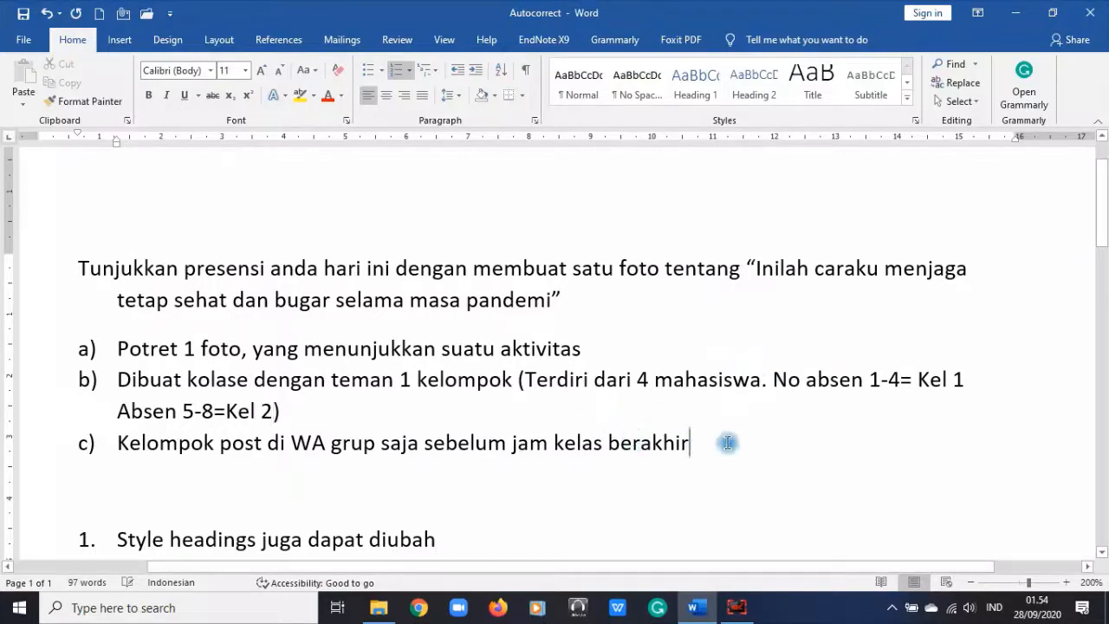
click(273, 411)
text(dst)
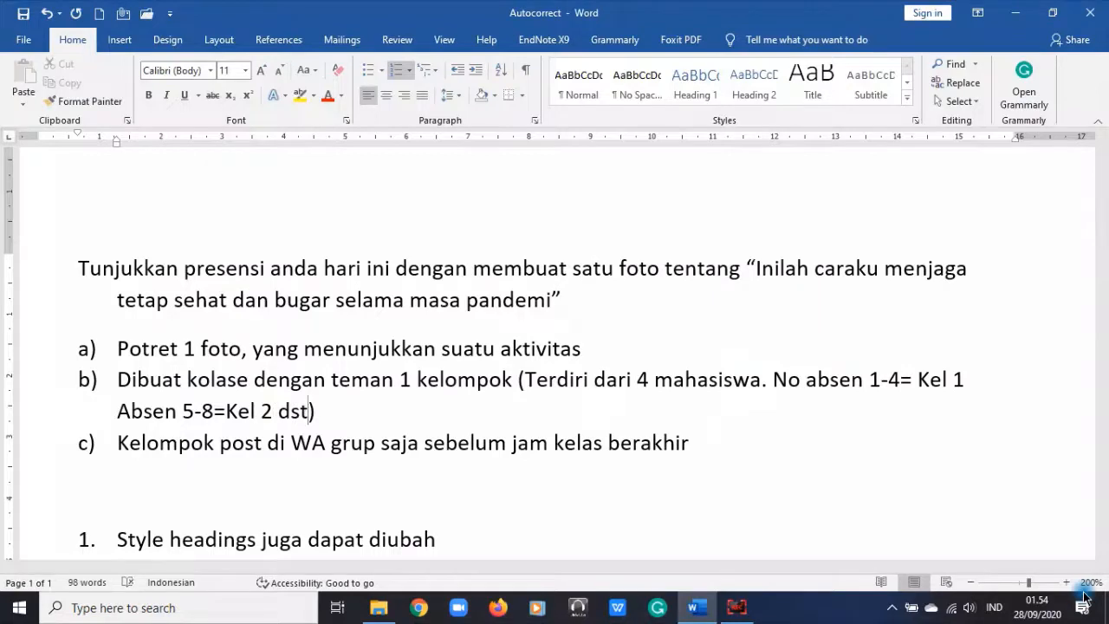
click(737, 443)
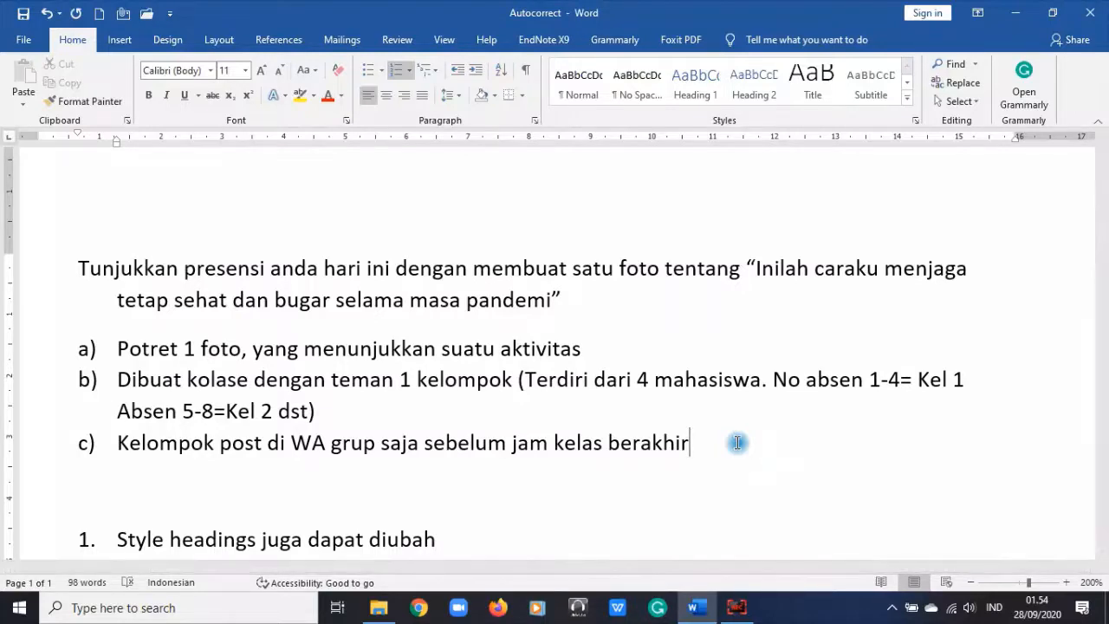
Step: In item c), change 'saja' to 'kelas' and append '(Beri informasi nama anggota siapa saja)'
key(Return)
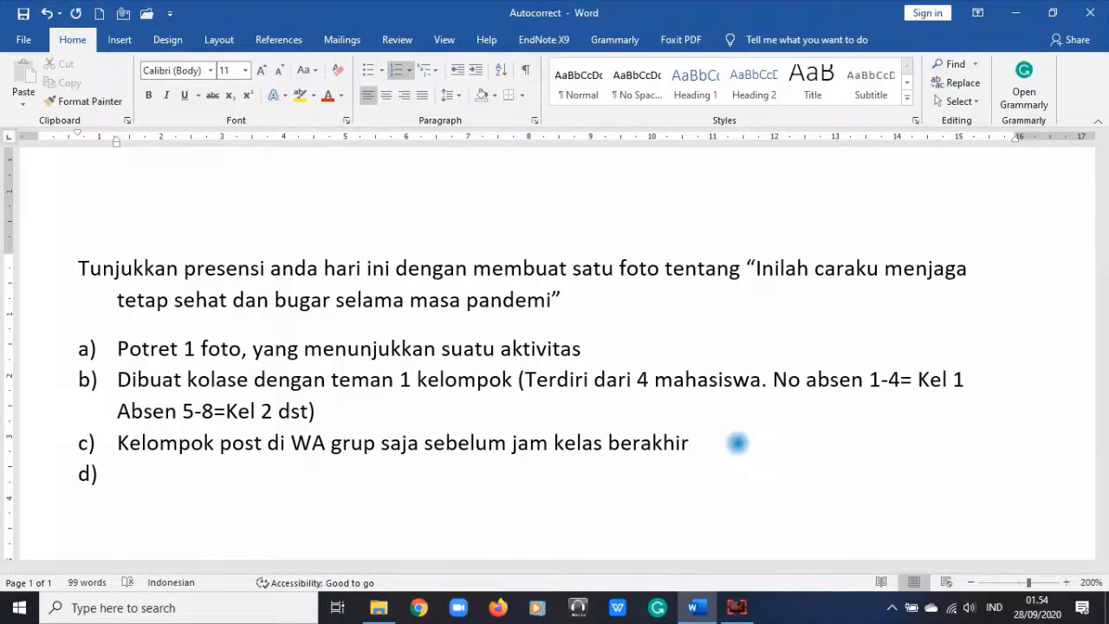
click(700, 441)
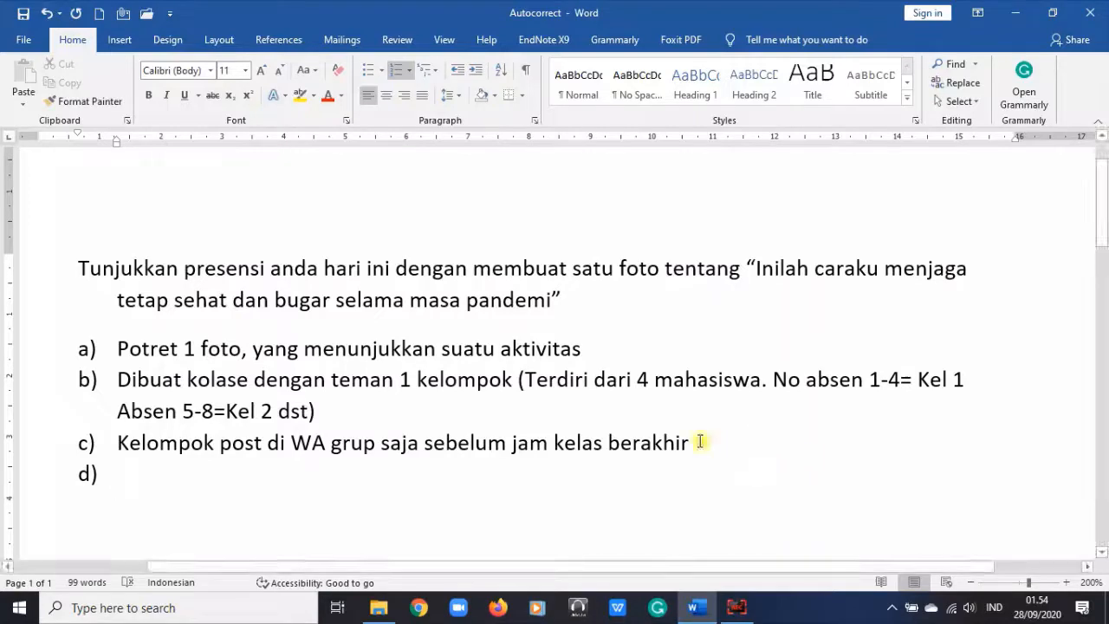
text(()
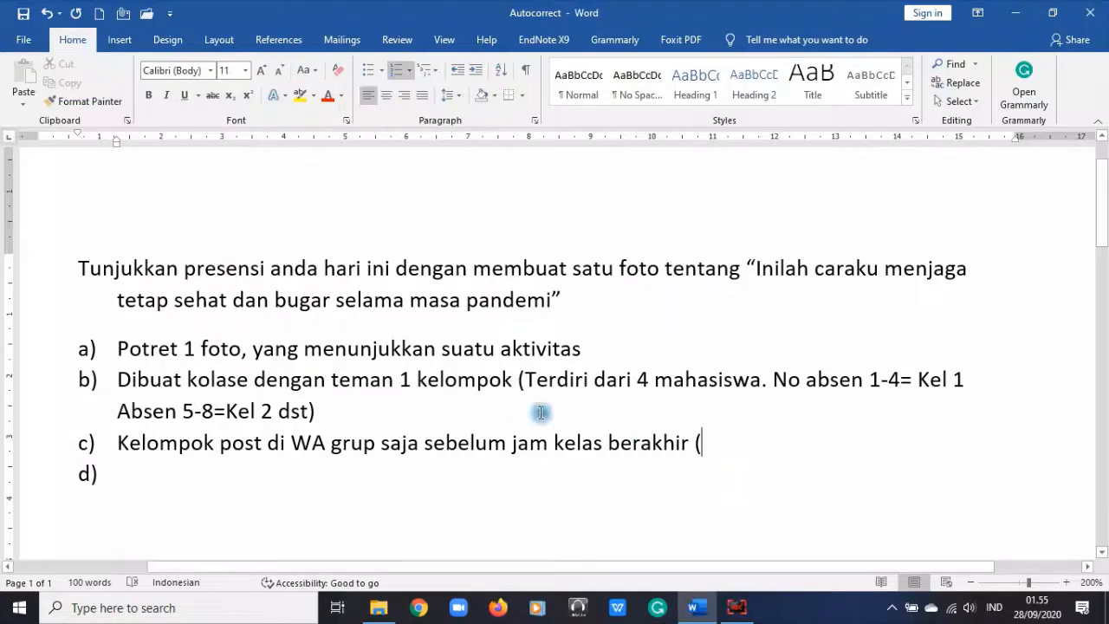
drag(382, 443, 417, 445)
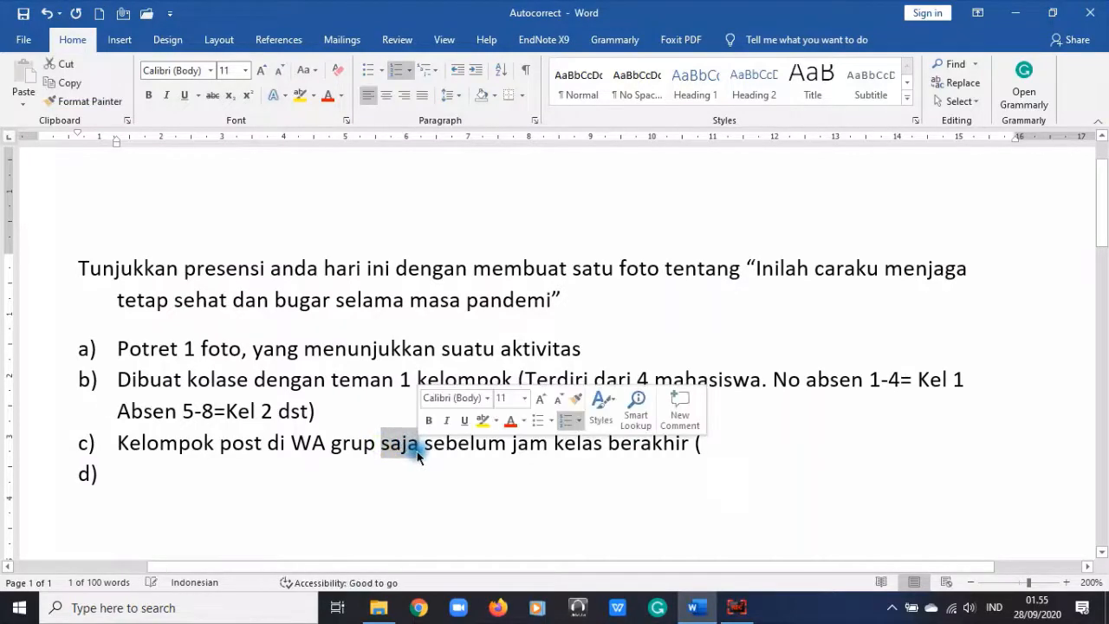
text(kelas)
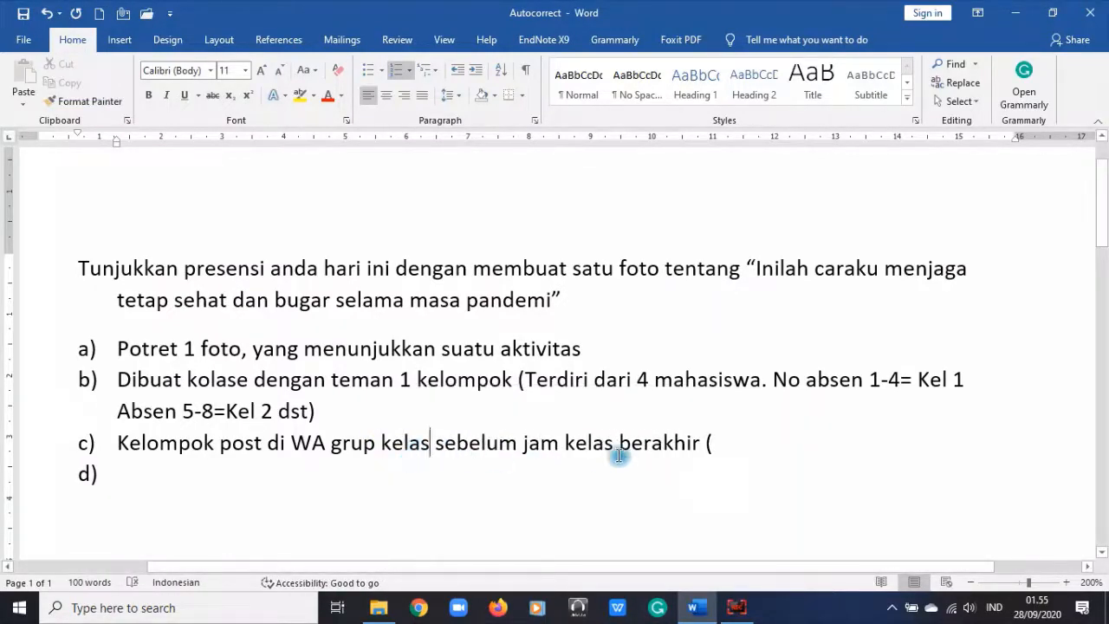
click(733, 442)
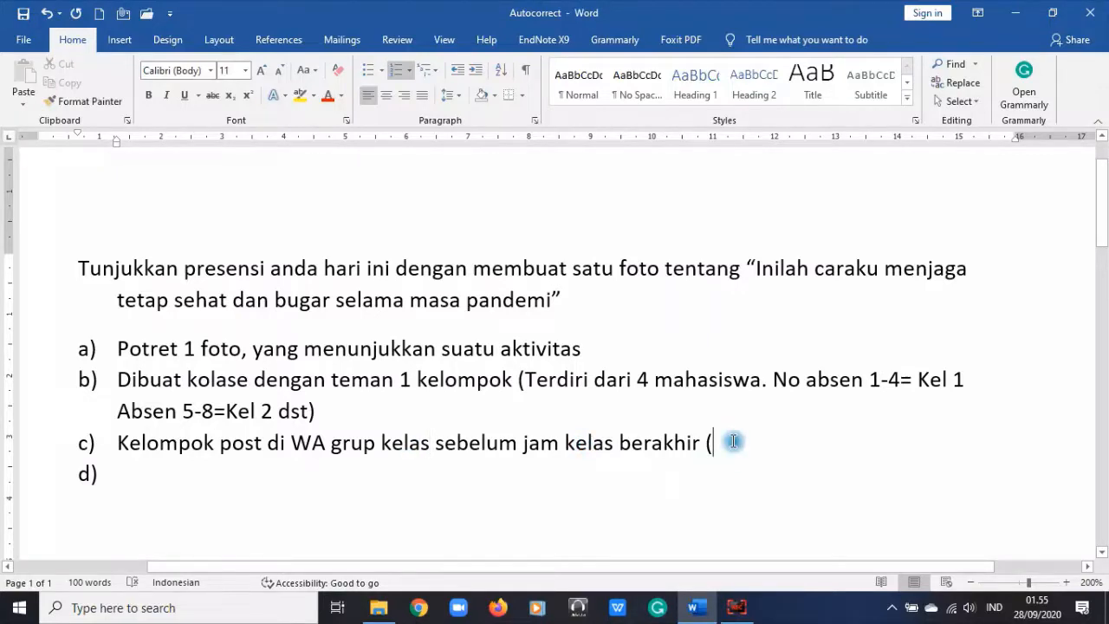
text(Beri in)
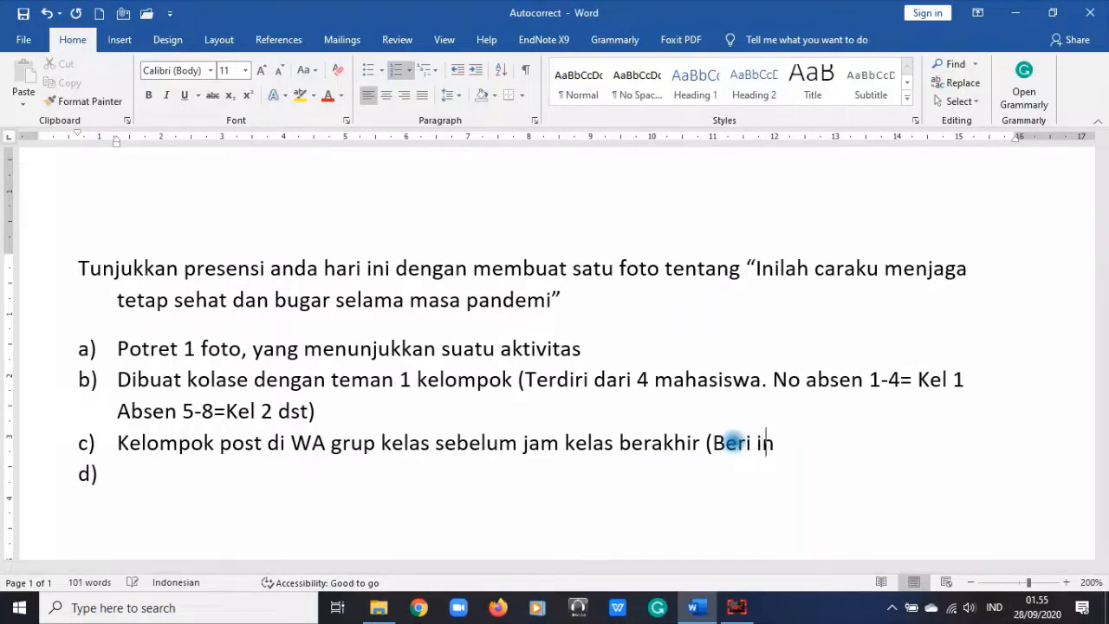
text(formas)
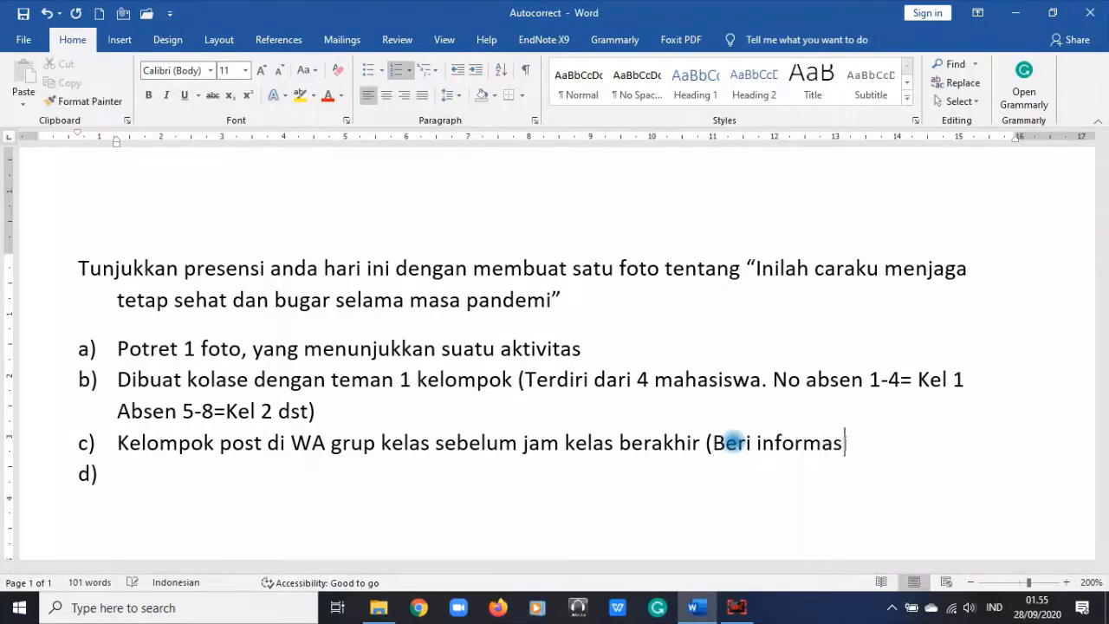
text(i nama angg)
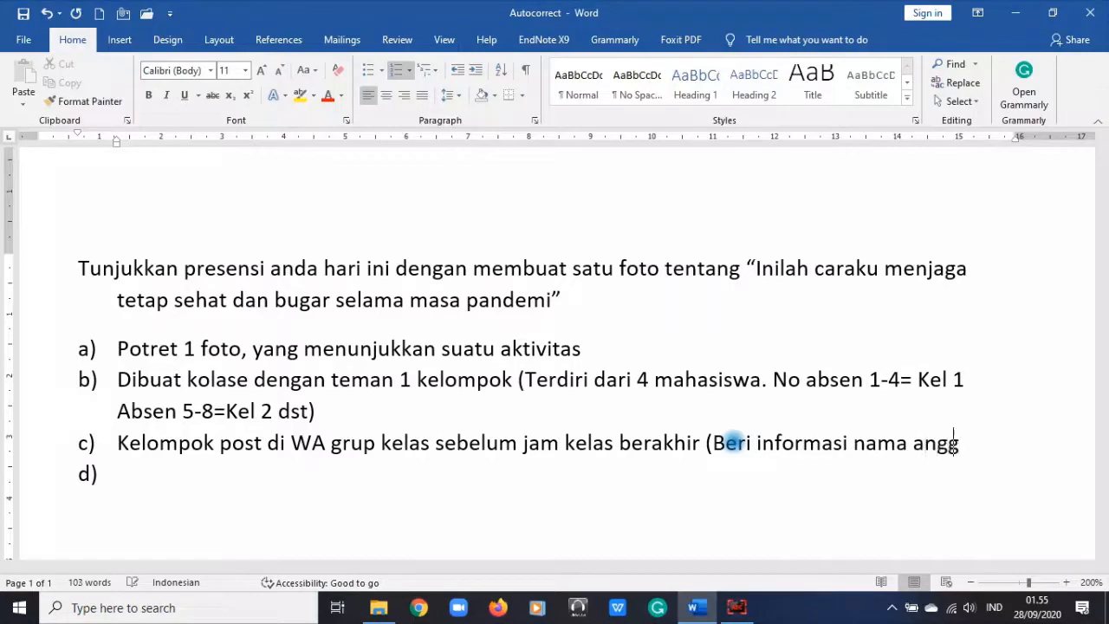
text(ota siapa saja)
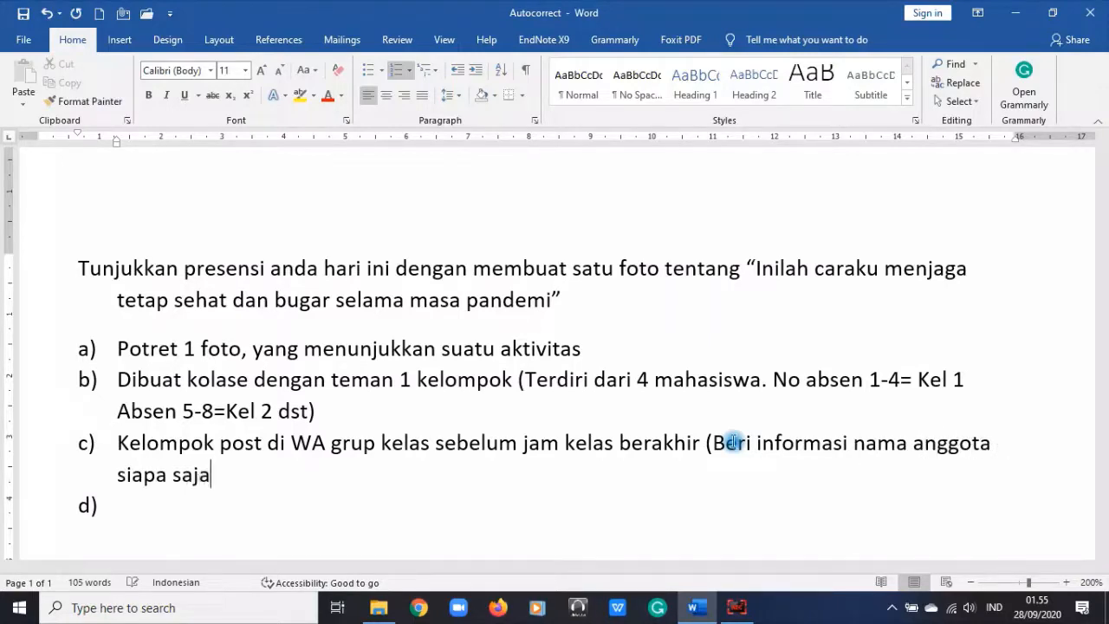
text())
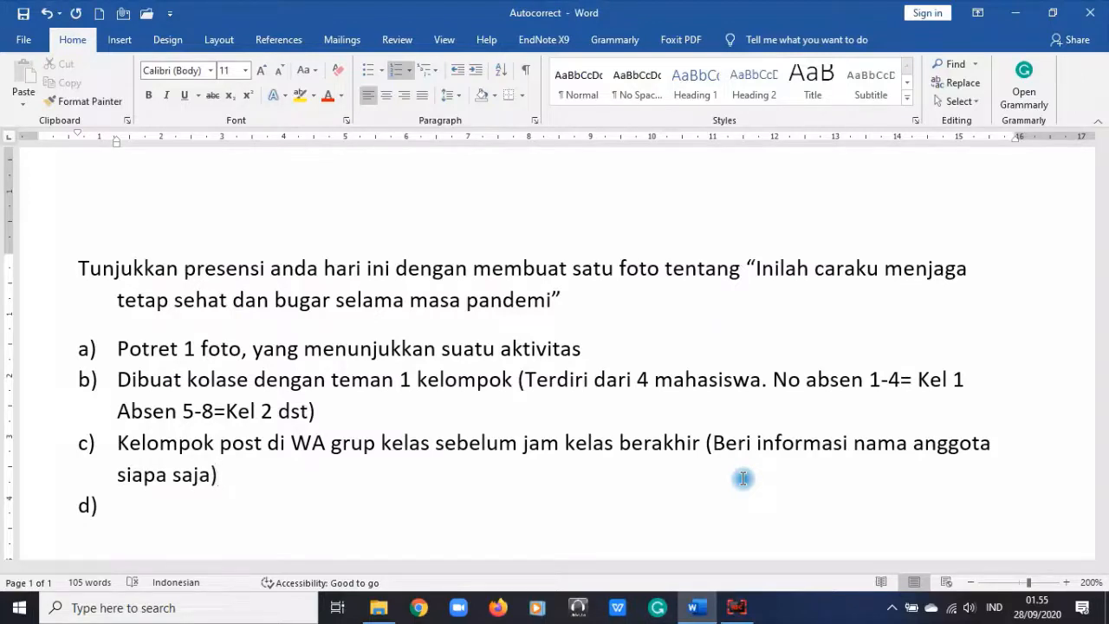
scroll(410, 437, down, 2)
scroll(410, 438, up, 1)
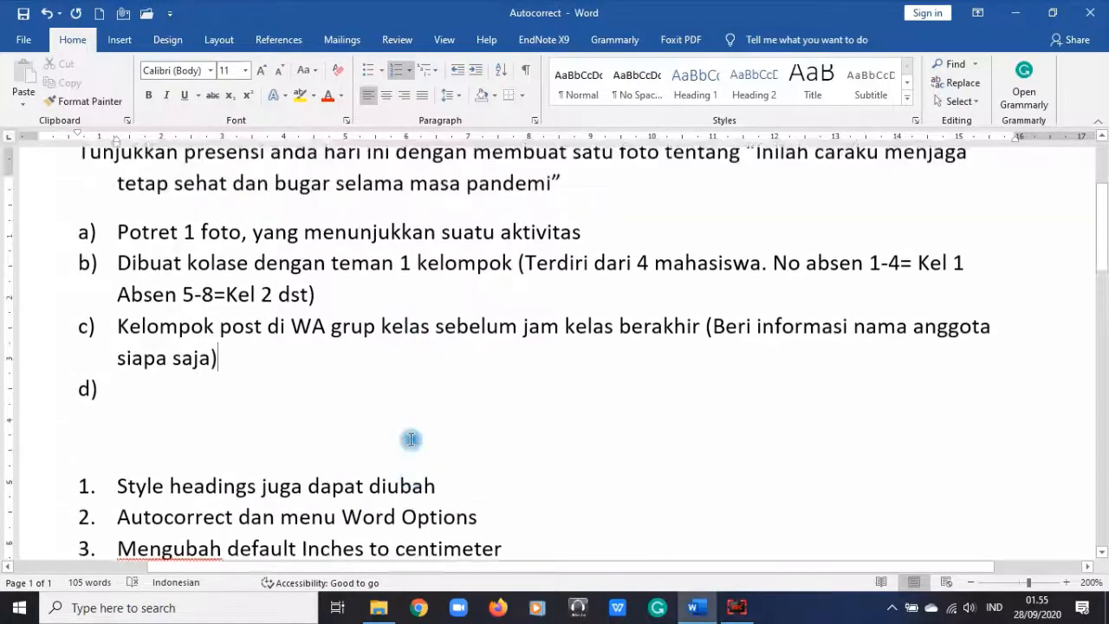
scroll(407, 442, down, 2)
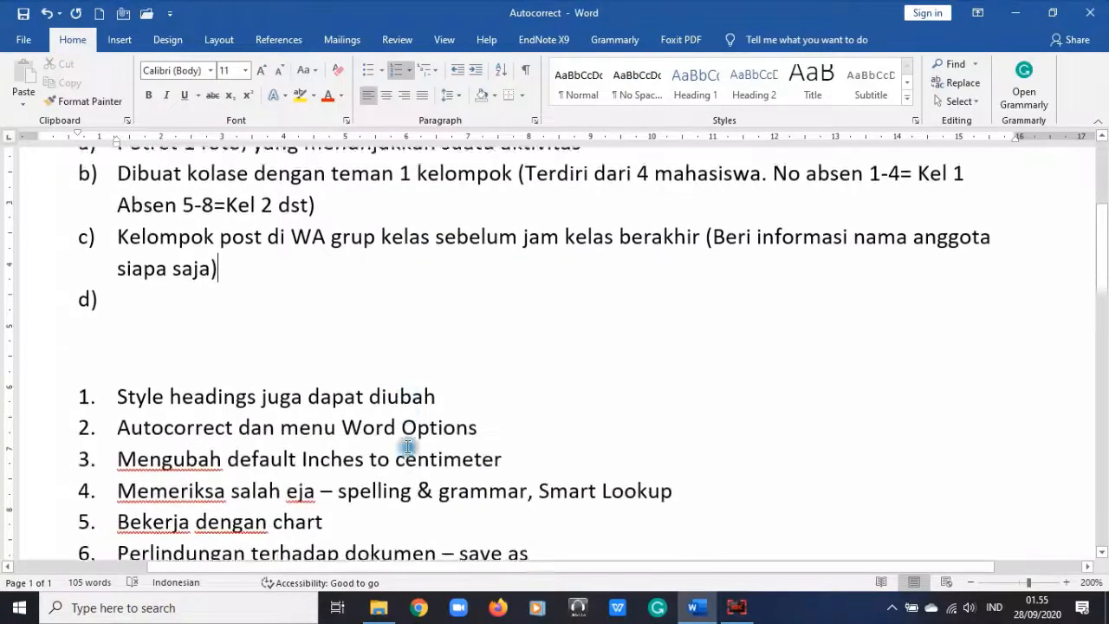
scroll(303, 408, down, 1)
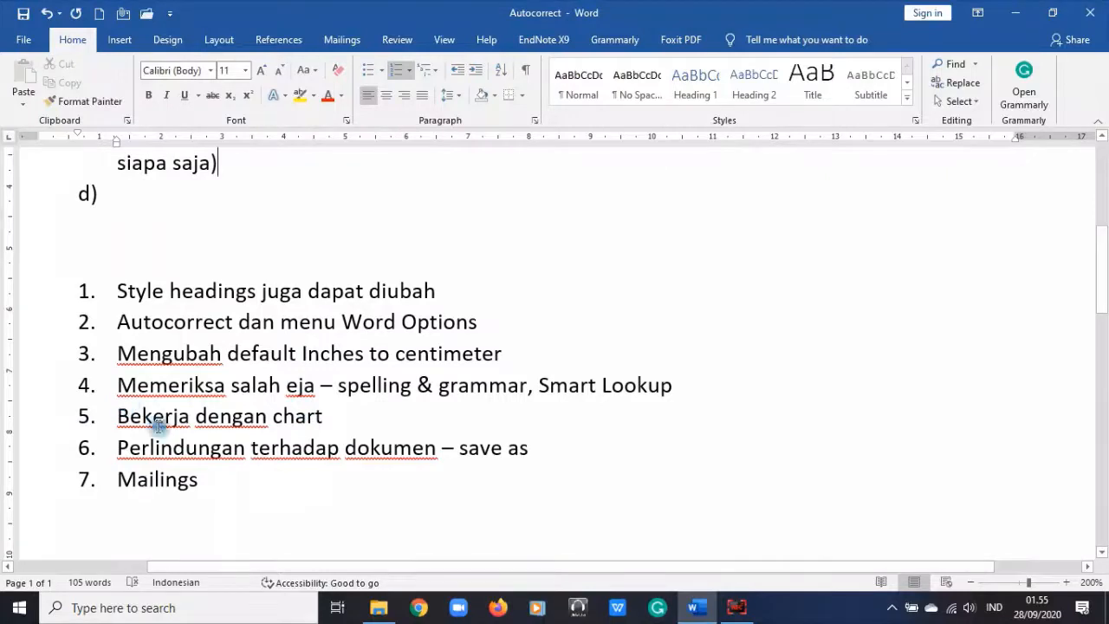
scroll(179, 553, up, 3)
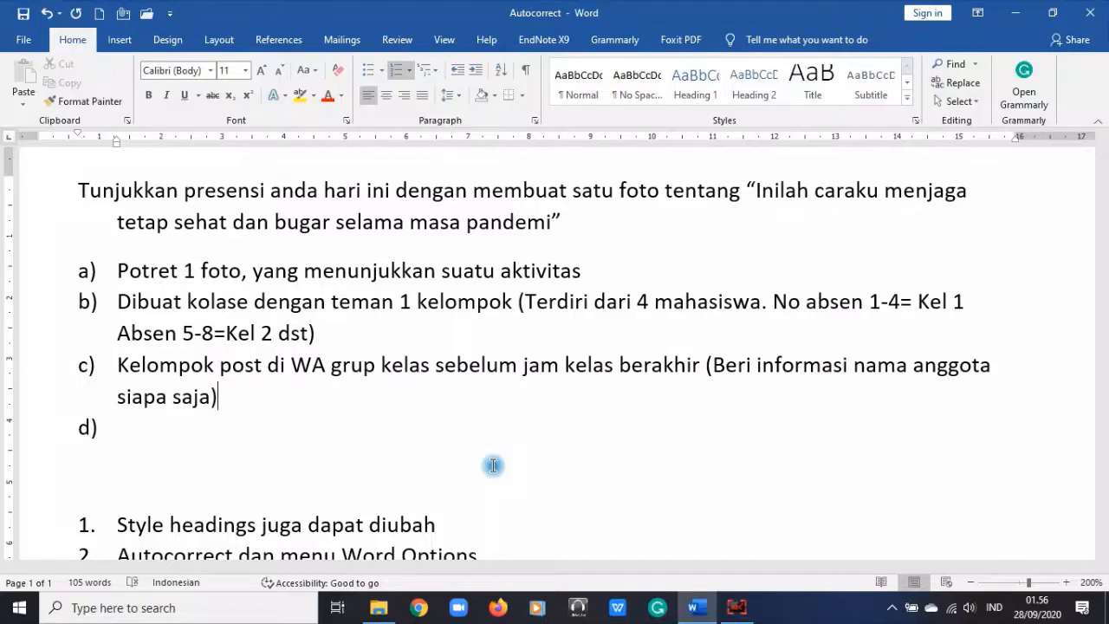
click(198, 420)
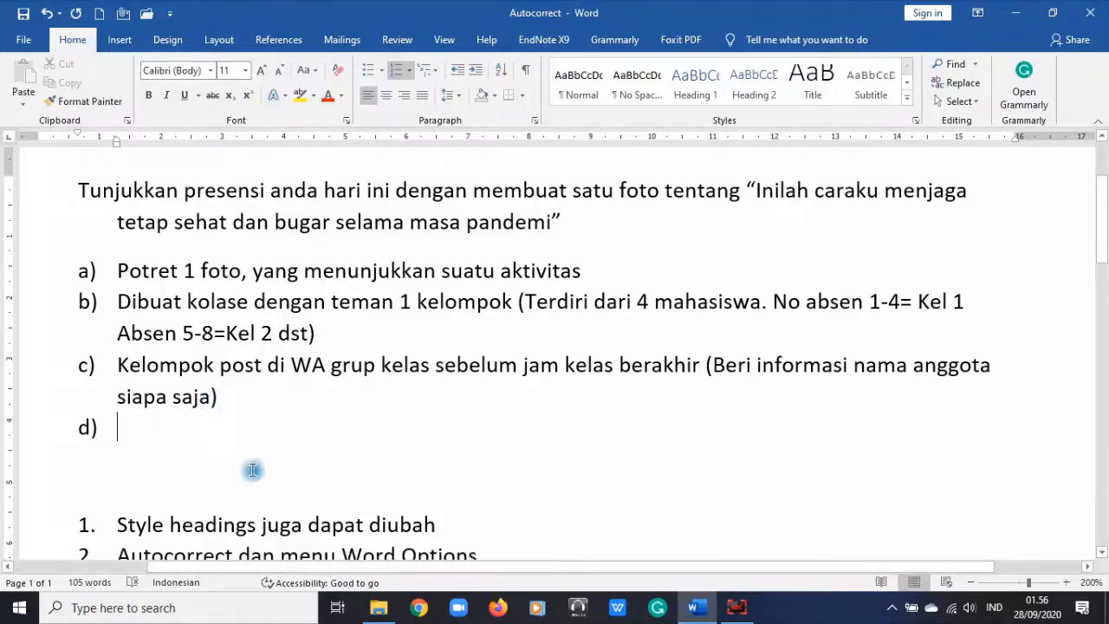
Step: Turn off numbering on the empty d) line so the lettered list ends at c)
click(397, 71)
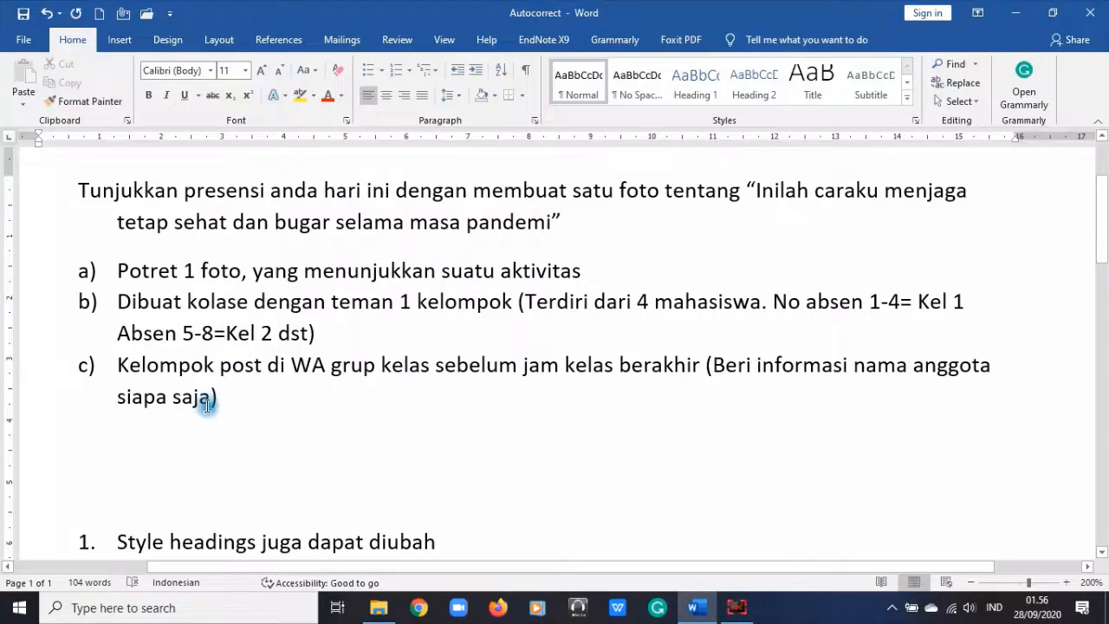
drag(80, 189, 193, 333)
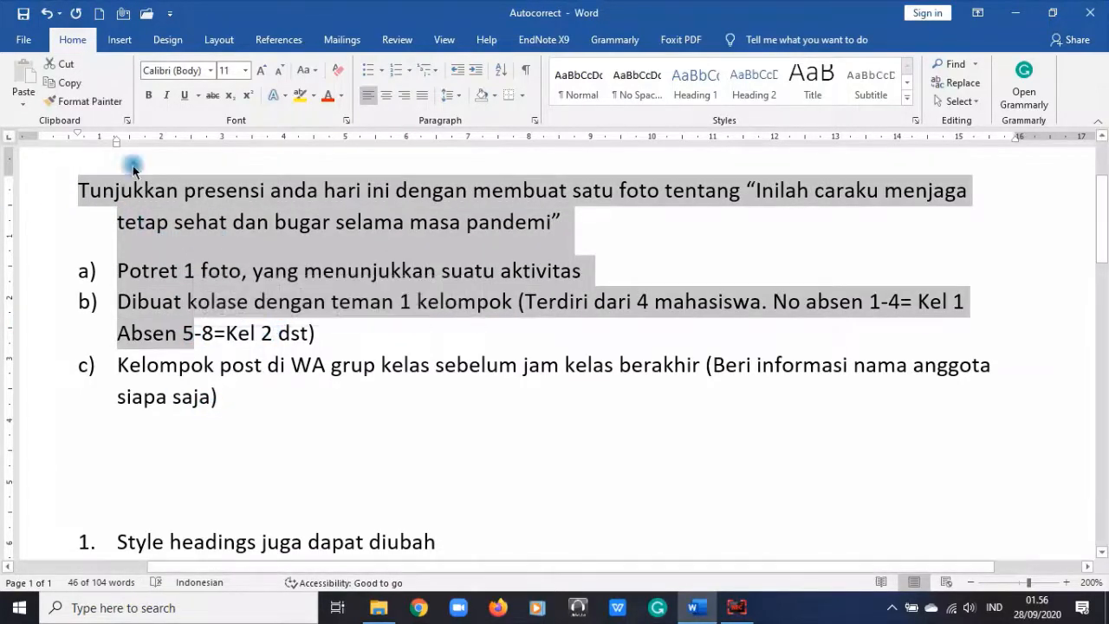
scroll(144, 223, up, 3)
click(79, 346)
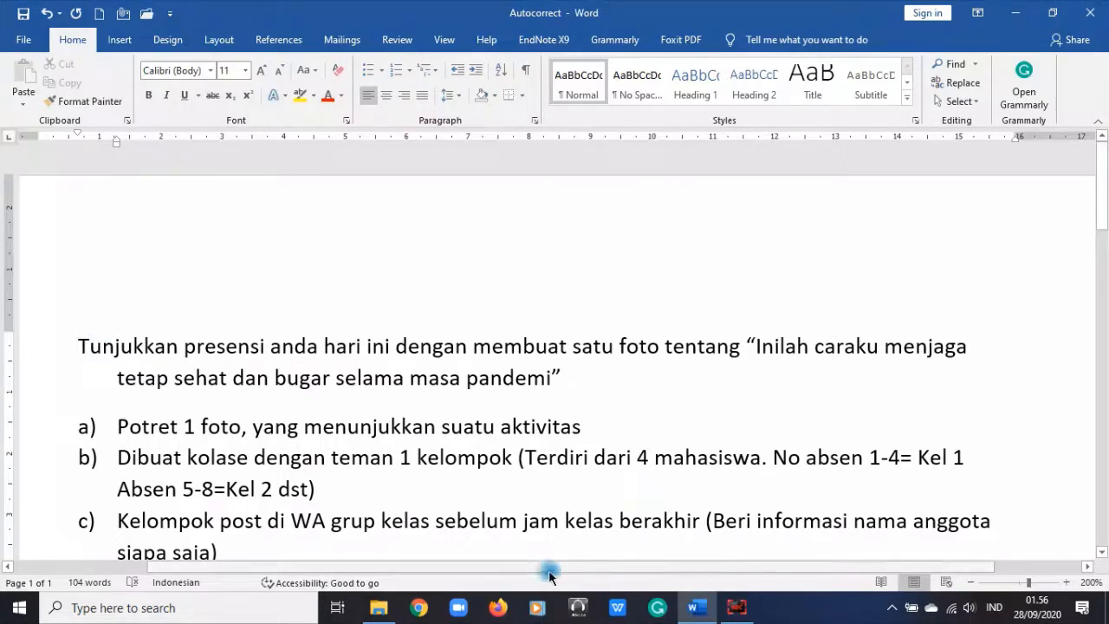
Step: Use the ruler indent markers to indent the opening paragraph's first line and align its second line to the margin
drag(526, 568, 290, 571)
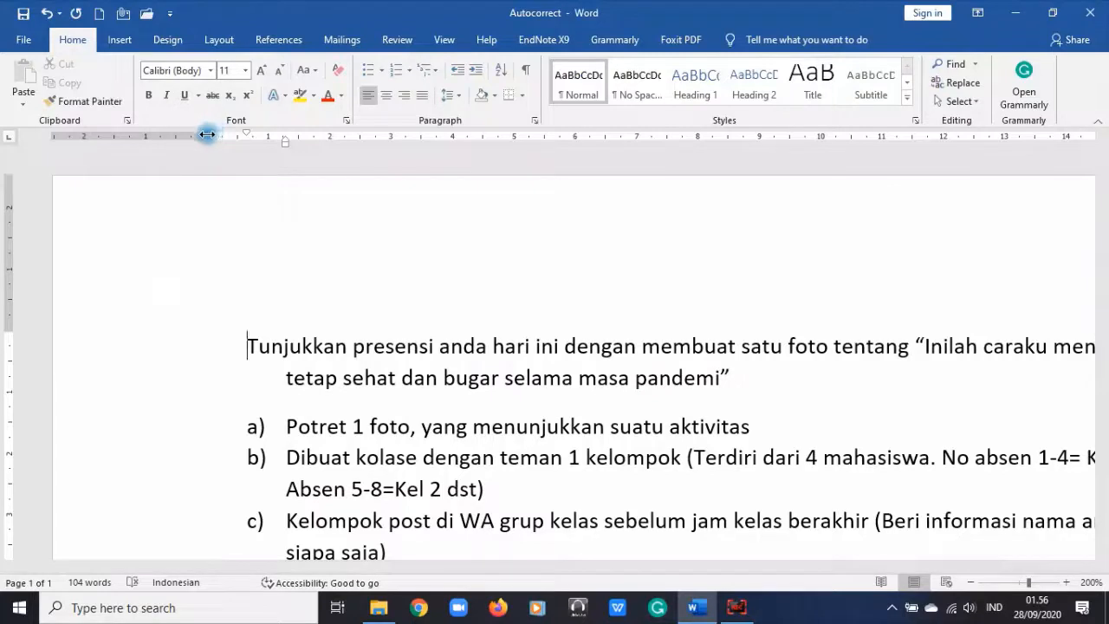
drag(207, 135, 207, 134)
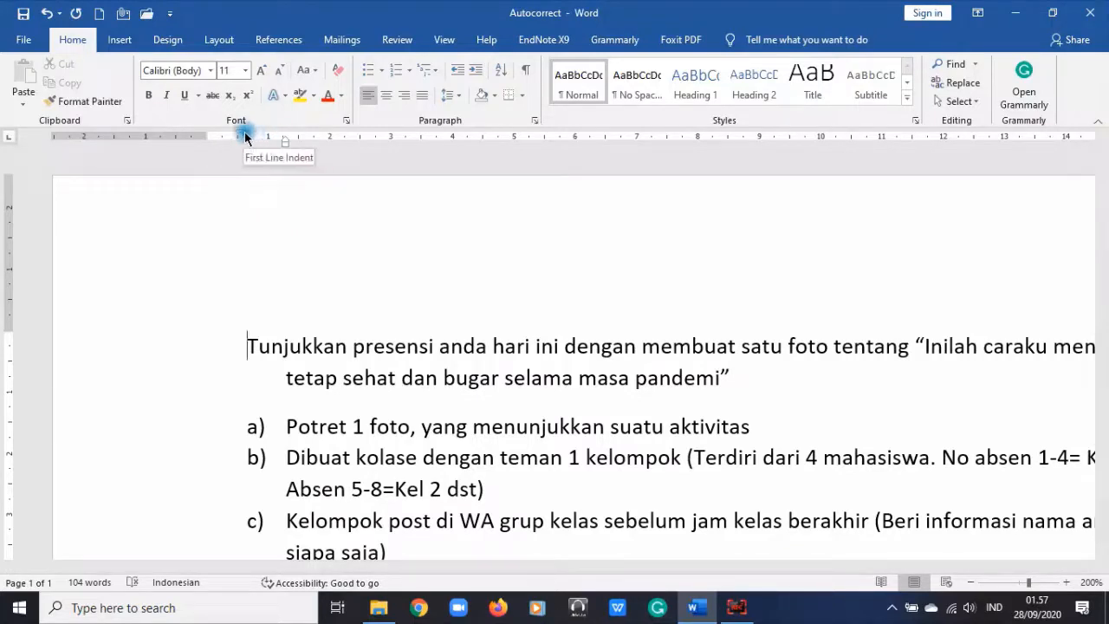
drag(244, 131, 213, 130)
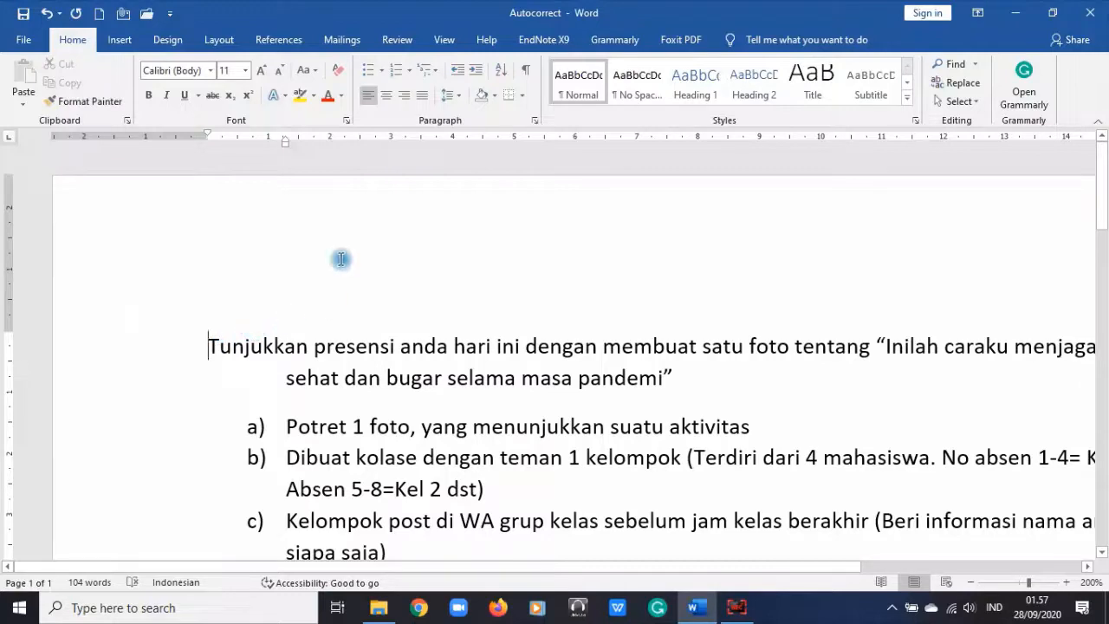
click(691, 379)
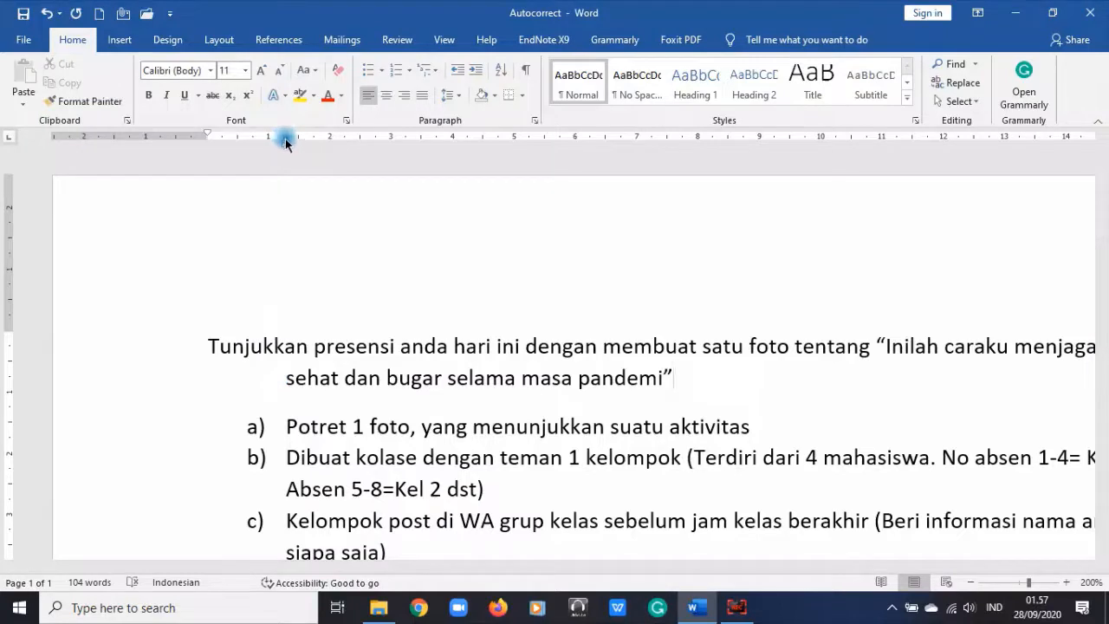
mouse_move(286, 143)
mouse_down()
mouse_move(240, 131)
mouse_move(210, 145)
mouse_up()
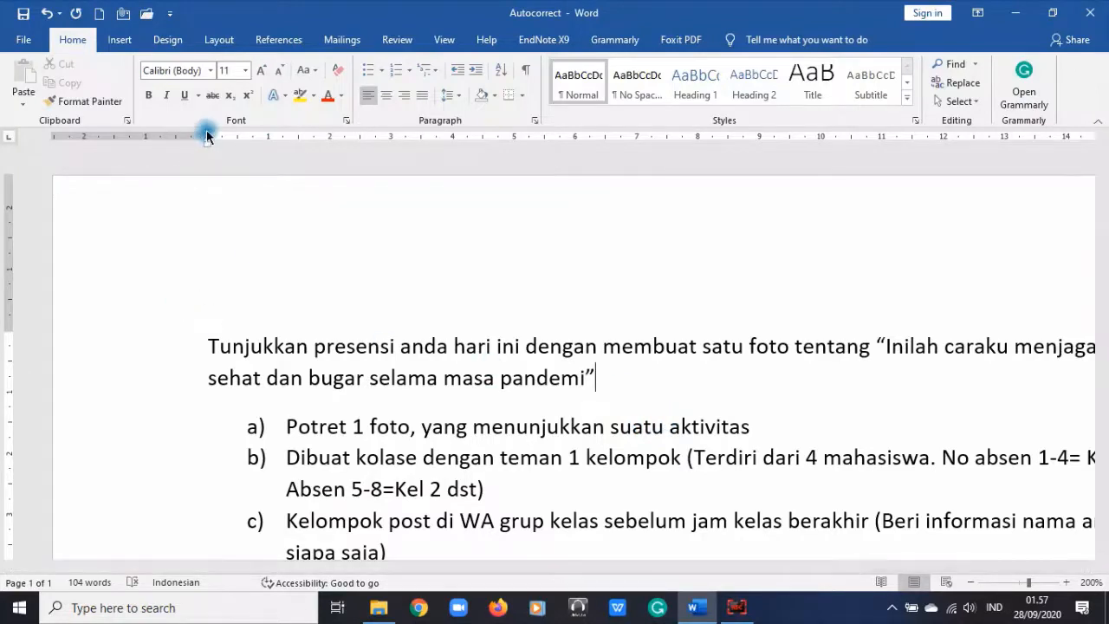
drag(206, 132, 252, 136)
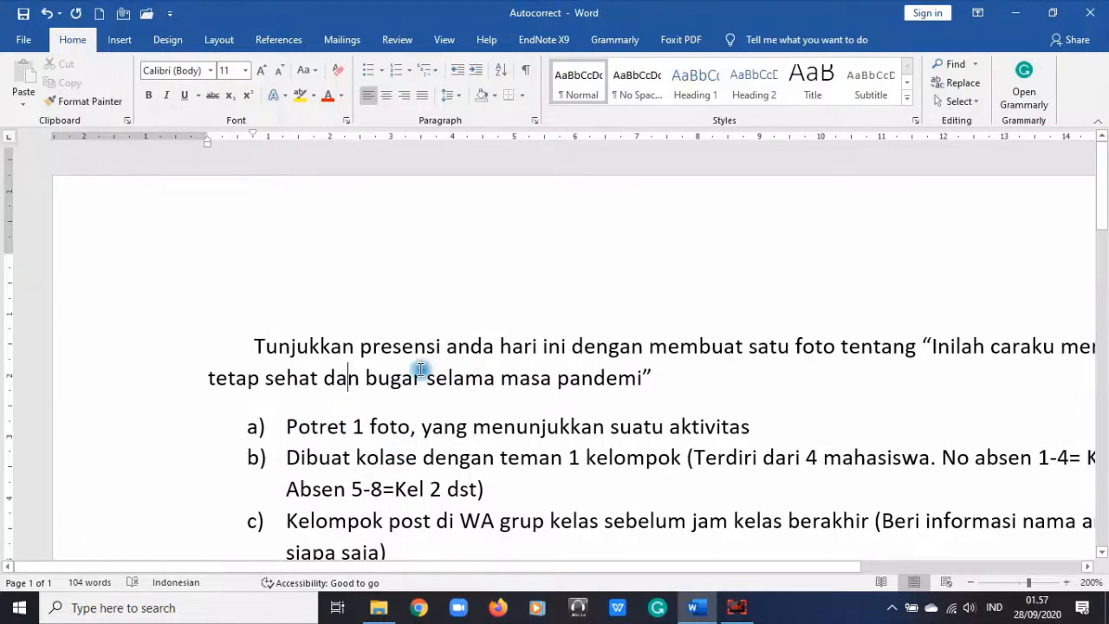
scroll(416, 347, down, 1)
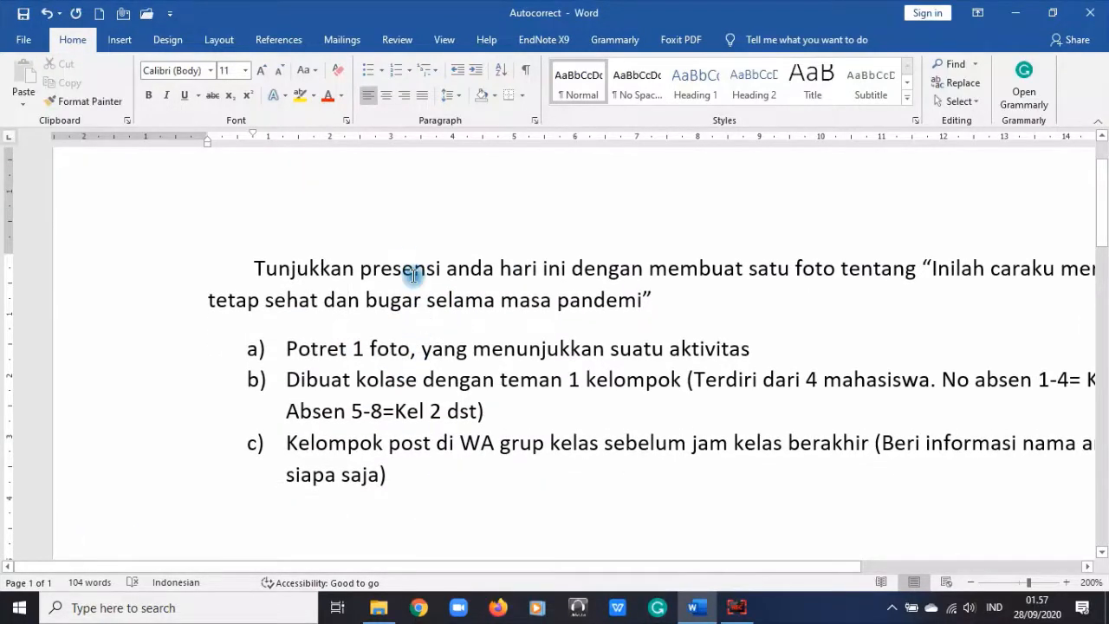
click(435, 369)
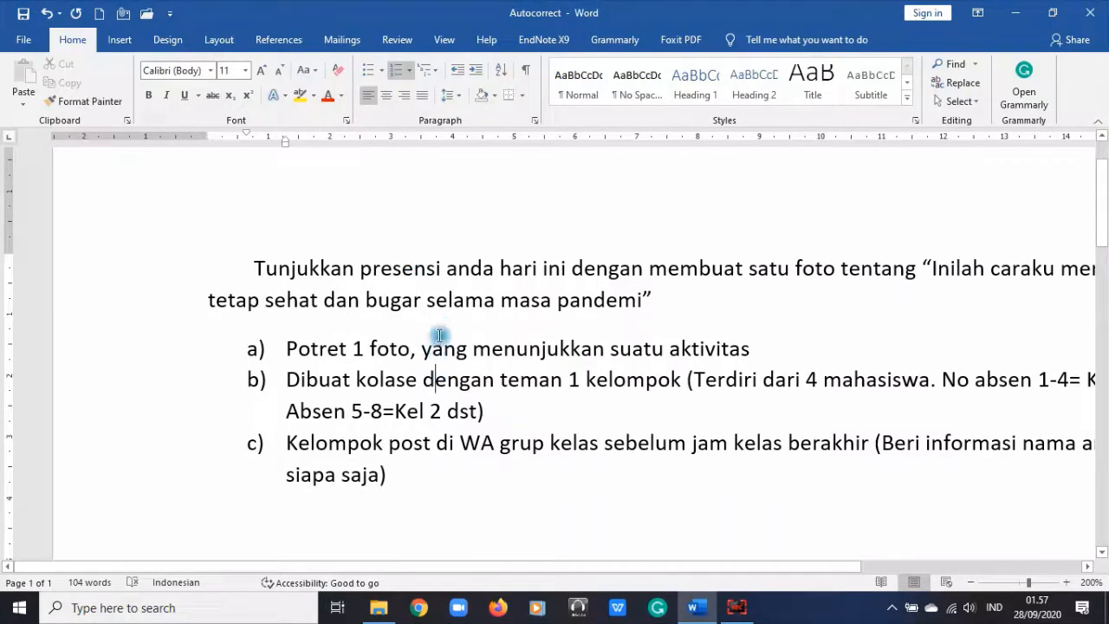
click(438, 327)
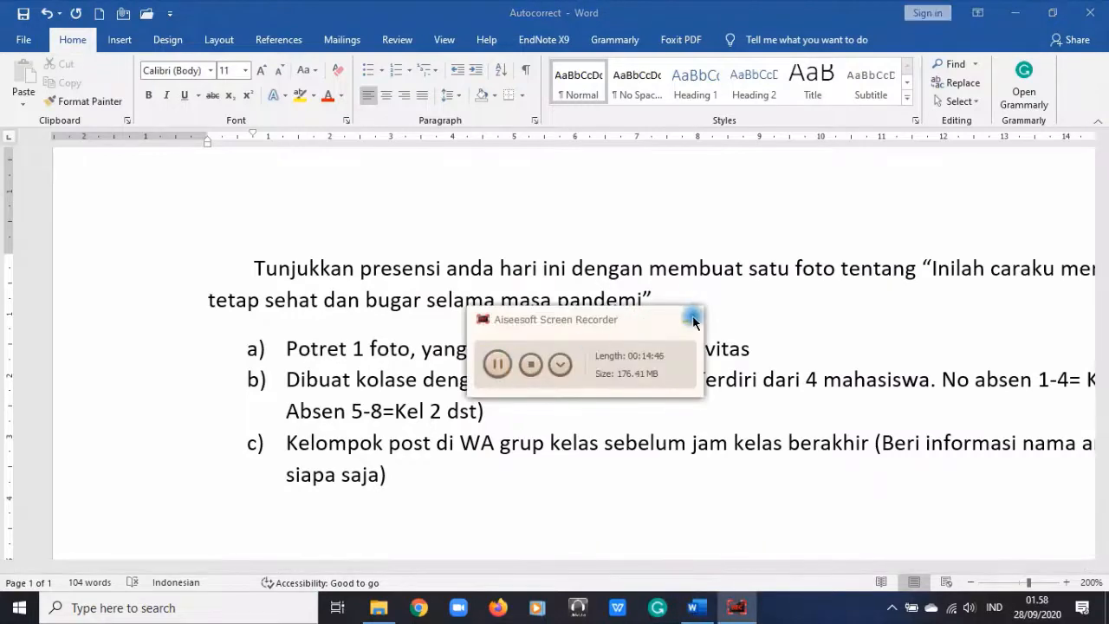
Step: Apply Remove Space After Paragraph to the opening paragraph so item a) follows directly
click(690, 317)
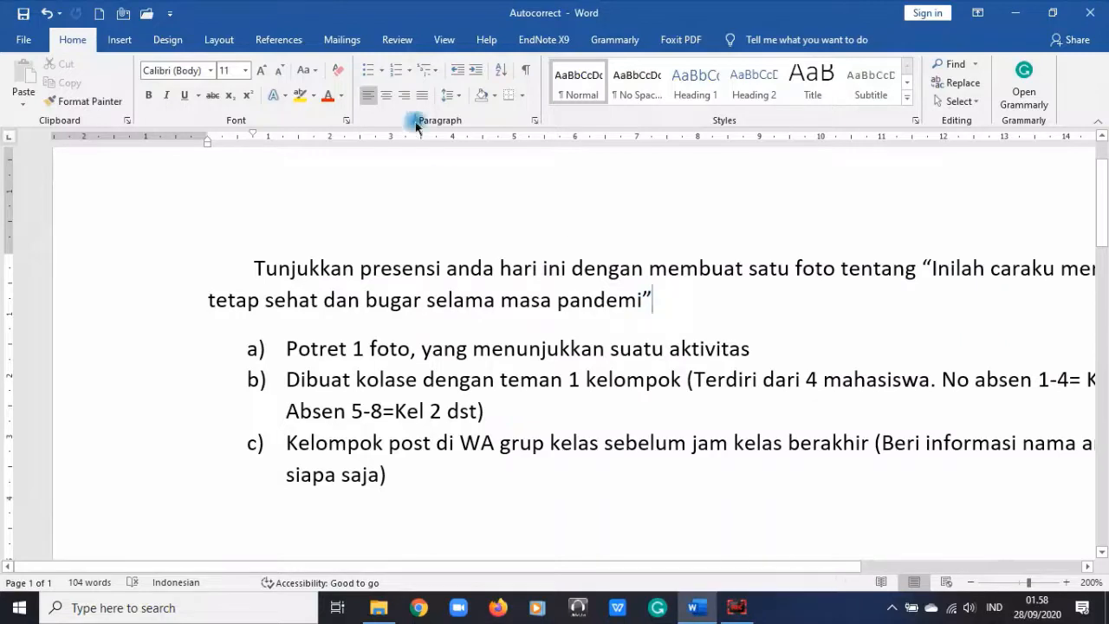
click(451, 97)
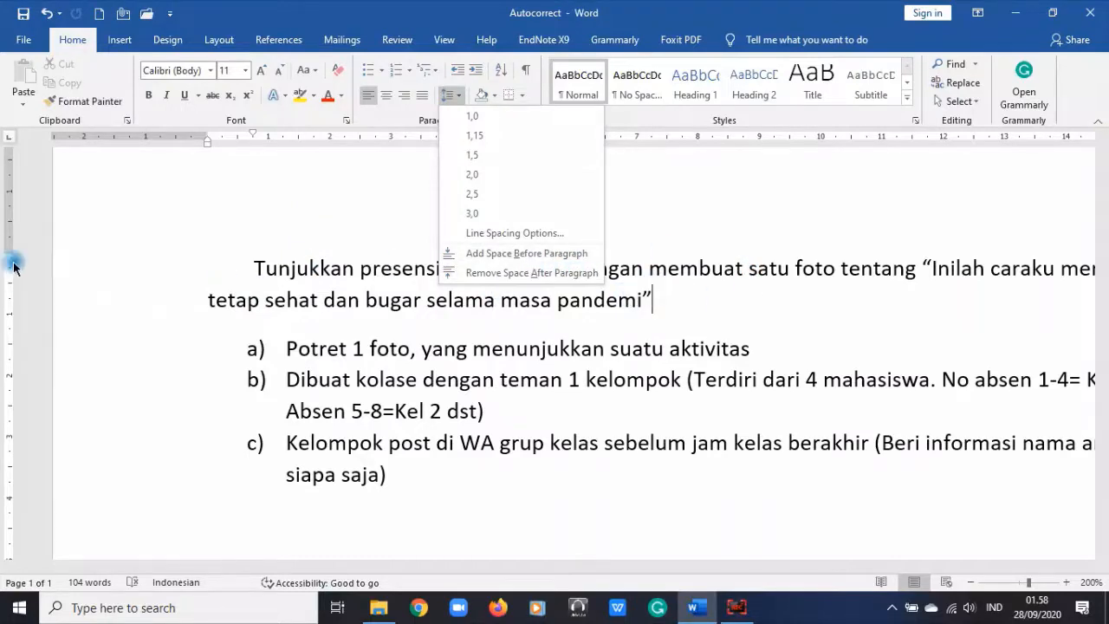
click(551, 274)
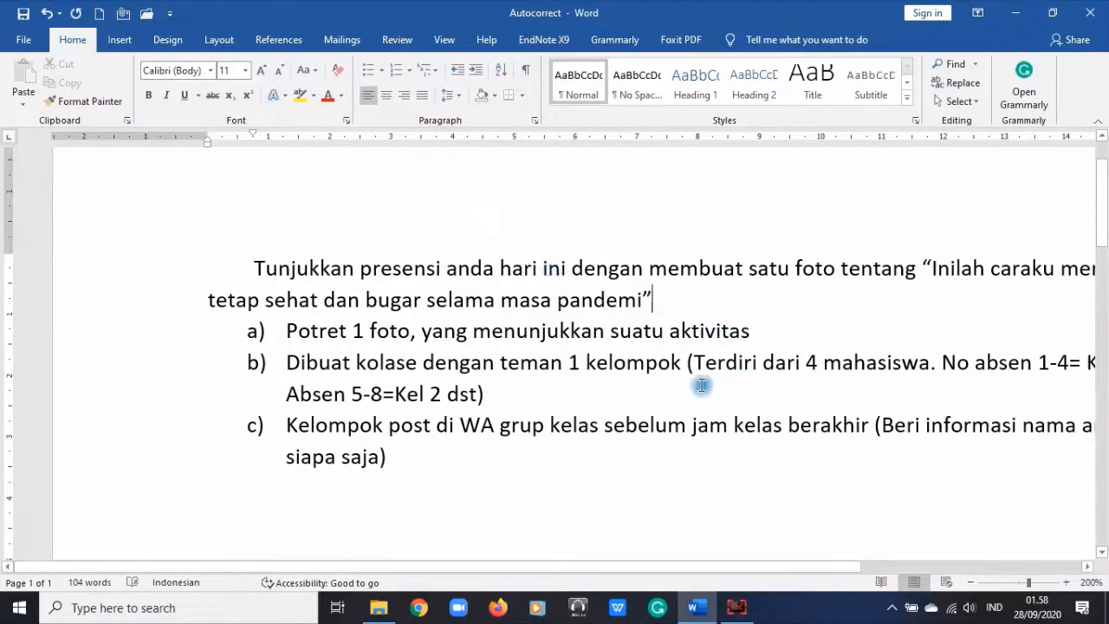
scroll(678, 382, down, 1)
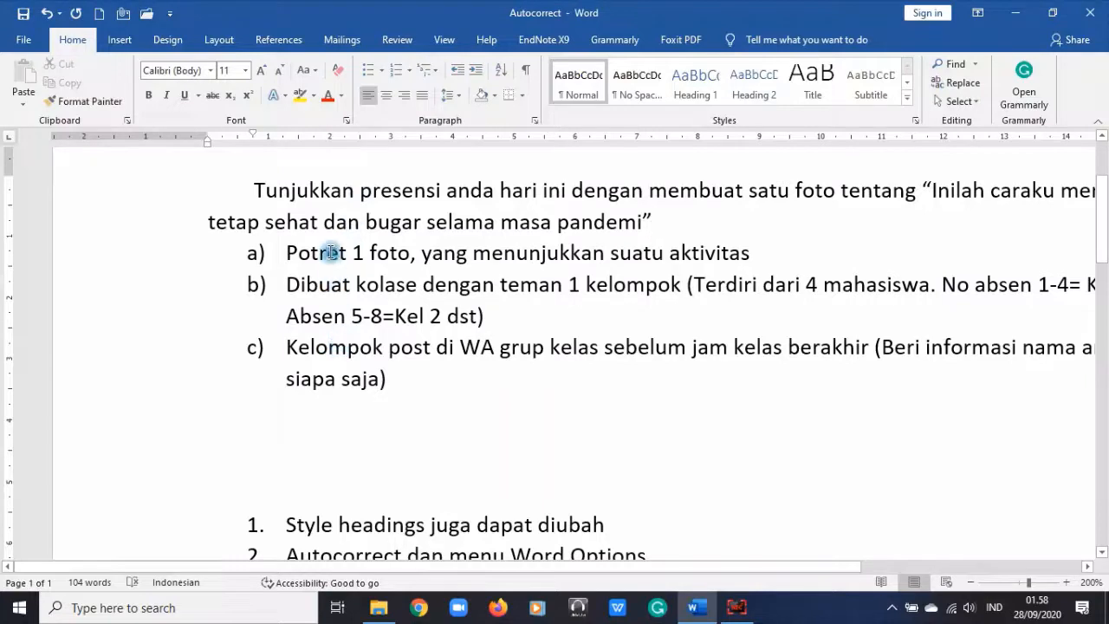
Step: Type the title 'Materi Word part 4' on the blank line above the topic list
click(355, 435)
scroll(309, 433, down, 1)
click(274, 368)
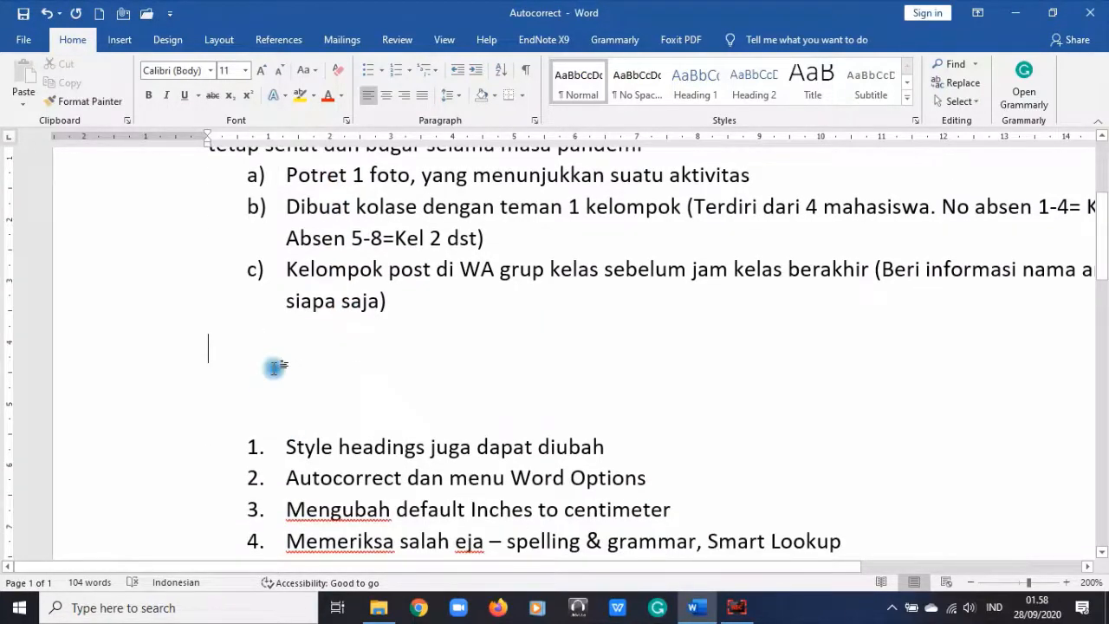
text(Materi Word part 4)
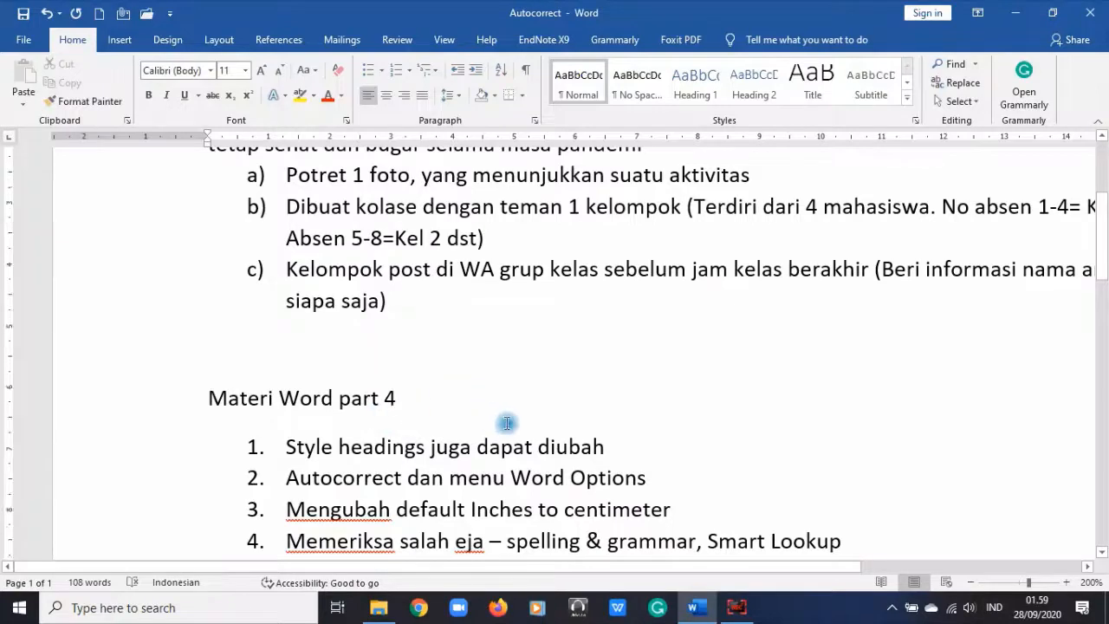
Step: Remove the number from the first topic, 'Style headings juga dapat diubah'
scroll(502, 416, down, 1)
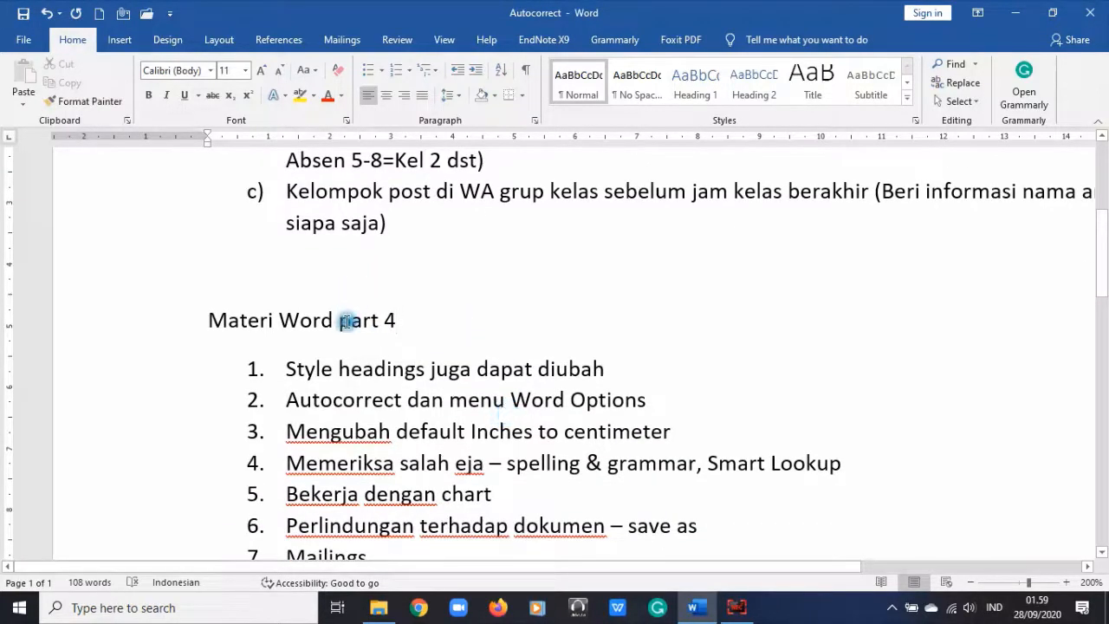
scroll(578, 357, down, 1)
scroll(578, 357, down, 1)
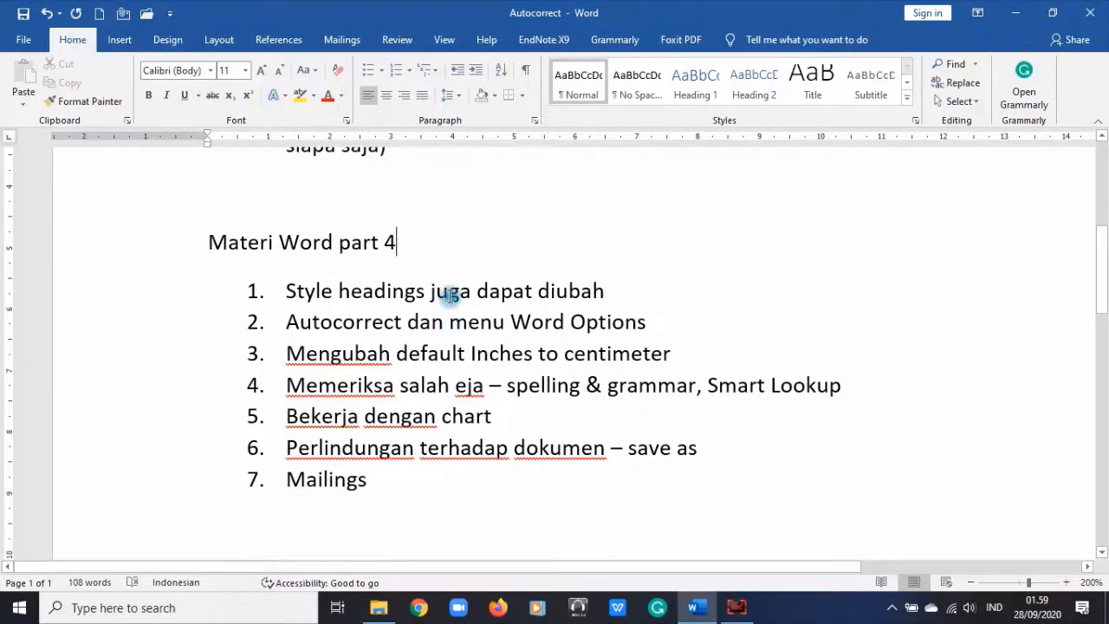
click(449, 296)
scroll(679, 295, up, 1)
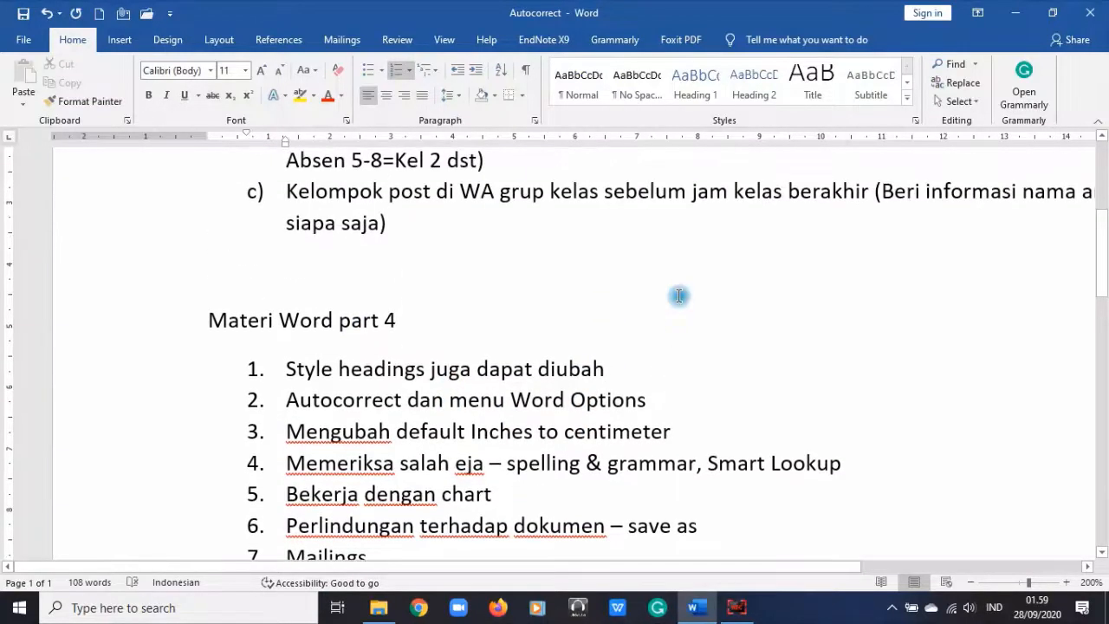
scroll(678, 296, down, 1)
click(677, 299)
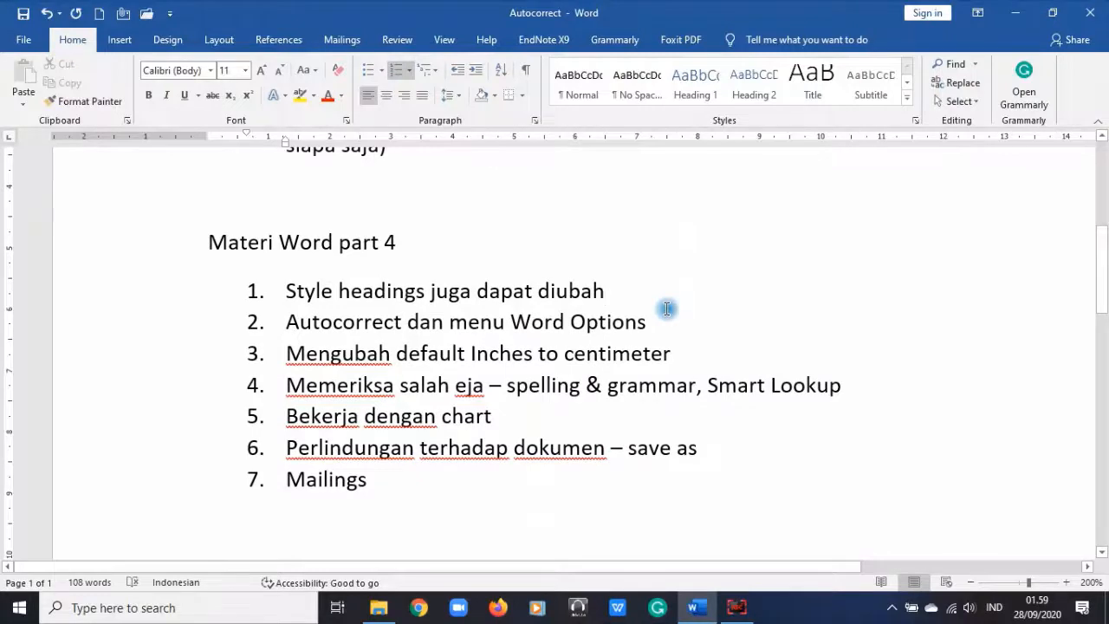
click(579, 82)
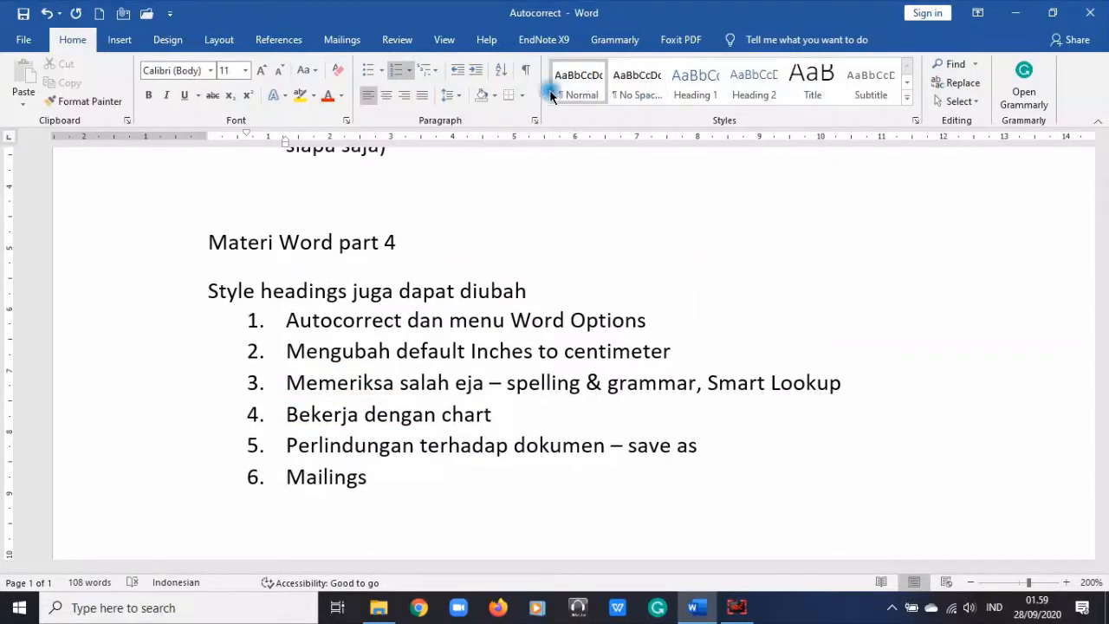
Step: Apply Heading 1 to the 'Materi Word part 4' line and capitalise it to 'Part'
click(696, 87)
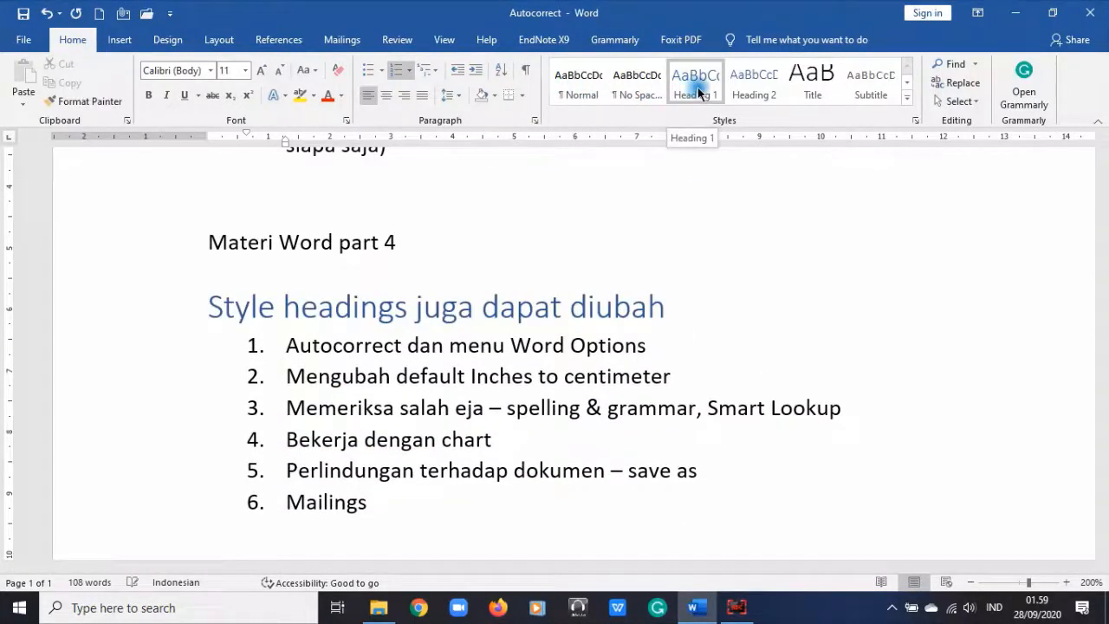
key(ctrl+z)
key(ctrl+z)
click(164, 241)
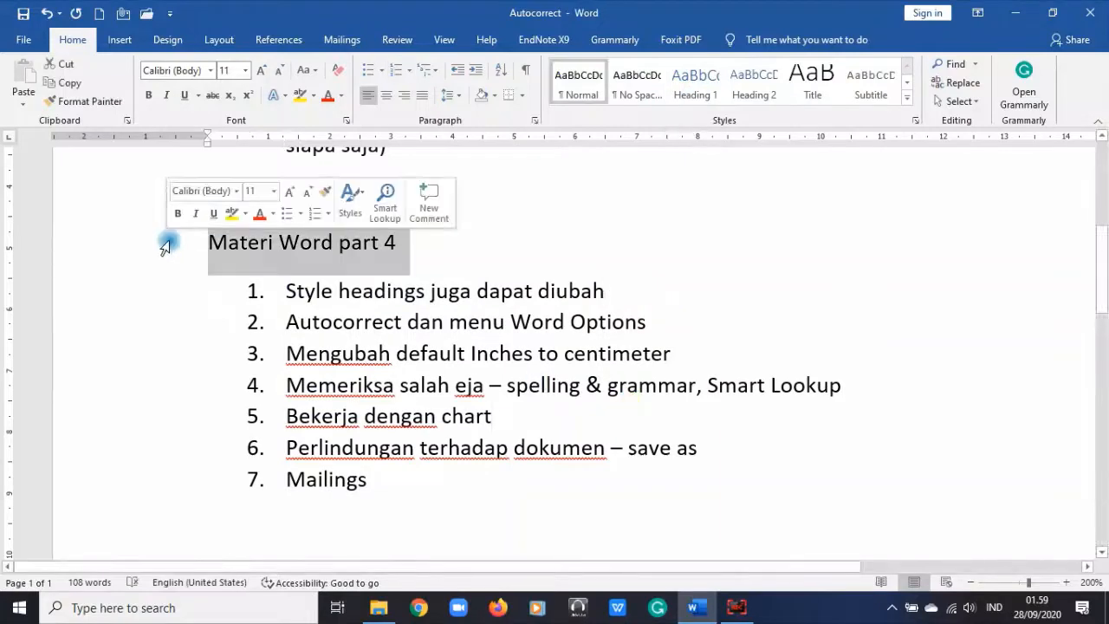
click(707, 79)
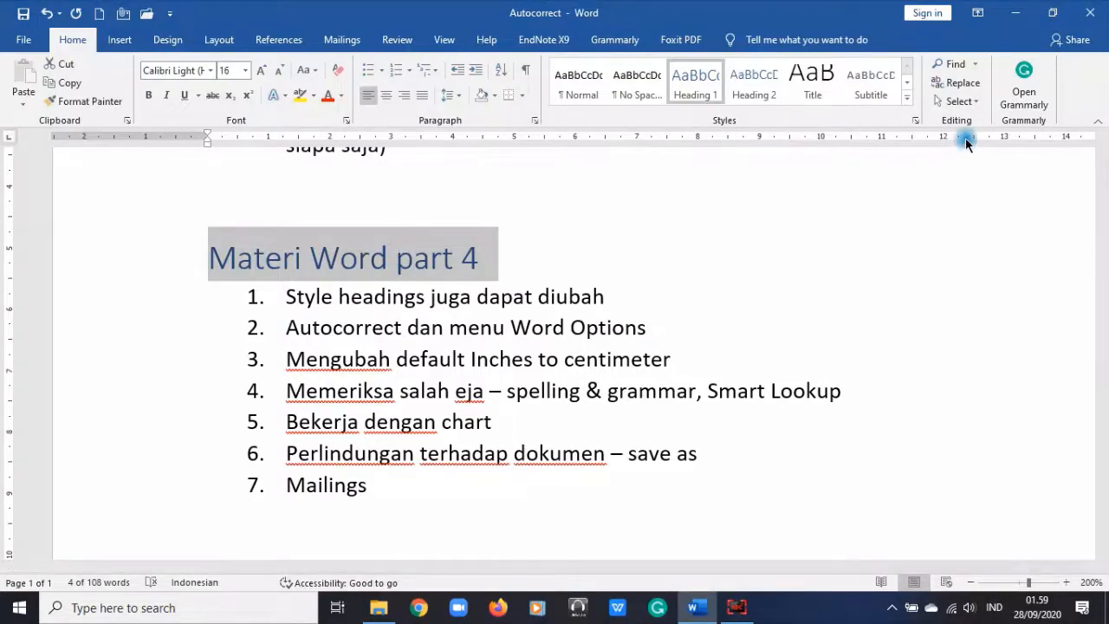
click(396, 256)
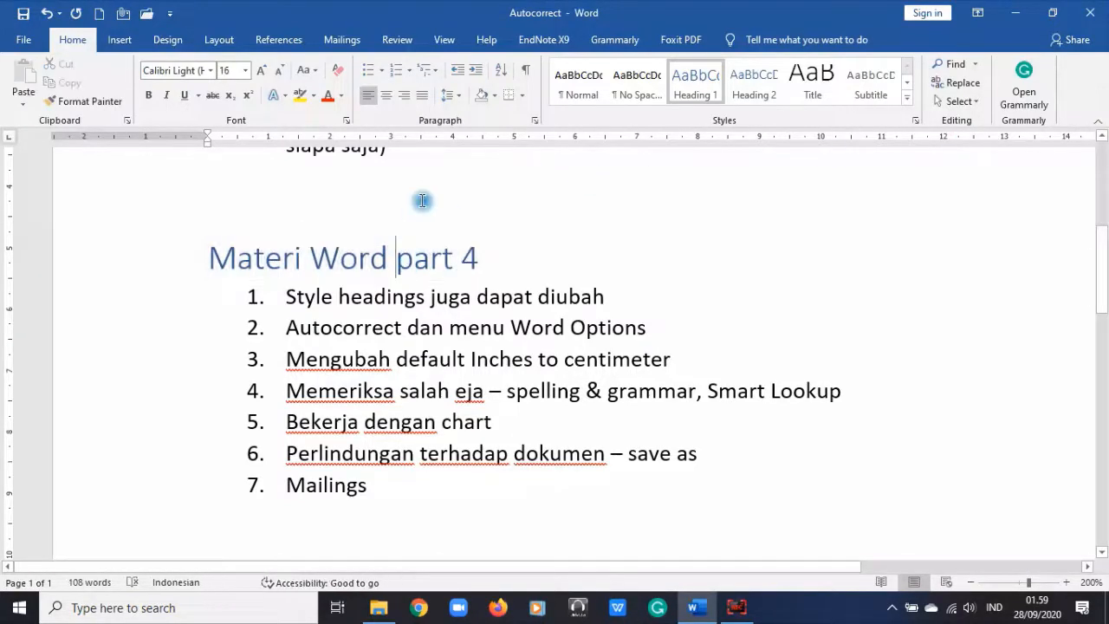
key(Delete)
text(P)
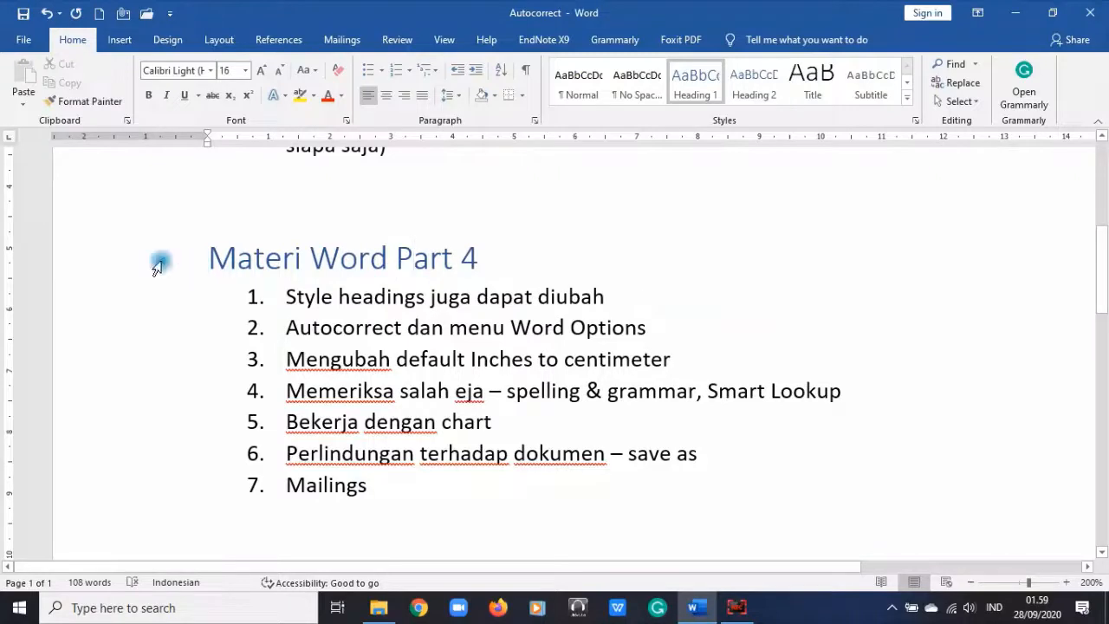
click(126, 267)
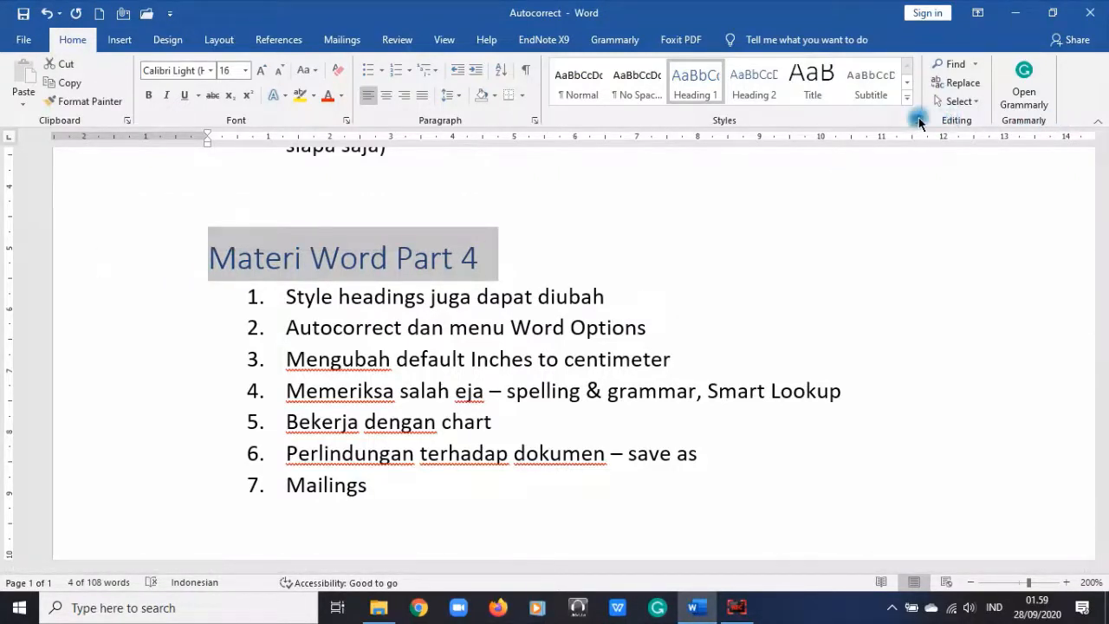
click(907, 99)
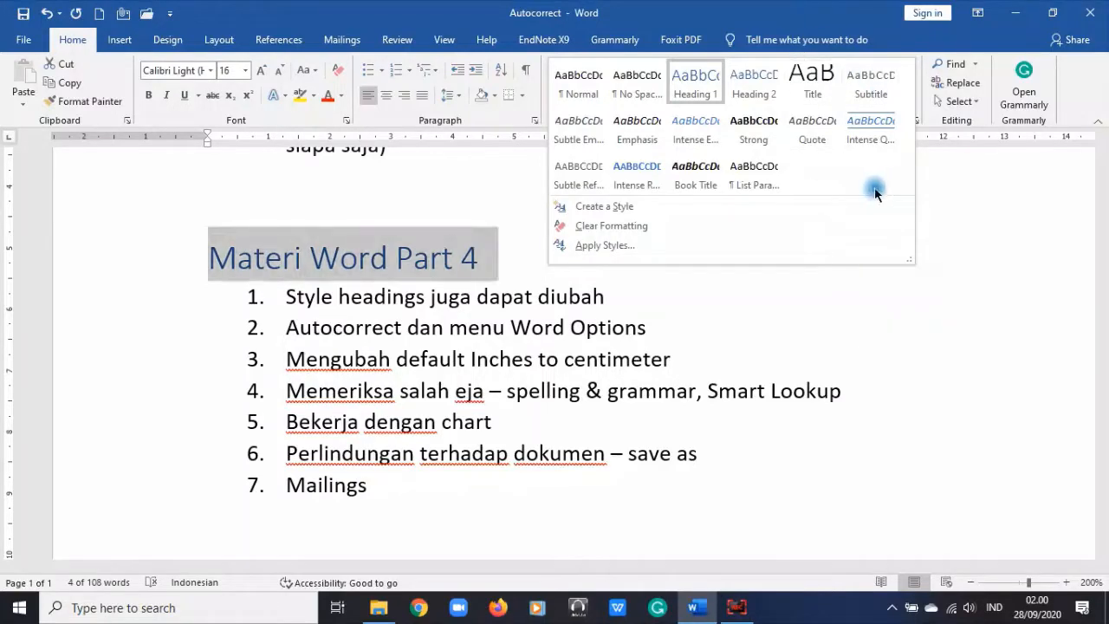
click(1002, 273)
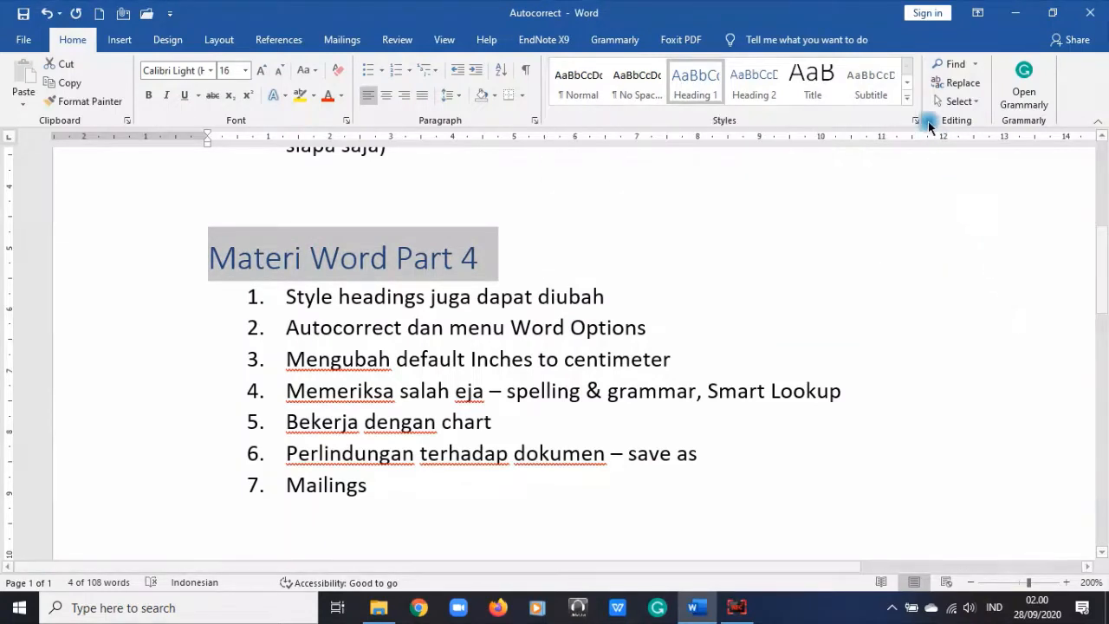
click(909, 100)
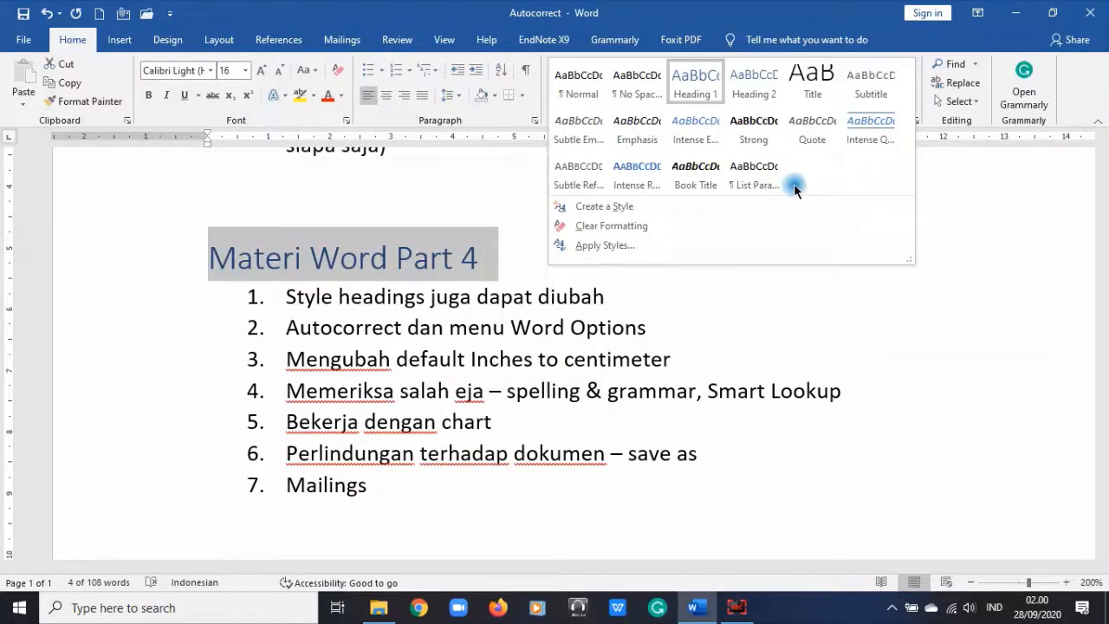
click(936, 344)
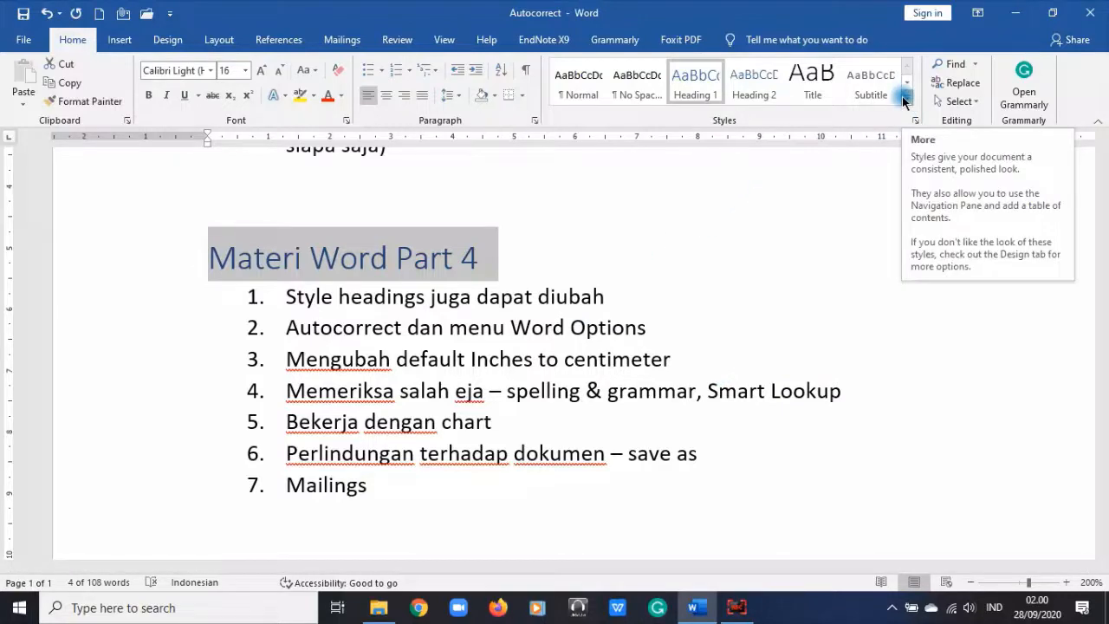
click(906, 98)
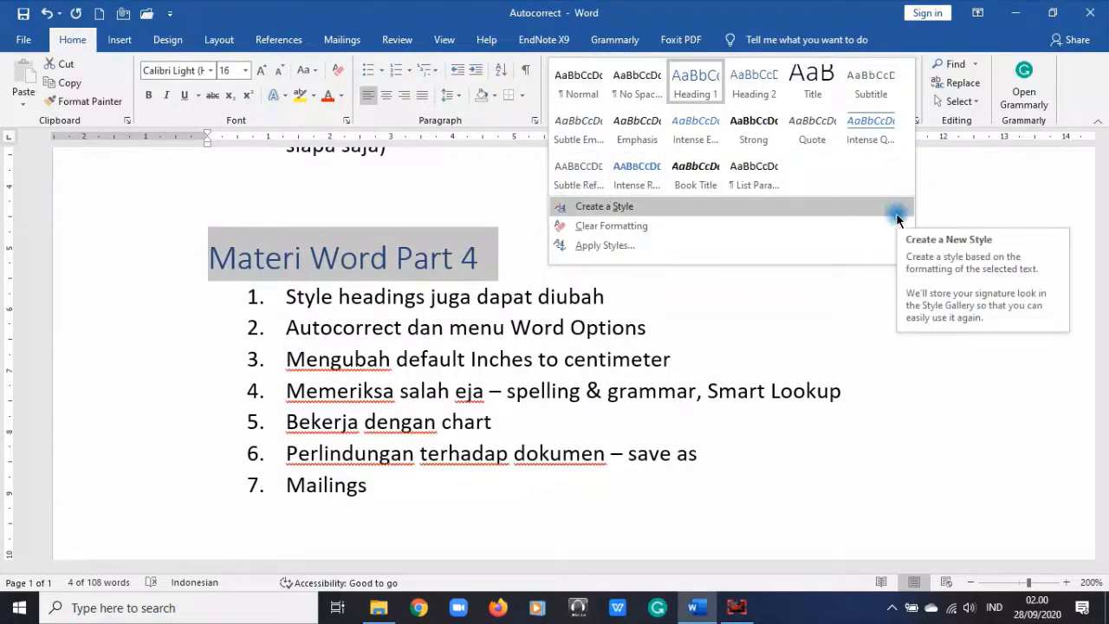
click(860, 299)
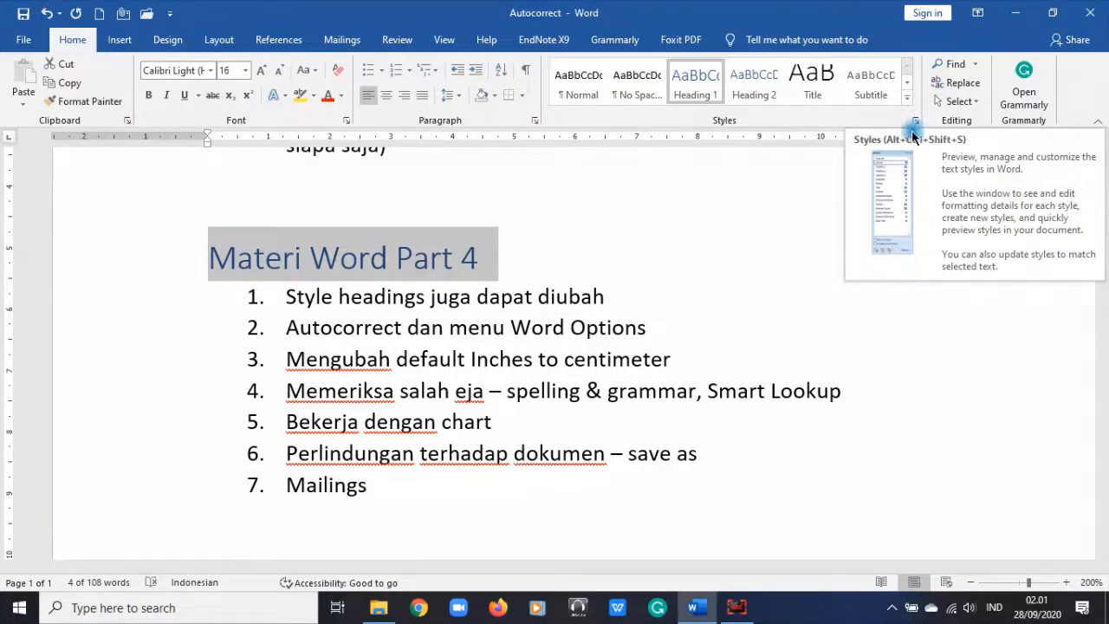
Step: Open the Styles pane and show the dropdown options for Heading 1
click(917, 124)
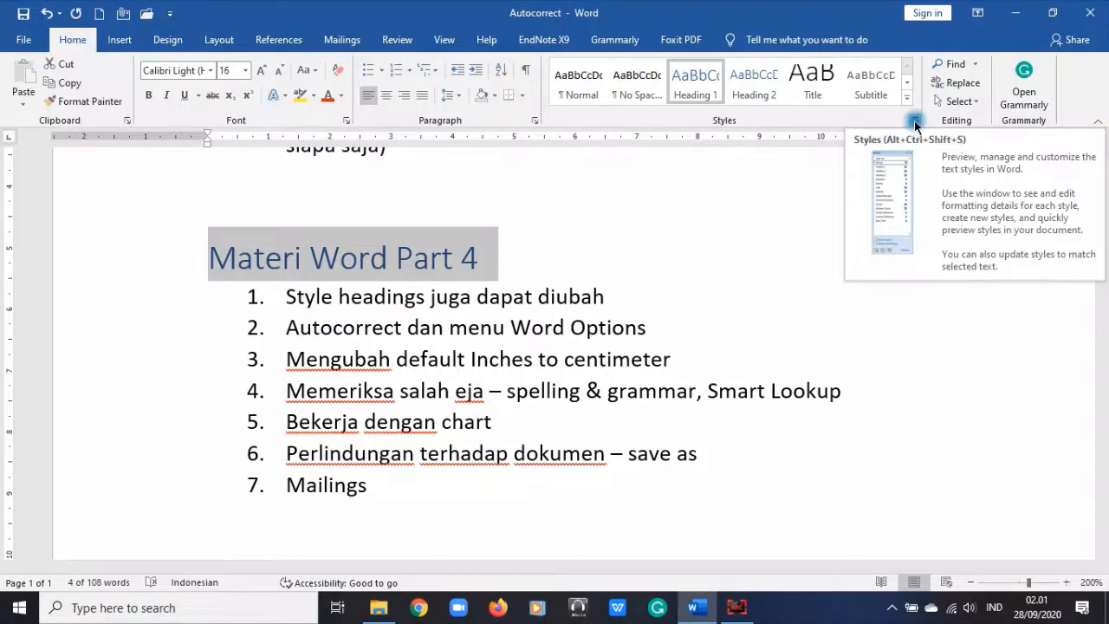
click(915, 125)
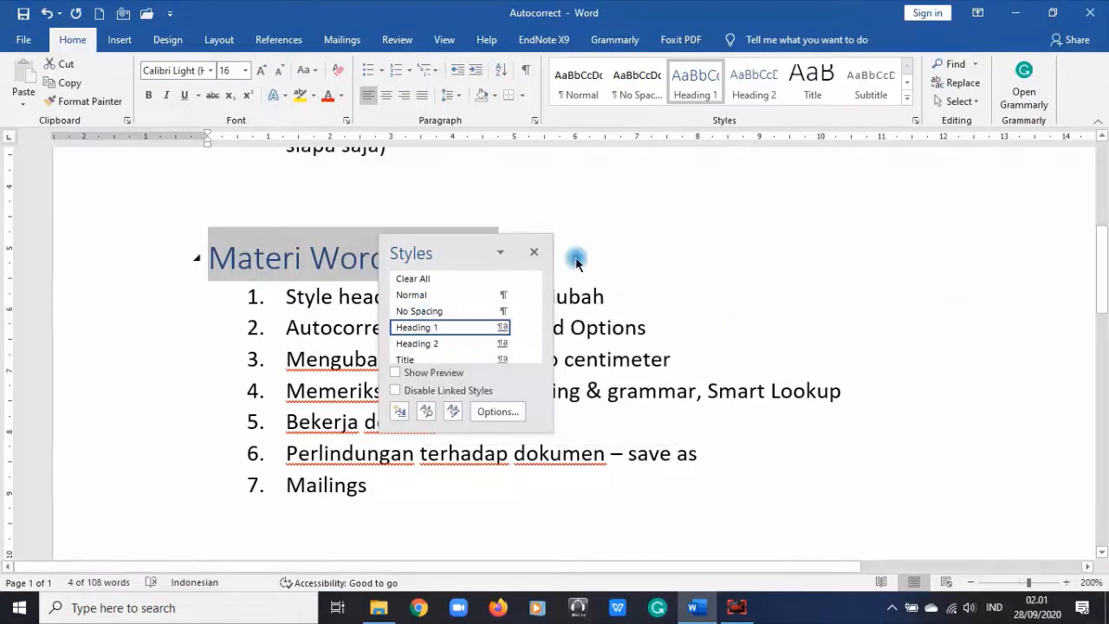
click(519, 328)
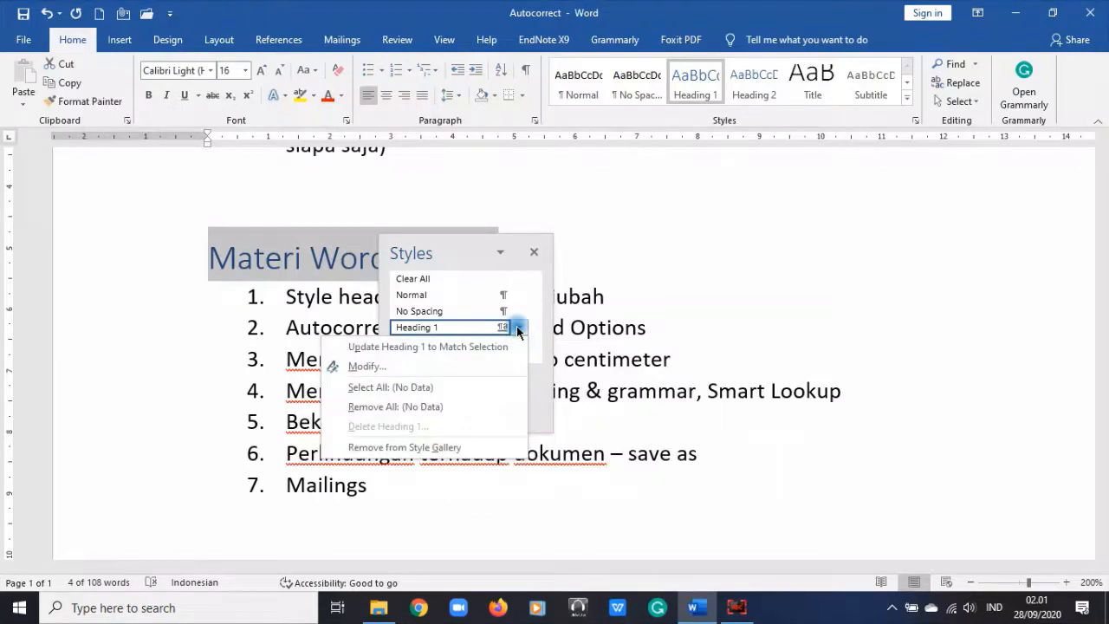
Step: Modify Heading 1 to Times New Roman, 14 pt, bold, based on Normal, for this document only
click(374, 366)
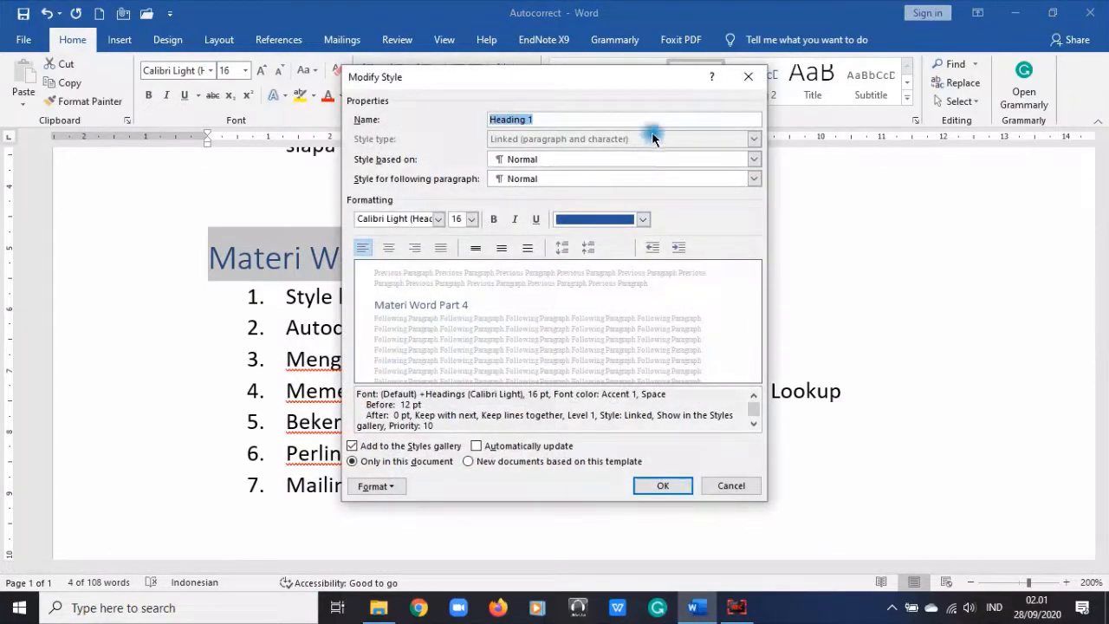
click(563, 123)
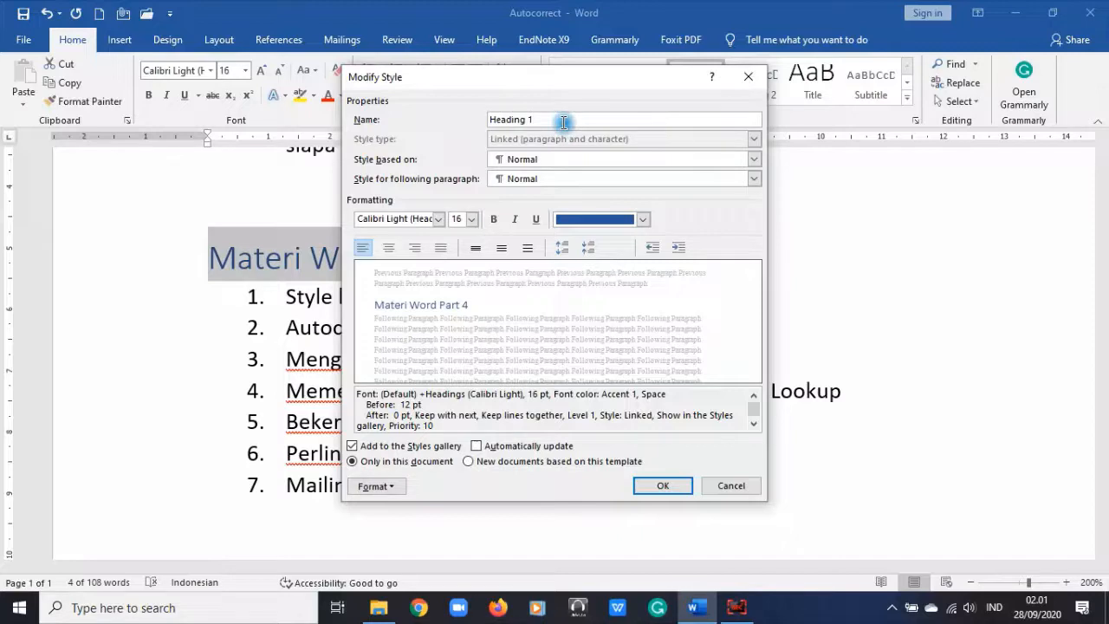
click(564, 158)
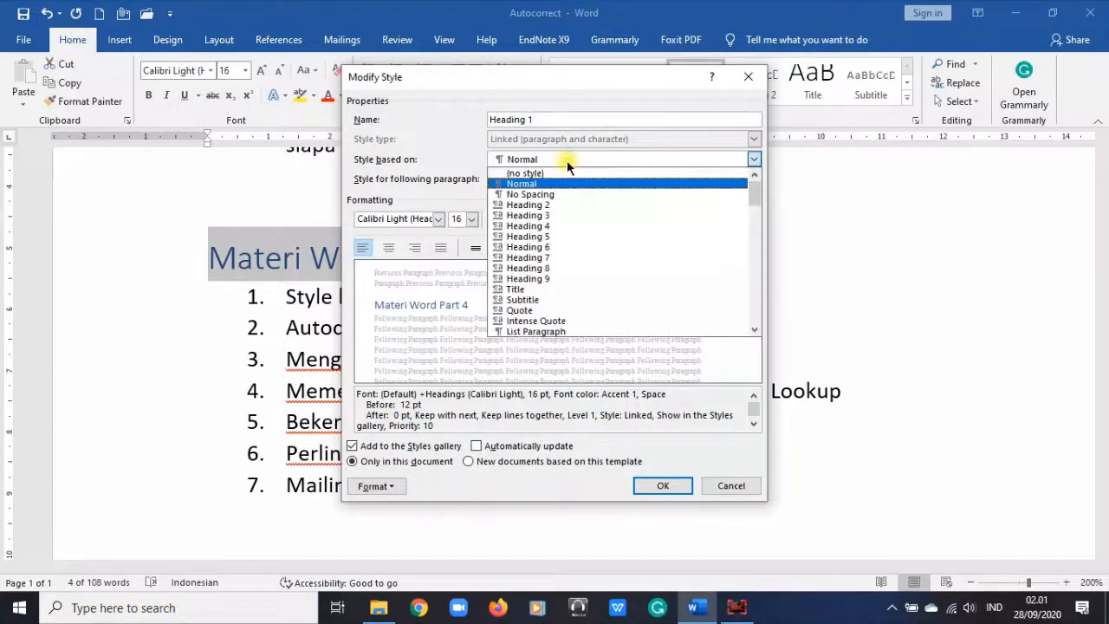
click(567, 162)
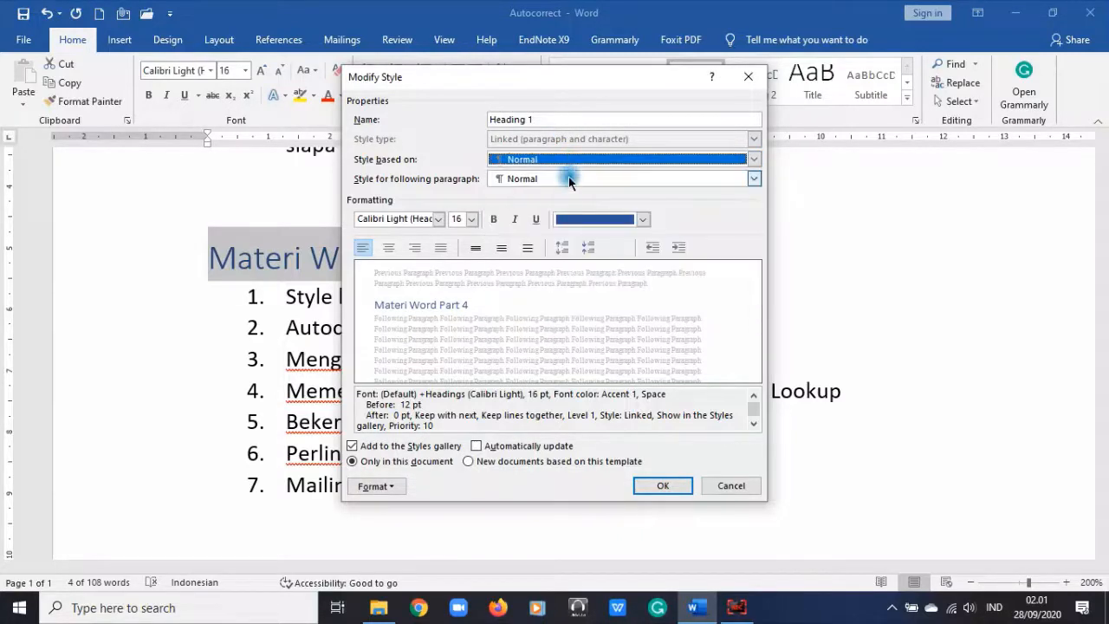
click(438, 220)
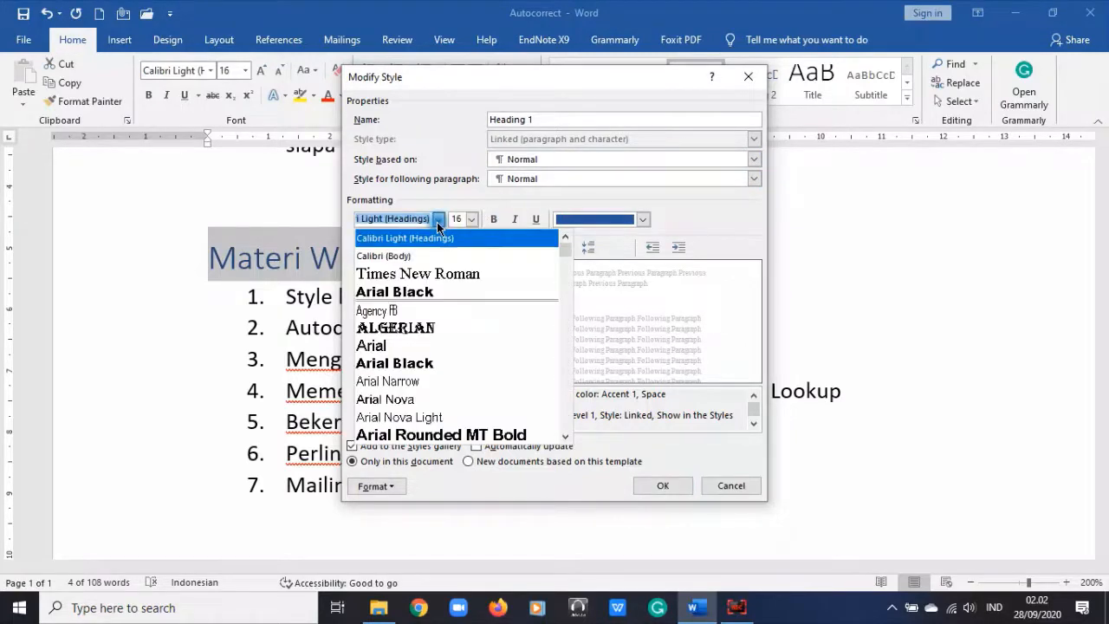
click(433, 273)
click(471, 219)
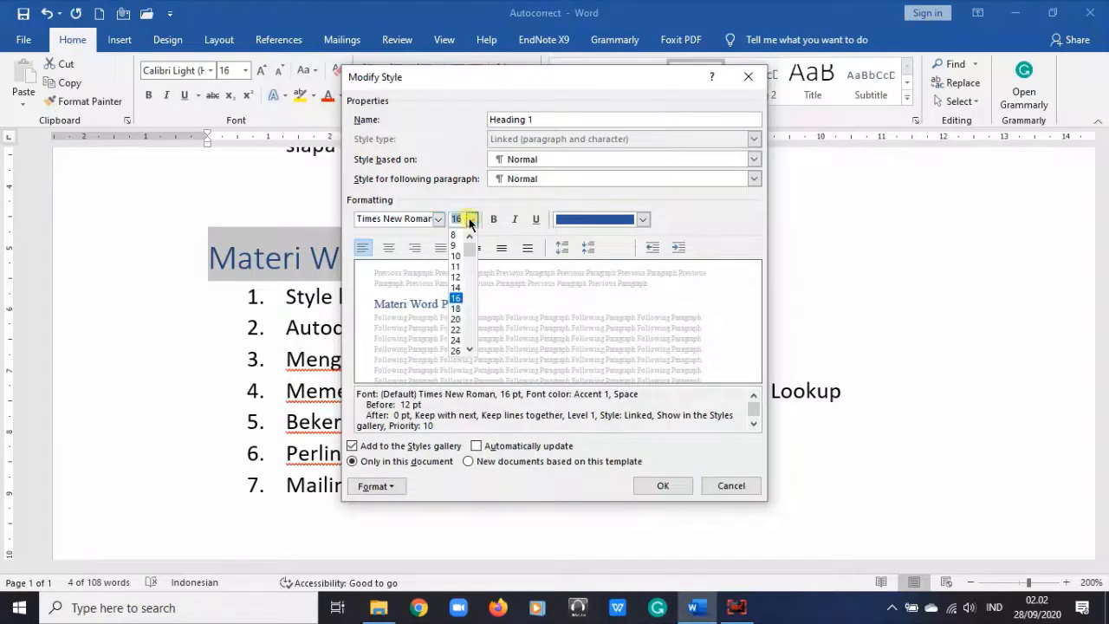
click(460, 288)
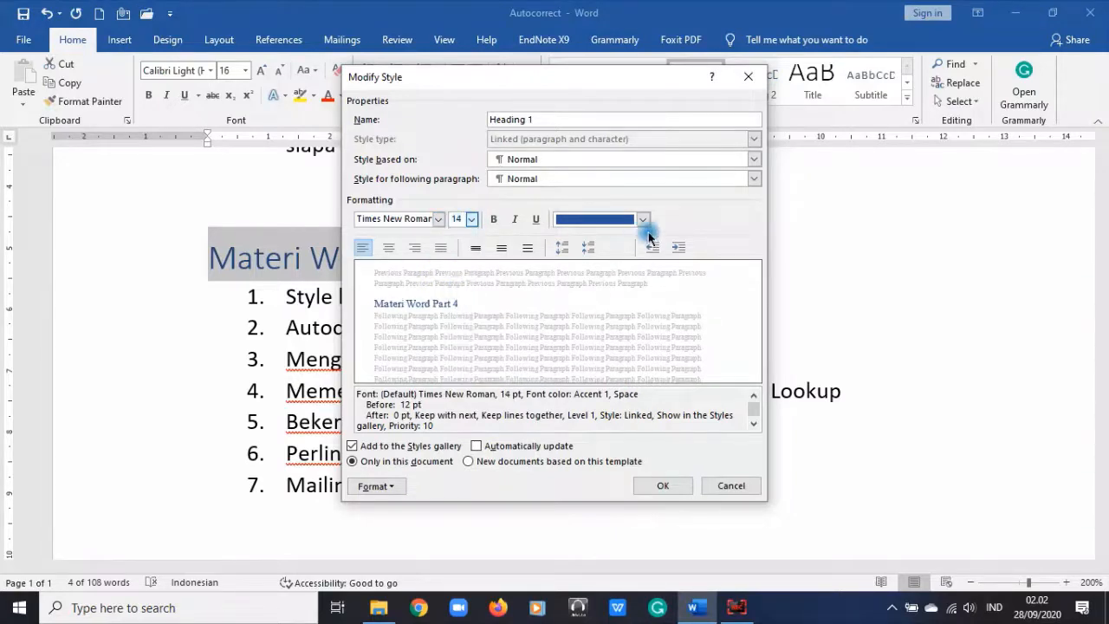
click(491, 221)
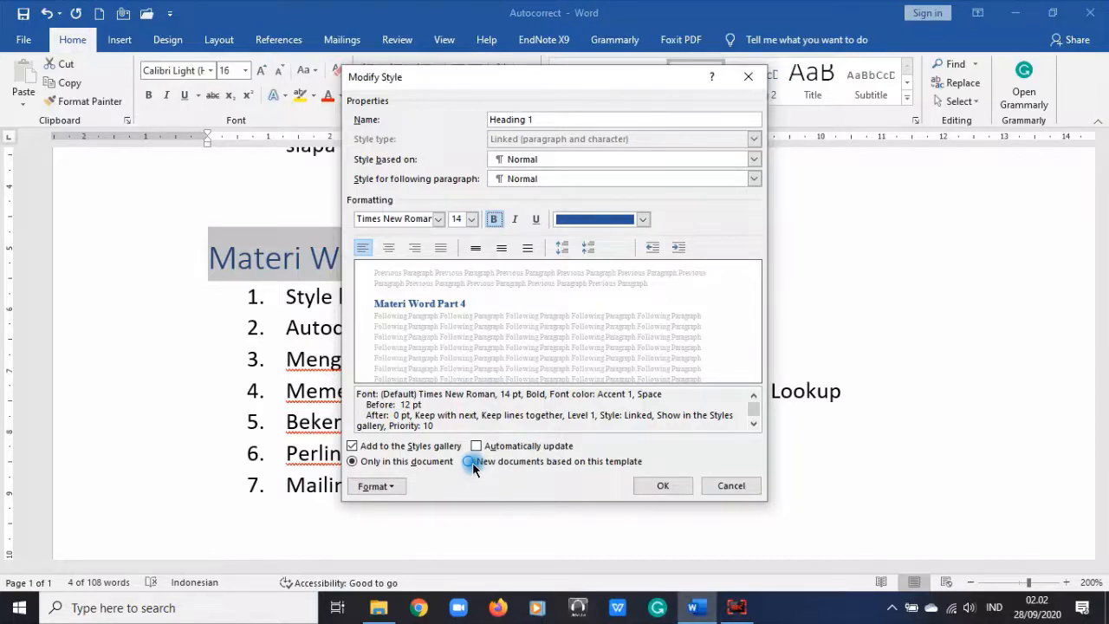
click(393, 465)
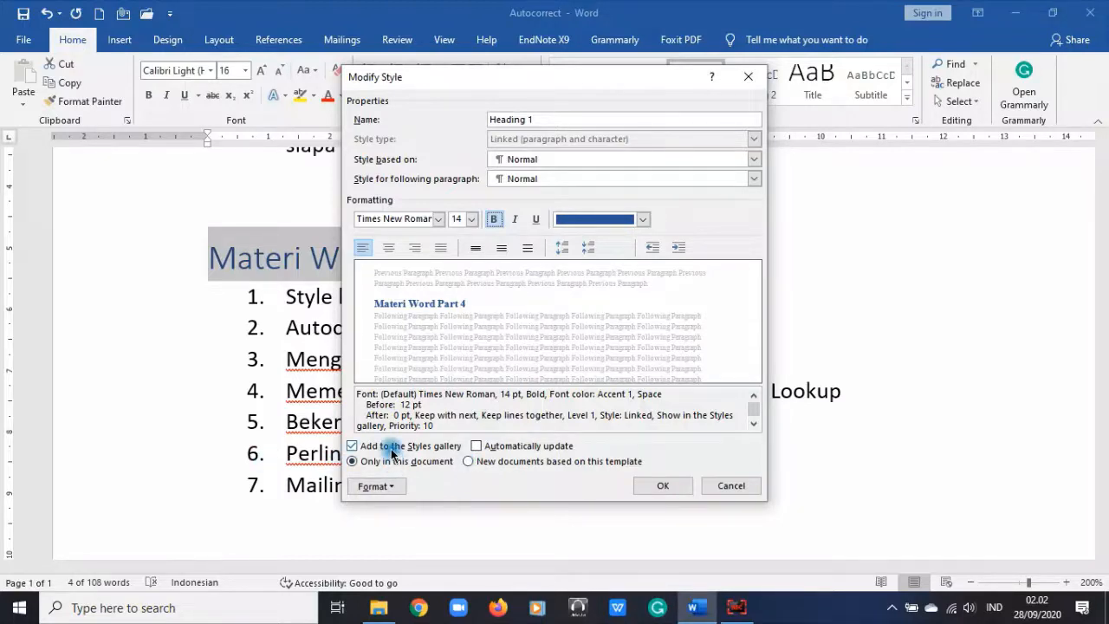
Step: Add 'Heading Build' as the style's name, center-align it, and save the style changes
click(602, 118)
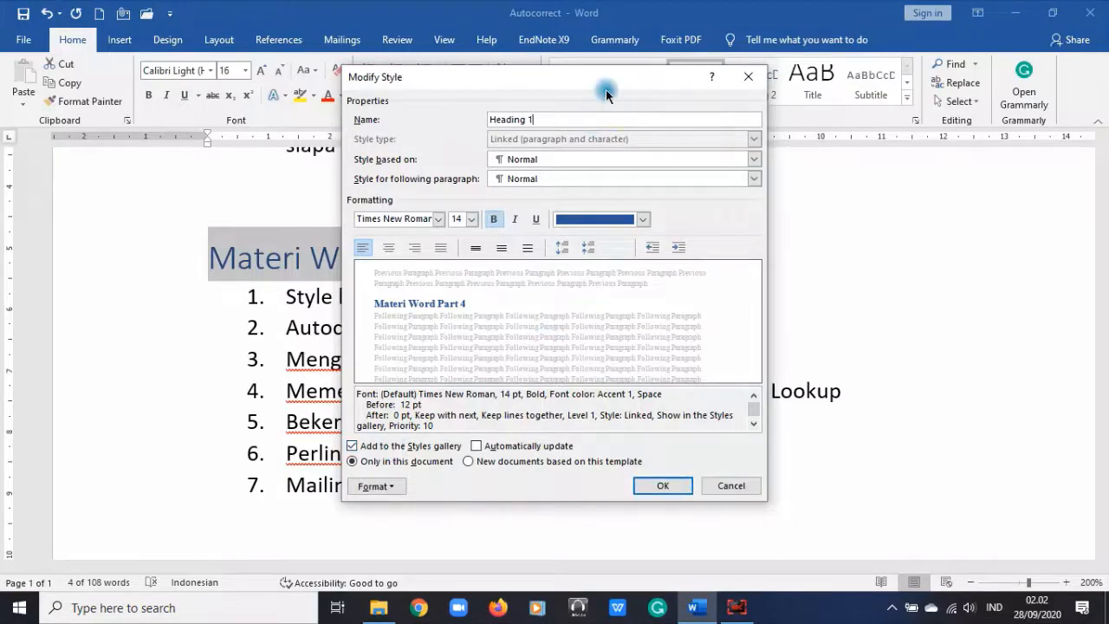
key(BackSpace)
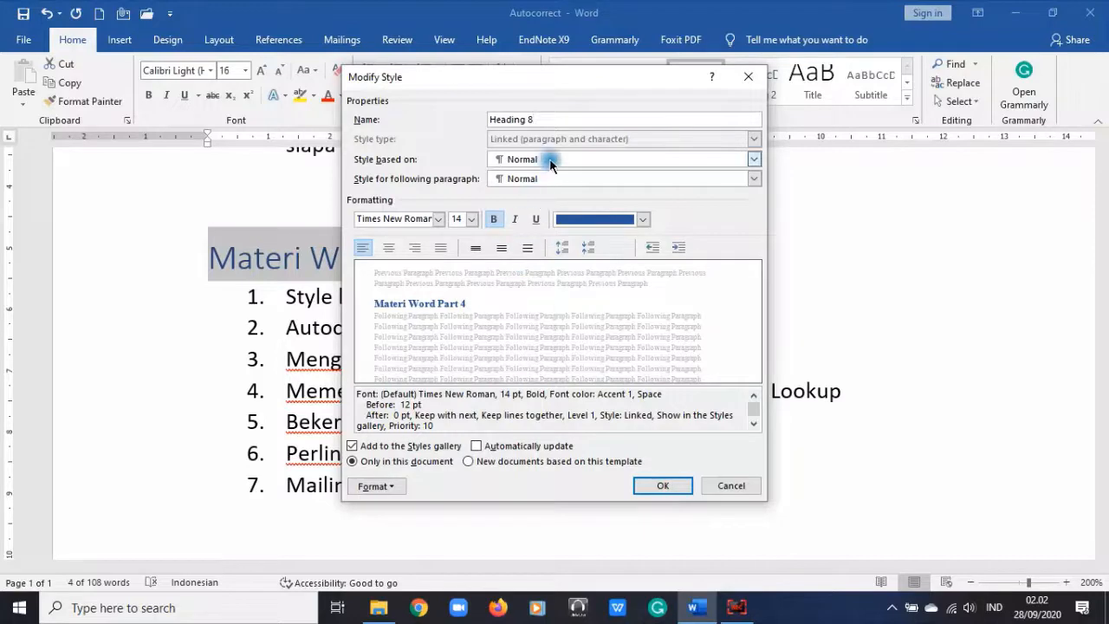
click(389, 249)
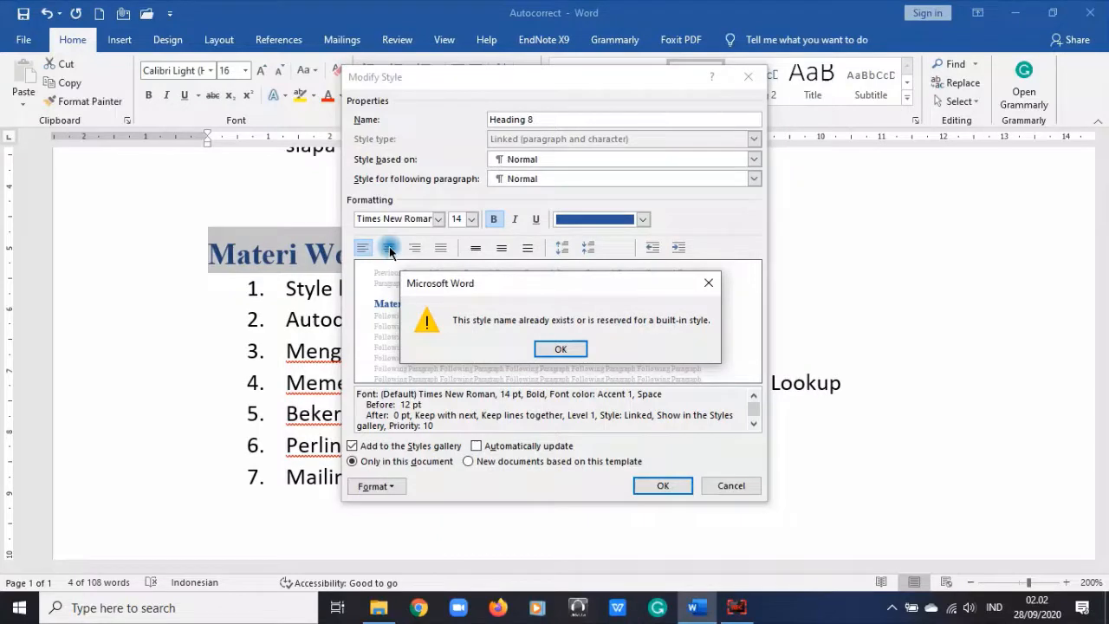
click(570, 350)
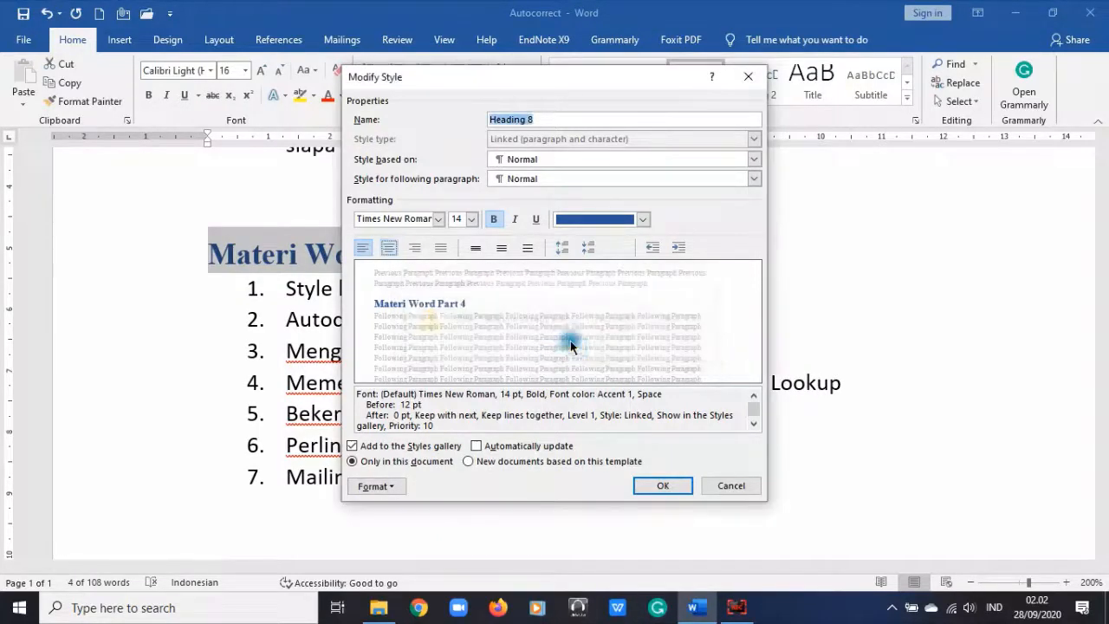
click(546, 118)
key(BackSpace)
text(Build)
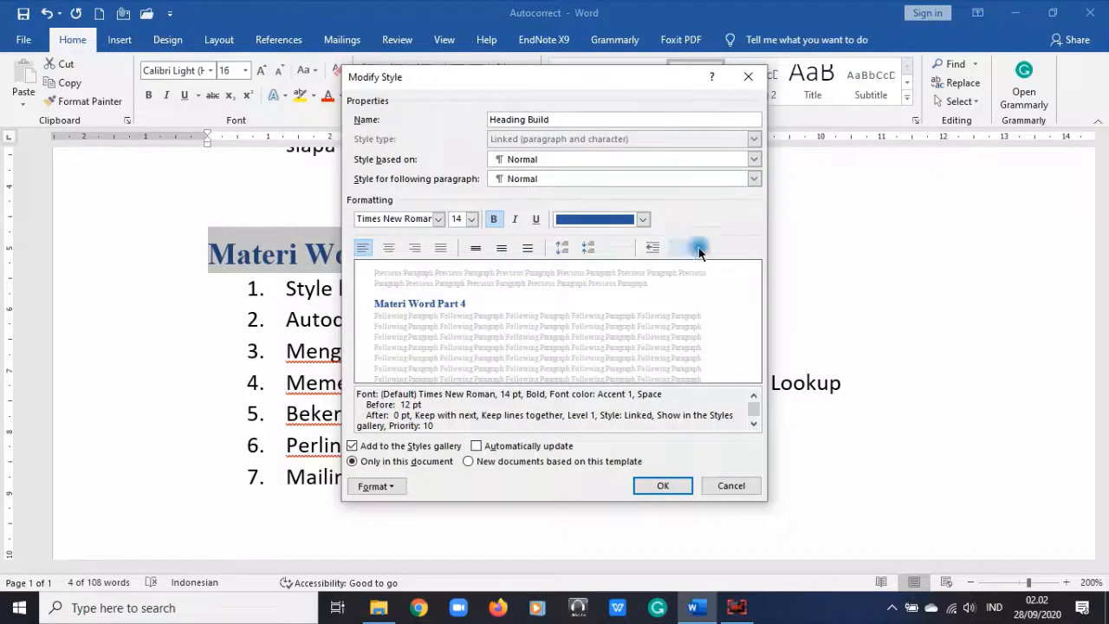
click(387, 486)
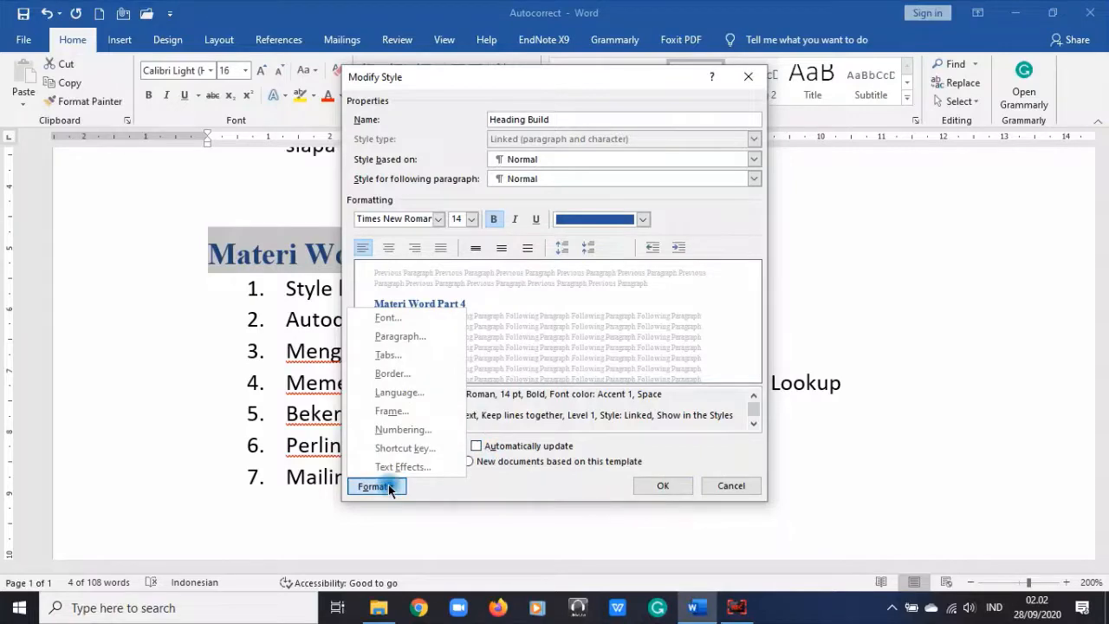
click(388, 486)
click(664, 486)
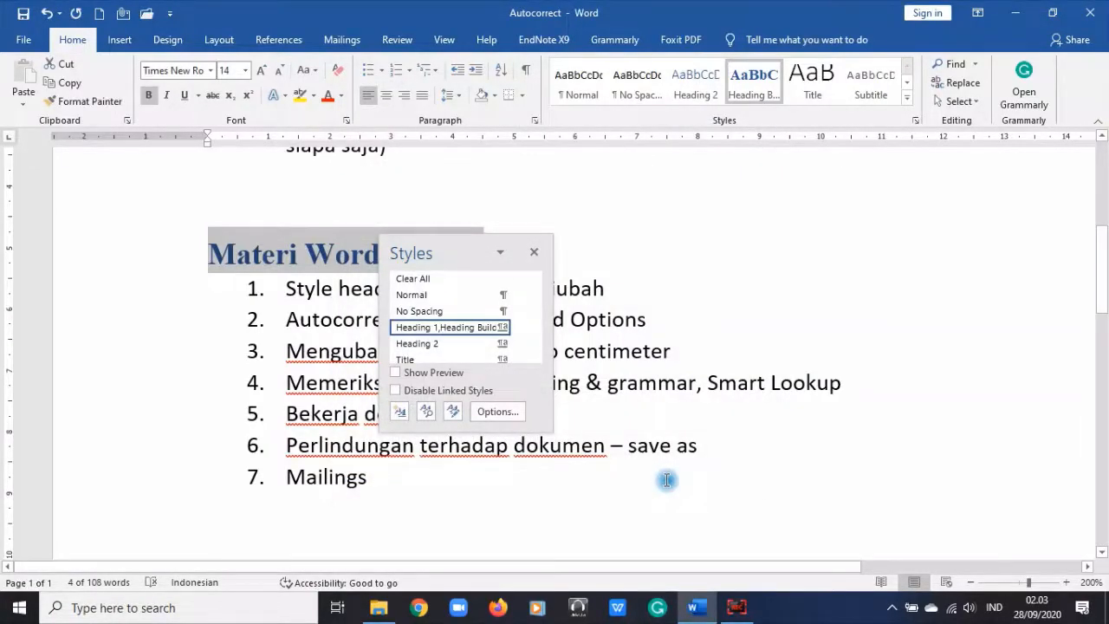
Step: Dismiss the Heading 1 options, toggle Show Preview on and off, and close the Styles pane
mouse_move(480, 331)
click(515, 329)
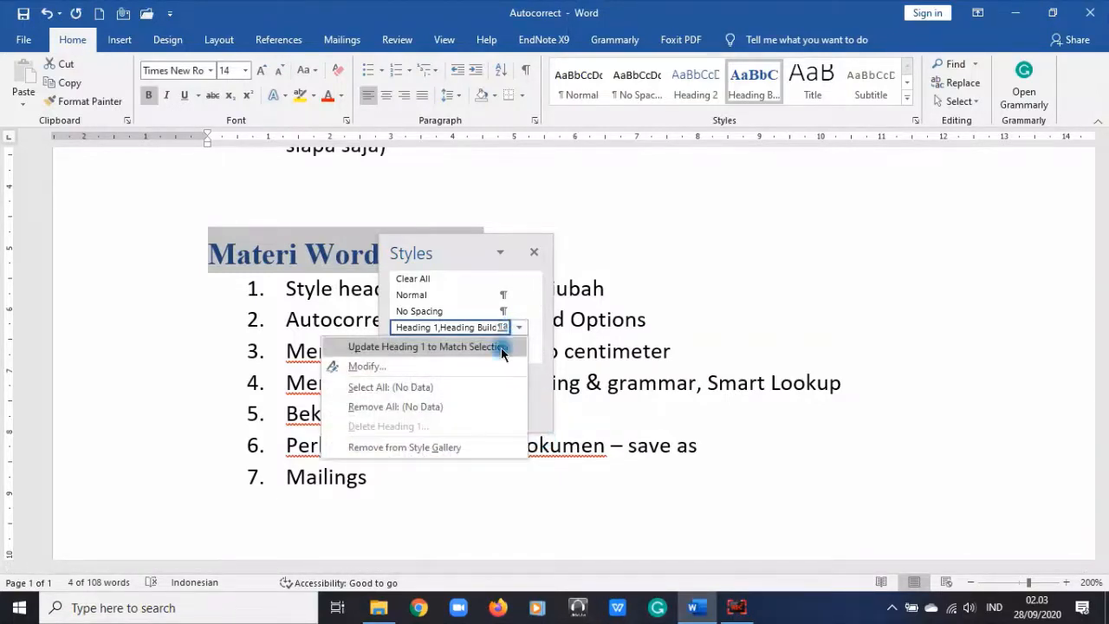
click(449, 387)
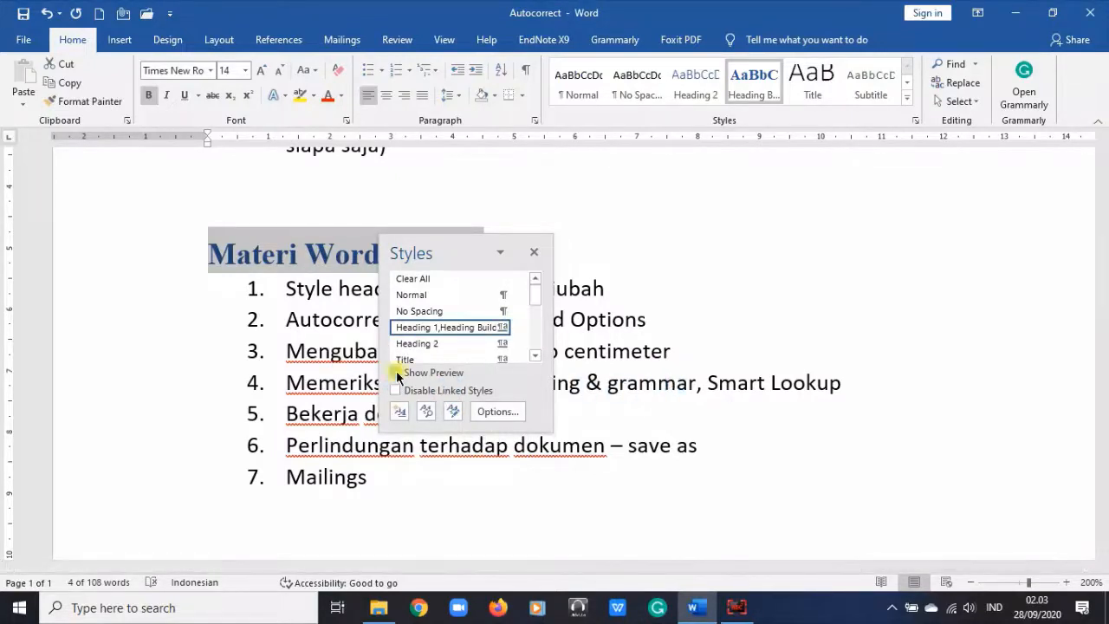
click(396, 374)
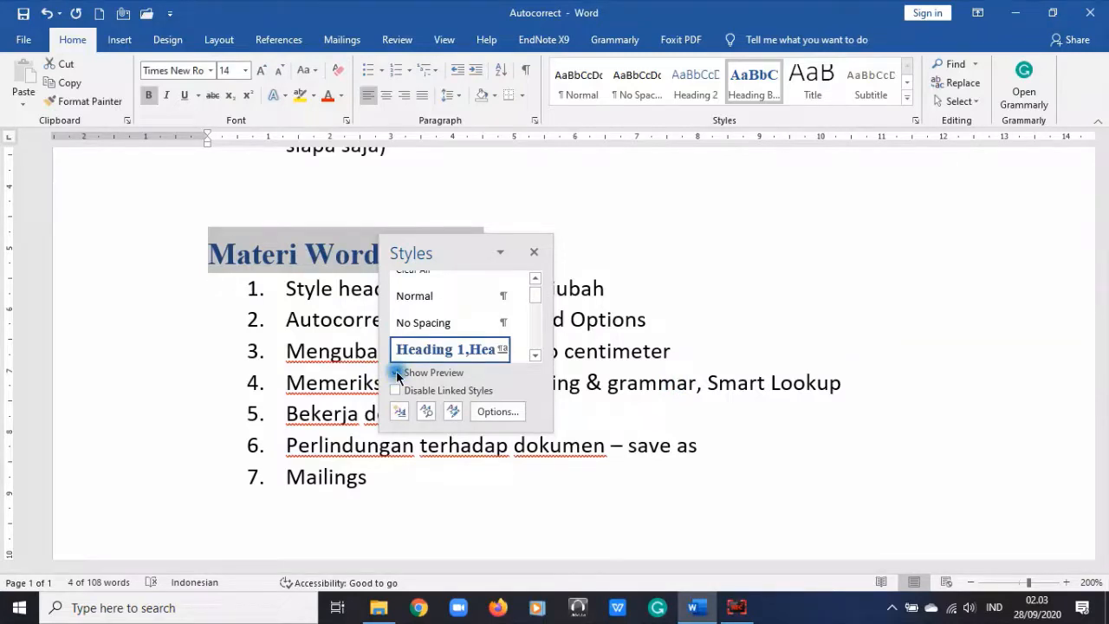
click(396, 373)
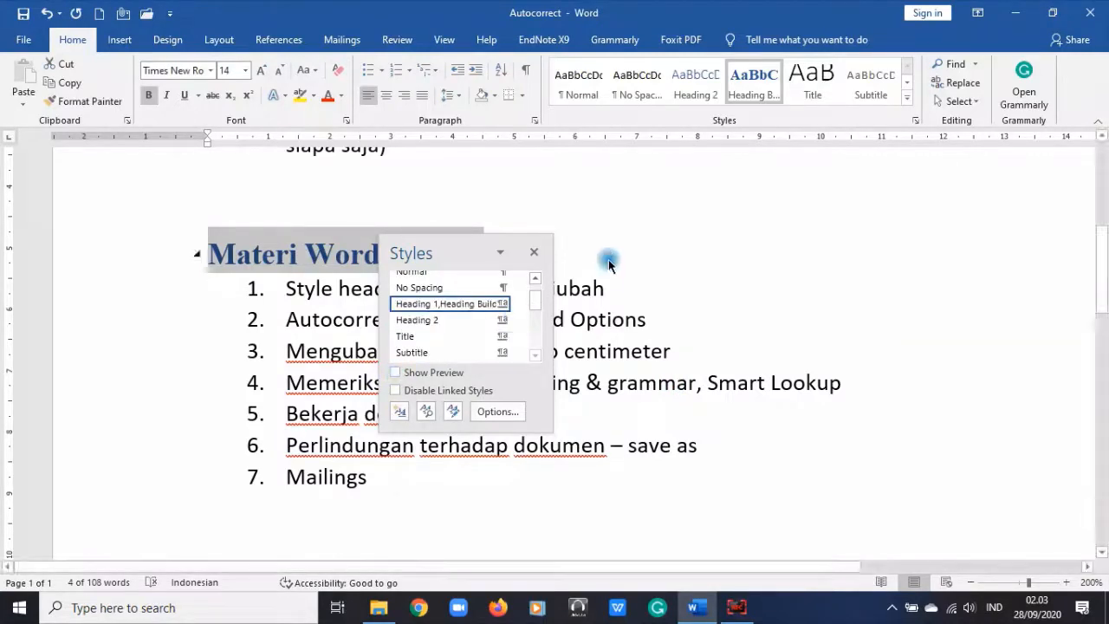
click(536, 253)
click(433, 250)
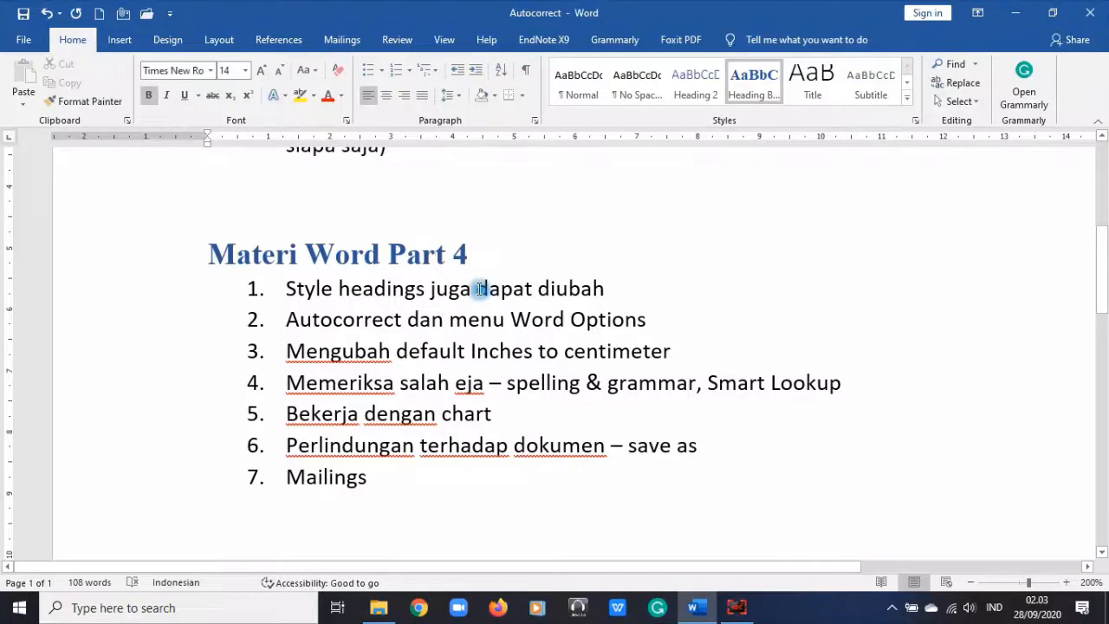
Step: Try Heading 2 on the first topic item, then undo the change
drag(454, 290, 429, 502)
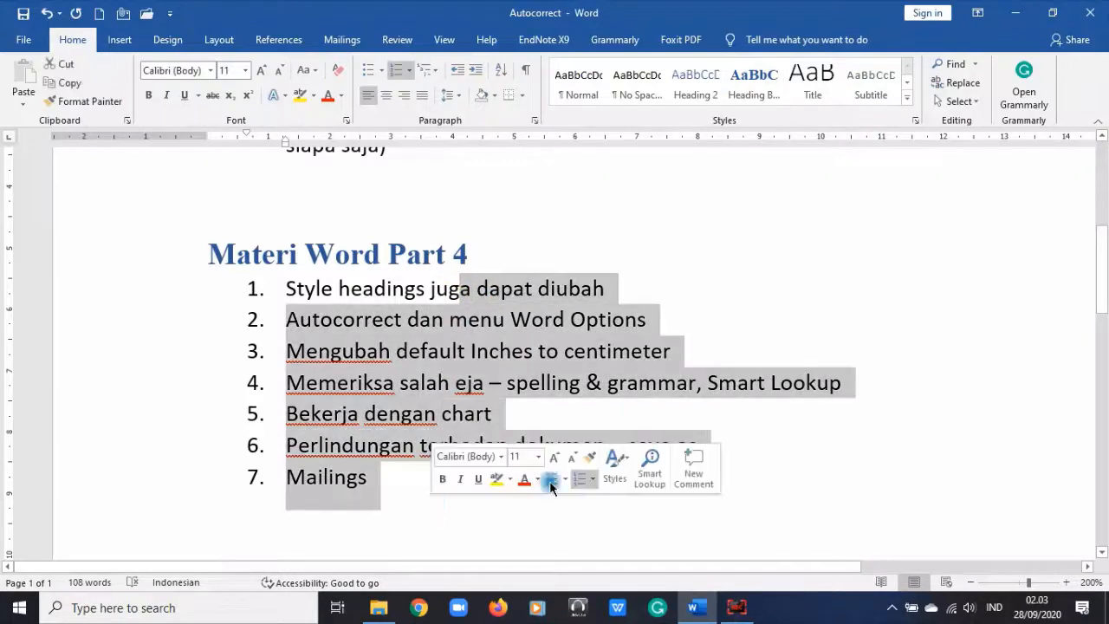
click(713, 285)
click(642, 288)
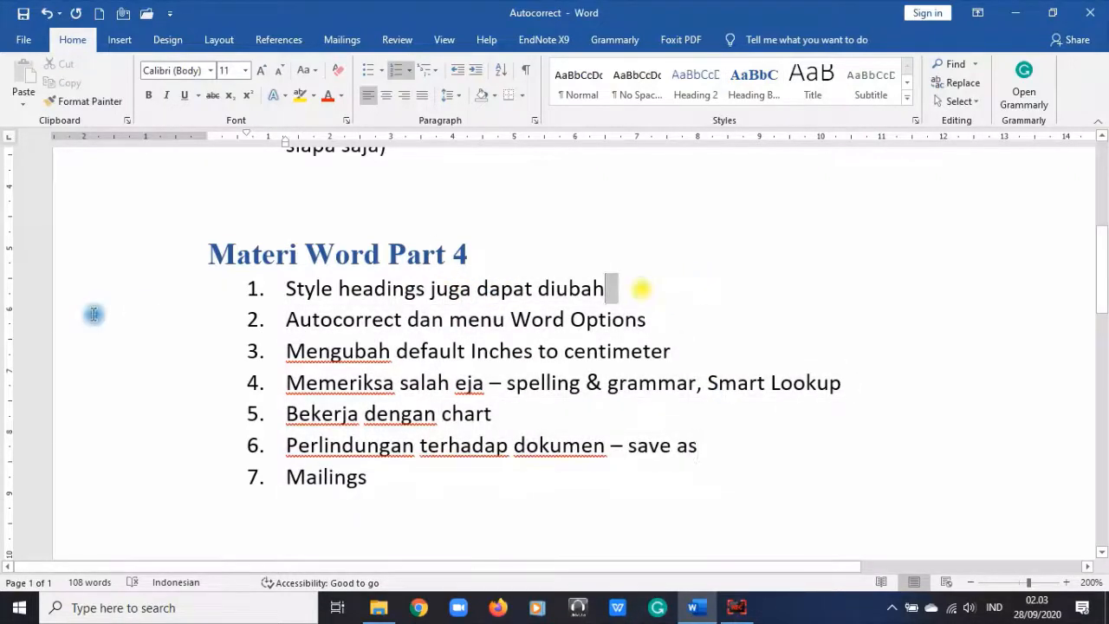
shift+click(79, 289)
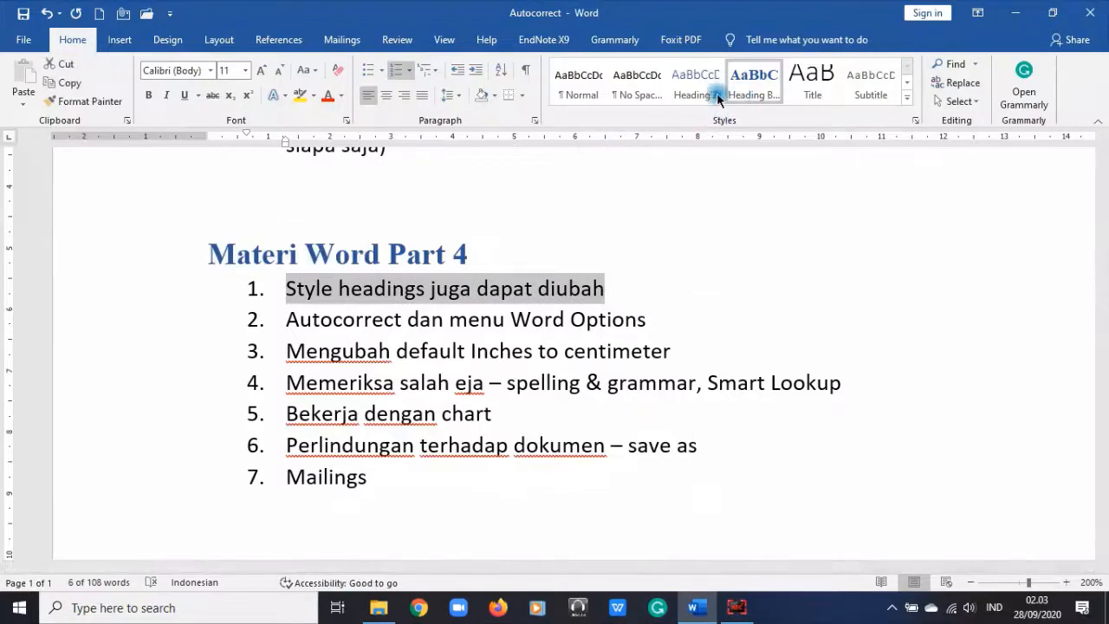
click(691, 94)
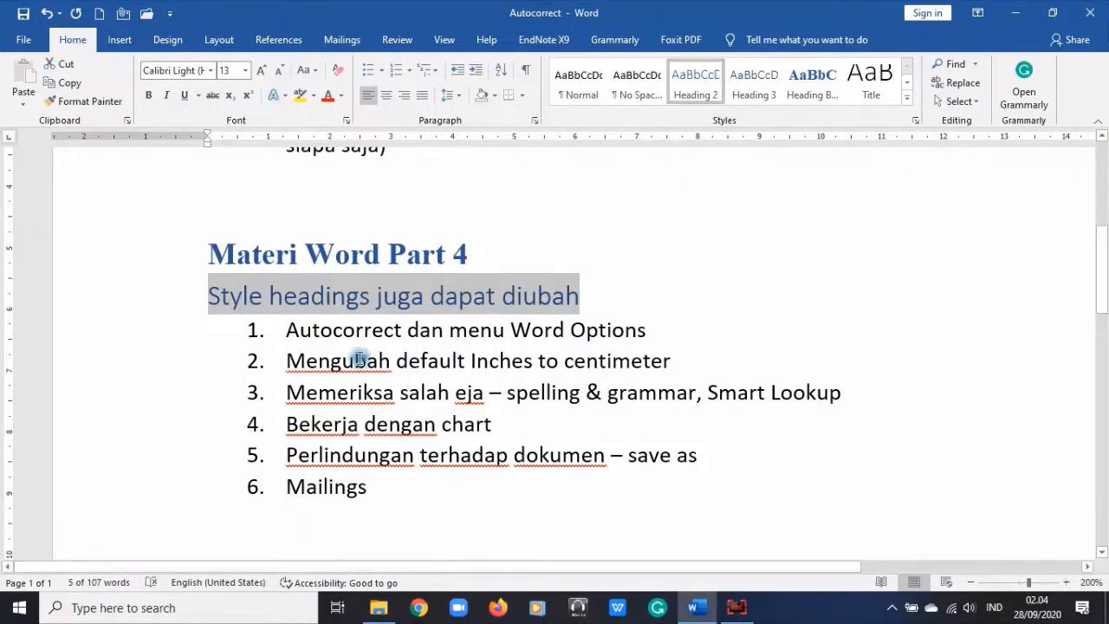
click(697, 76)
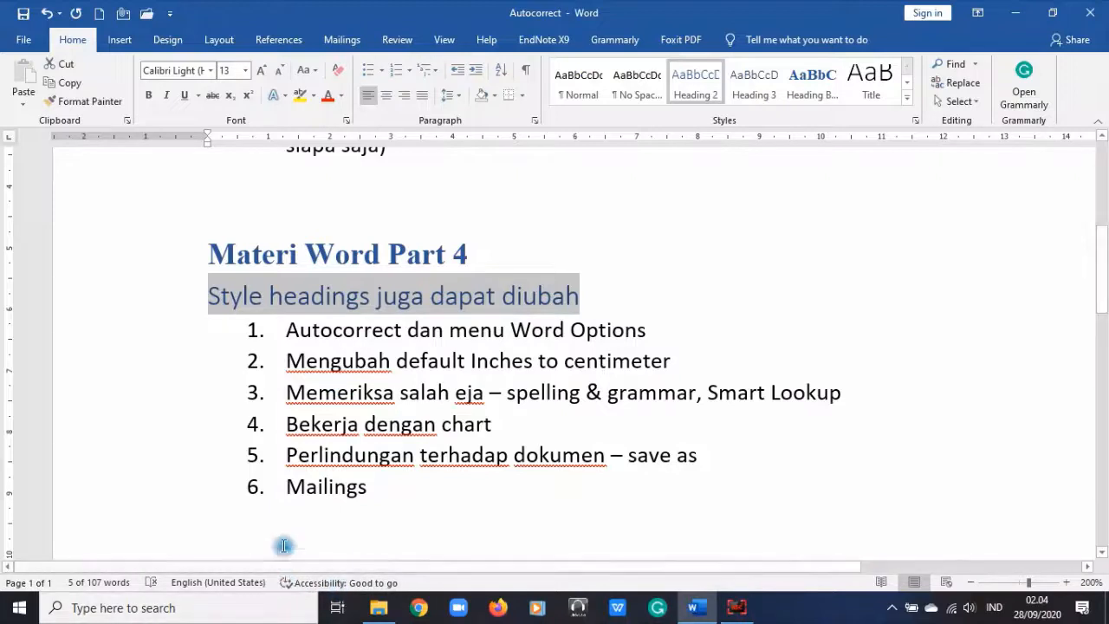
key(ctrl+z)
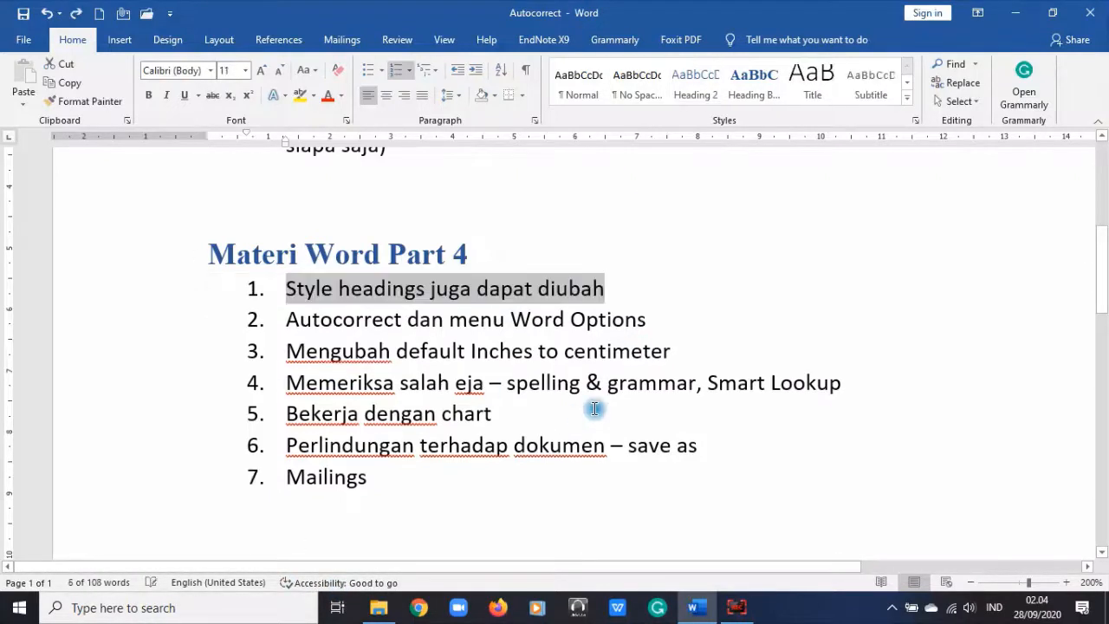
Step: Make the empty line after Mailings a Heading 2 reading '1.1 Pendahuluan'
scroll(595, 346, down, 3)
click(596, 309)
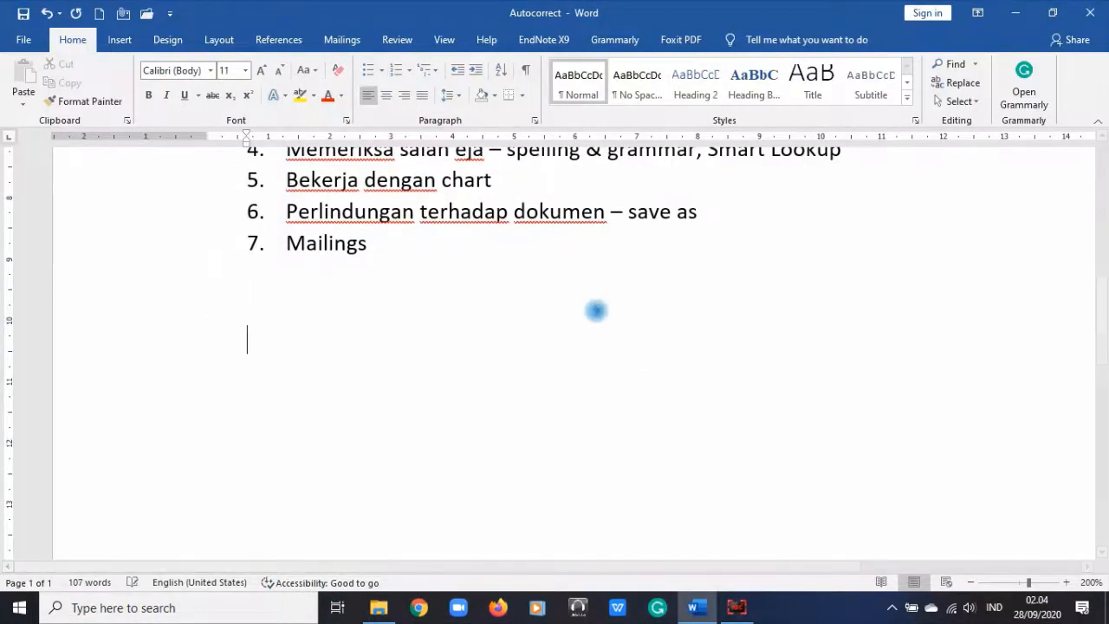
click(702, 85)
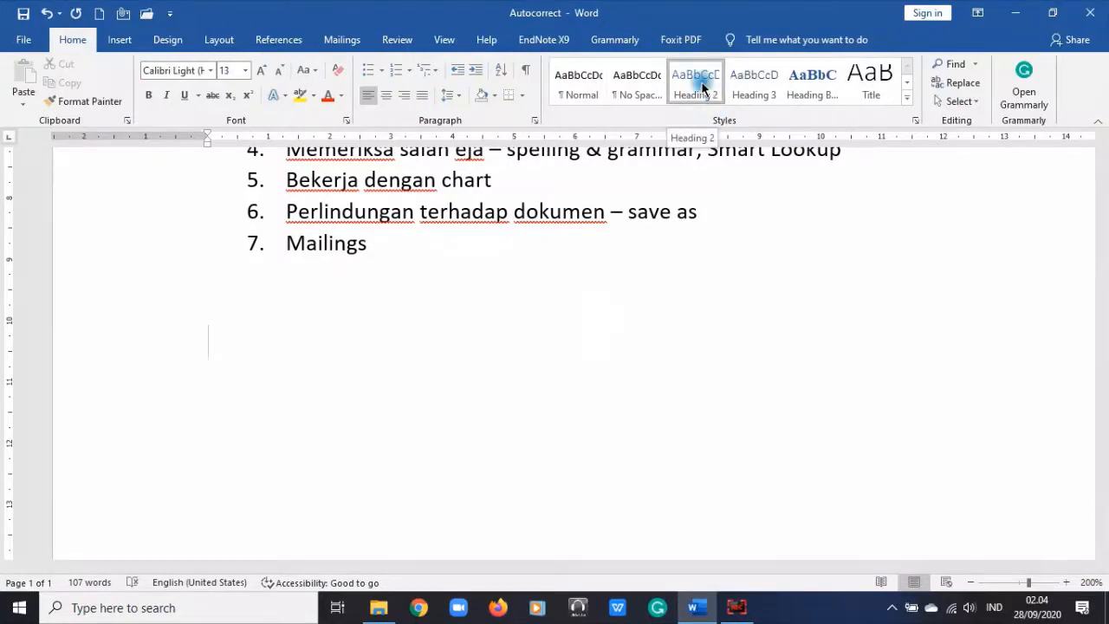
text(1.1 Pendahuluan)
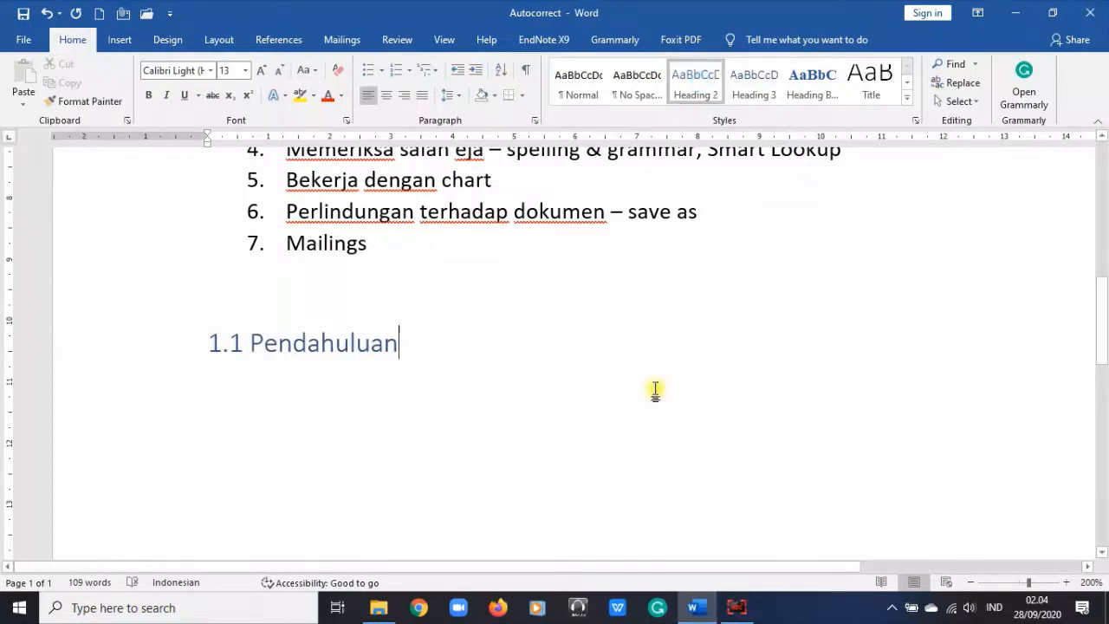
scroll(658, 391, up, 5)
scroll(658, 391, down, 5)
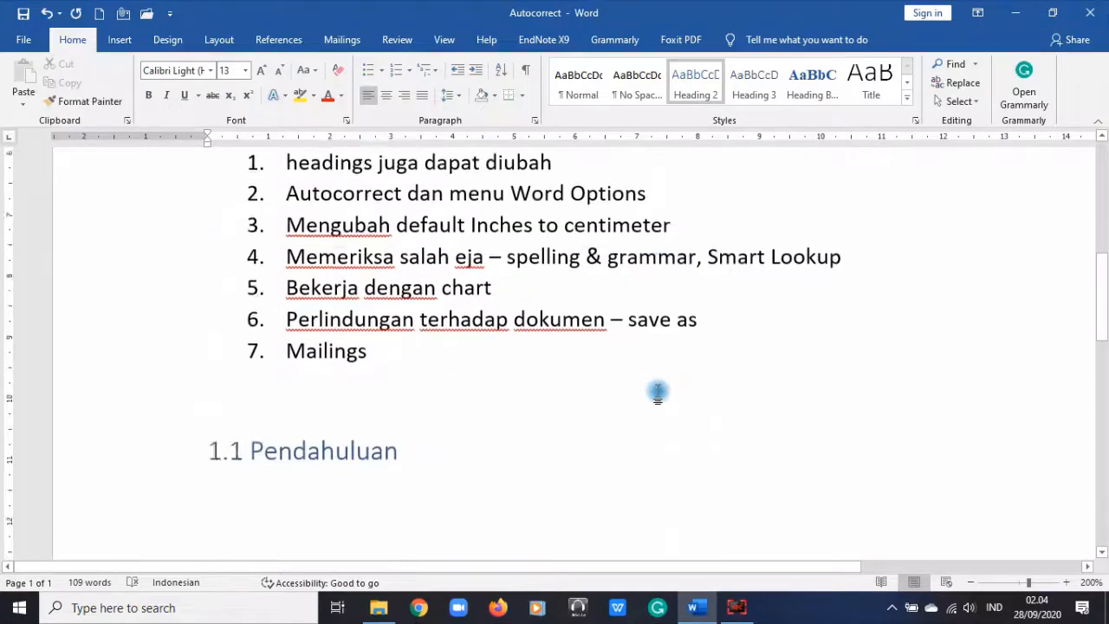
scroll(508, 540, up, 4)
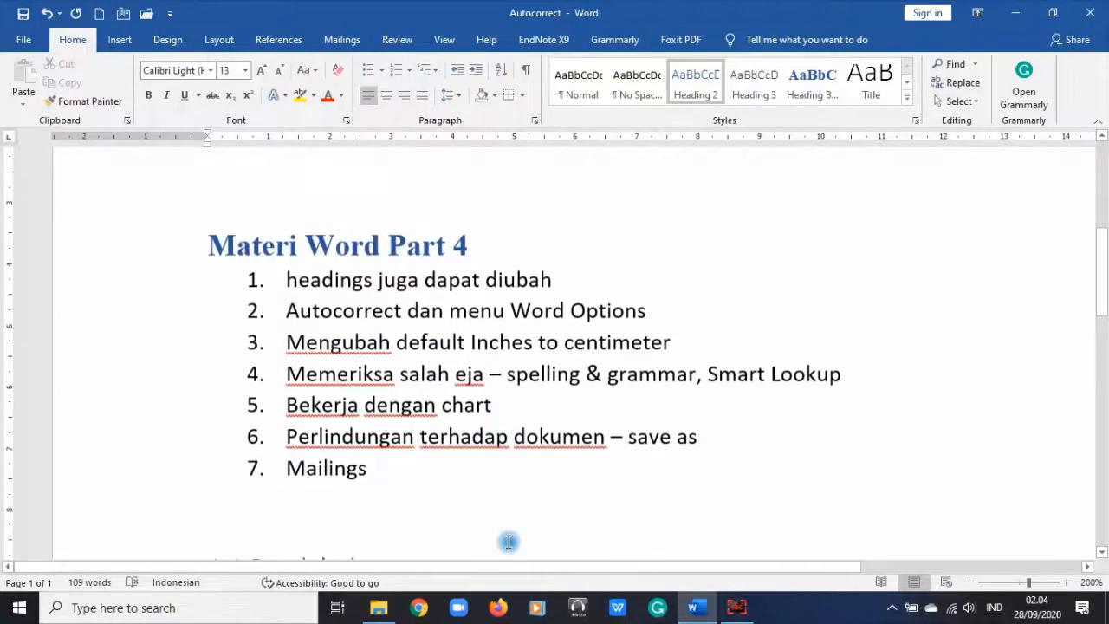
scroll(402, 536, down, 1)
drag(384, 478, 319, 445)
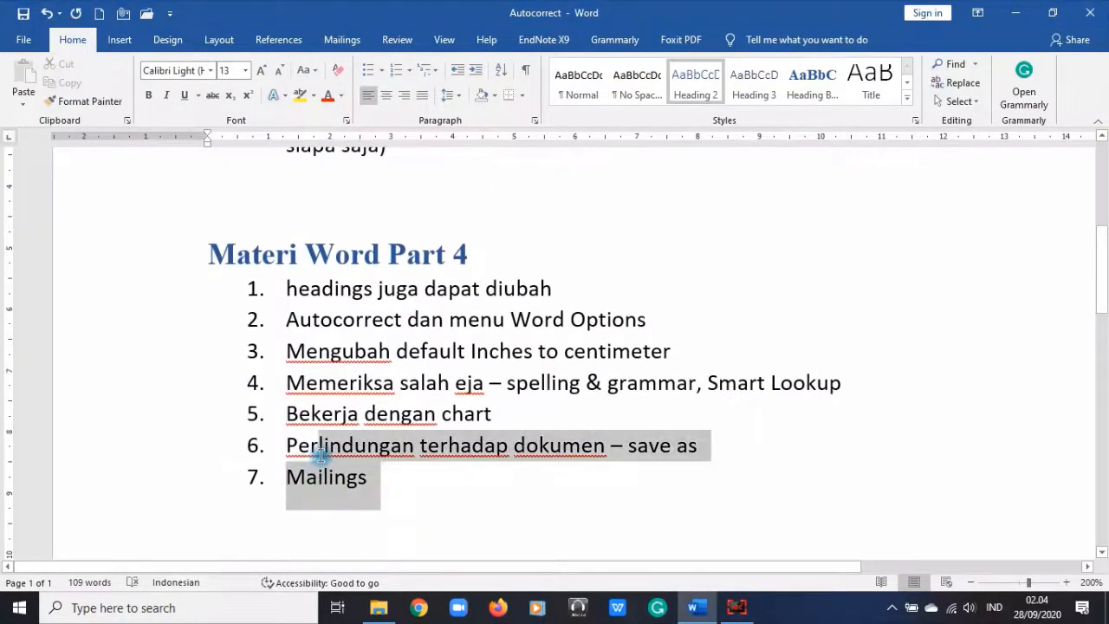
click(404, 493)
click(139, 473)
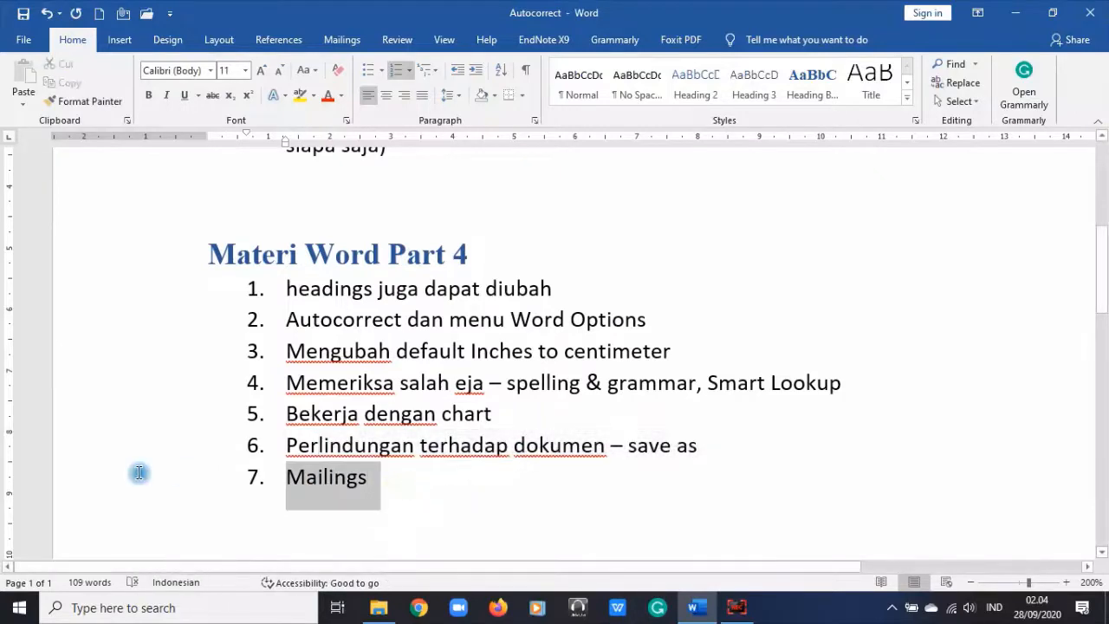
click(706, 89)
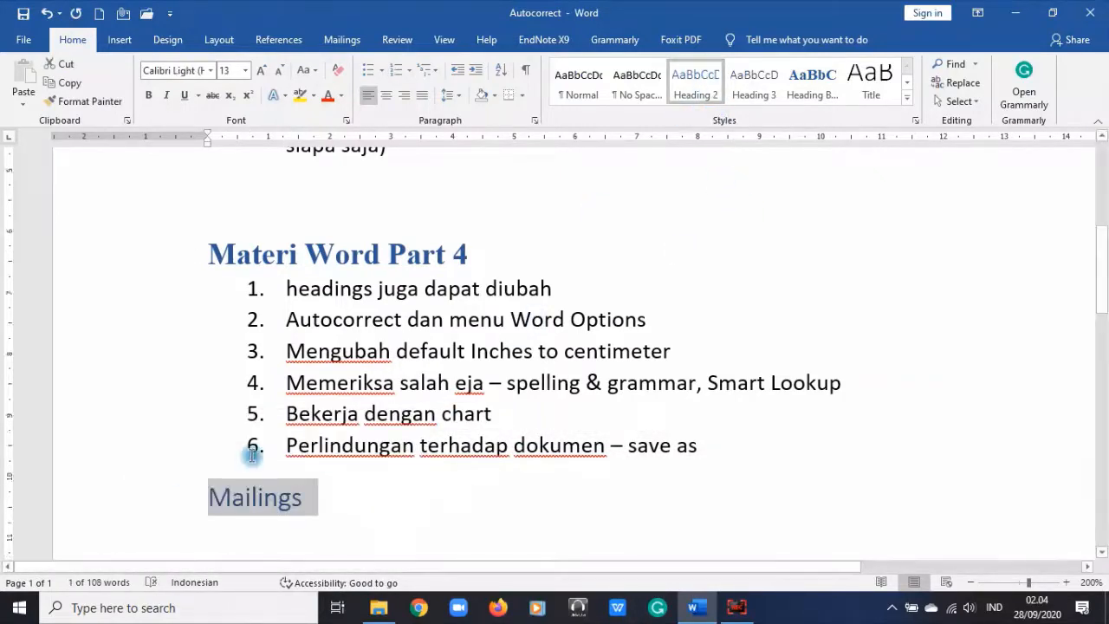
scroll(228, 287, down, 3)
click(217, 266)
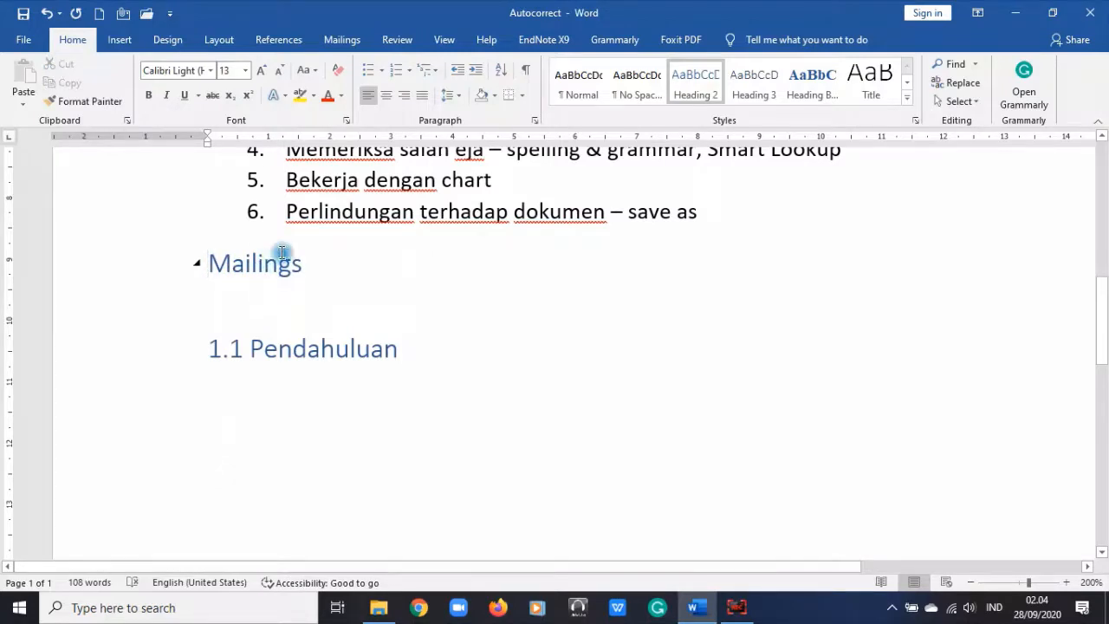
text(7.1)
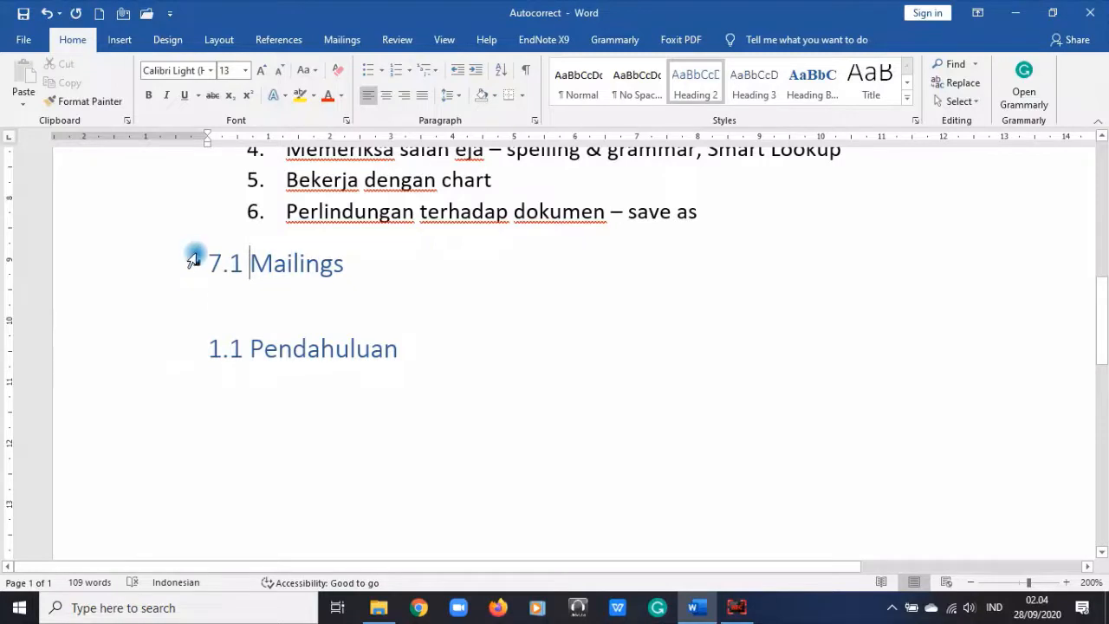
key(ctrl+z)
key(ctrl+z)
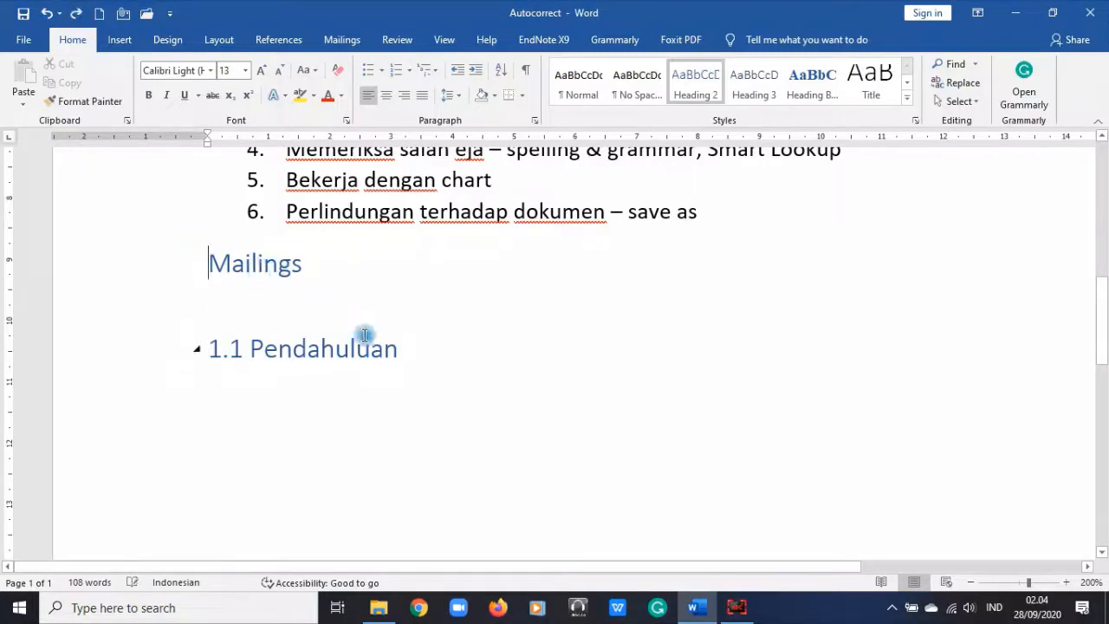
click(156, 355)
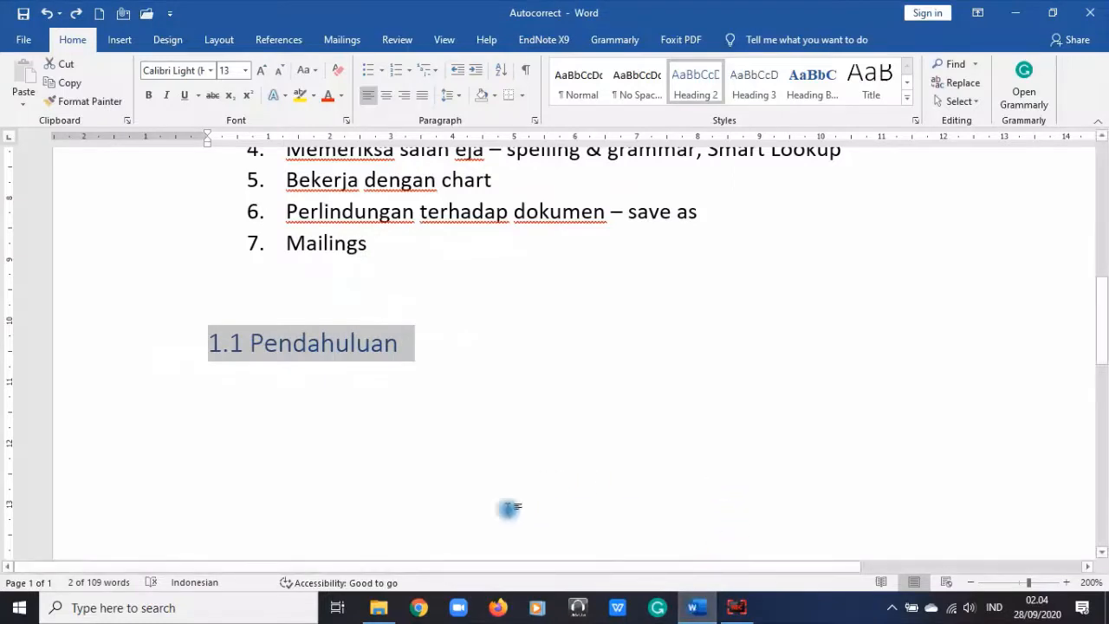
scroll(587, 426, up, 2)
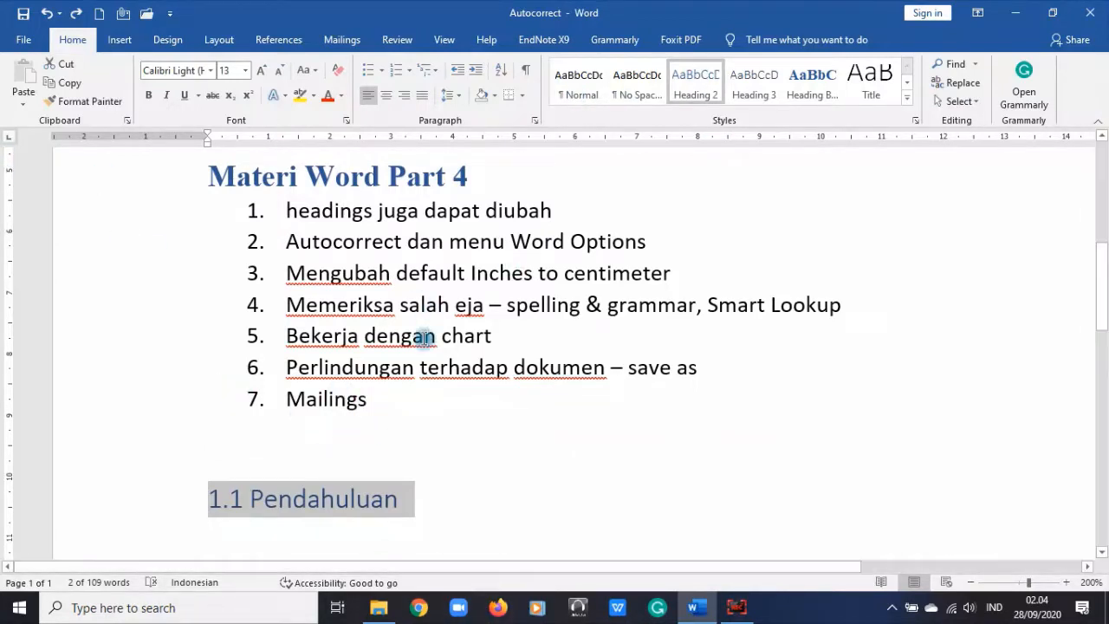
click(454, 513)
Step: Correct the first topic's wording to 'Styles headings juga dapat diubah'
scroll(470, 525, up, 3)
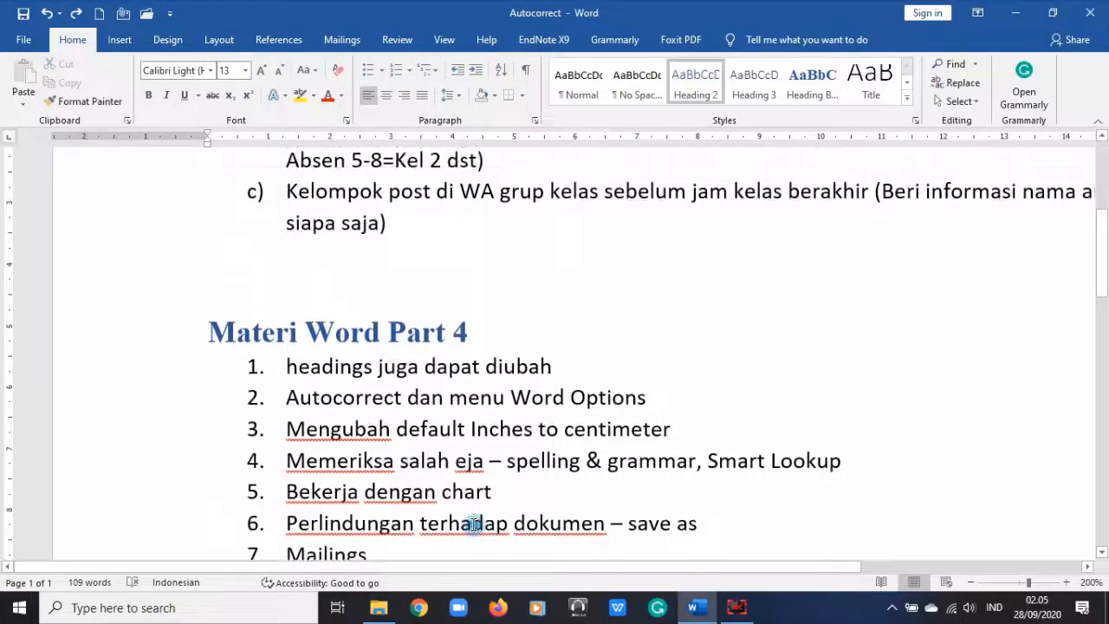
click(421, 366)
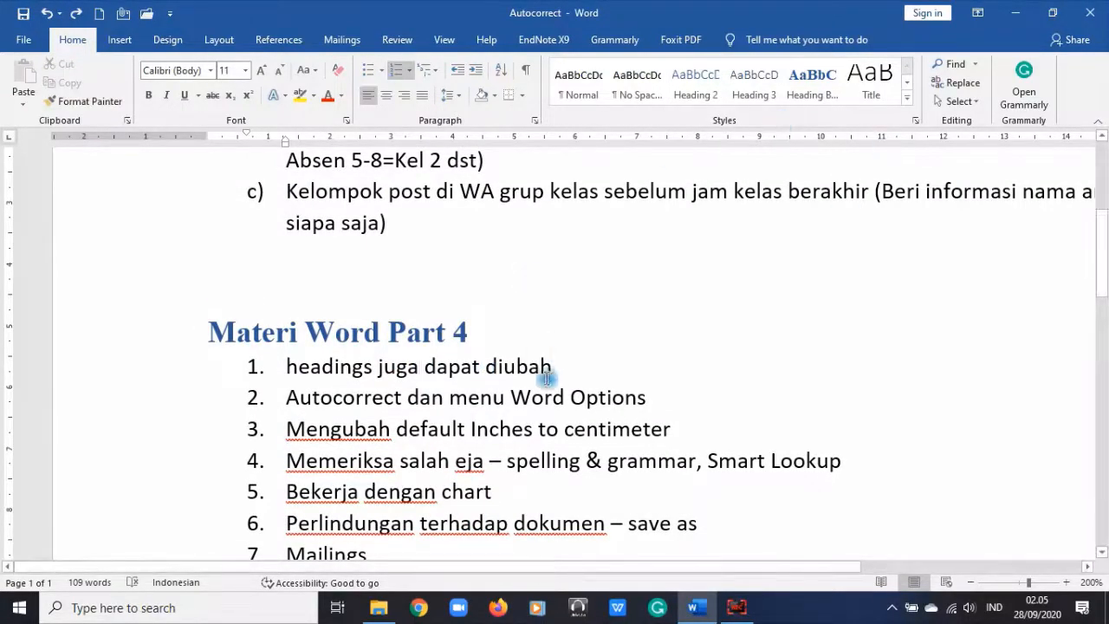
drag(372, 366, 287, 366)
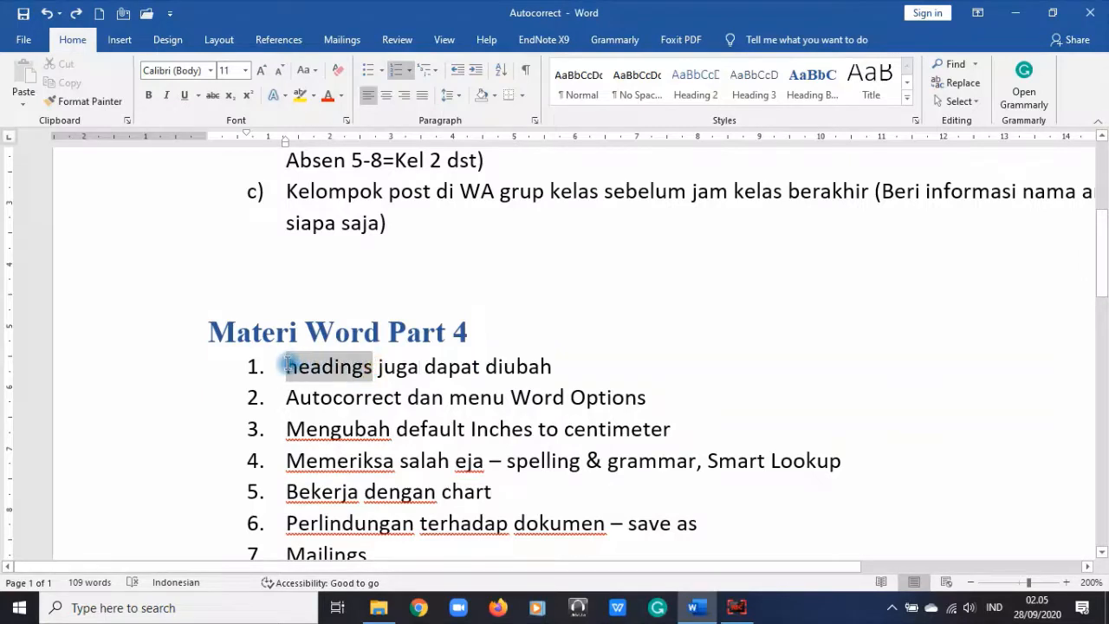
click(288, 368)
text(Style)
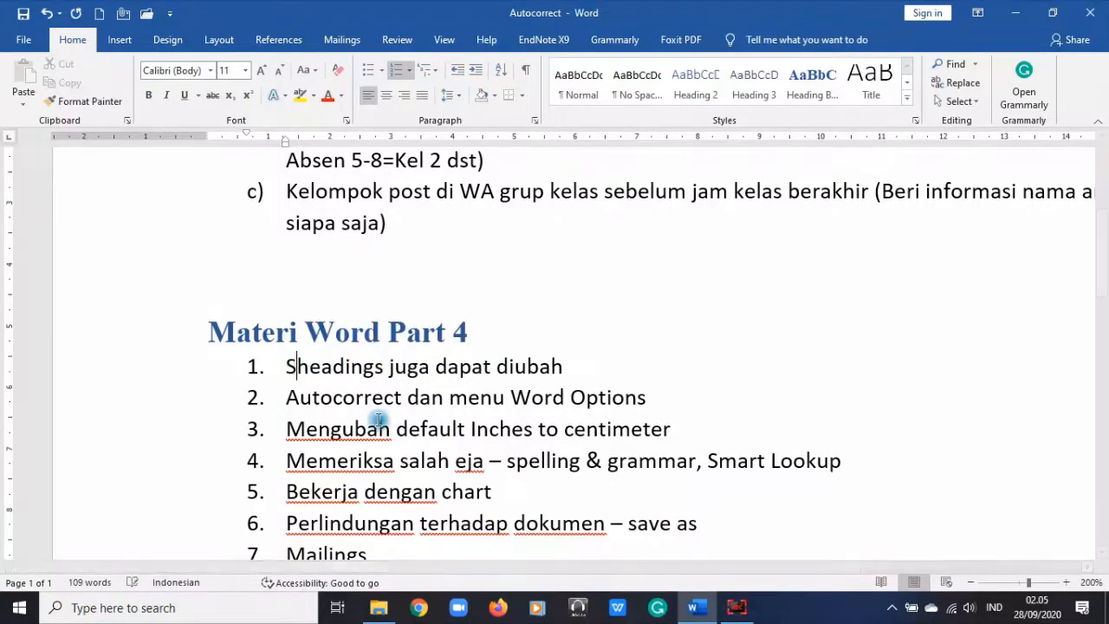
text(s)
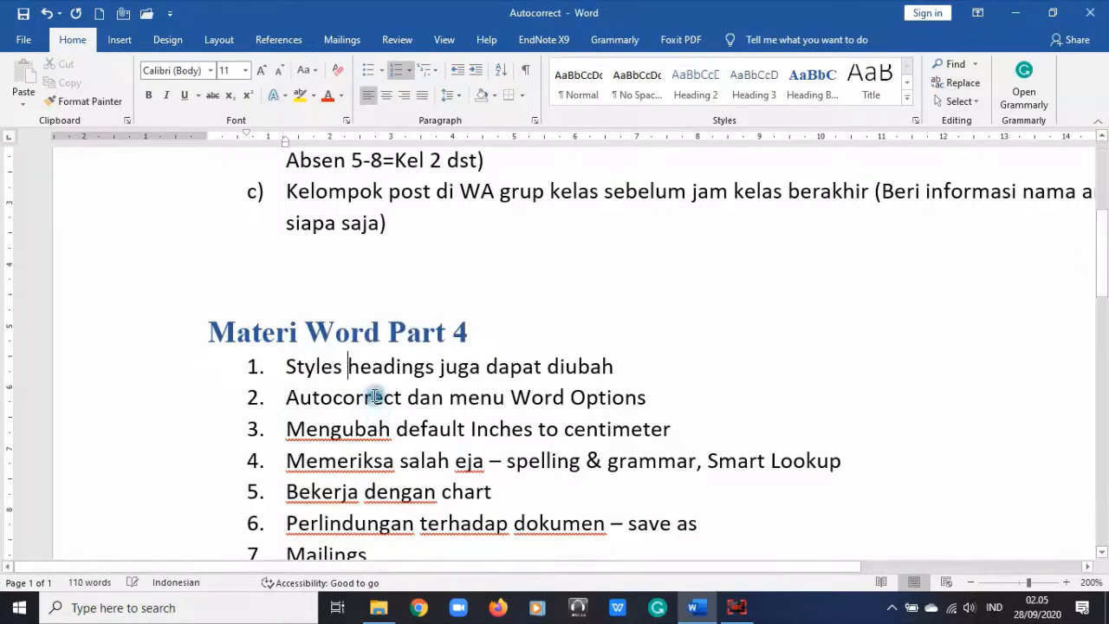
Step: Colour the whole first topic green using the theme swatch in Font Color
click(152, 367)
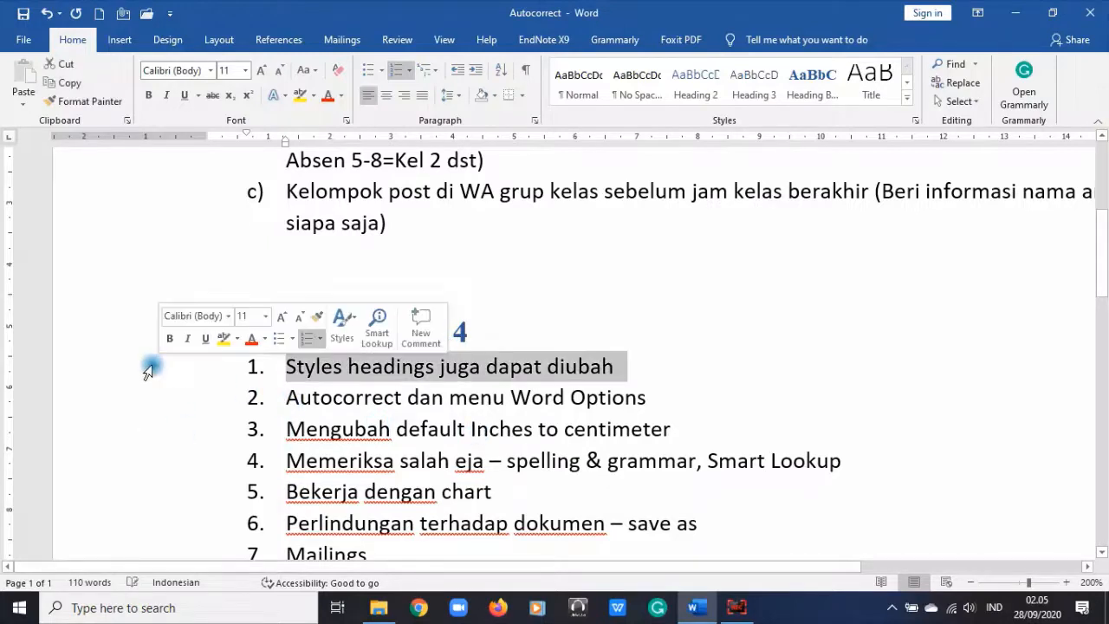
click(340, 95)
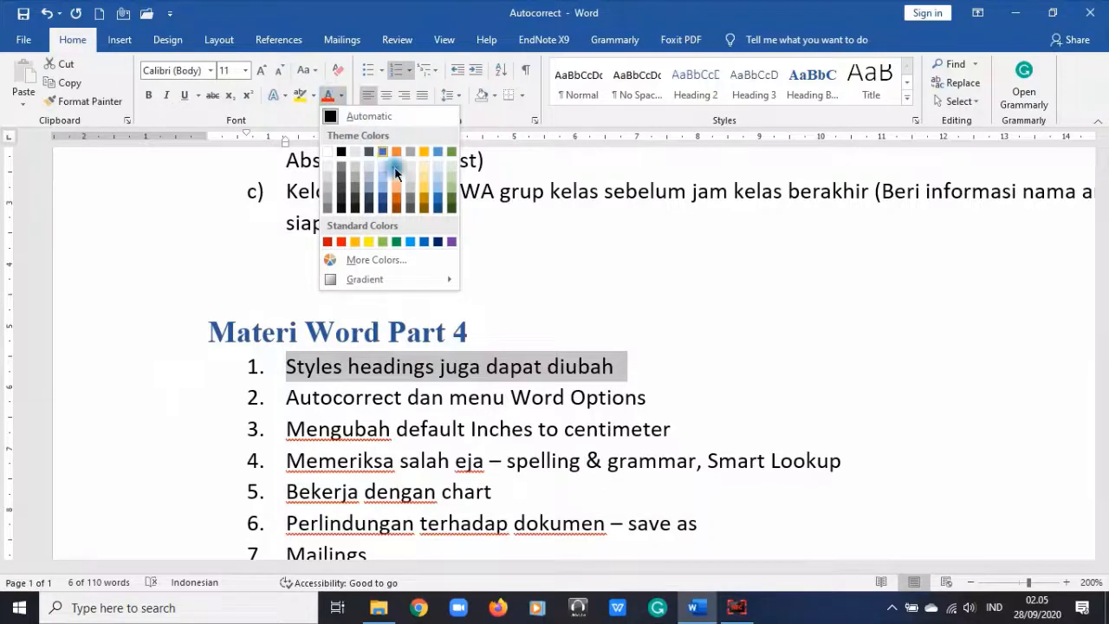
click(396, 242)
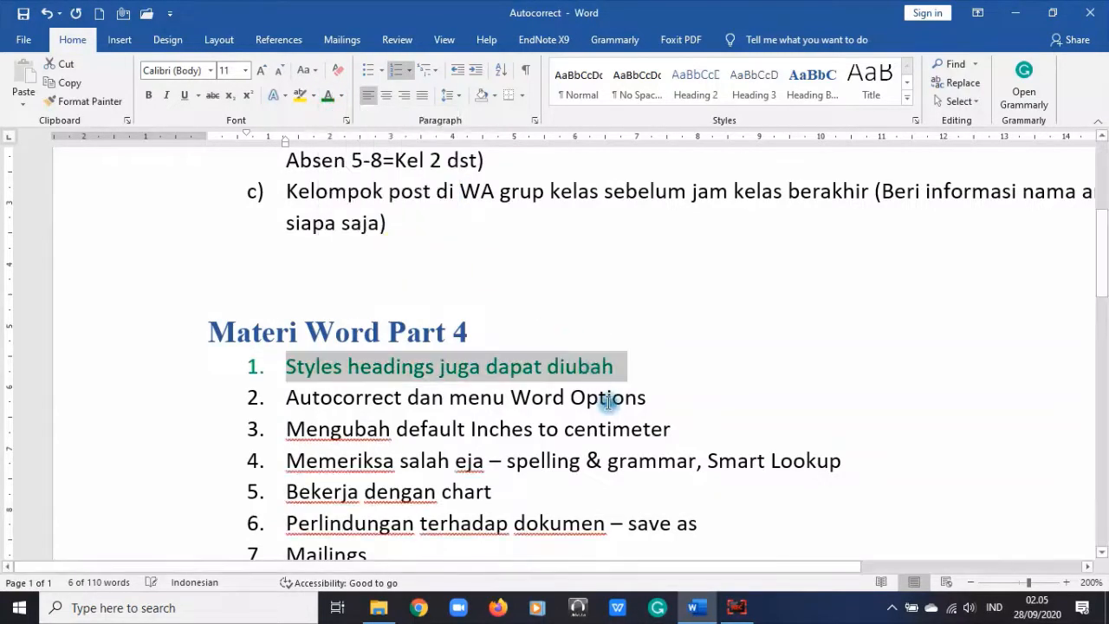
click(607, 362)
scroll(593, 448, down, 1)
scroll(594, 448, down, 1)
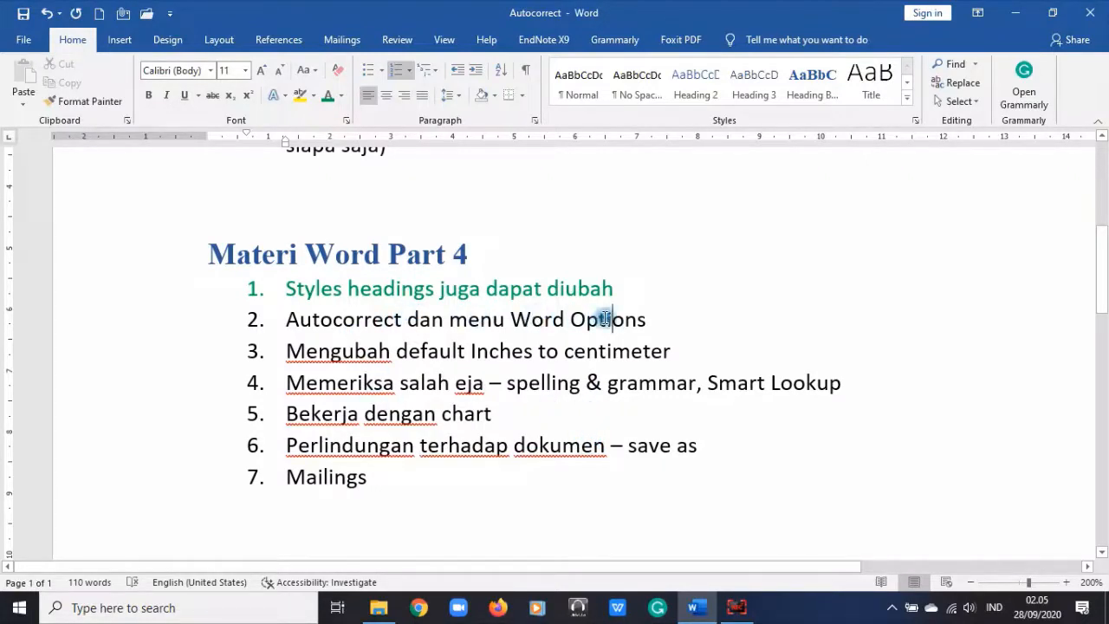
Step: Switch back and forth between the document and the File start screen, ending on the start screen with templates and recent files
click(15, 35)
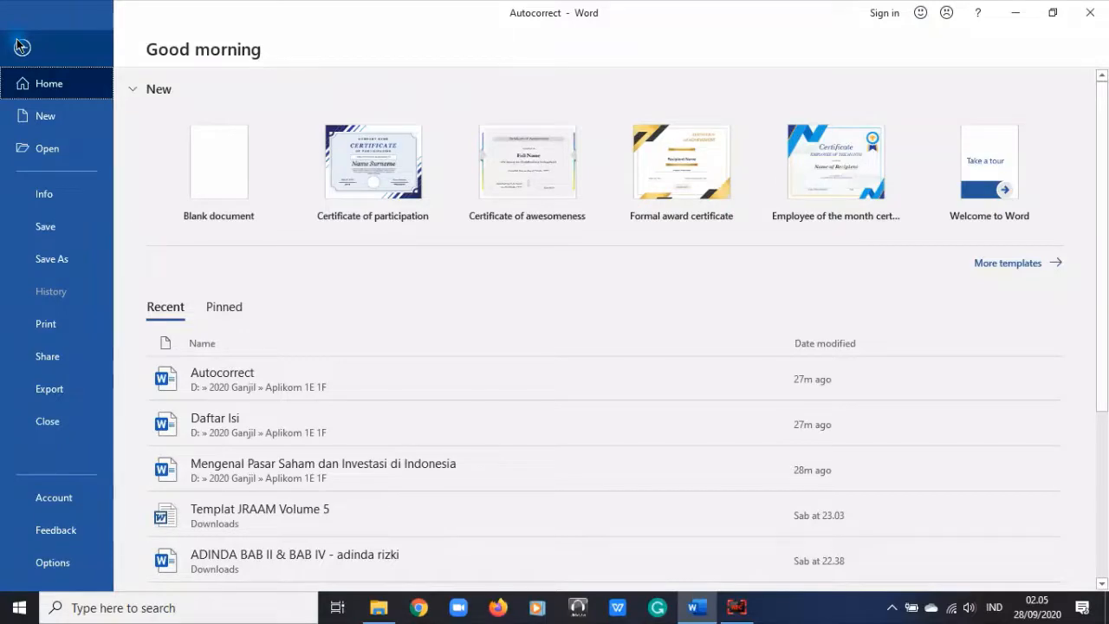
click(18, 42)
click(16, 38)
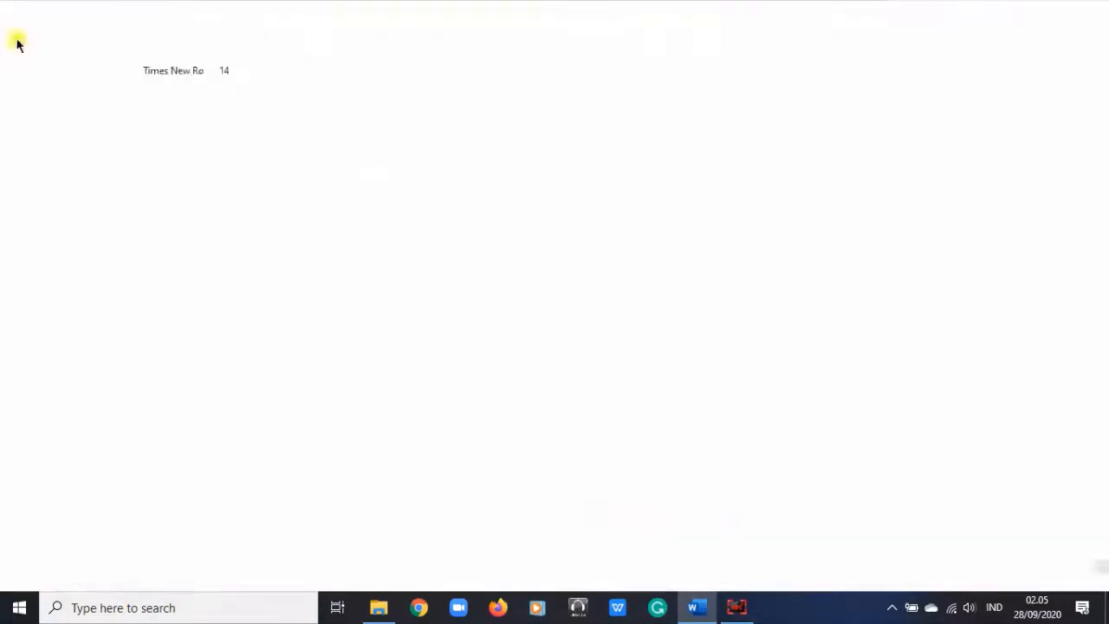
click(21, 47)
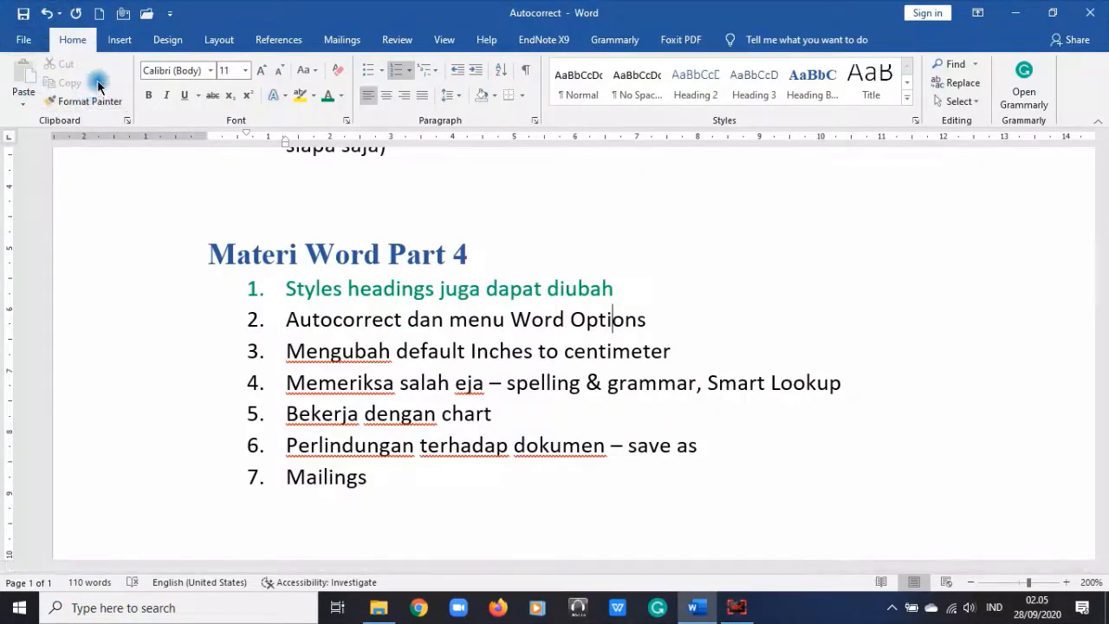
click(26, 41)
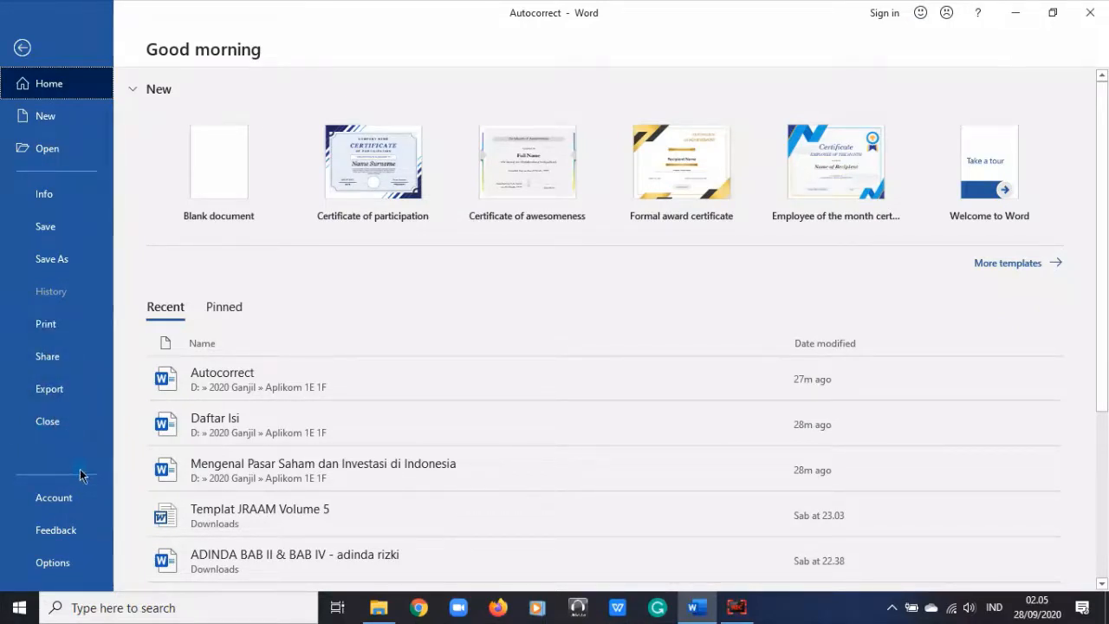
Step: Open Word Options, scroll through the General page, then move to the Display page
click(74, 569)
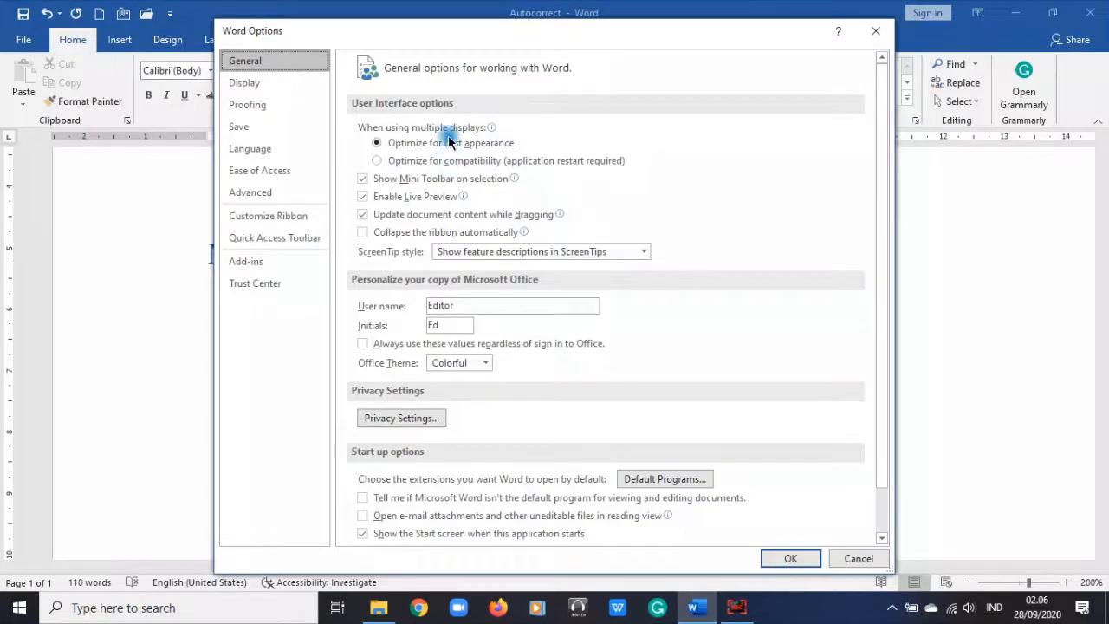
mouse_move(449, 137)
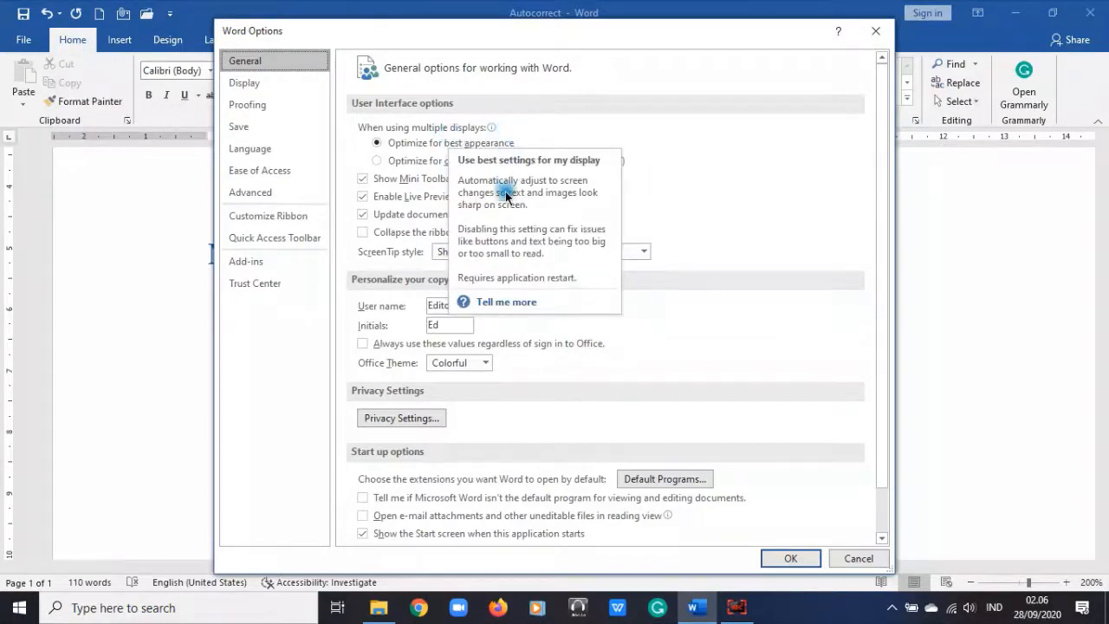
scroll(350, 370, down, 1)
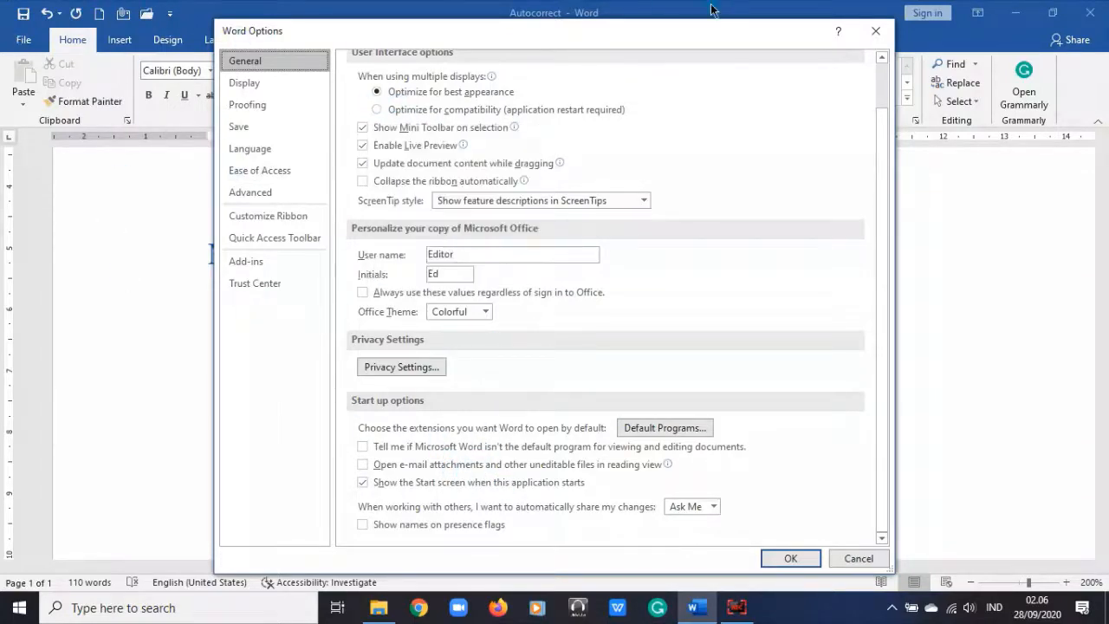
click(288, 82)
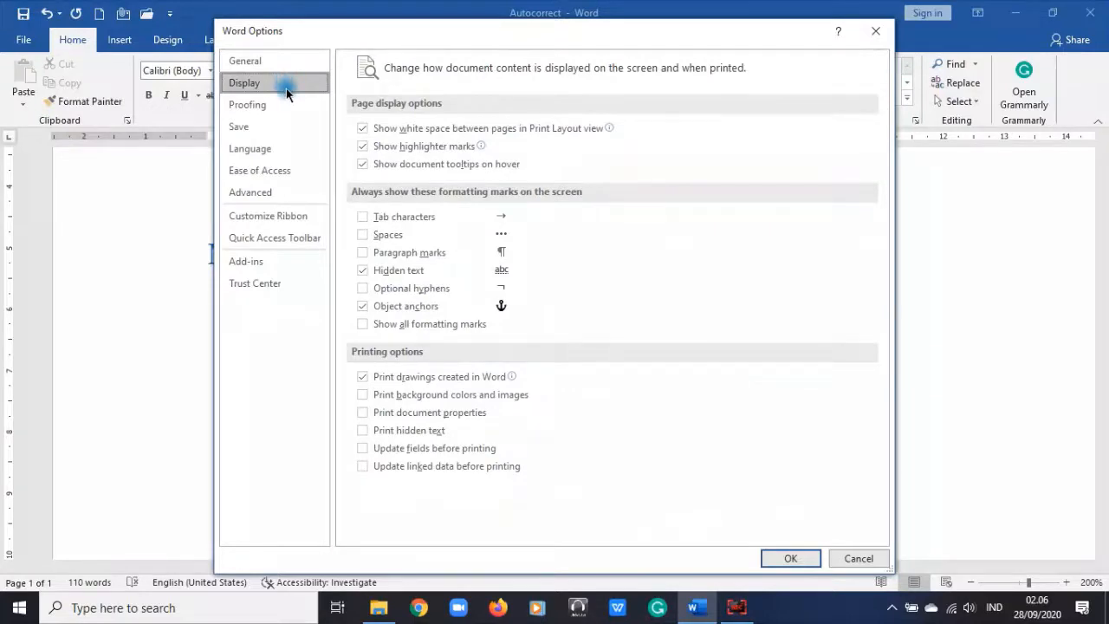
Step: Flip between the Proofing and Display pages of Word Options
click(269, 111)
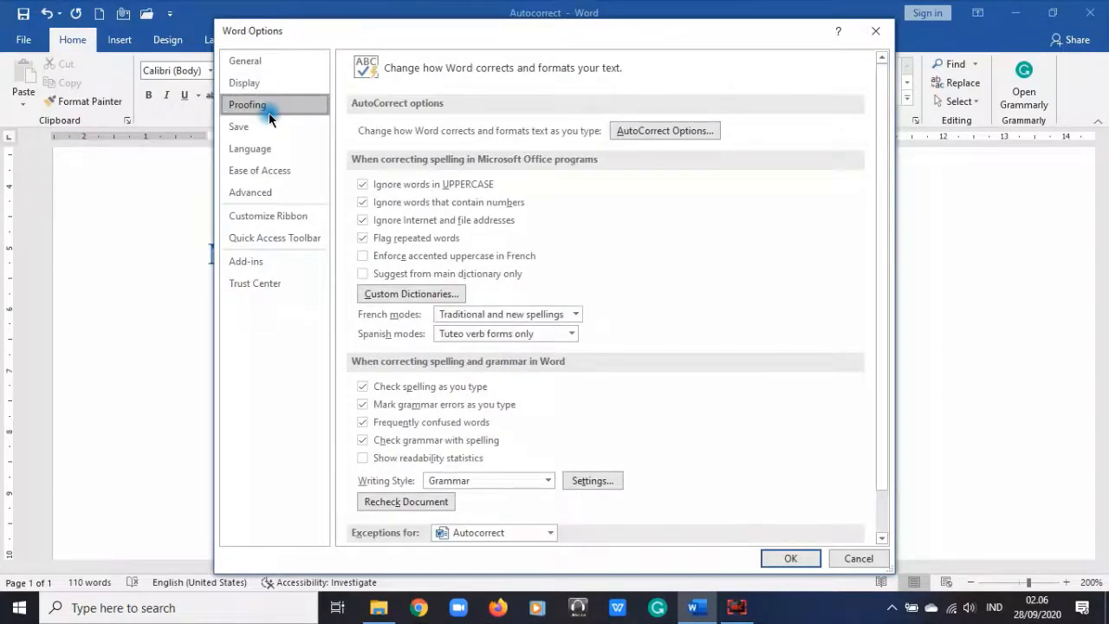
click(266, 84)
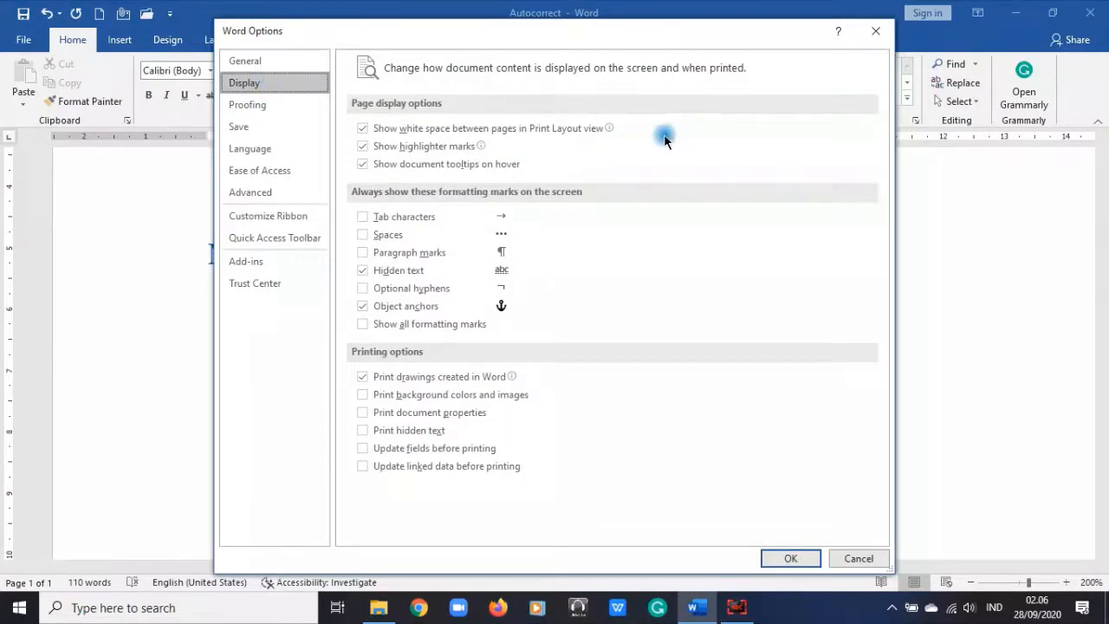
click(260, 107)
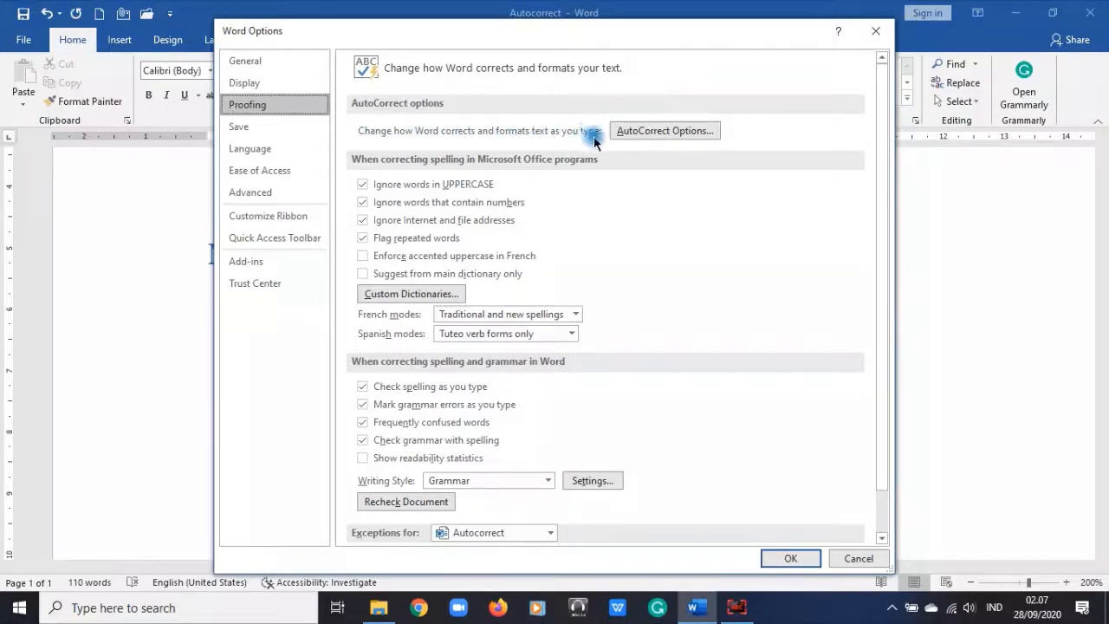
click(664, 132)
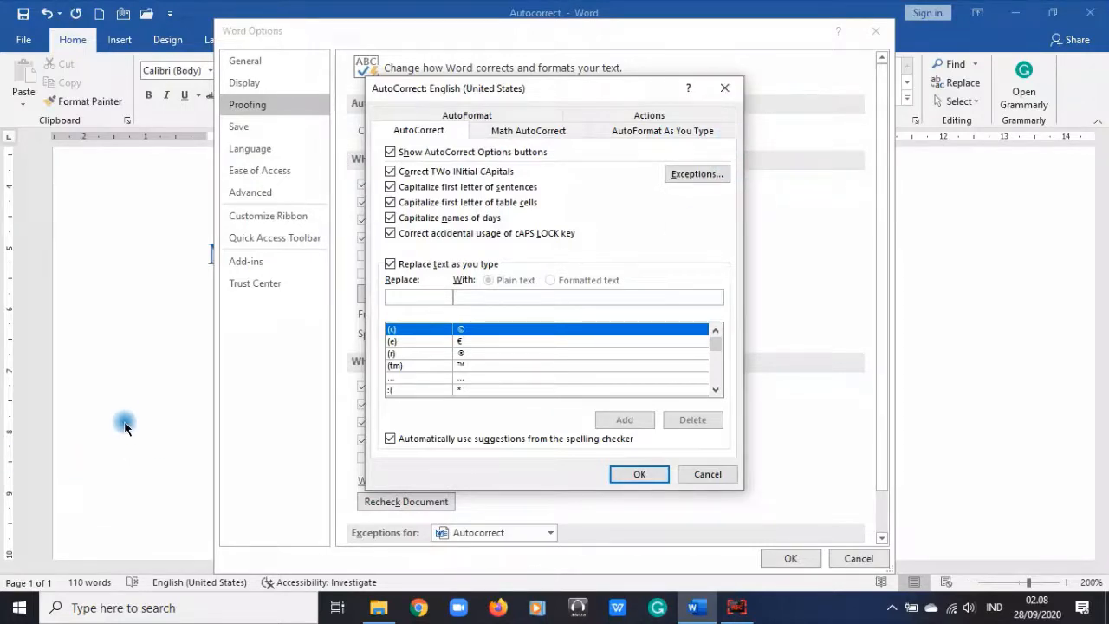
click(705, 474)
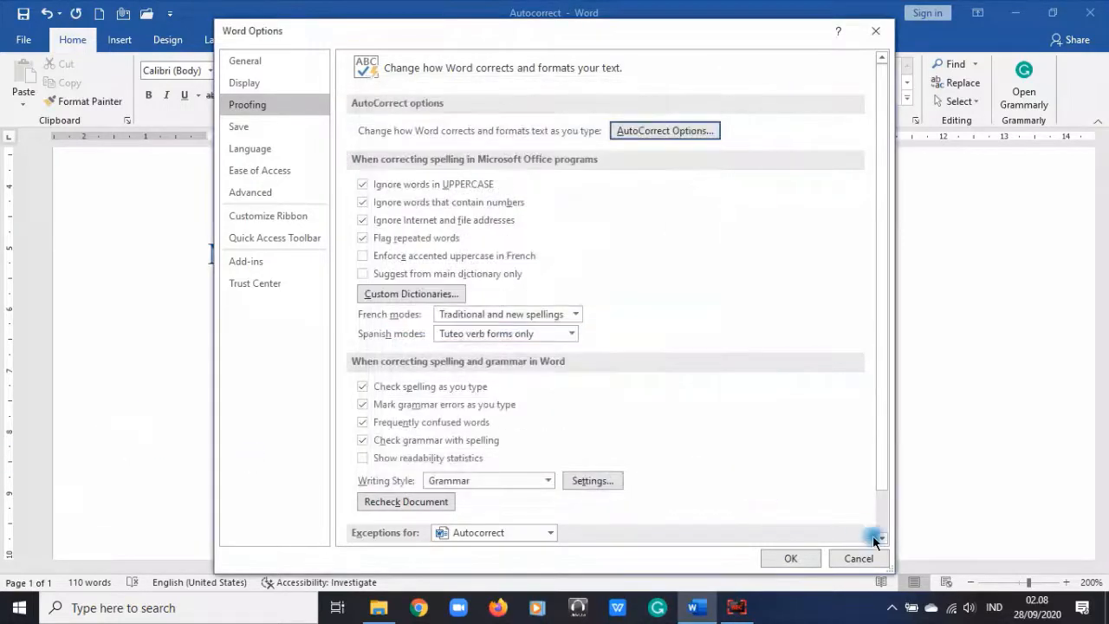
Step: Cancel Word Options without saving and return to the document
click(859, 558)
scroll(385, 524, down, 5)
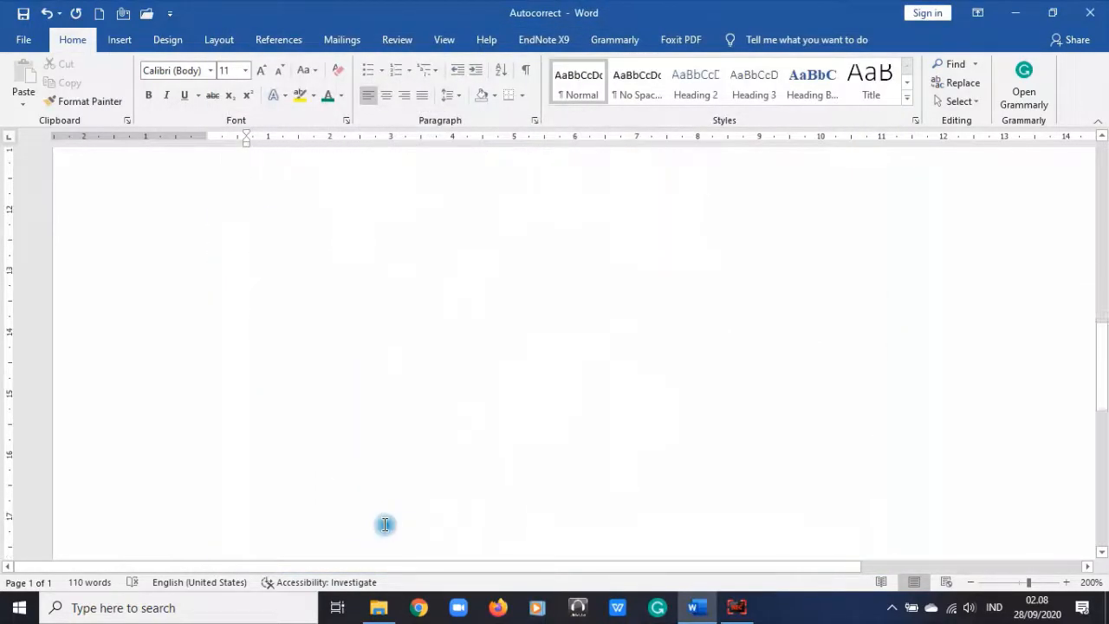
scroll(384, 524, up, 5)
Step: Below 1.1 Pendahuluan, type 'Memperbaiki. dengan datang' so AutoCorrect capitalizes 'Dengan'
key(ctrl+End)
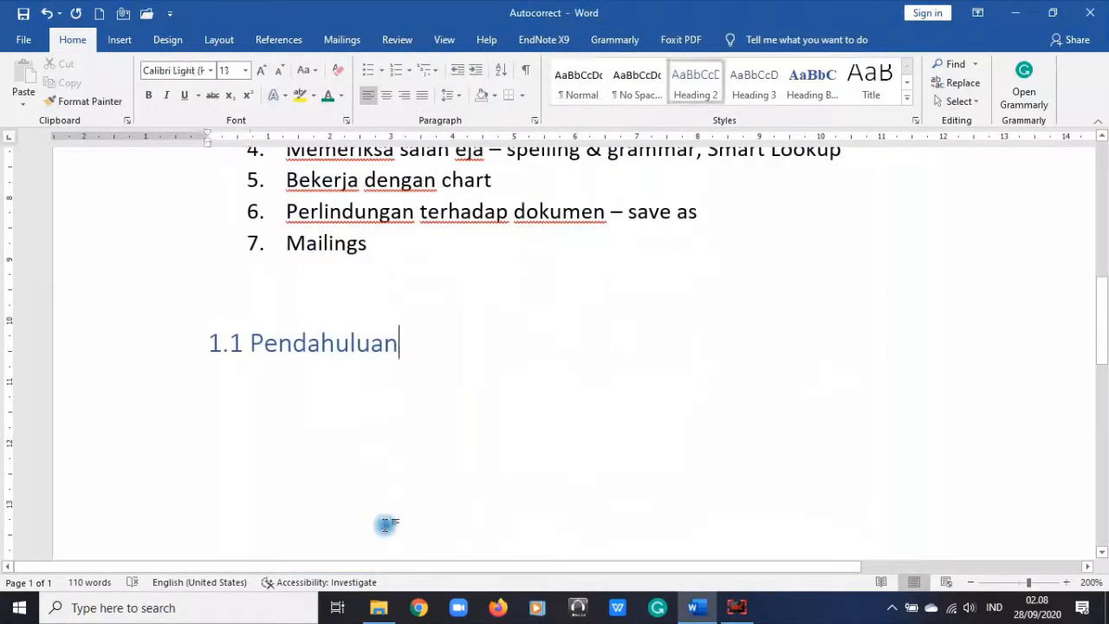
key(Return)
key(Return)
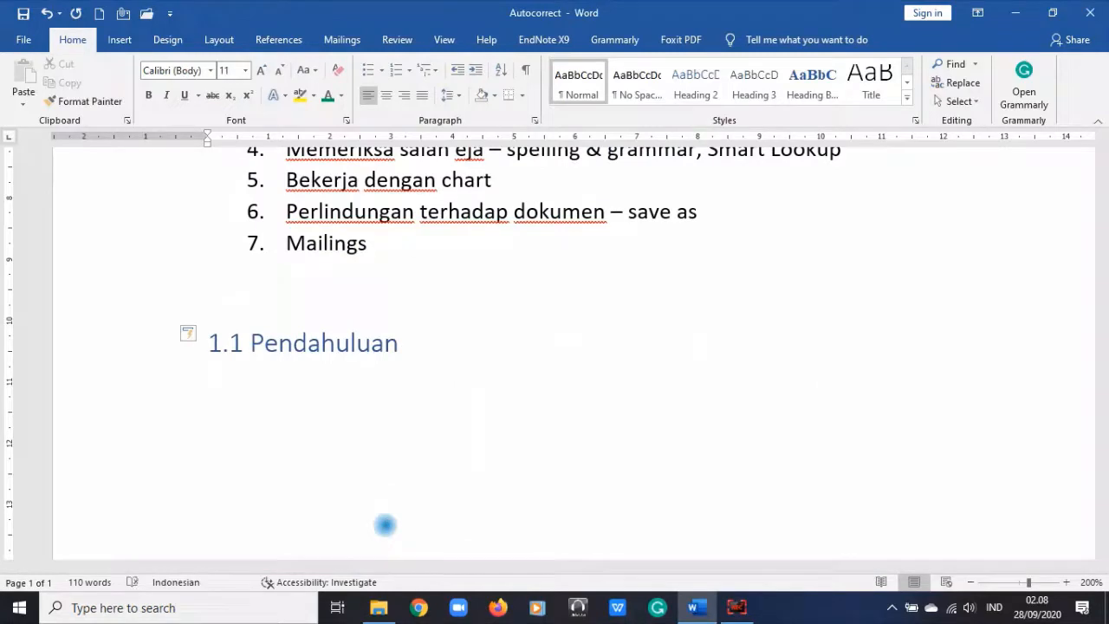
text(mEm)
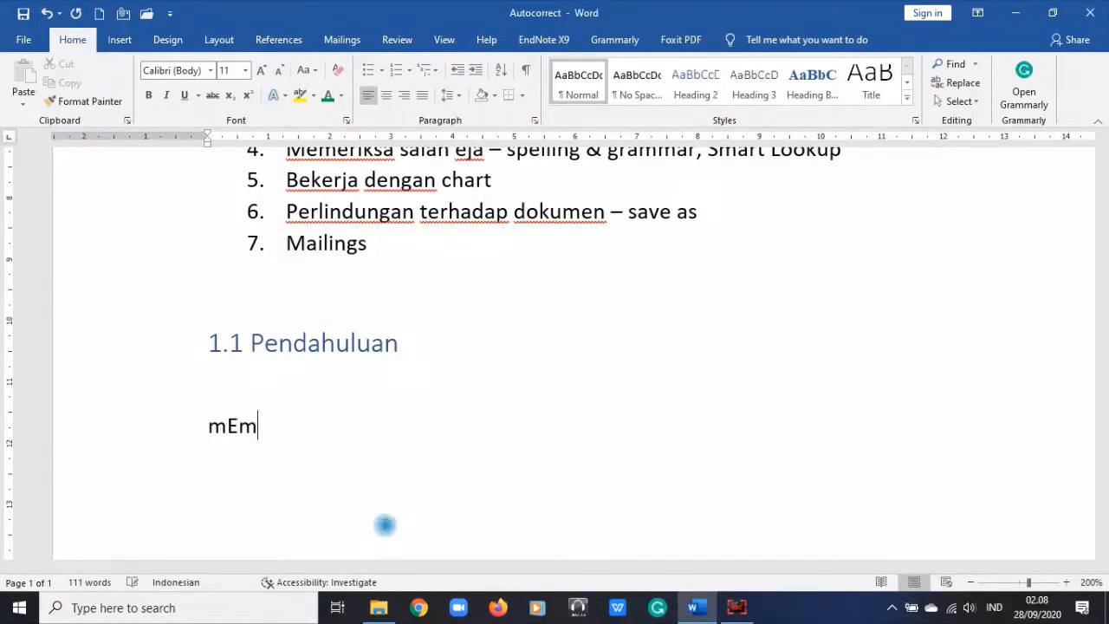
key(BackSpace)
text(MPERBAIKI)
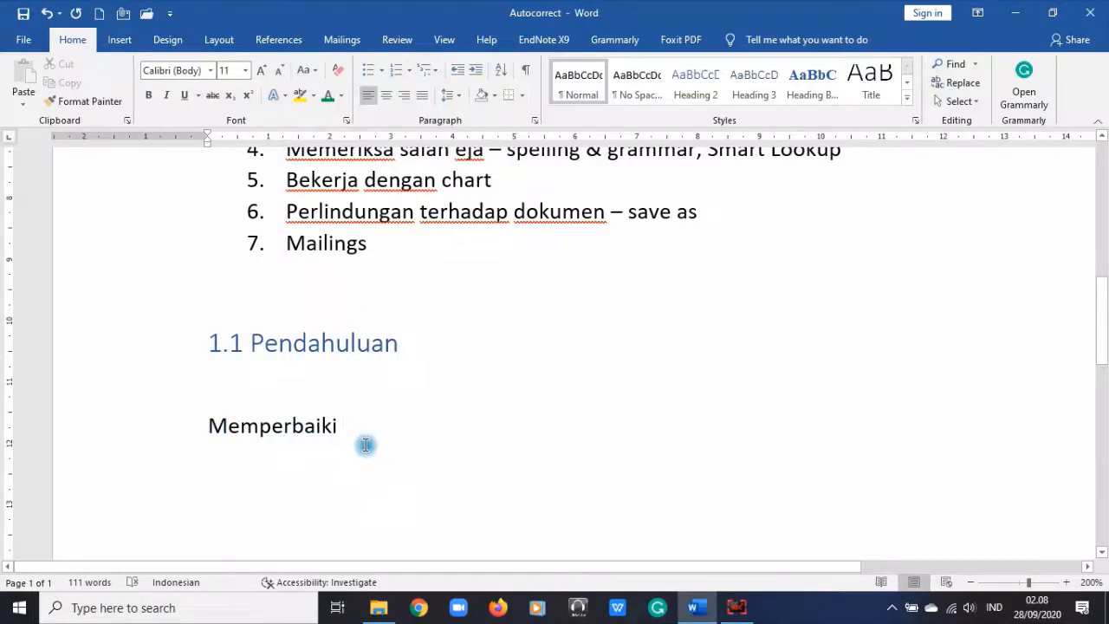
text(. )
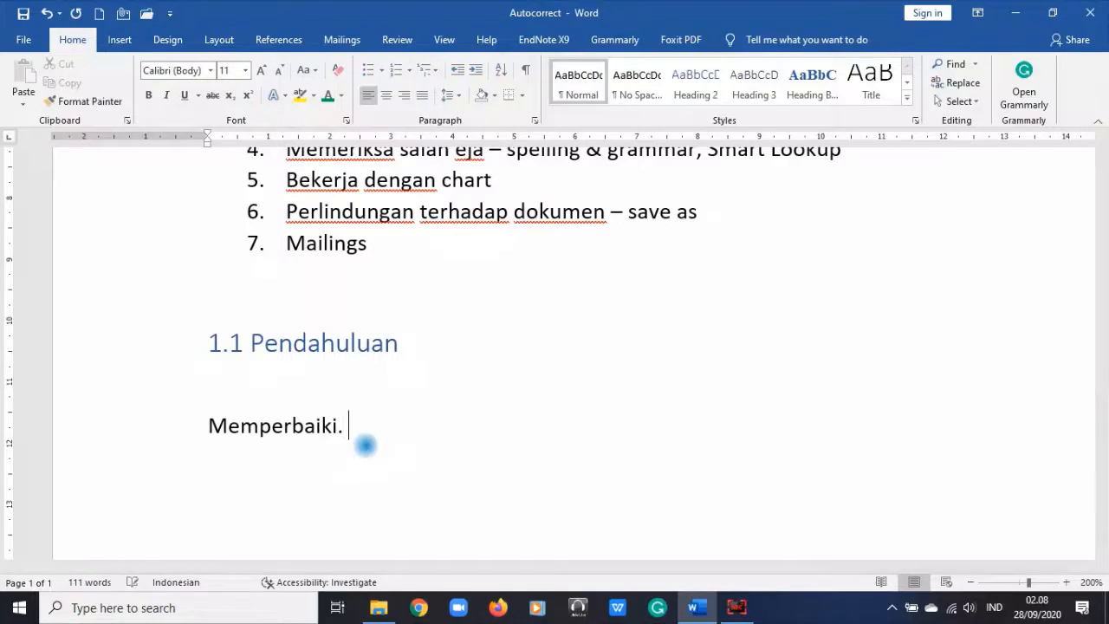
text(dengan)
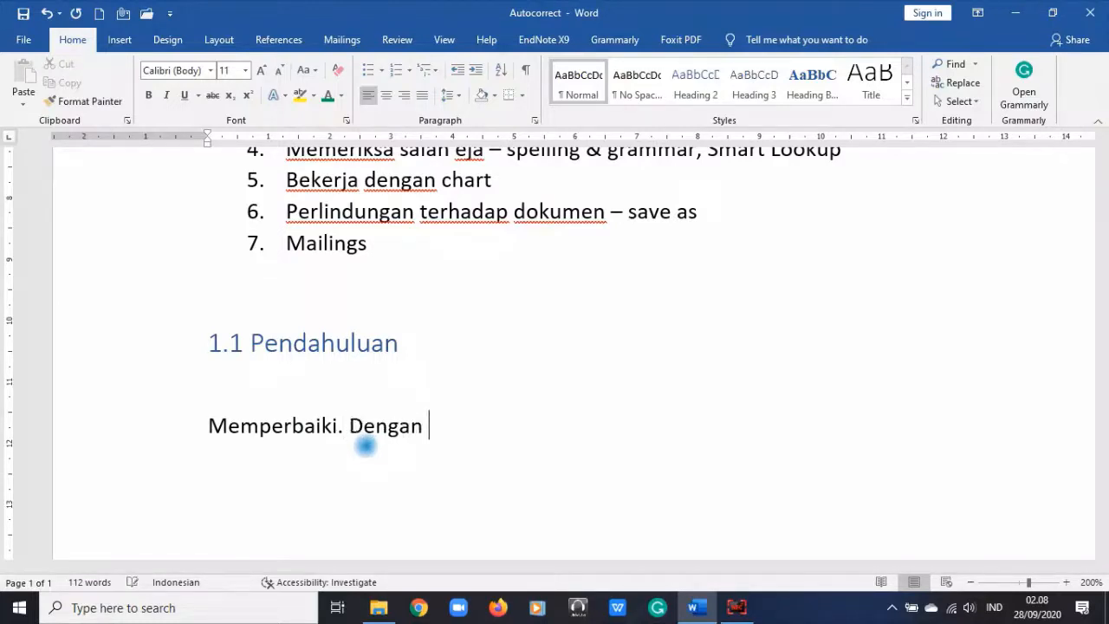
mouse_move(355, 424)
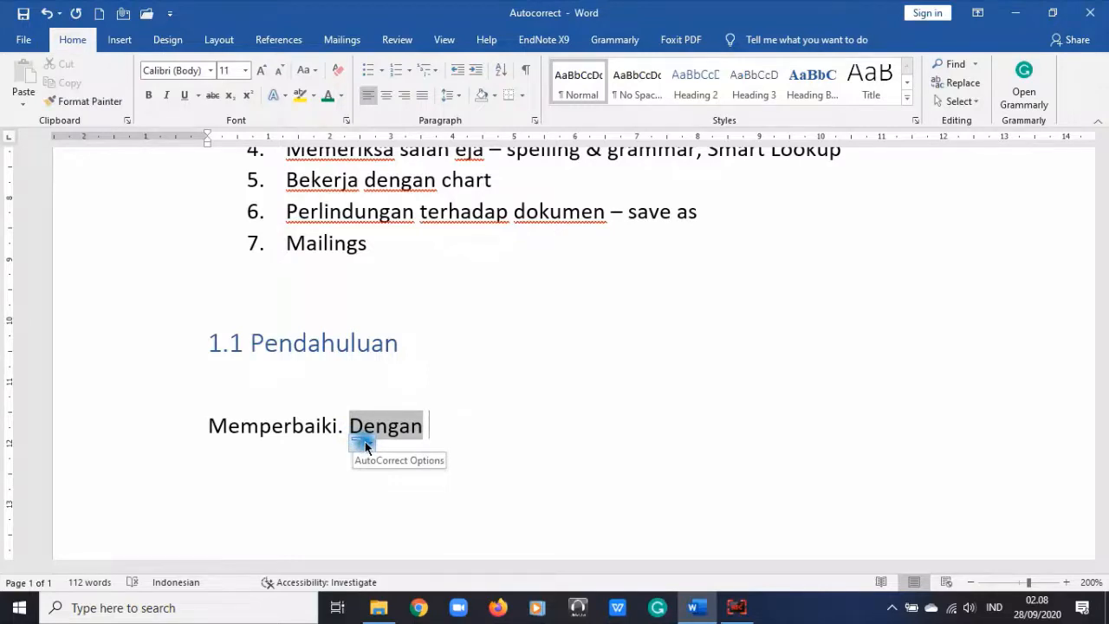
text(datang)
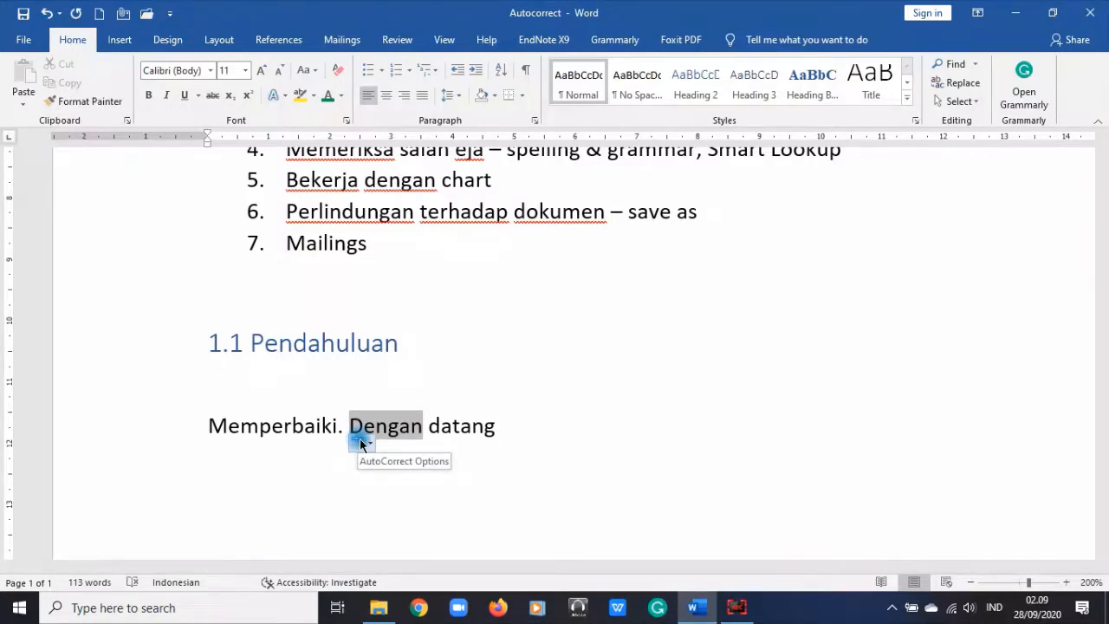
Step: Check the AutoCorrect Options button, then open the AutoCorrect: Indonesian dialog via Options > Proofing
click(365, 445)
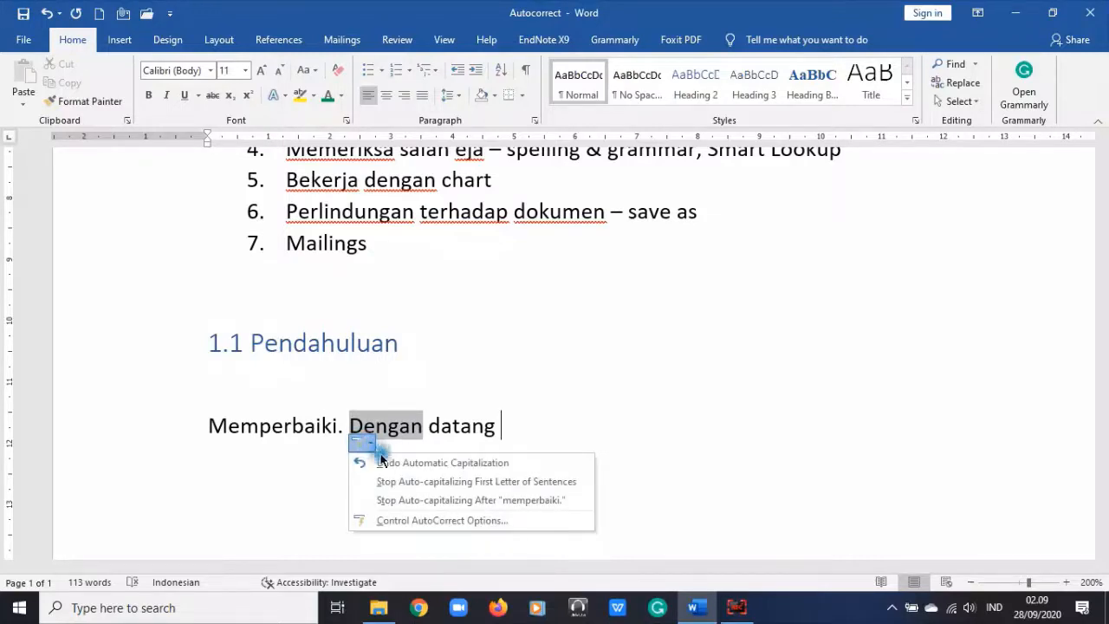
click(24, 39)
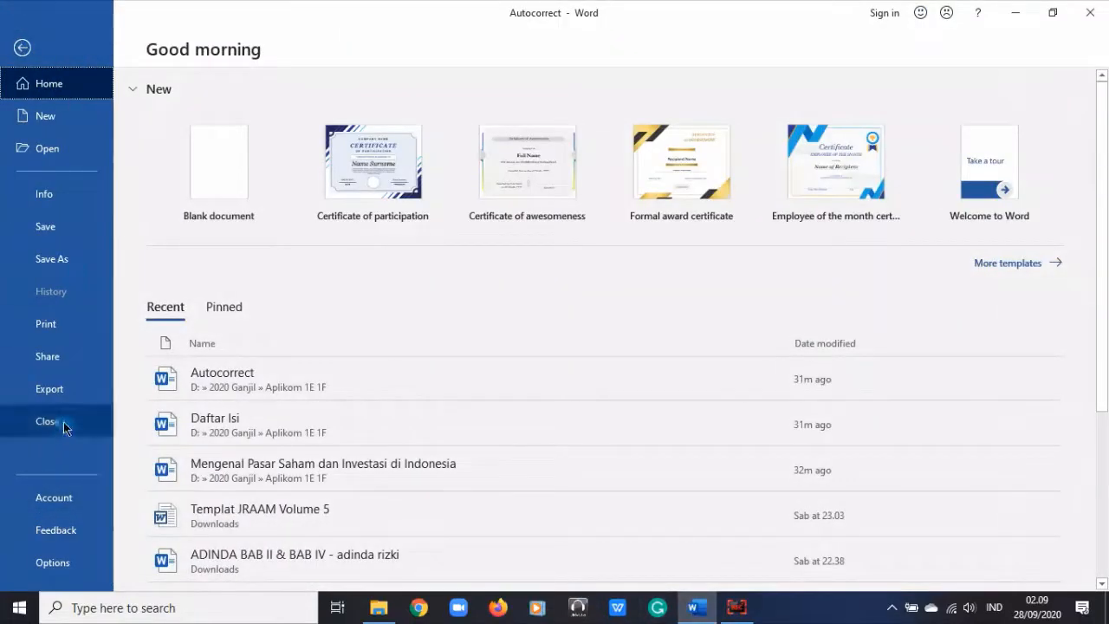
click(63, 571)
click(246, 106)
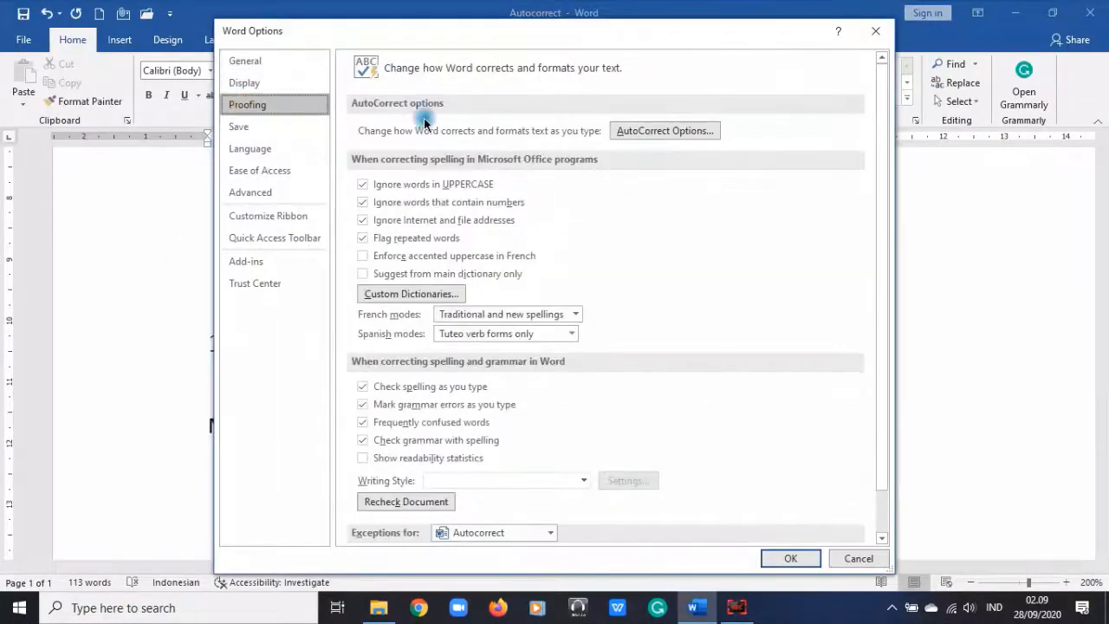
click(618, 131)
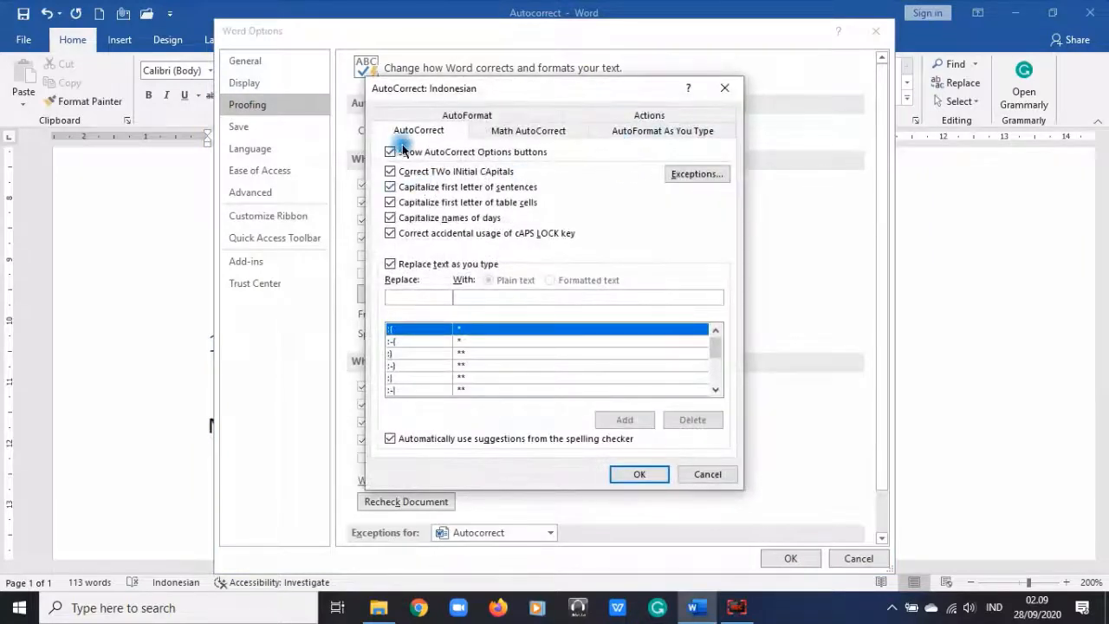
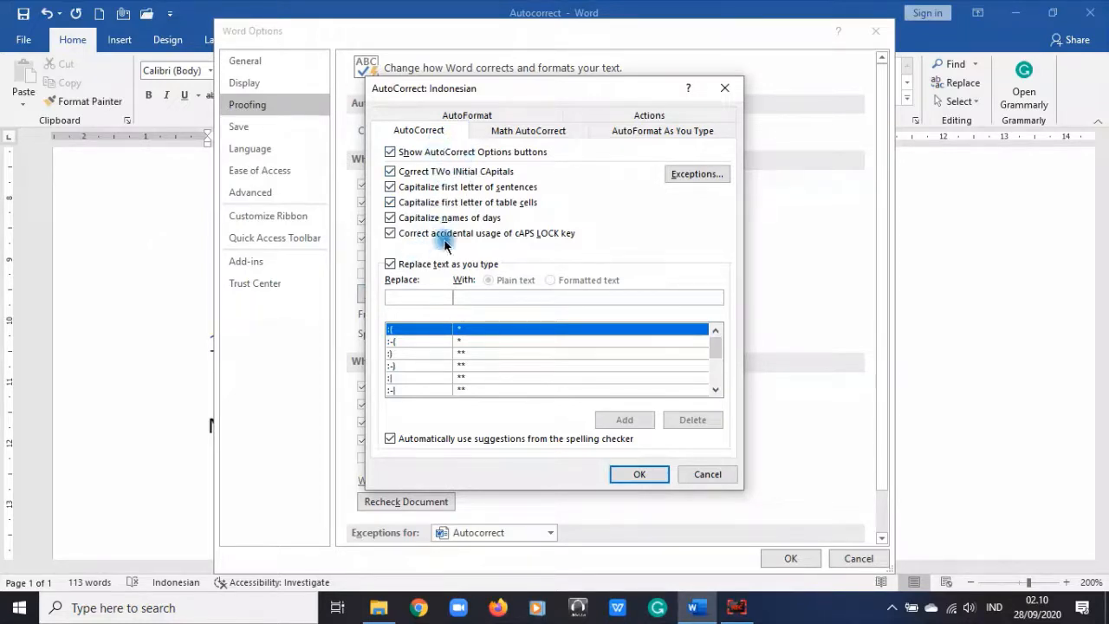
Step: Enter 'praktek' as the word to replace with 'praktik' and add the AutoCorrect entry
click(389, 297)
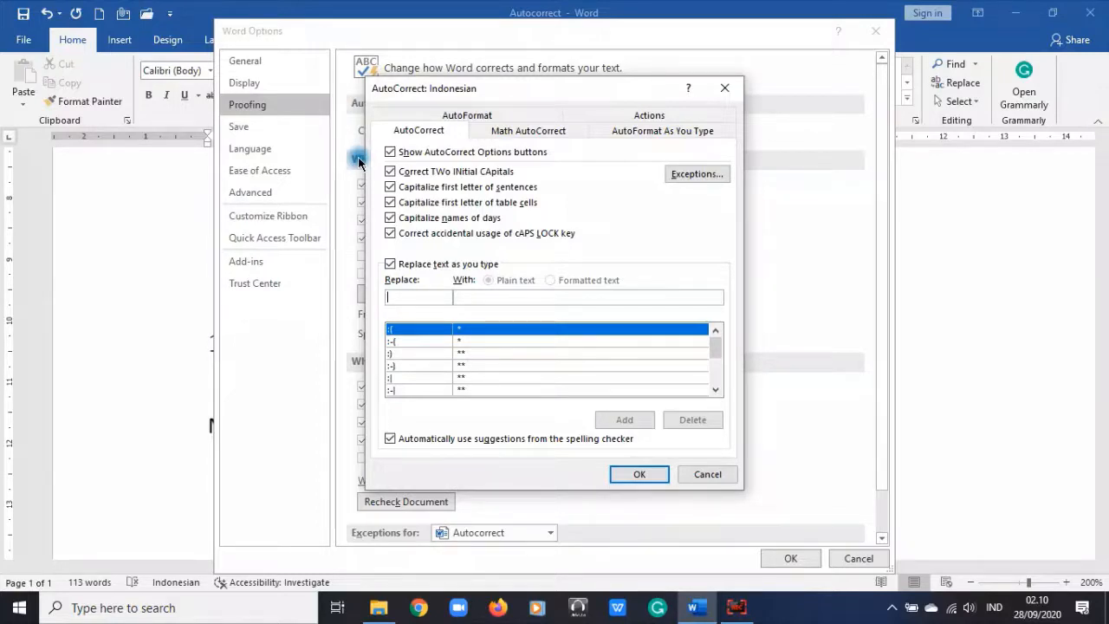
text(p)
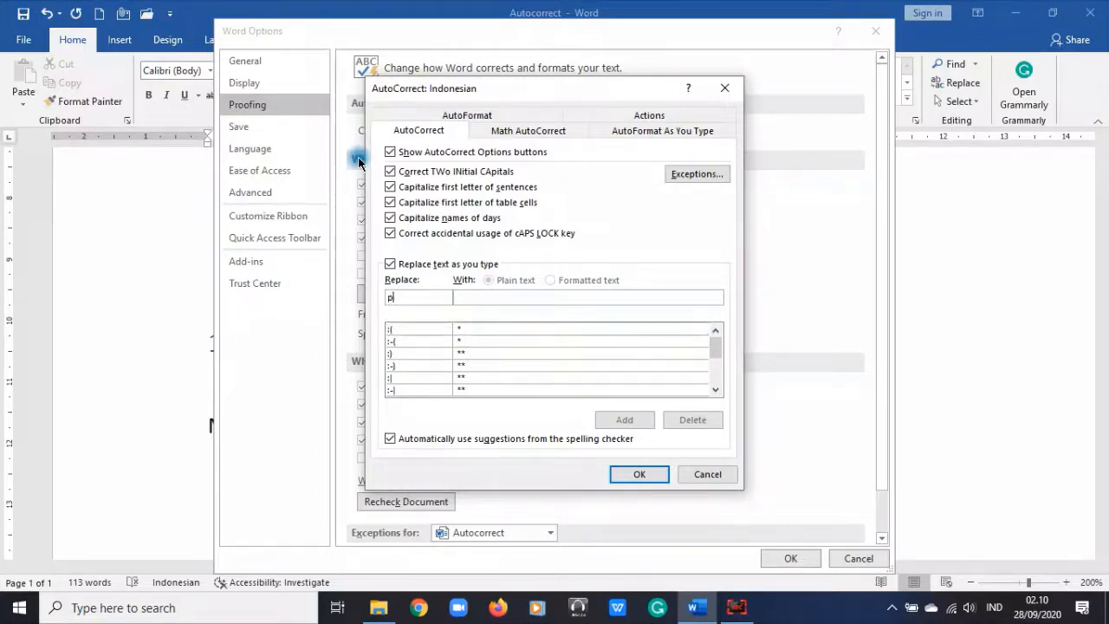
text(raktek)
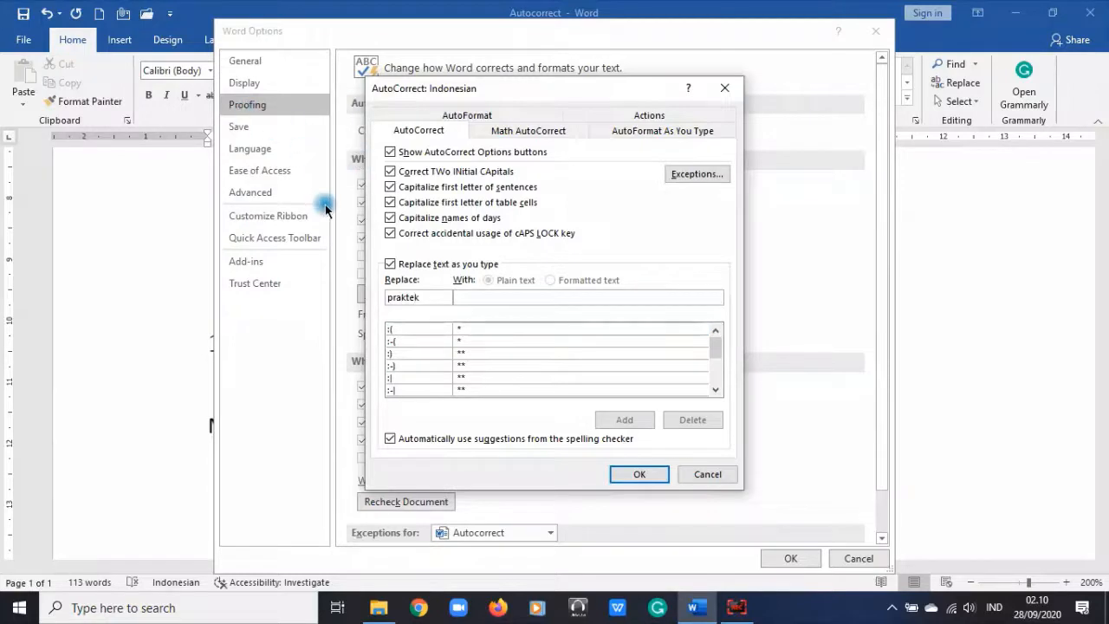
click(499, 298)
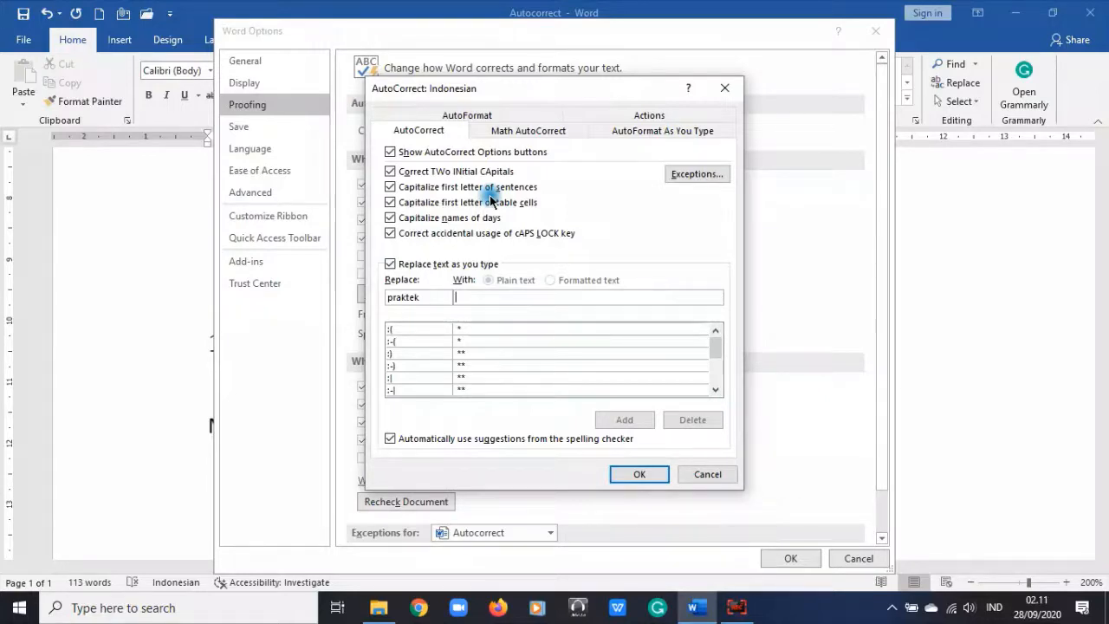
text(praktik)
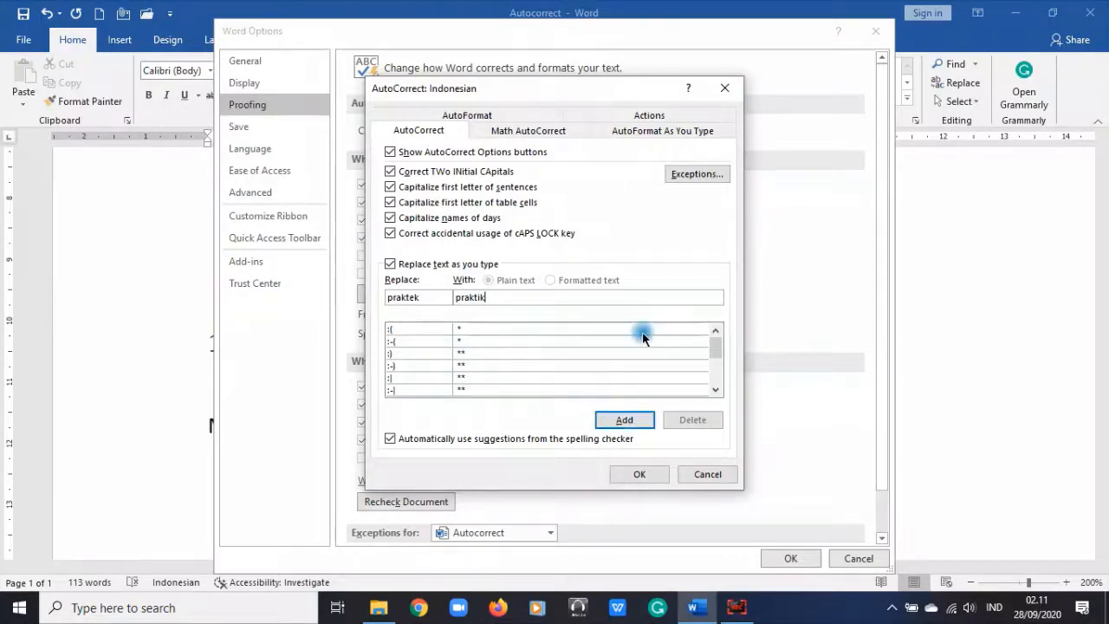
scroll(650, 339, down, 3)
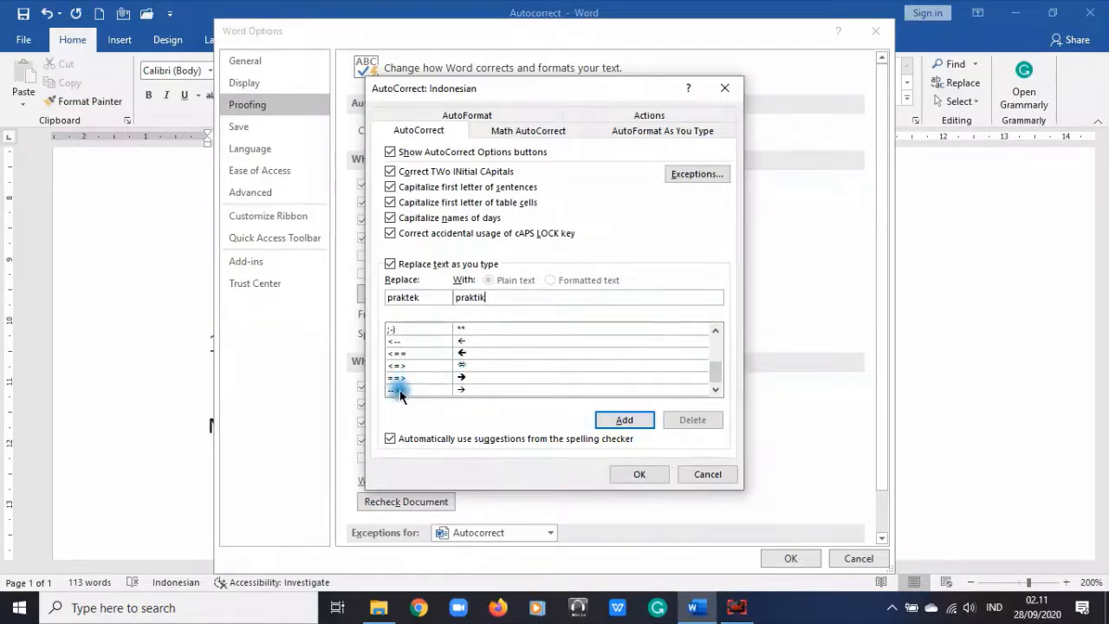
scroll(399, 390, up, 5)
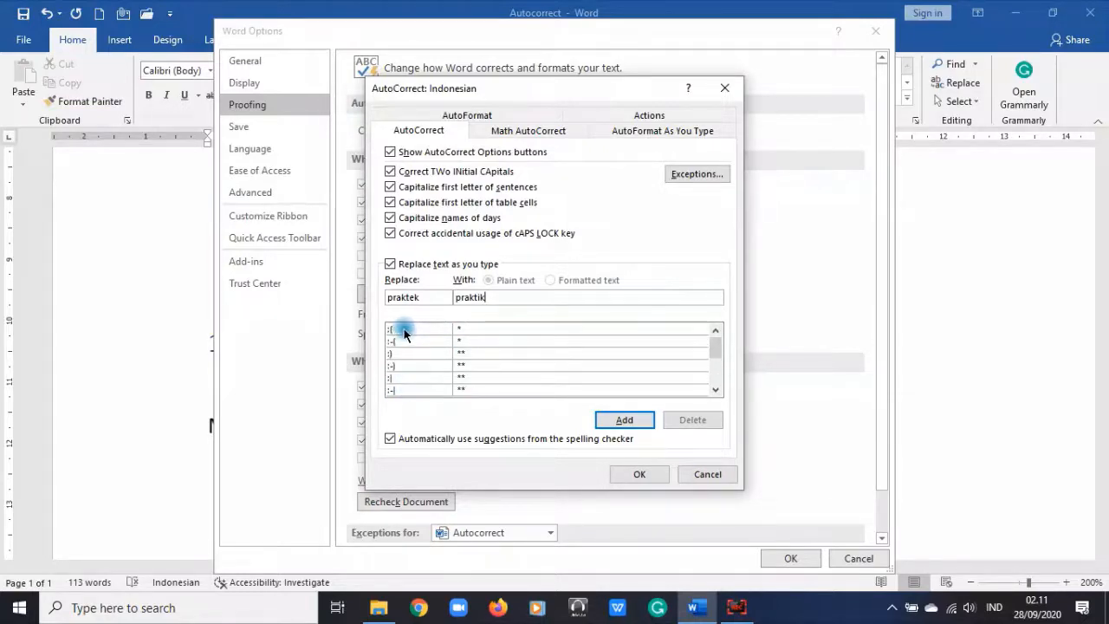
scroll(498, 347, down, 1)
scroll(498, 346, up, 1)
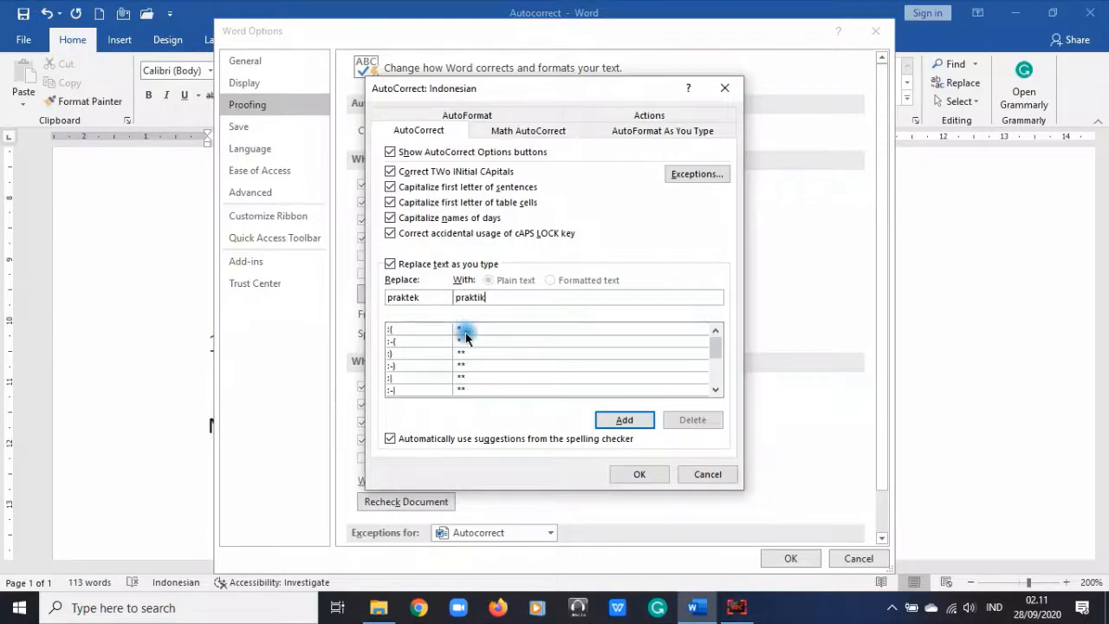
scroll(504, 351, down, 2)
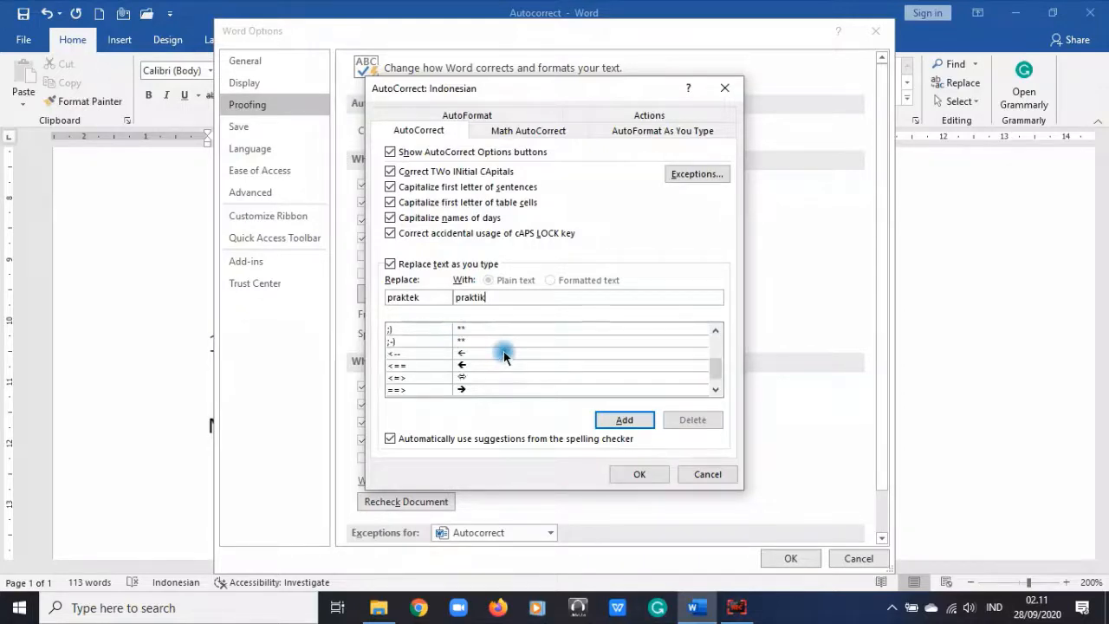
scroll(504, 351, down, 1)
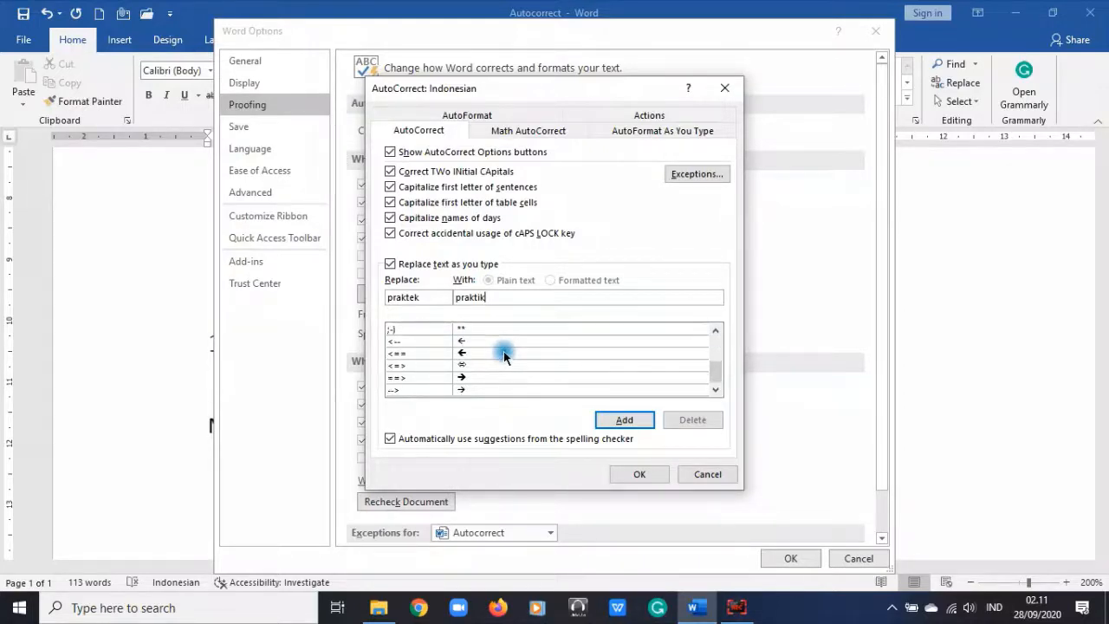
click(624, 421)
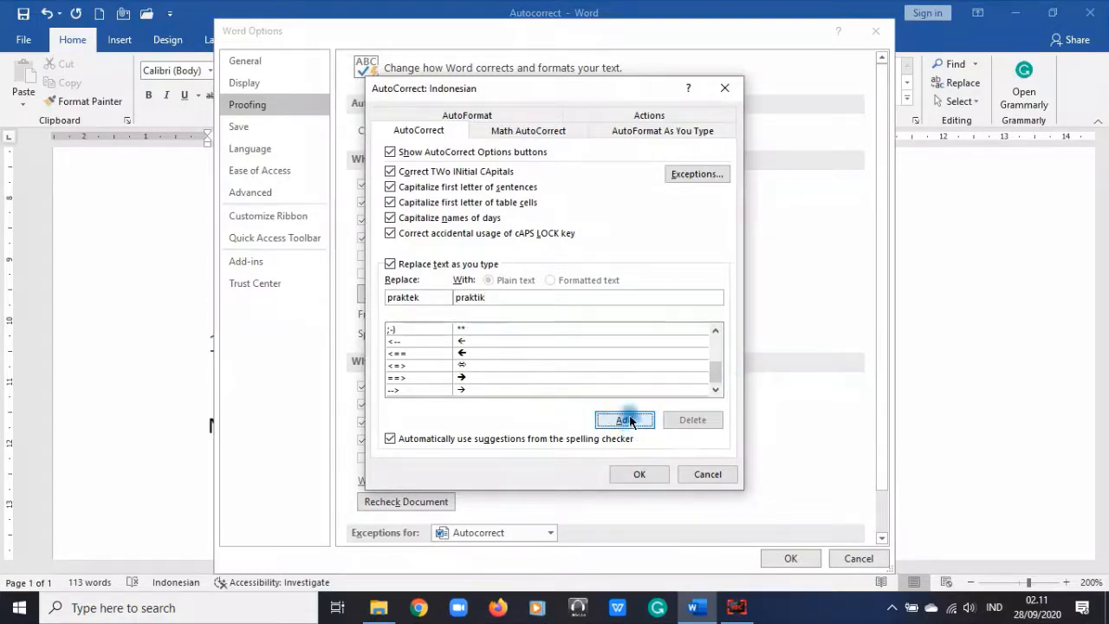
click(629, 420)
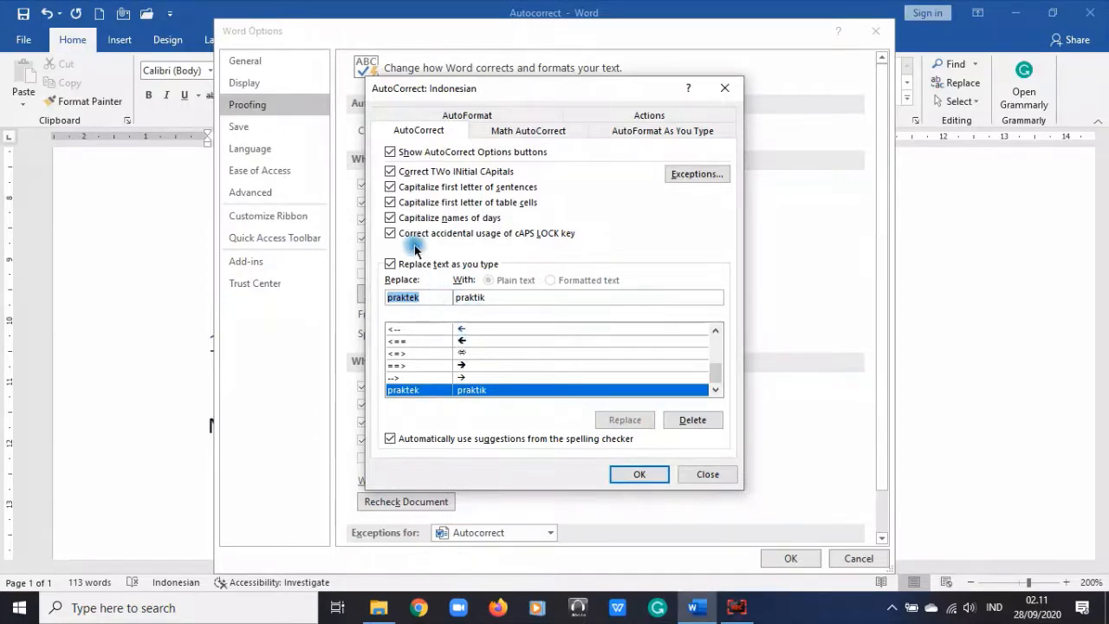
Step: Clear the Replace and With fields and close the AutoCorrect dialog with OK
key(BackSpace)
double_click(490, 297)
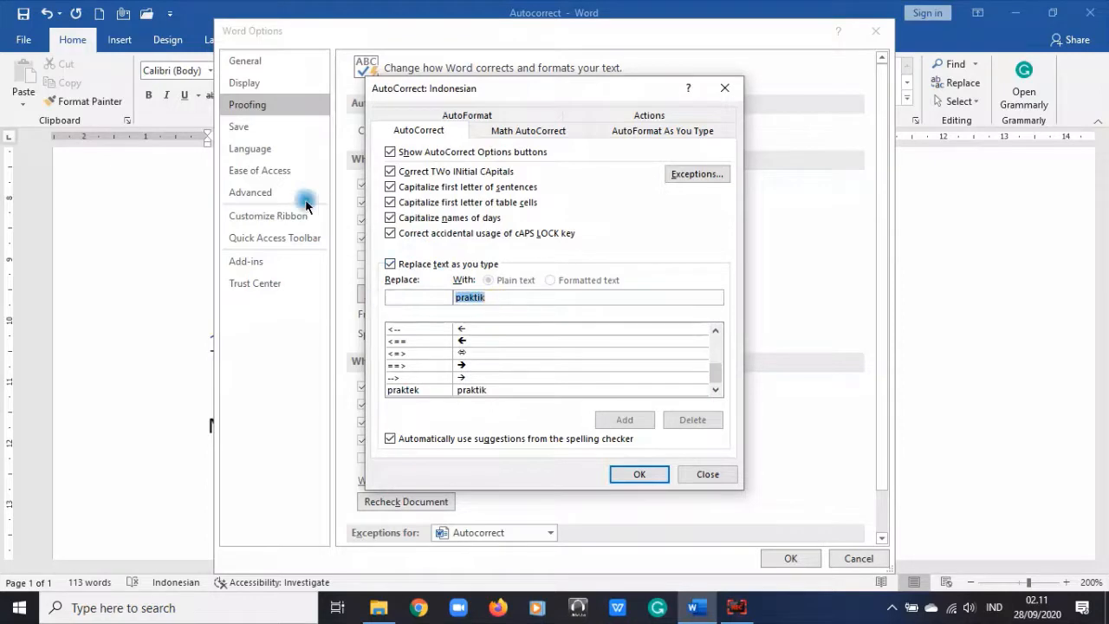
key(BackSpace)
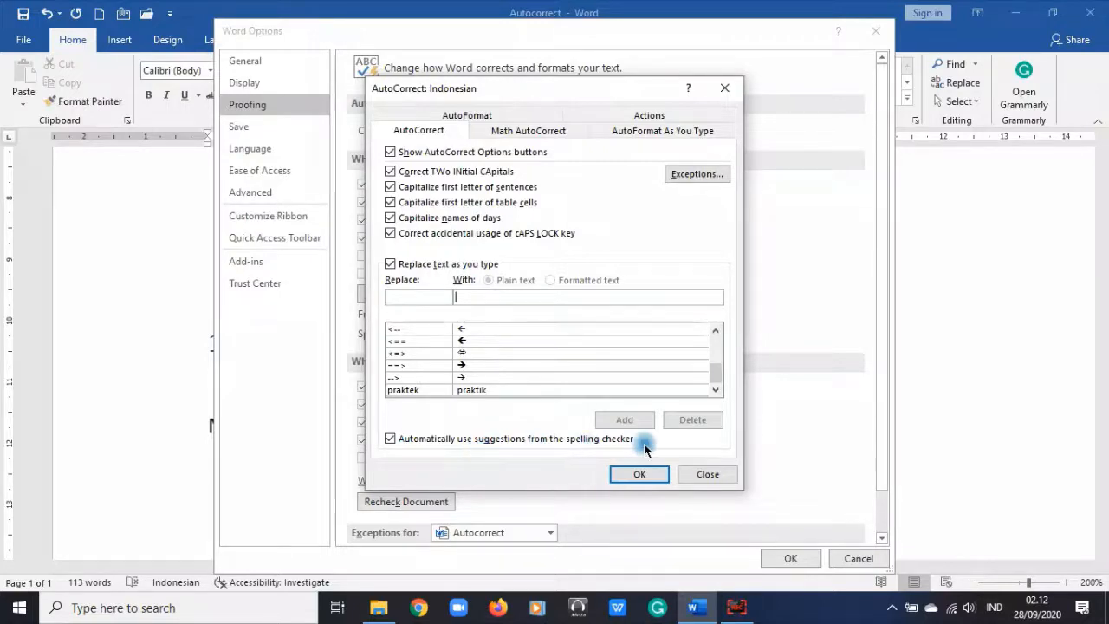
click(639, 475)
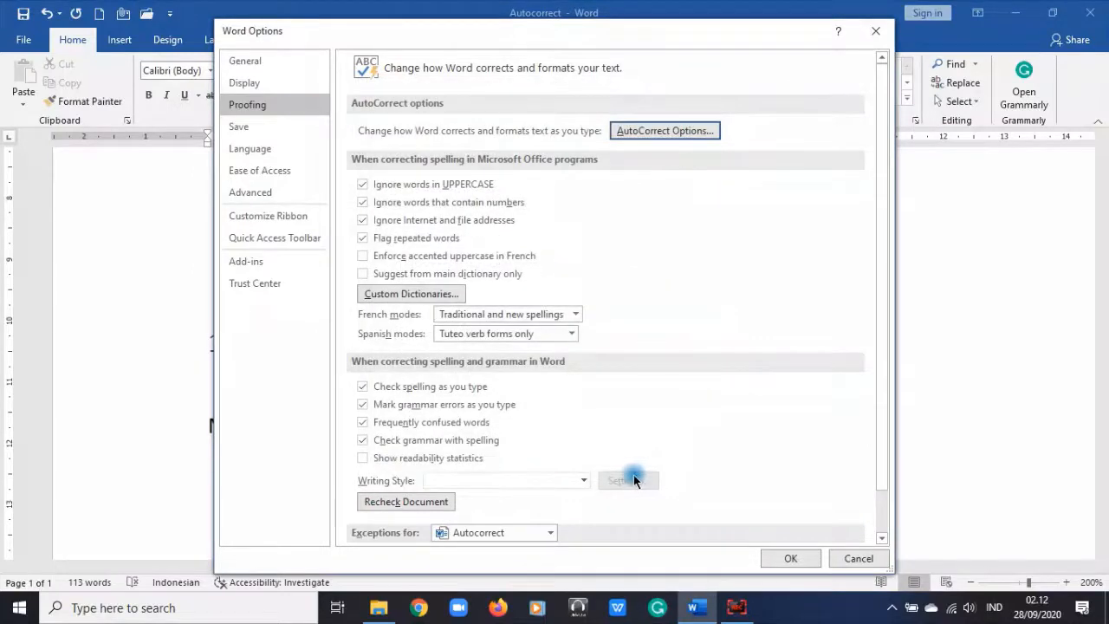
Step: Close Word Options and type 'Menulis dokumen' on a new line below the existing paragraph
click(788, 557)
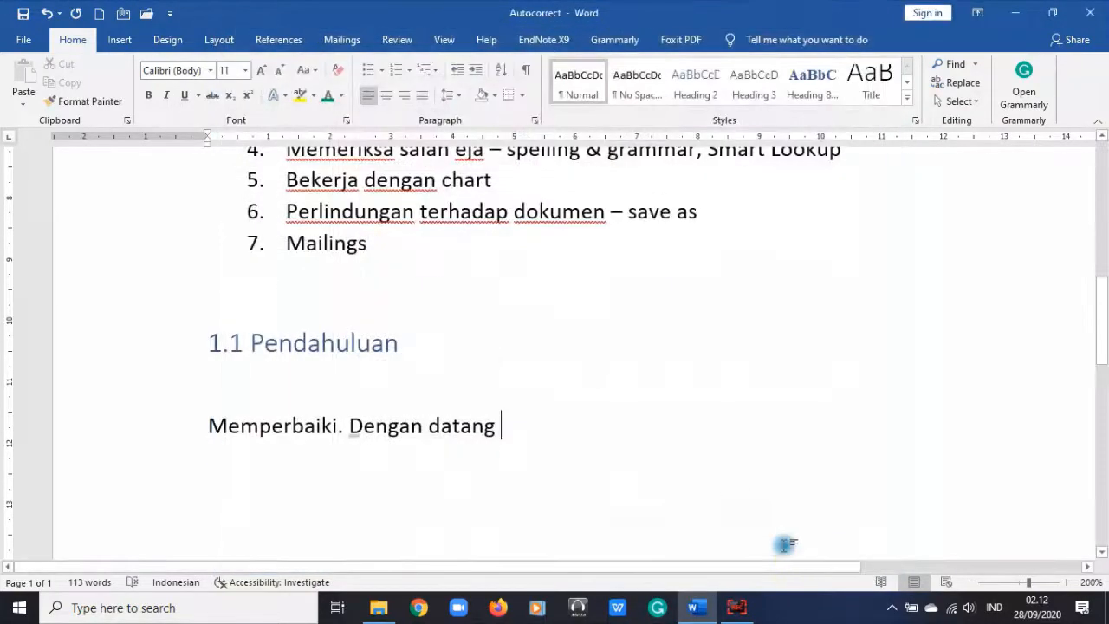
click(530, 450)
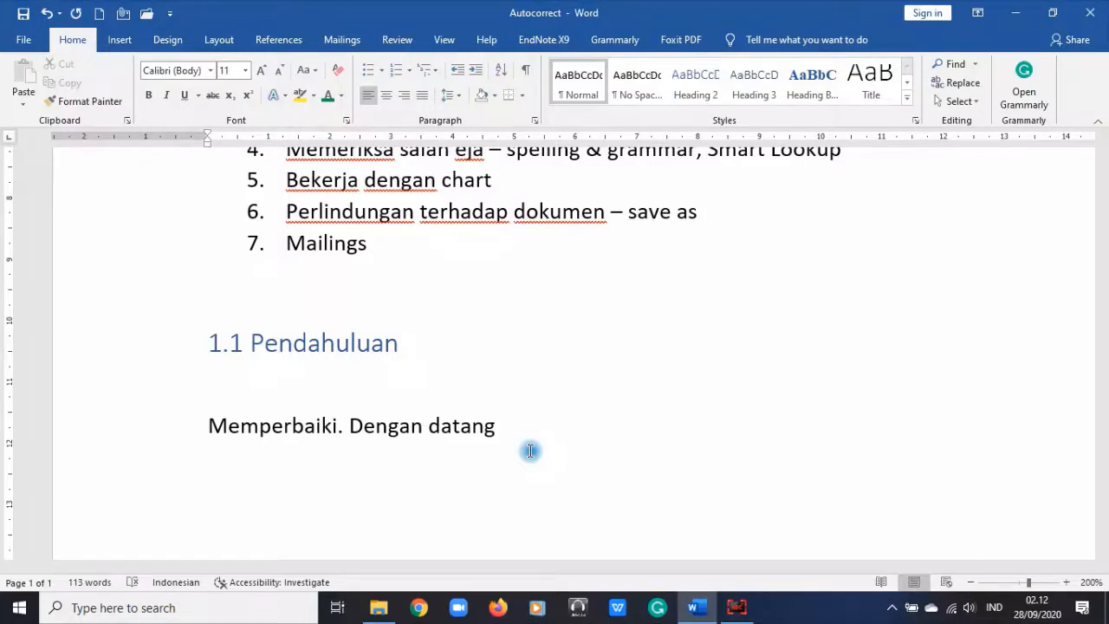
key(Return)
text(mENULIS doku)
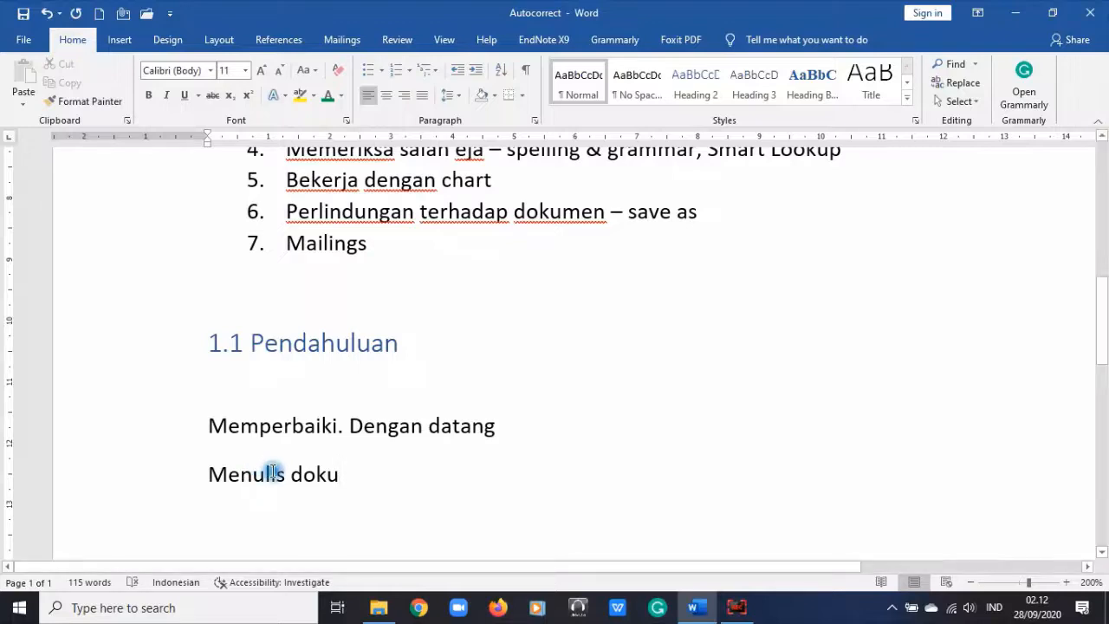
text(men)
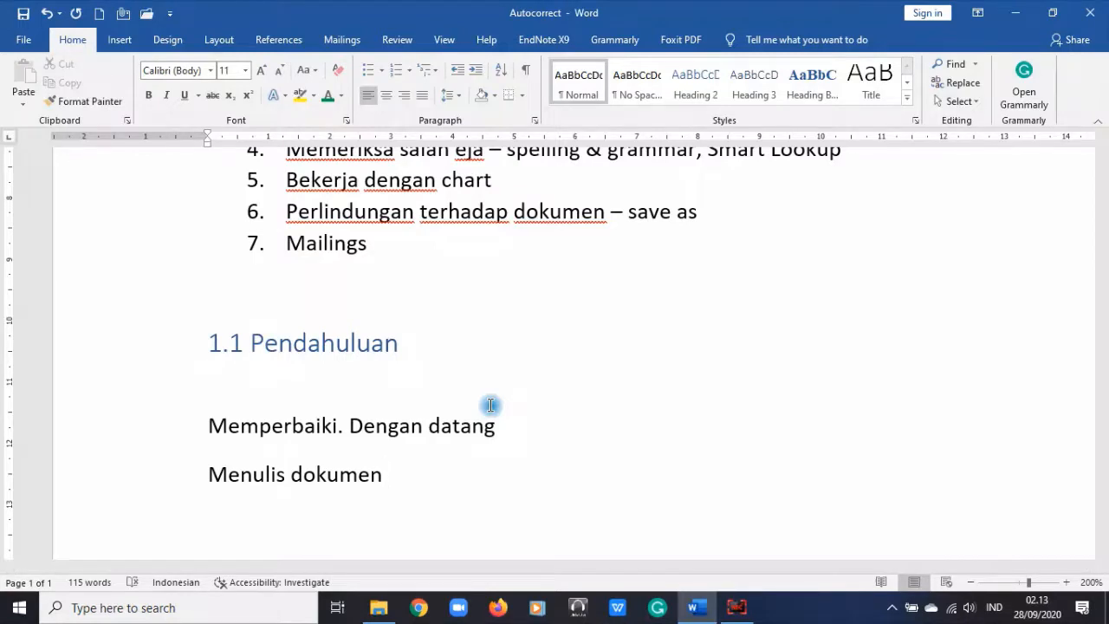
Step: Click in the document and scroll back up to the numbered list
click(736, 606)
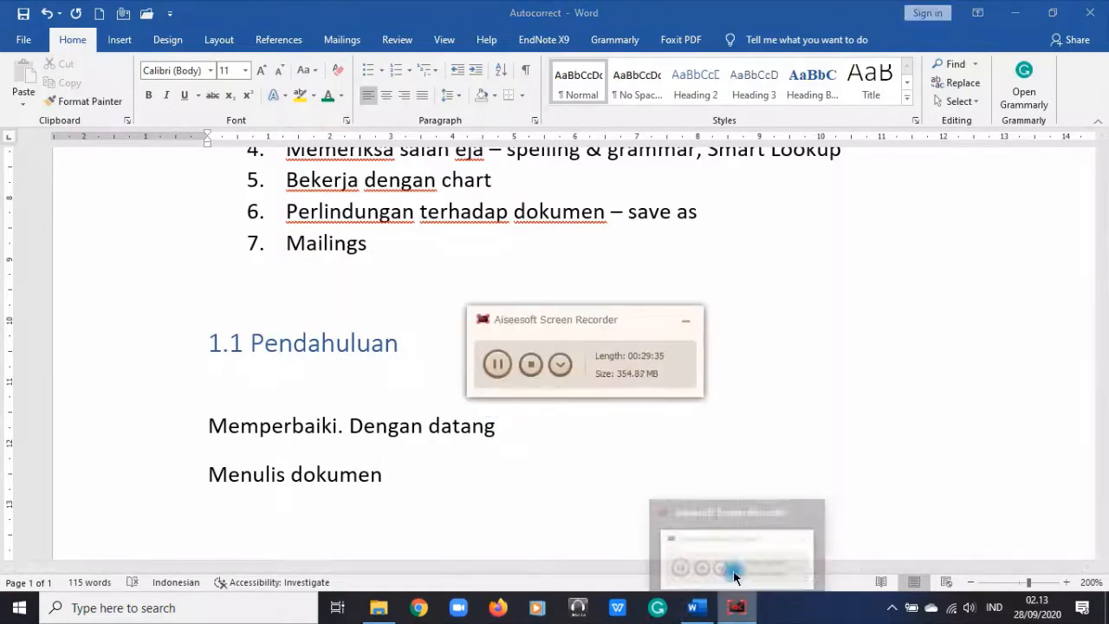
click(520, 476)
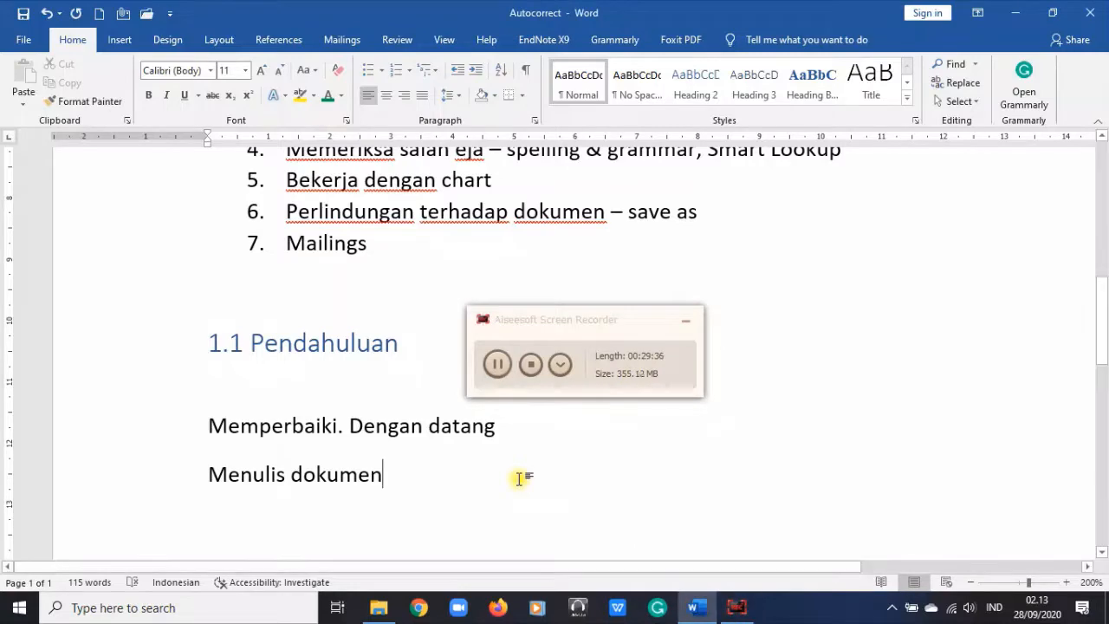
click(684, 317)
scroll(595, 447, up, 1)
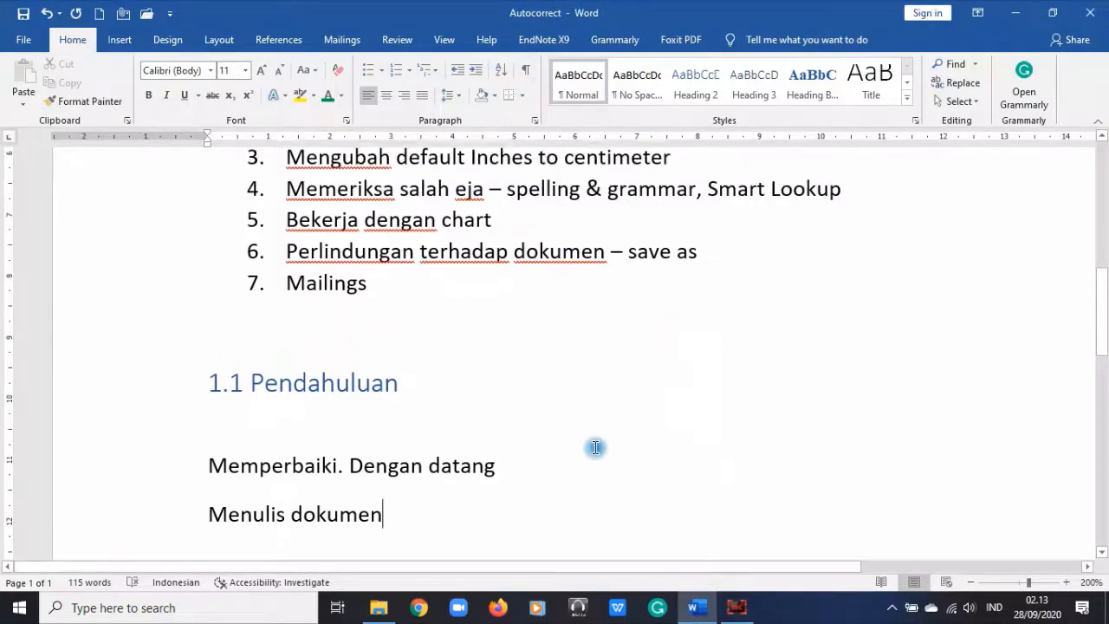
scroll(596, 447, up, 1)
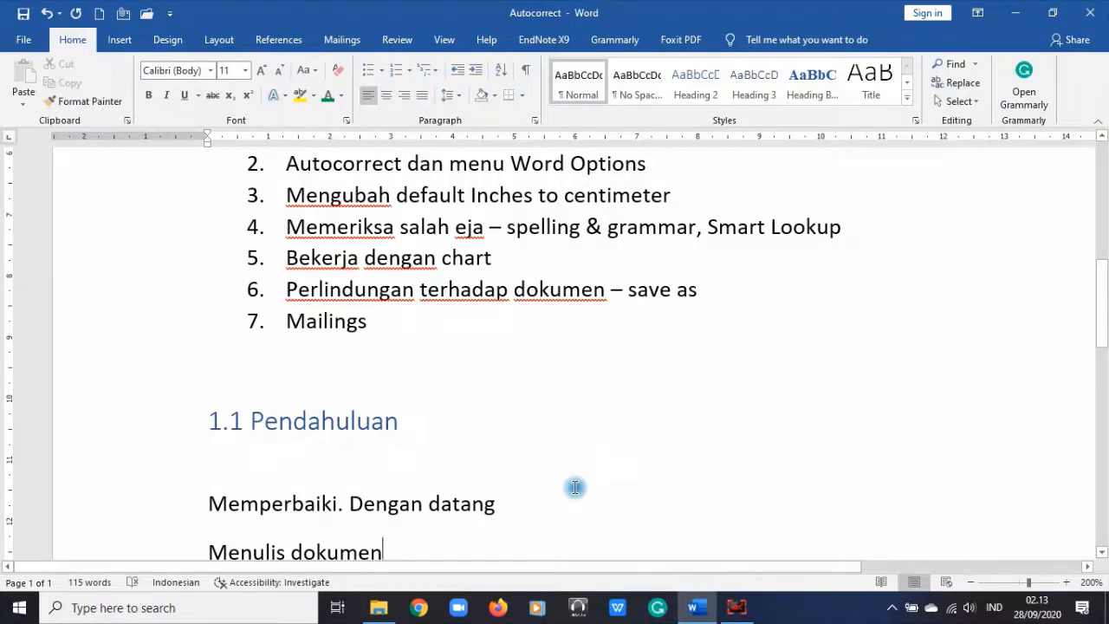
scroll(575, 487, up, 4)
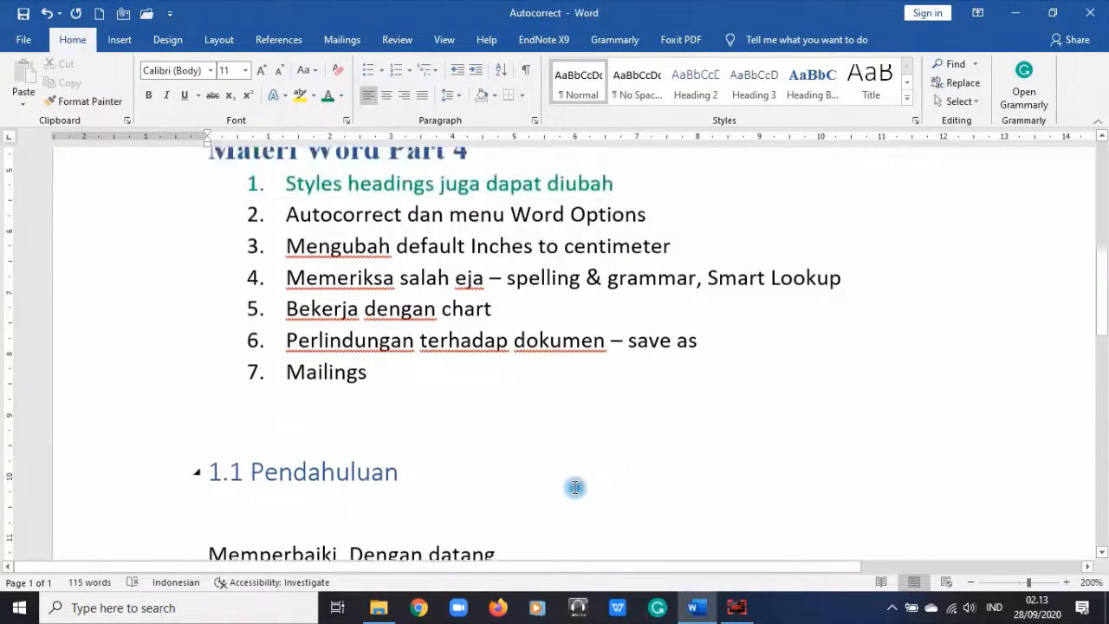
Step: Open Word Options, look over the Proofing page, then switch to the Save page
click(23, 40)
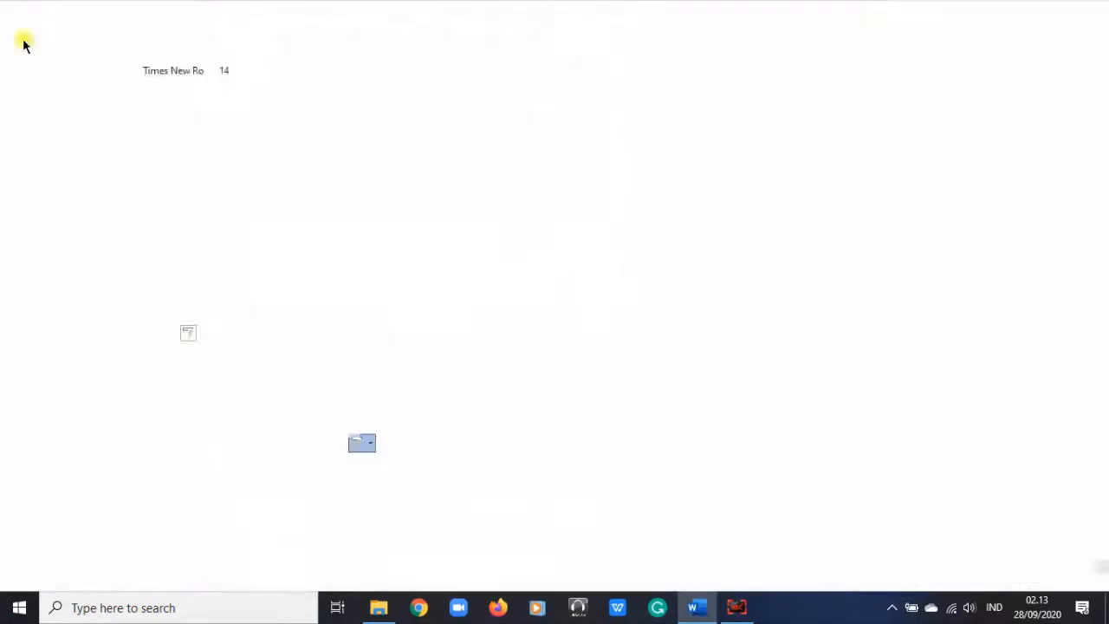
click(52, 563)
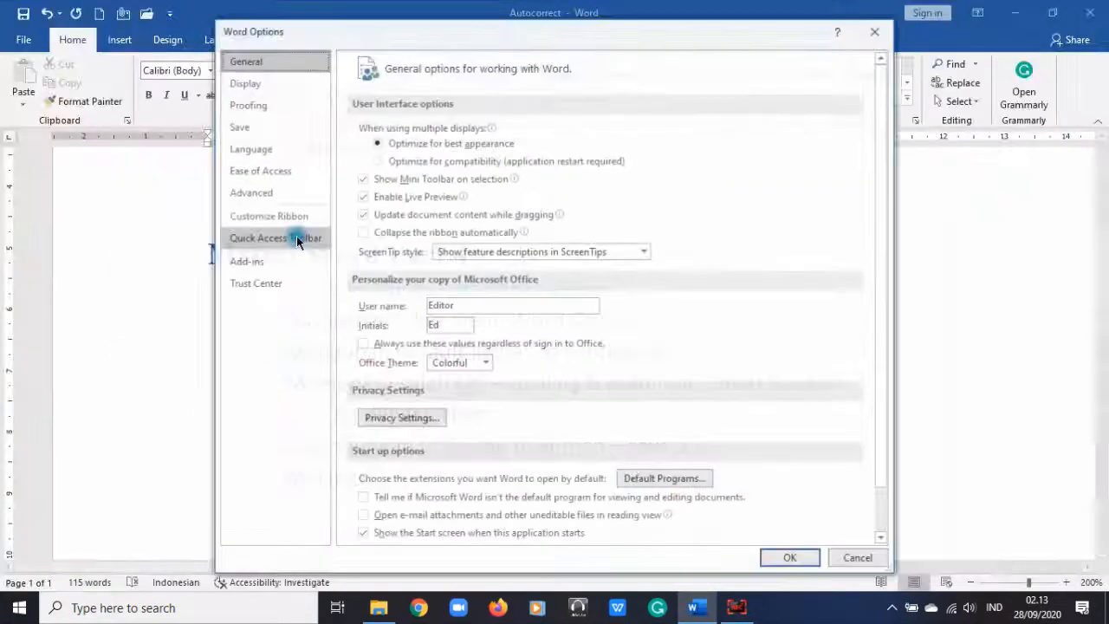
click(265, 104)
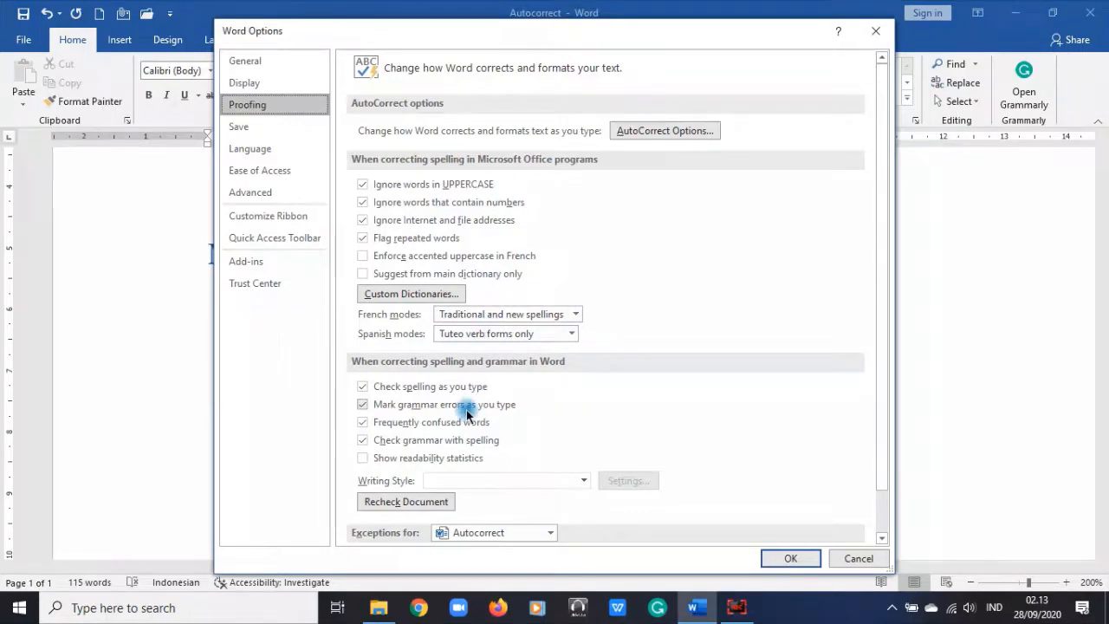
scroll(461, 411, down, 1)
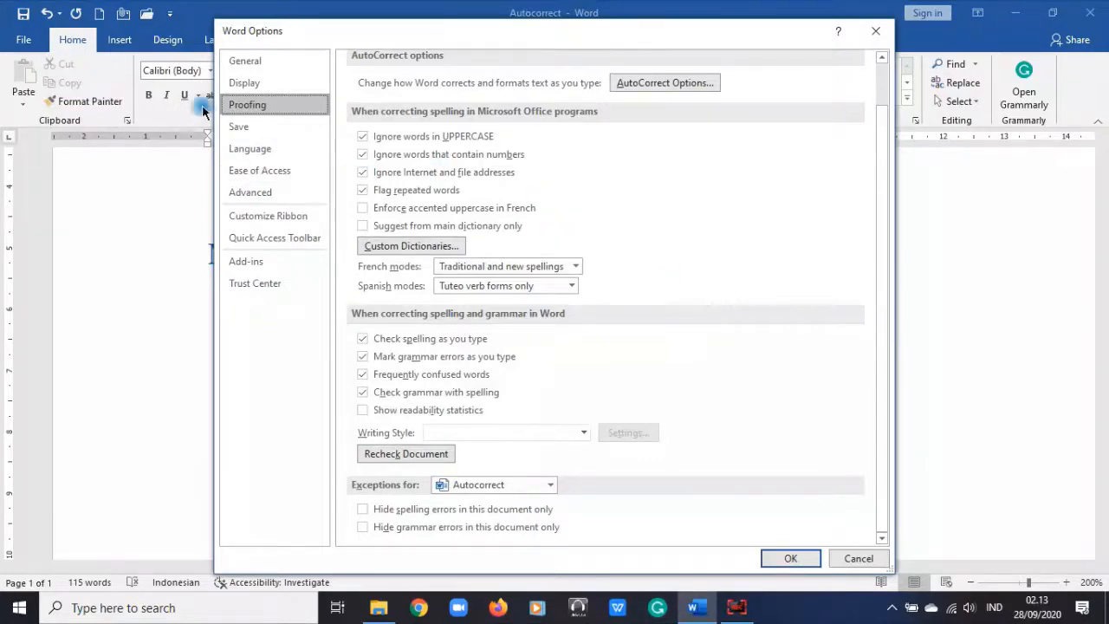
click(251, 127)
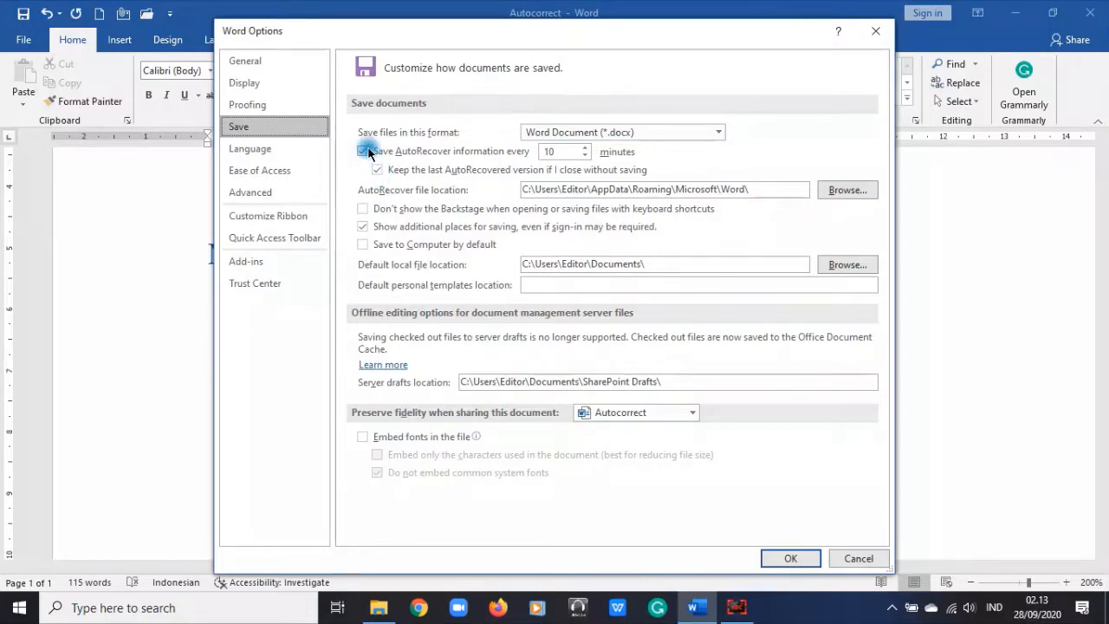
Step: Set the AutoRecover save interval to 5 minutes
click(587, 156)
click(587, 156)
click(586, 156)
click(587, 156)
click(586, 156)
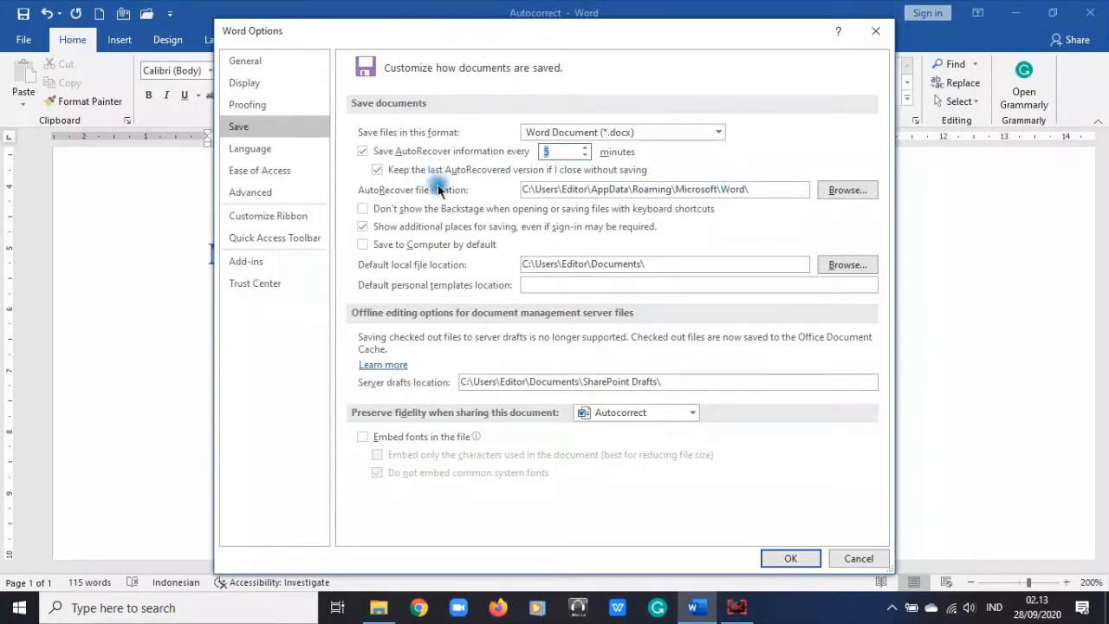
click(561, 151)
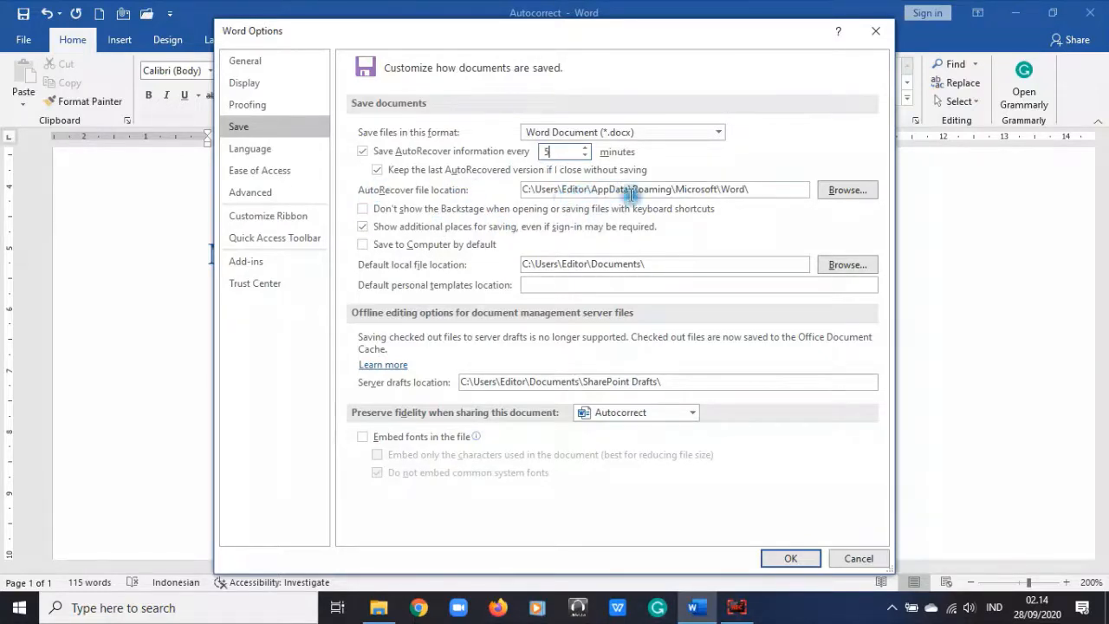
Step: Keep the AutoRecover folder unchanged, enable 'Save to Computer by default', then view Language
click(845, 191)
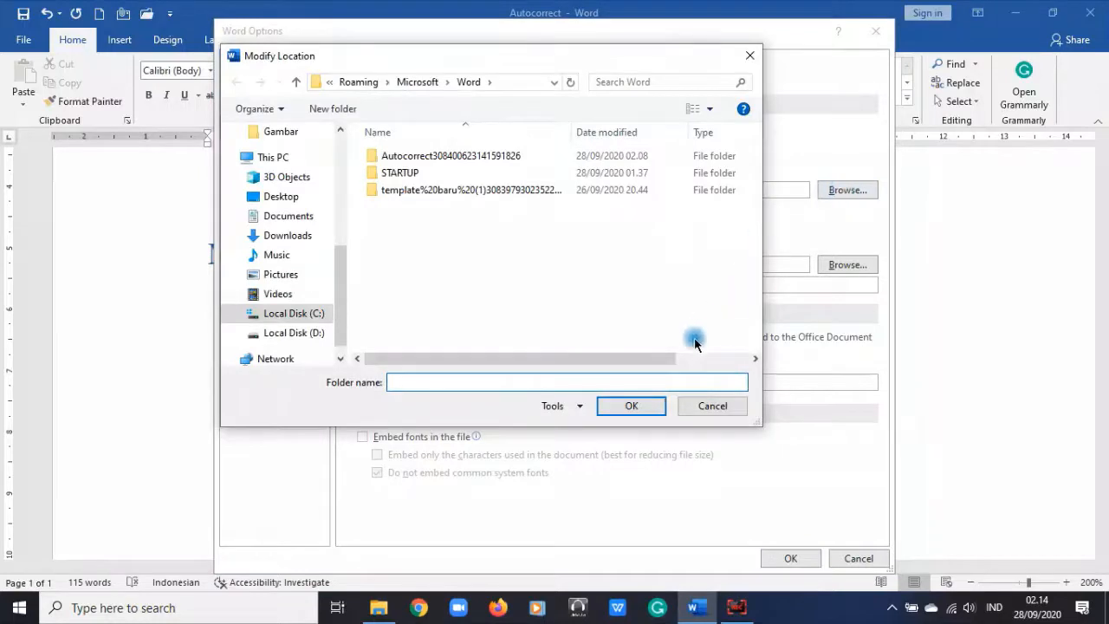
click(720, 406)
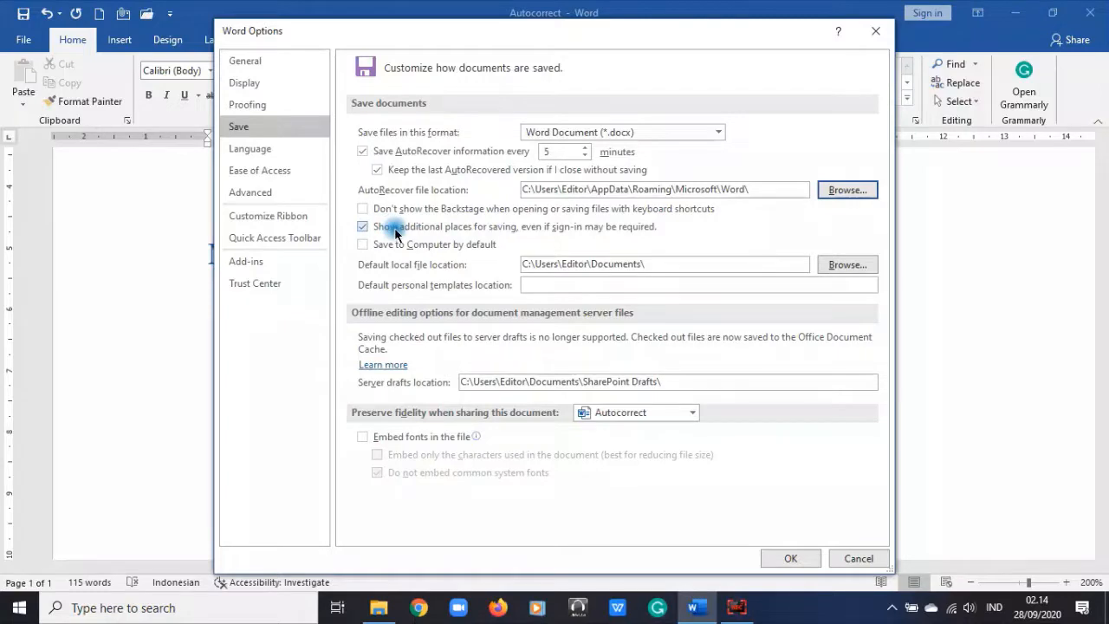
click(444, 248)
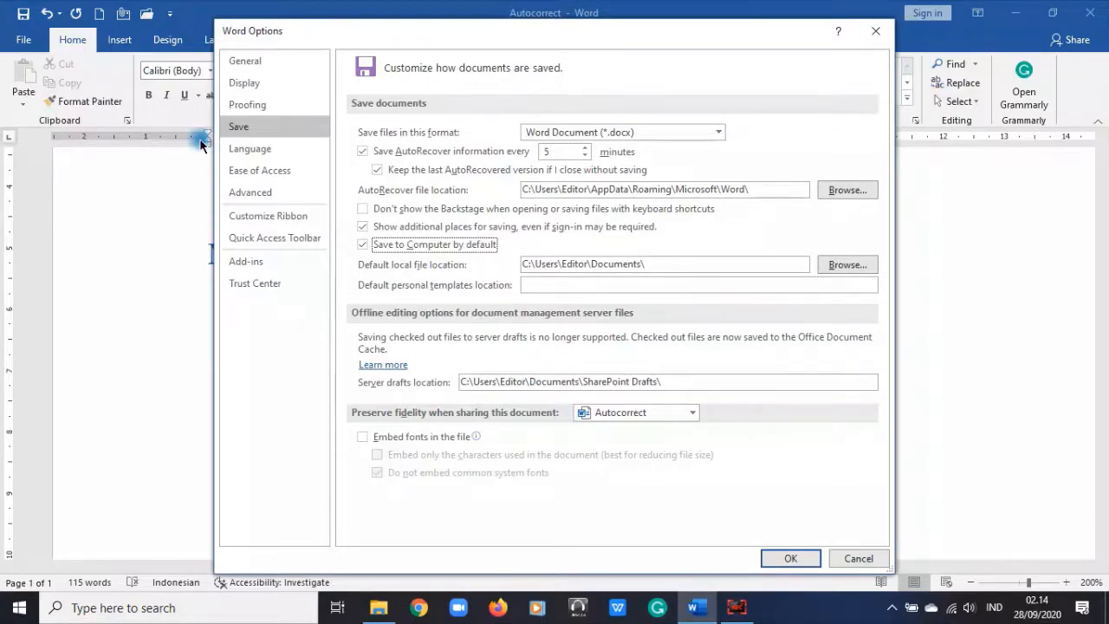
click(247, 149)
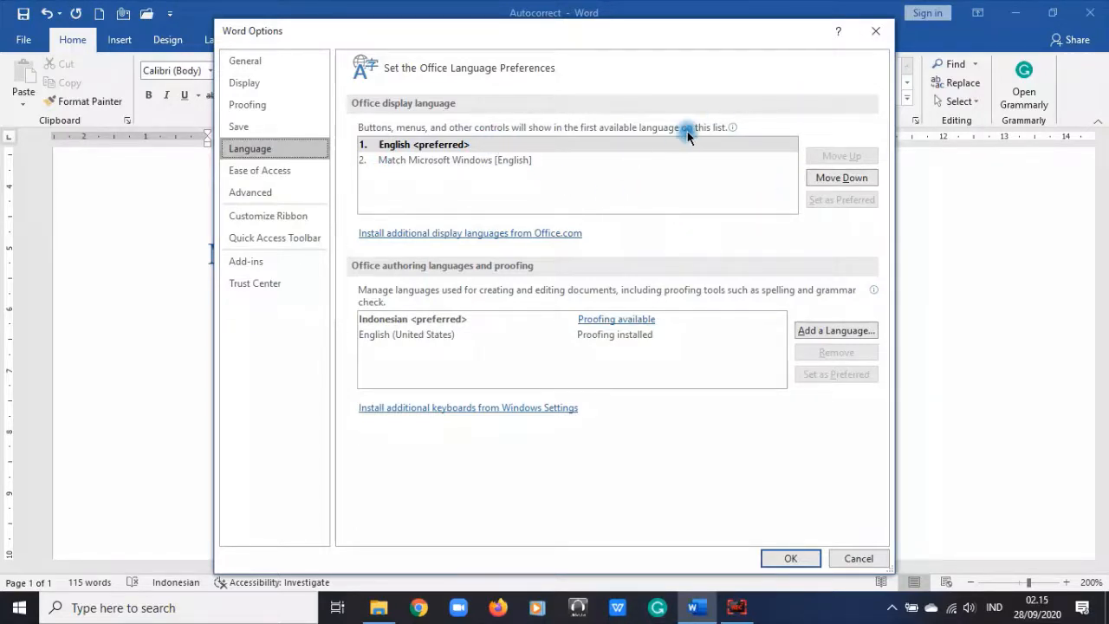
mouse_move(688, 136)
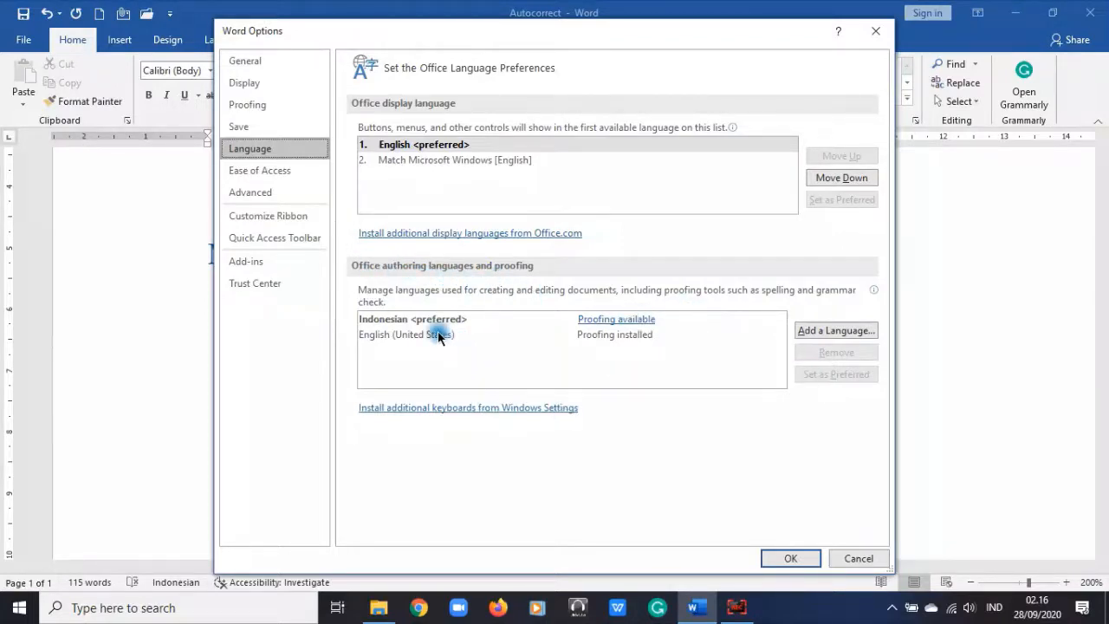
Step: Close Word Options with OK and place the cursor in list item 3
click(792, 557)
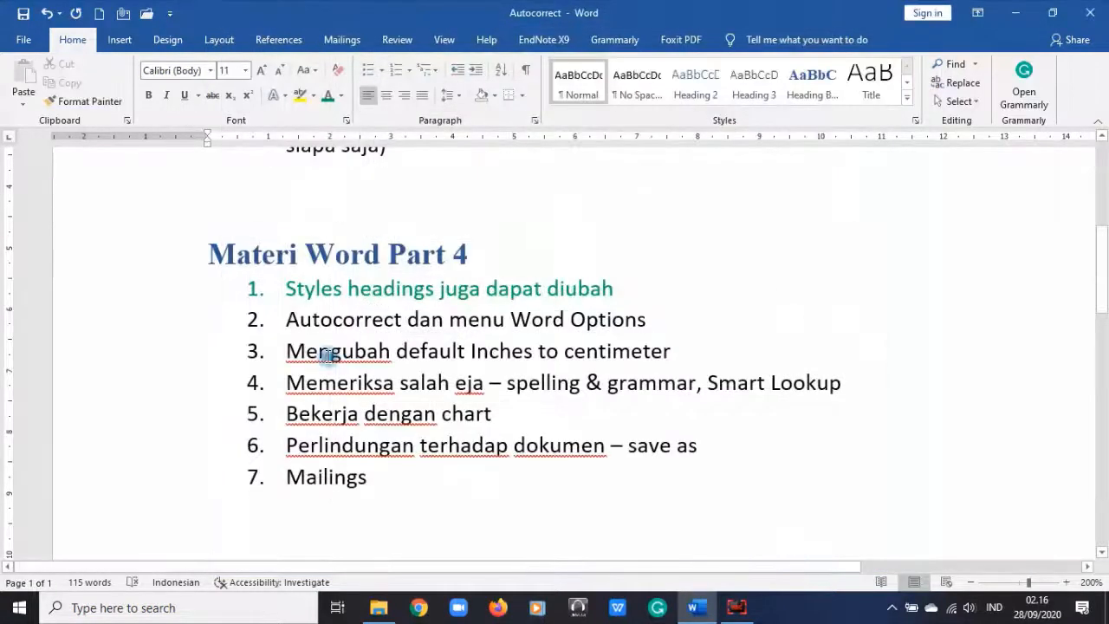
click(355, 351)
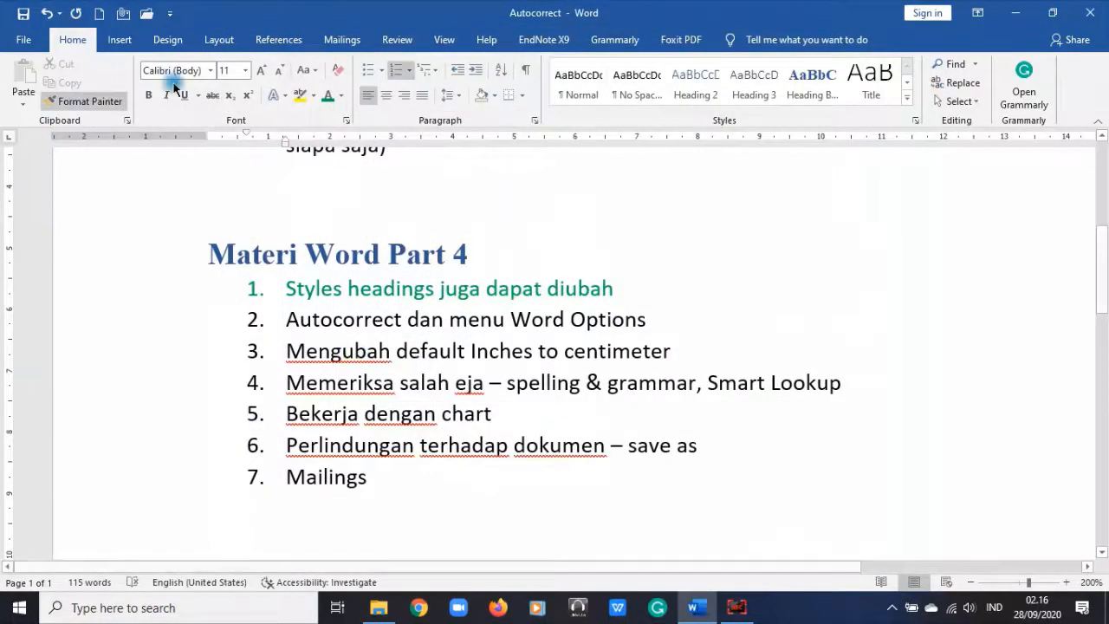
scroll(285, 389, up, 5)
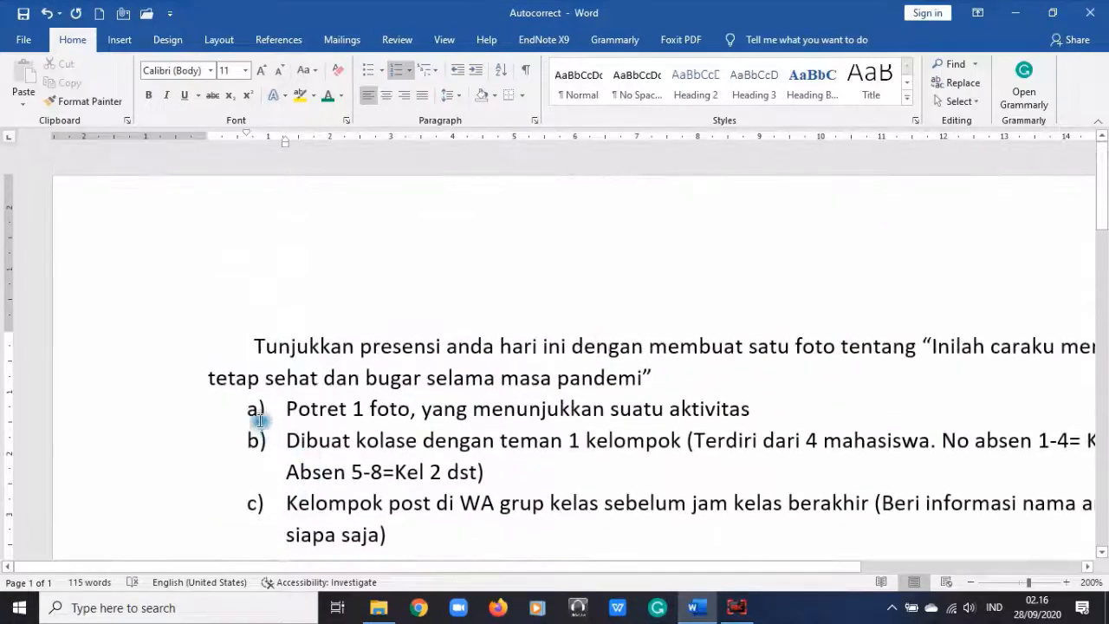
scroll(260, 421, down, 10)
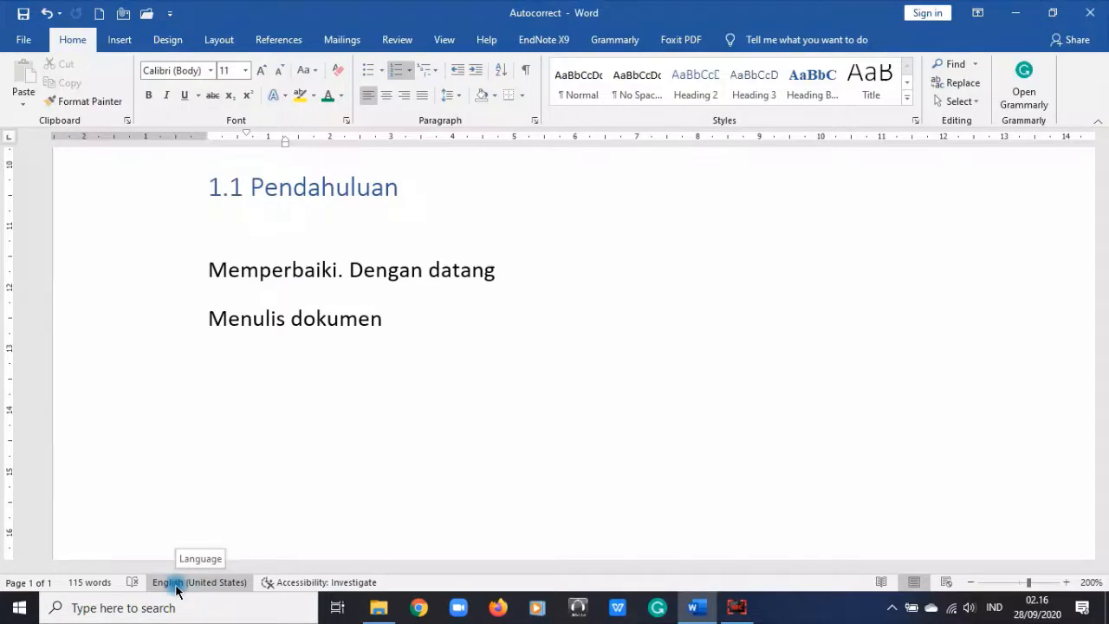
Step: Select all the text and mark its proofing language as English (United States)
scroll(351, 488, up, 4)
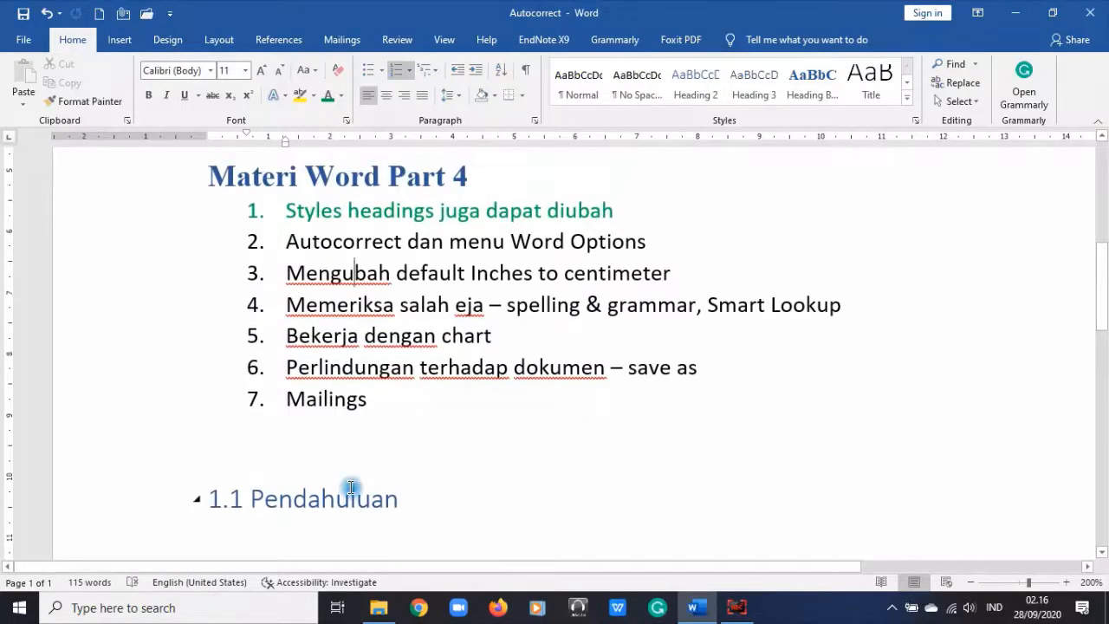
key(ctrl+a)
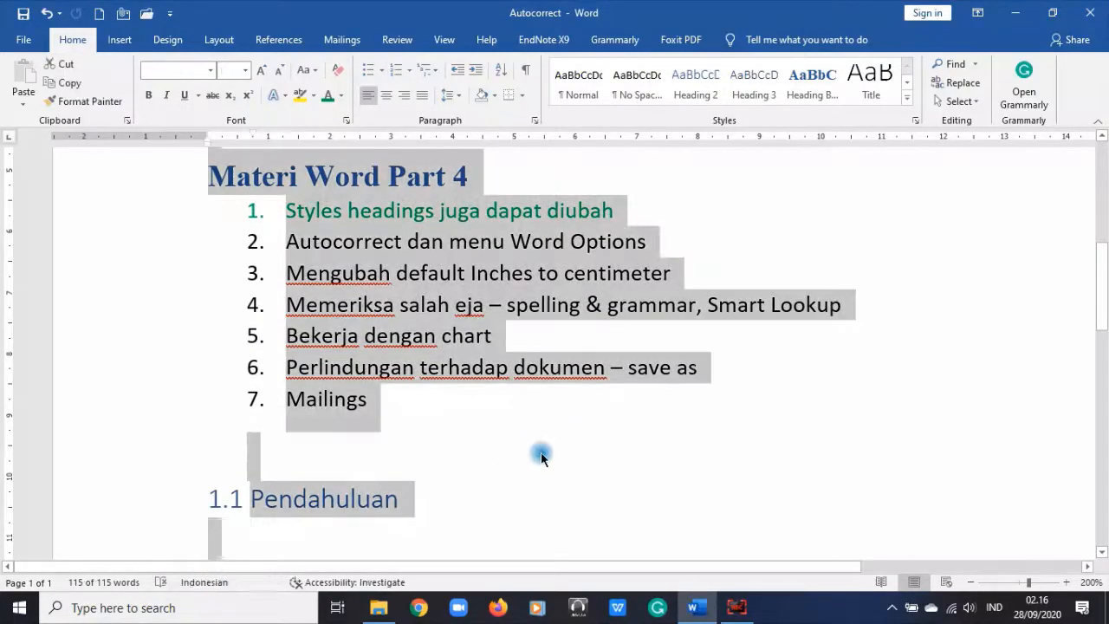
click(211, 585)
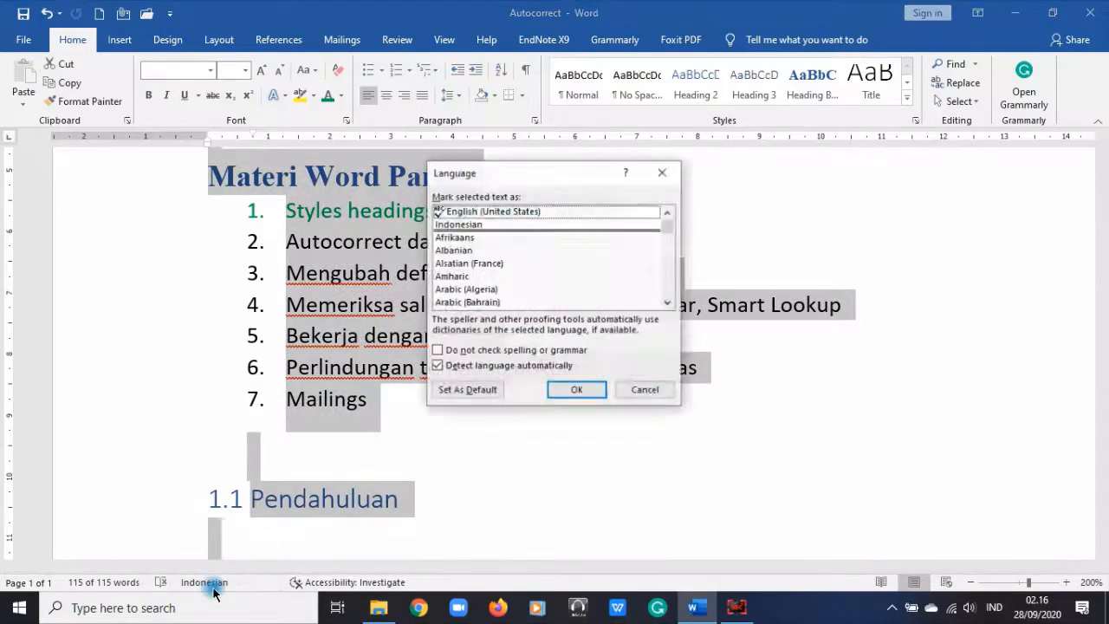
click(486, 217)
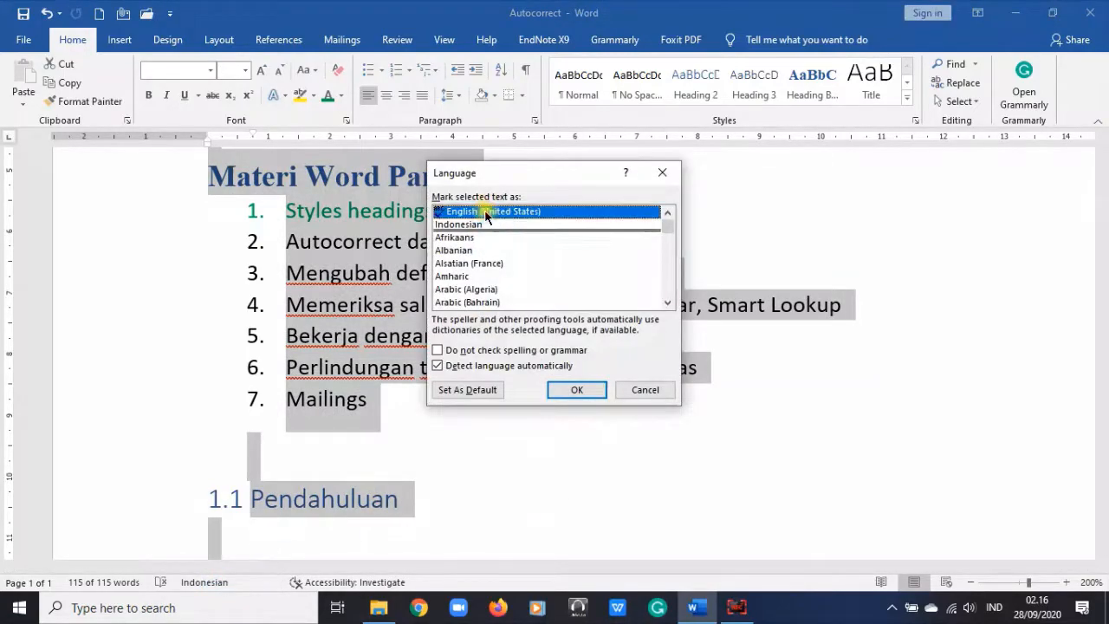
click(586, 389)
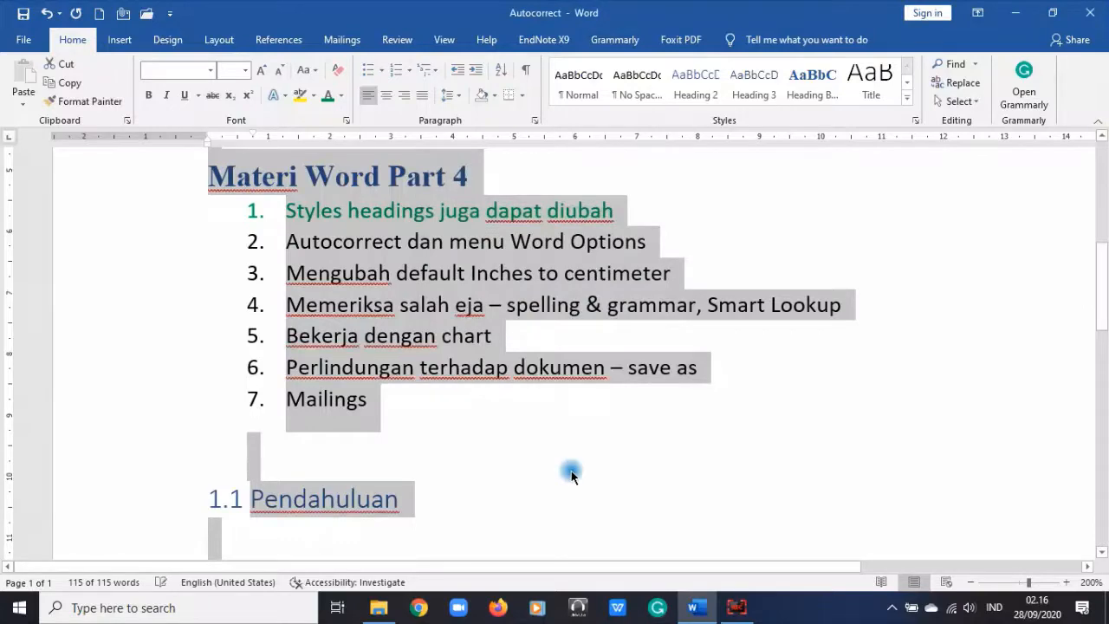
click(571, 470)
scroll(571, 470, down, 5)
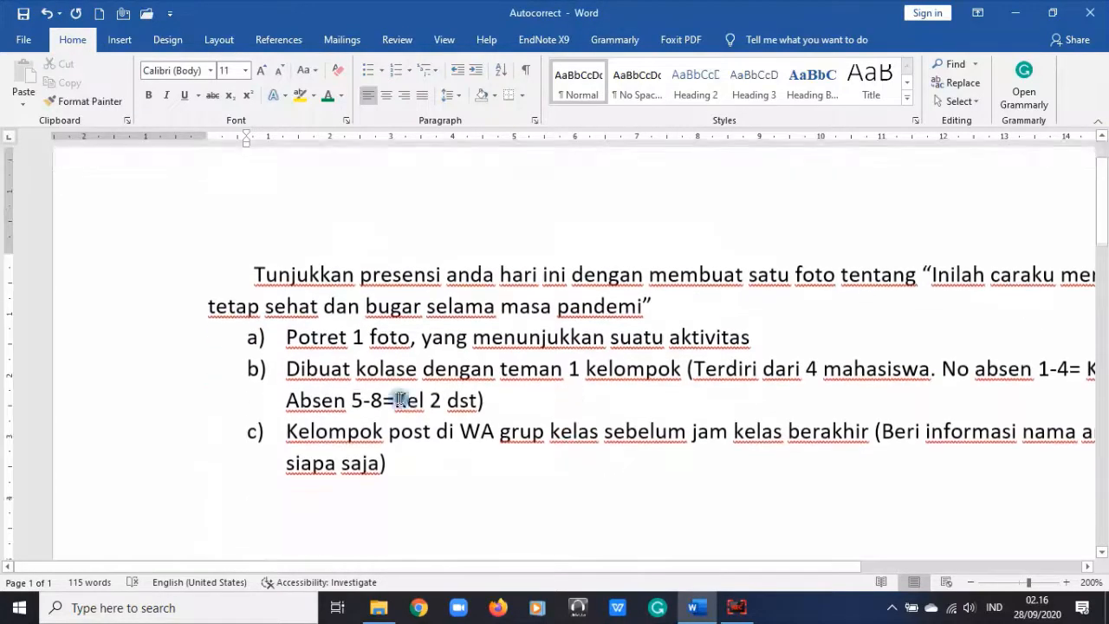
scroll(371, 463, down, 2)
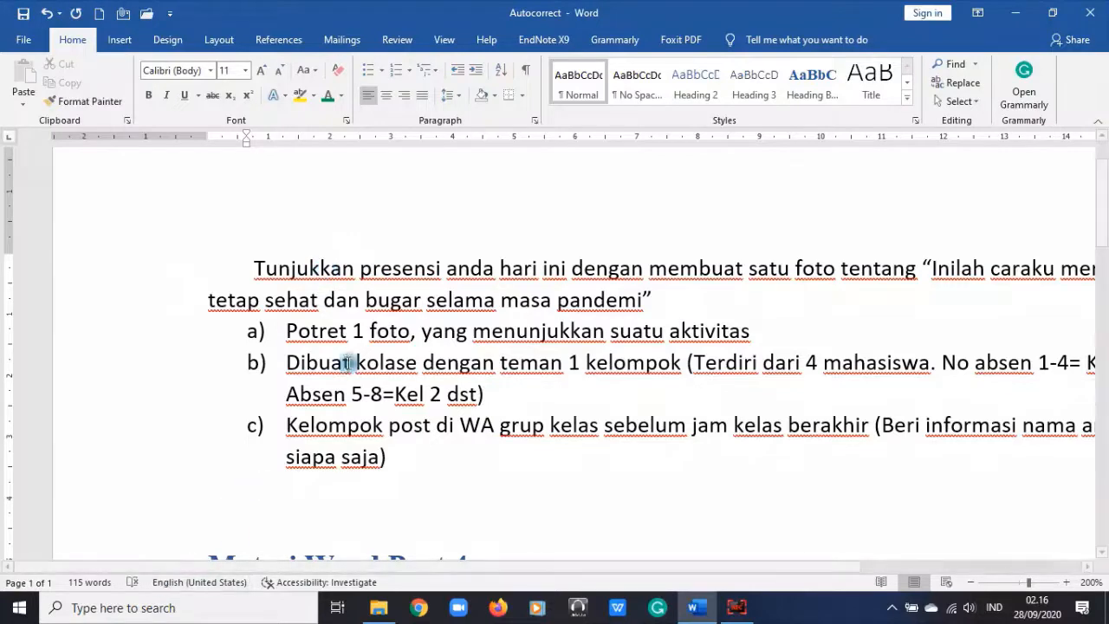
click(297, 269)
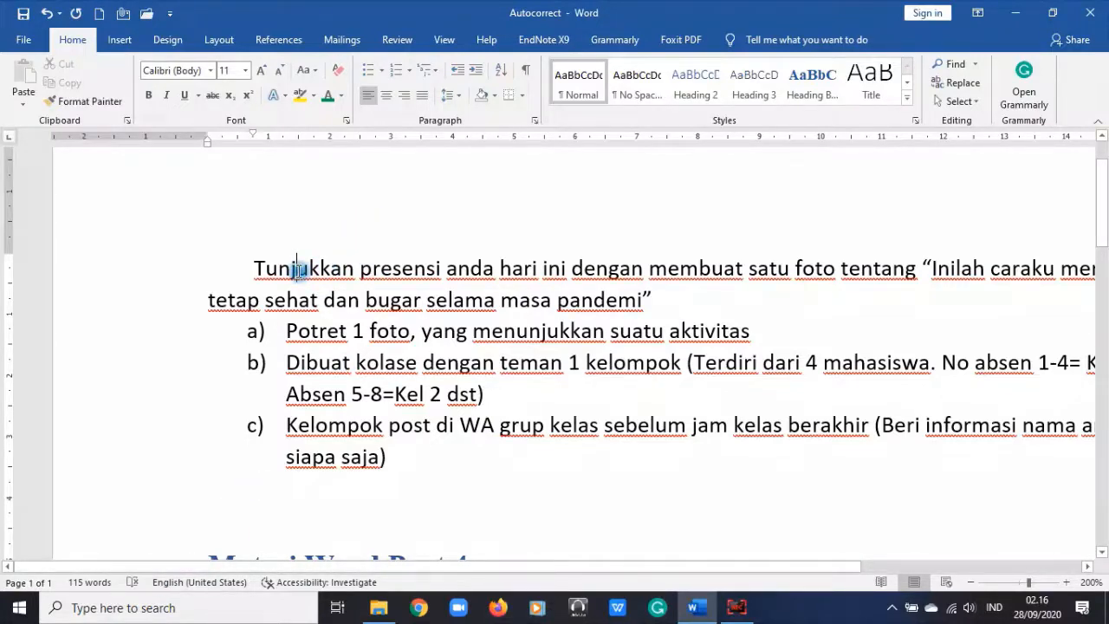
scroll(298, 269, down, 2)
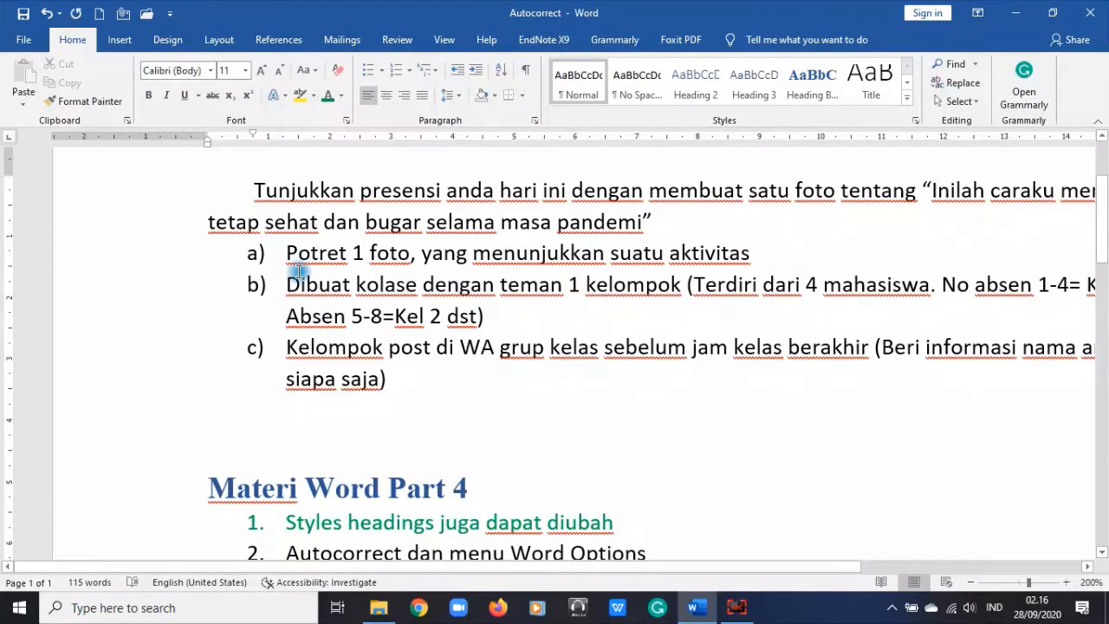
click(412, 349)
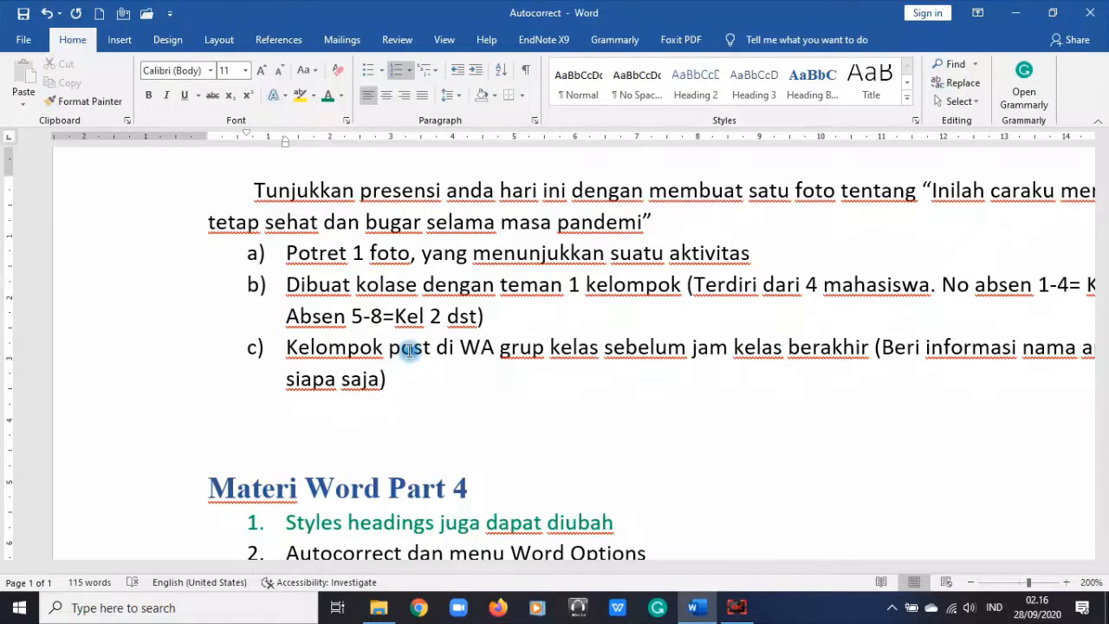
scroll(409, 350, down, 5)
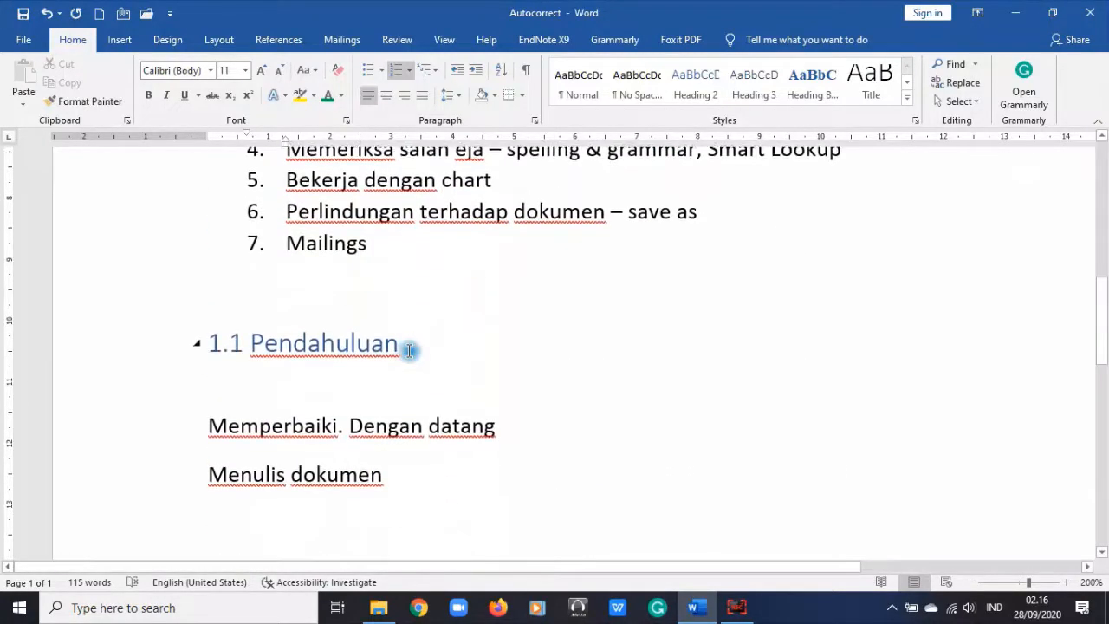
click(325, 218)
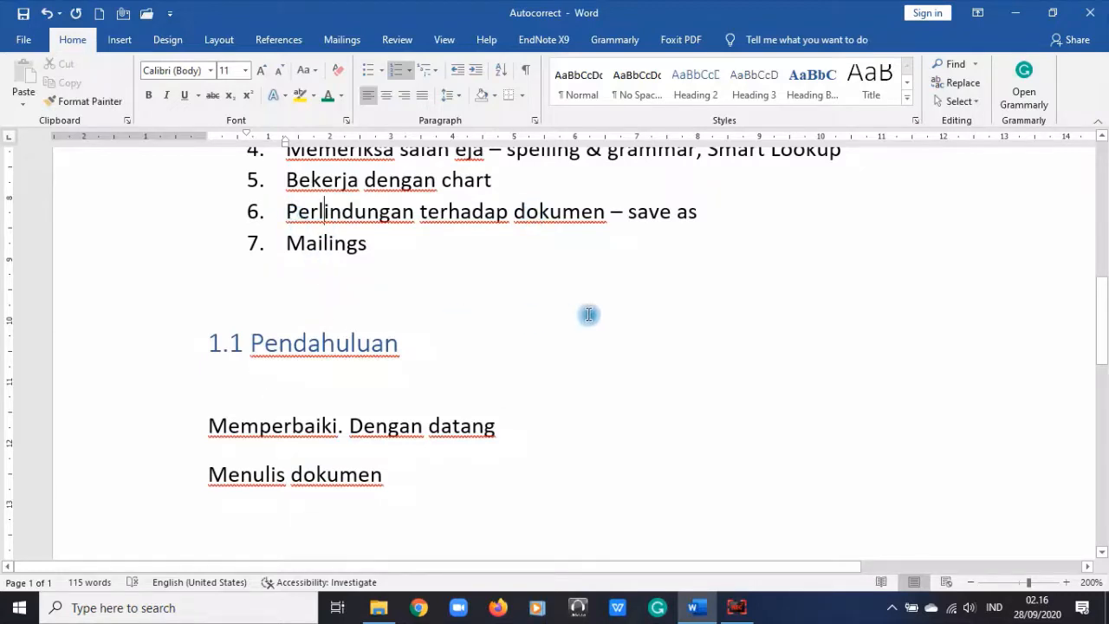
scroll(598, 317, up, 3)
scroll(602, 321, down, 3)
right_click(346, 215)
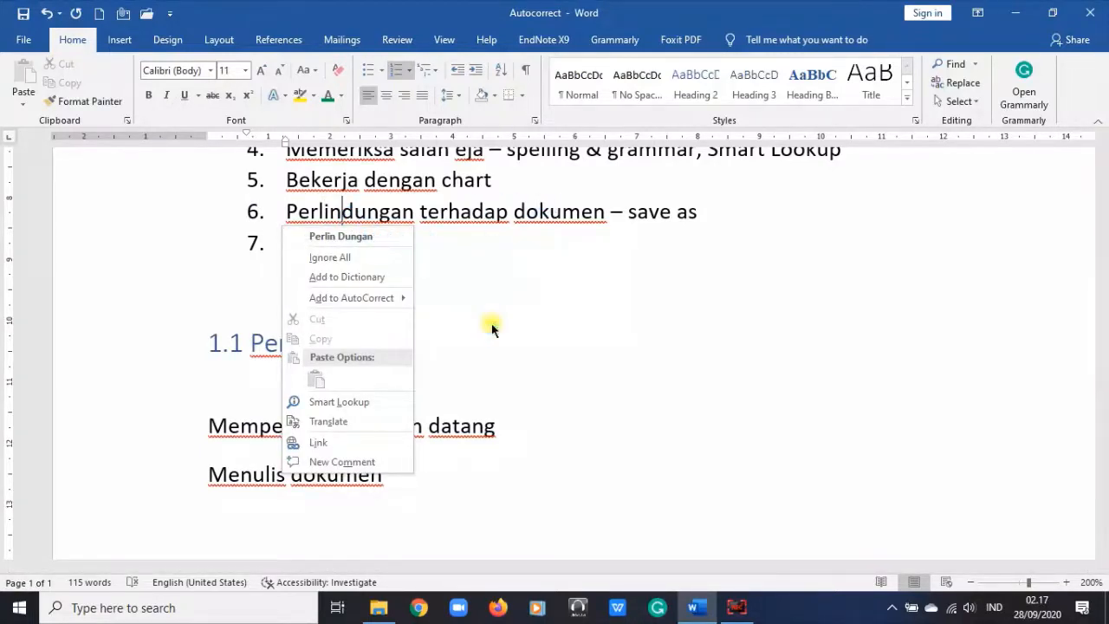
key(Escape)
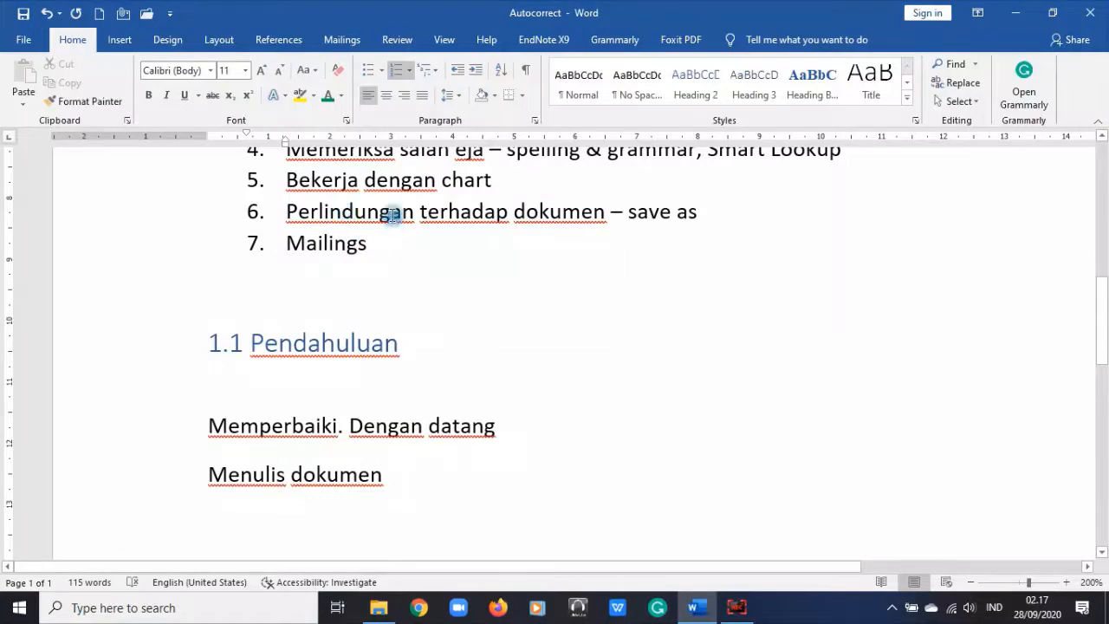
right_click(389, 215)
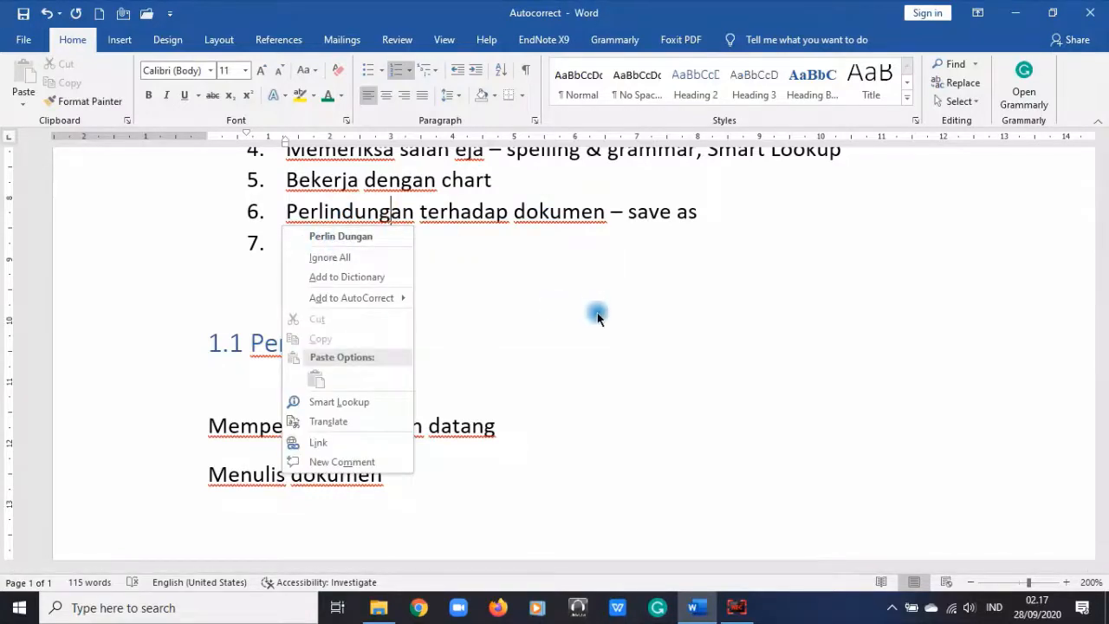
key(Escape)
scroll(483, 350, up, 2)
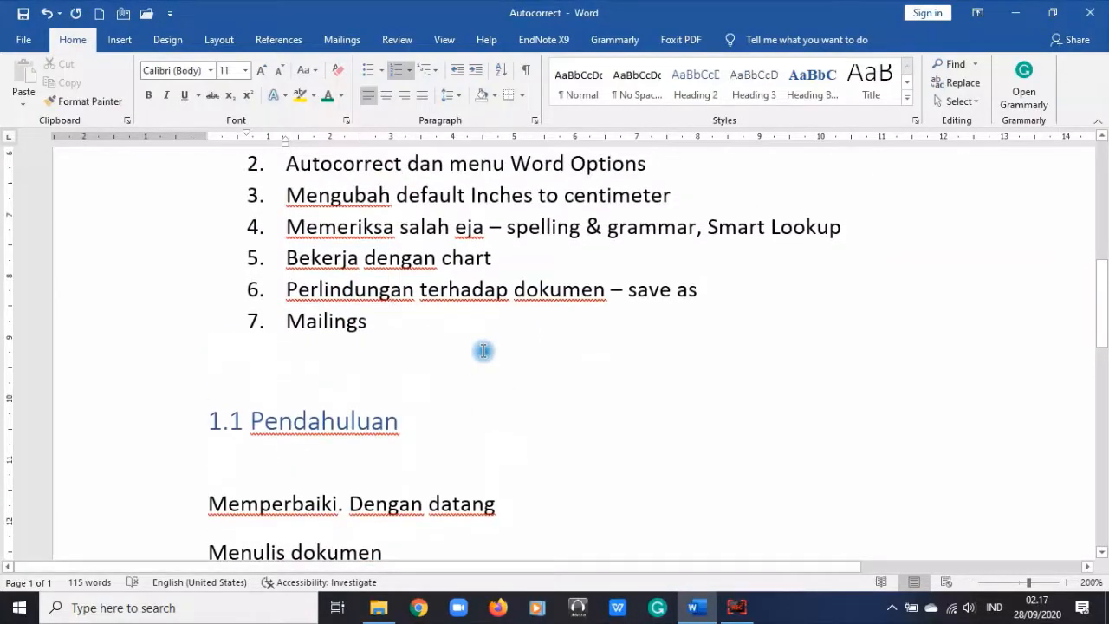
scroll(483, 350, up, 2)
Step: Reopen Word Options, browse Language, Accessibility and Advanced, then show the Customize Ribbon tab list
click(23, 39)
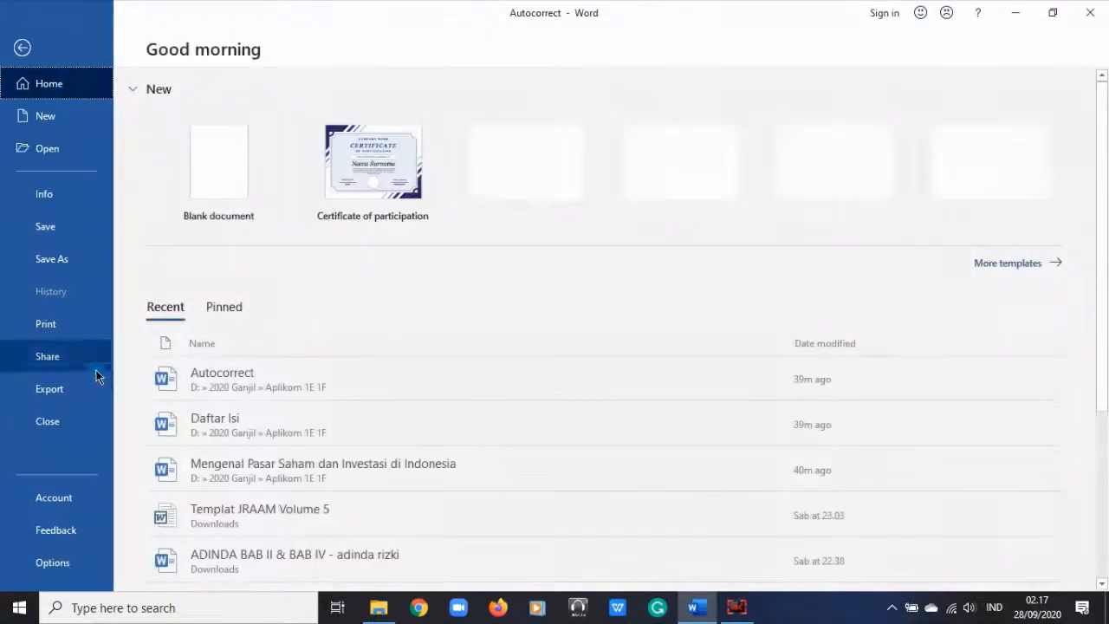
click(54, 562)
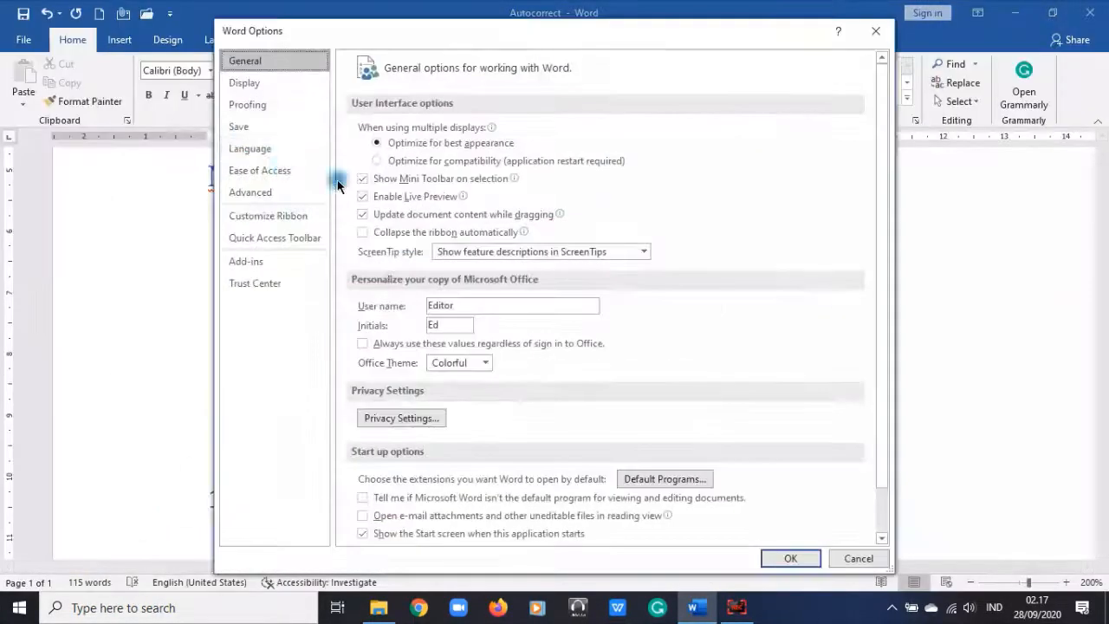
click(274, 148)
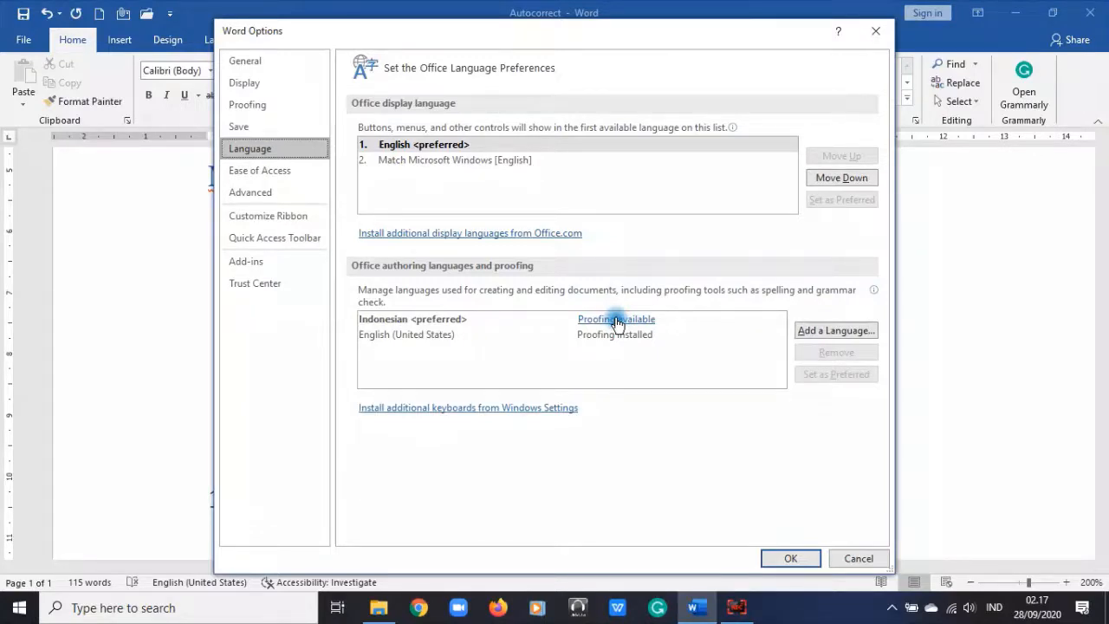
click(247, 178)
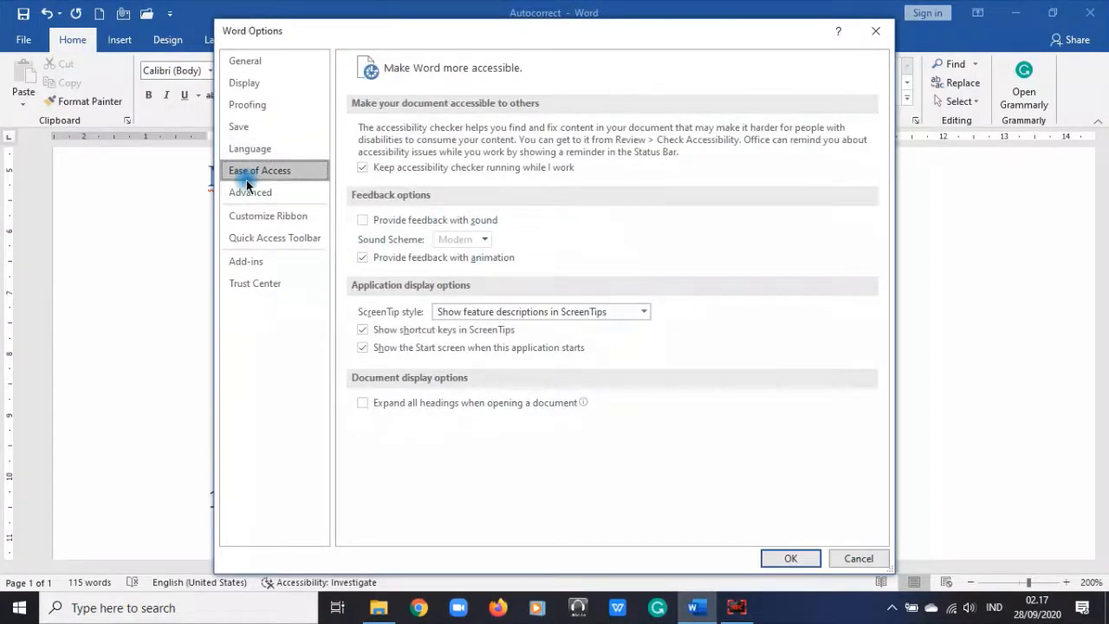
click(248, 205)
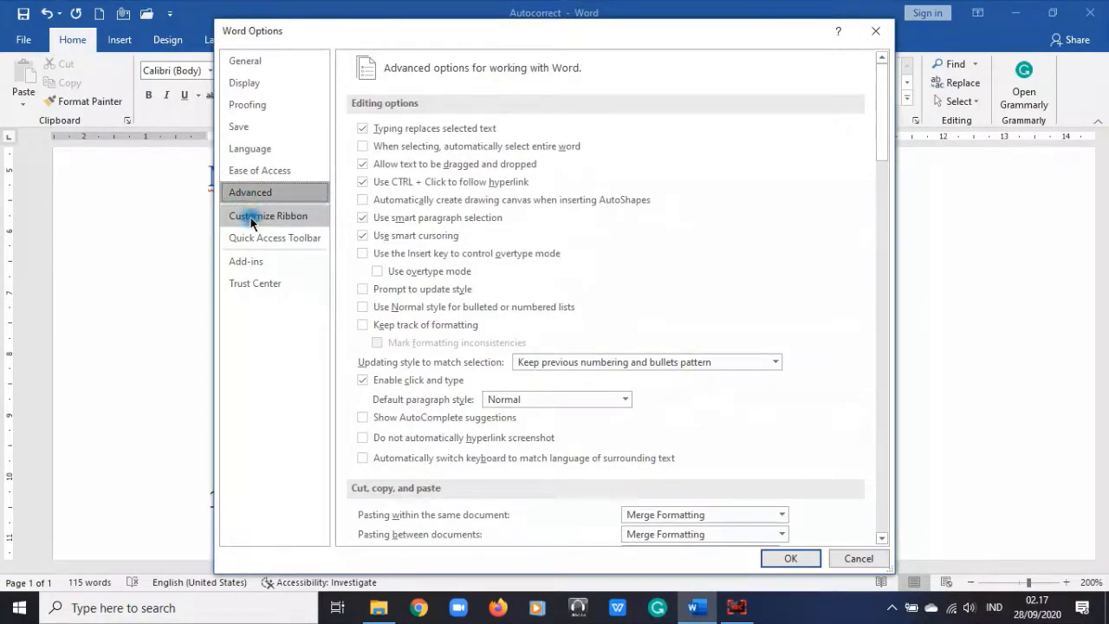
click(252, 221)
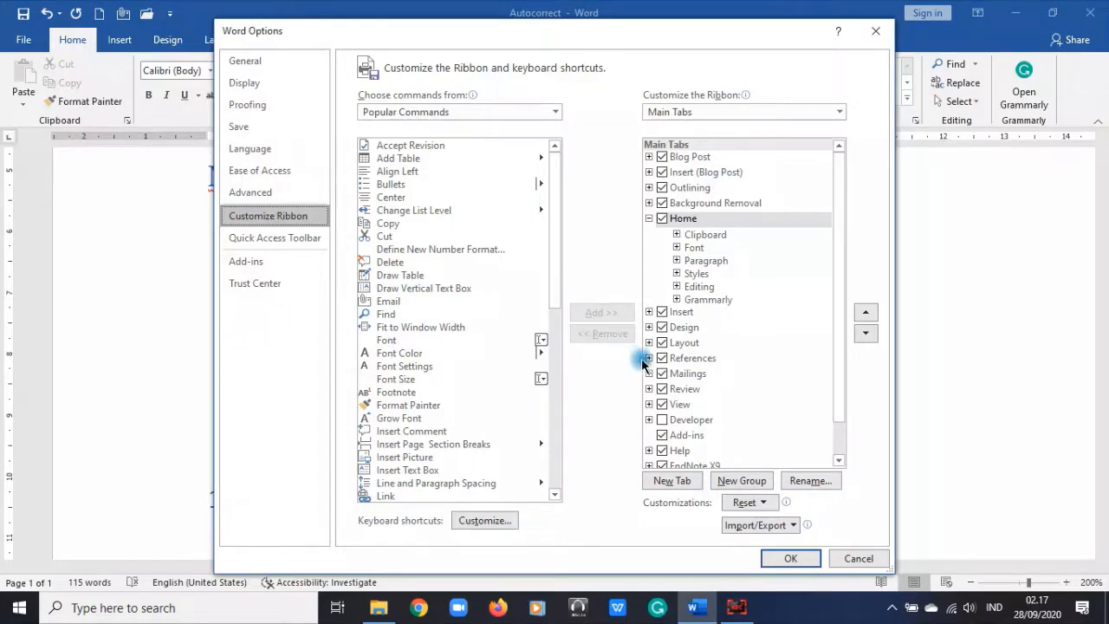
scroll(745, 337, down, 1)
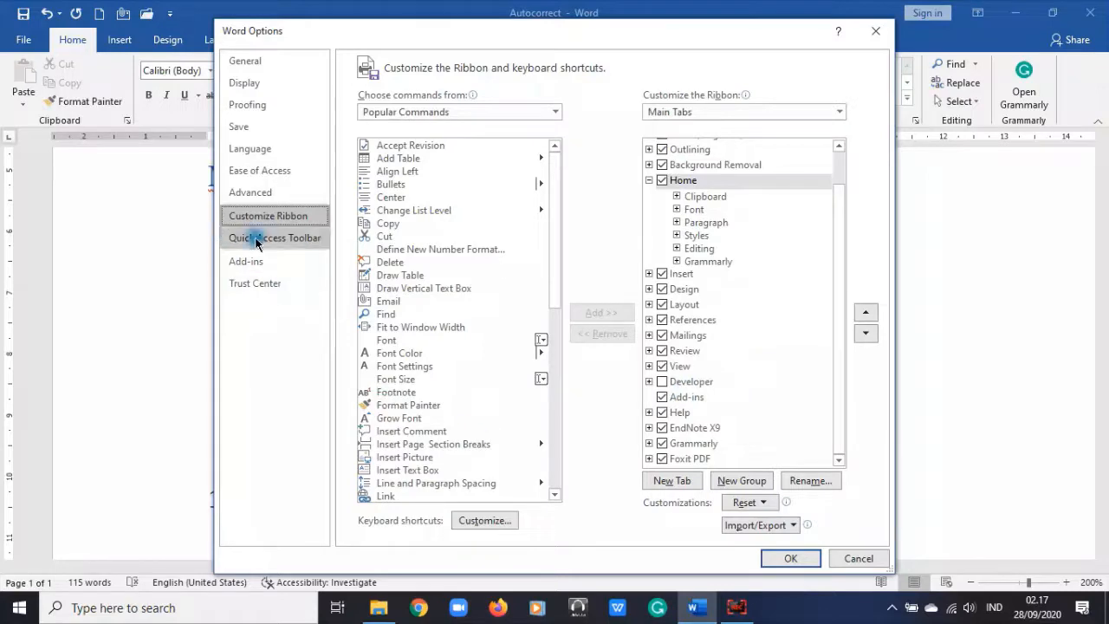
Step: Review the Quick Access Toolbar, Add-ins and Trust Center pages, then close Word Options with OK
click(284, 239)
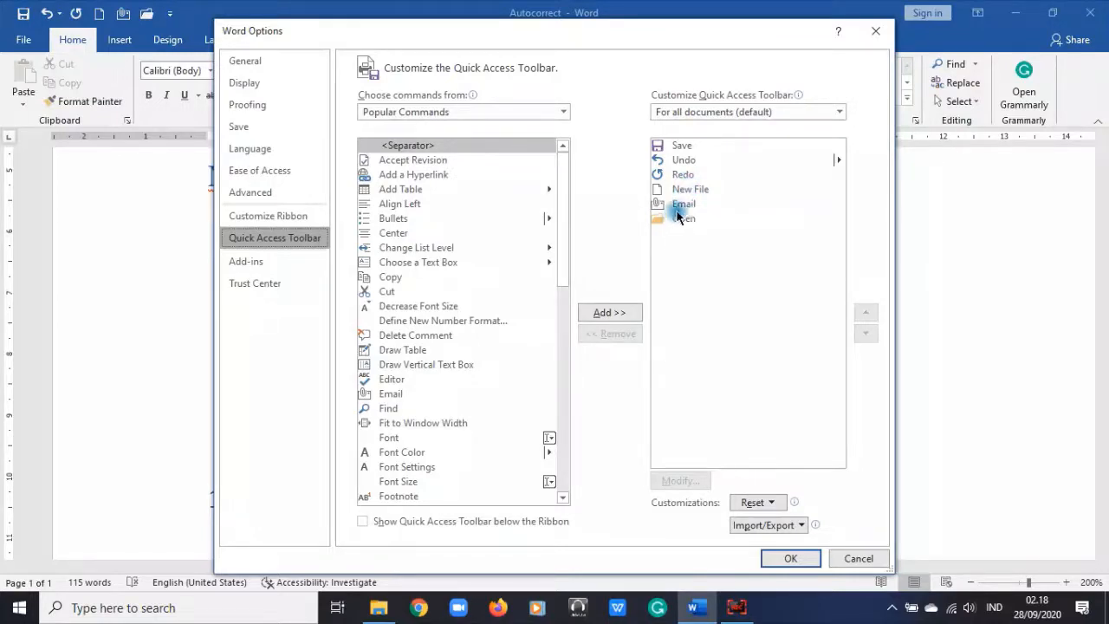
click(283, 267)
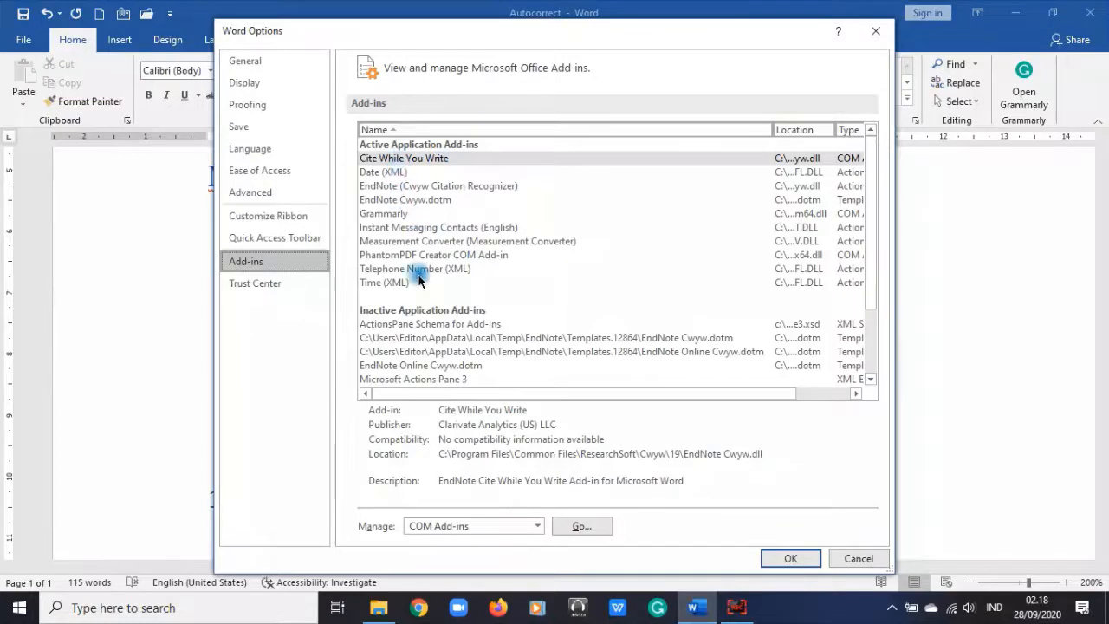
scroll(413, 186, down, 1)
scroll(438, 252, down, 2)
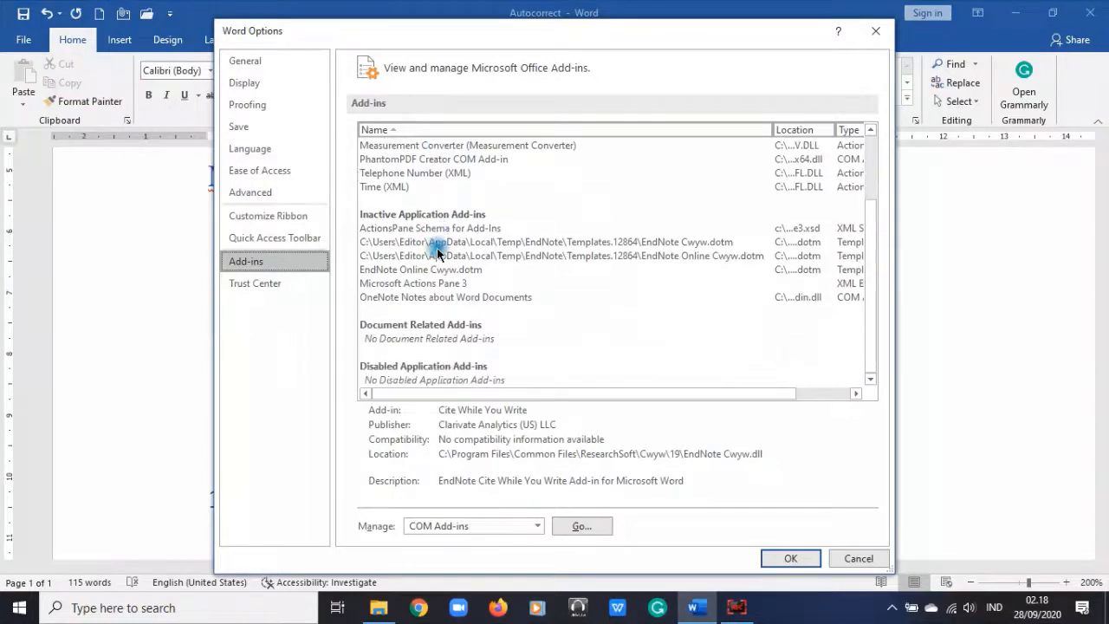
click(272, 286)
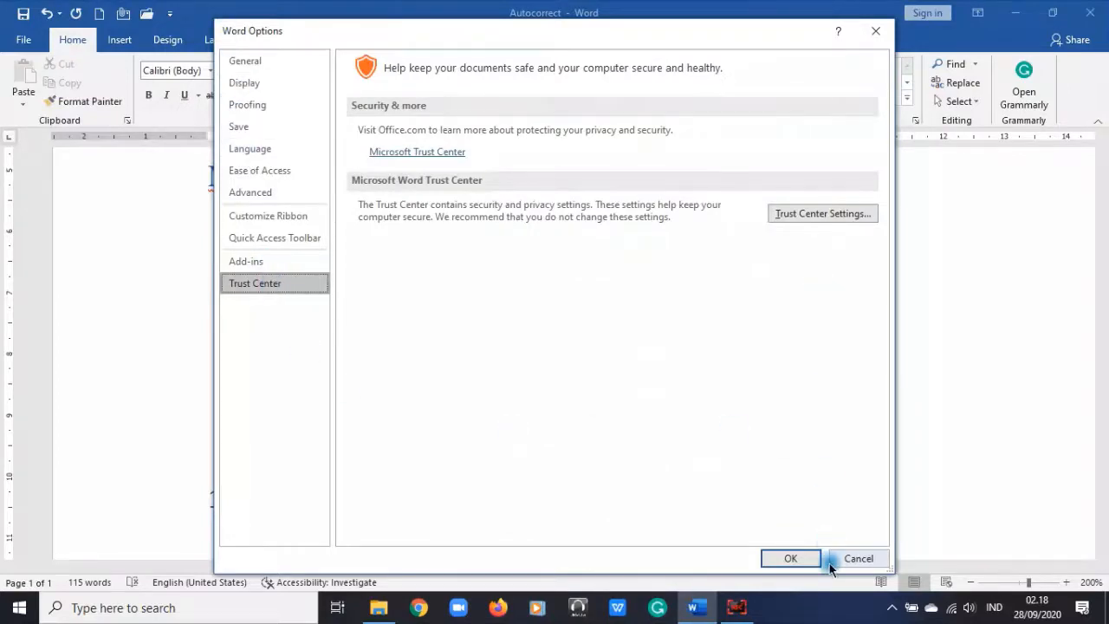
click(780, 557)
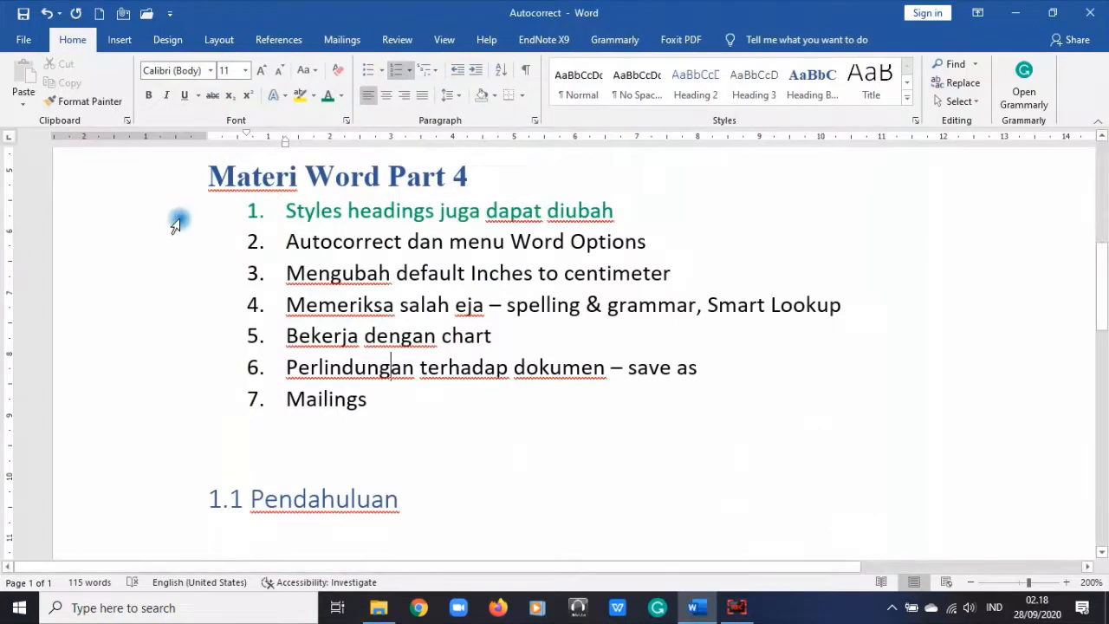
Step: Select list item 2, 'Autocorrect dan menu Word Options', and color it green
click(149, 240)
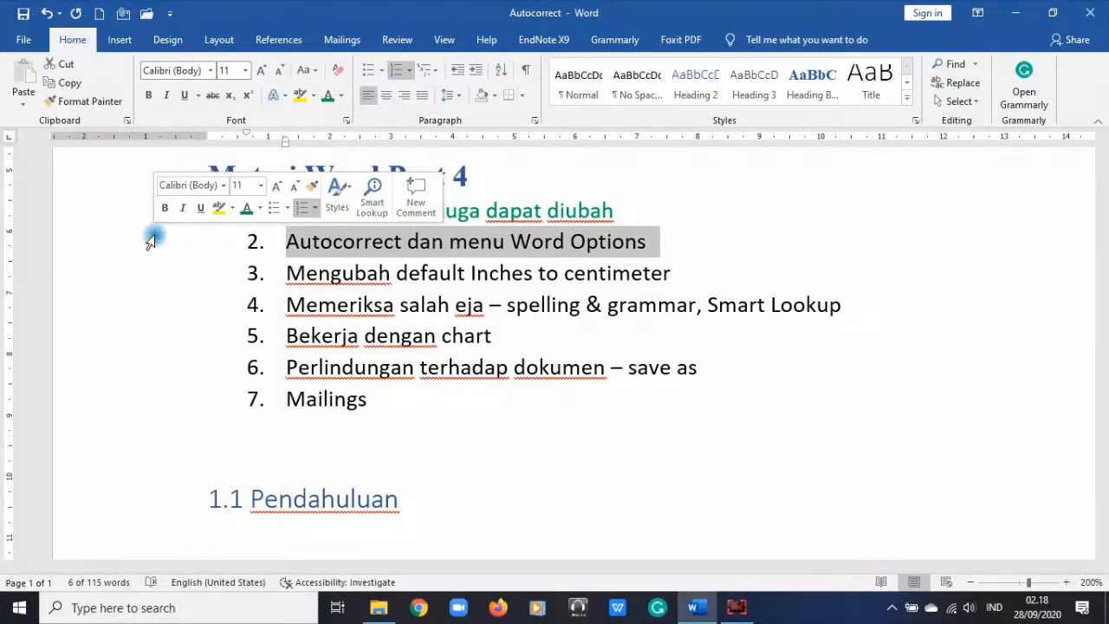
click(548, 358)
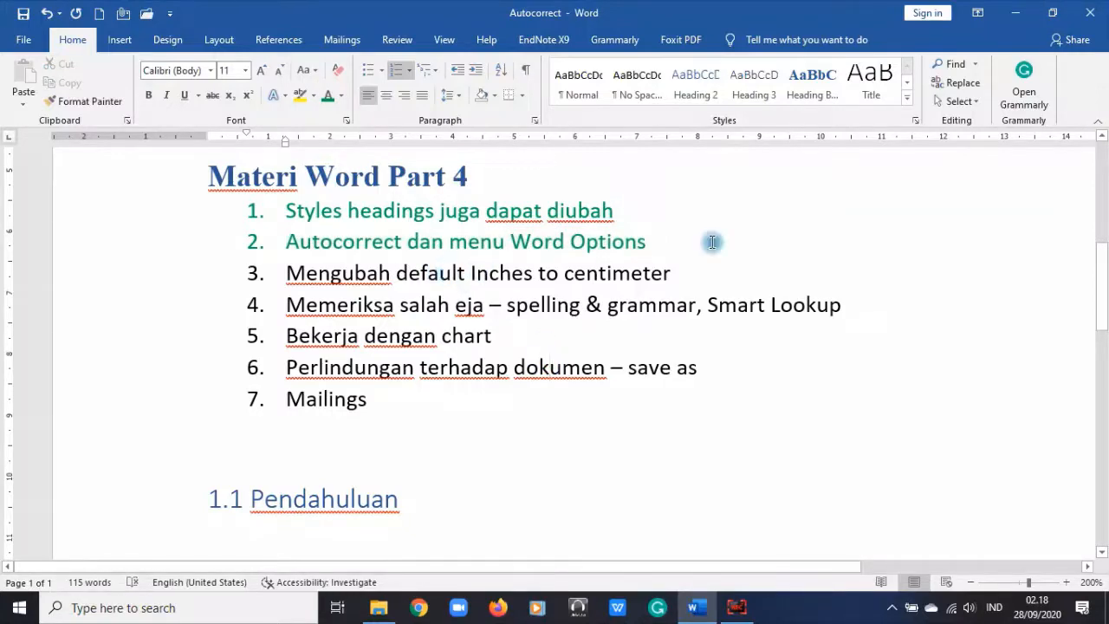
Step: Reopen Word Options and browse the Display, Proofing, Save, Language, Ease of Access and Customize Ribbon pages
click(23, 40)
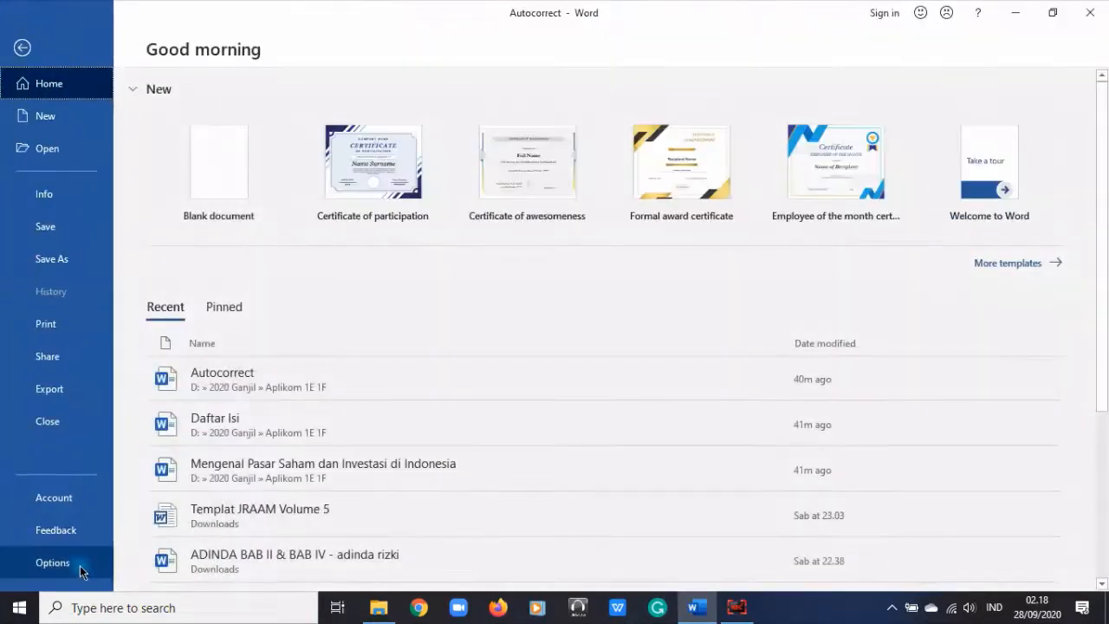
click(80, 565)
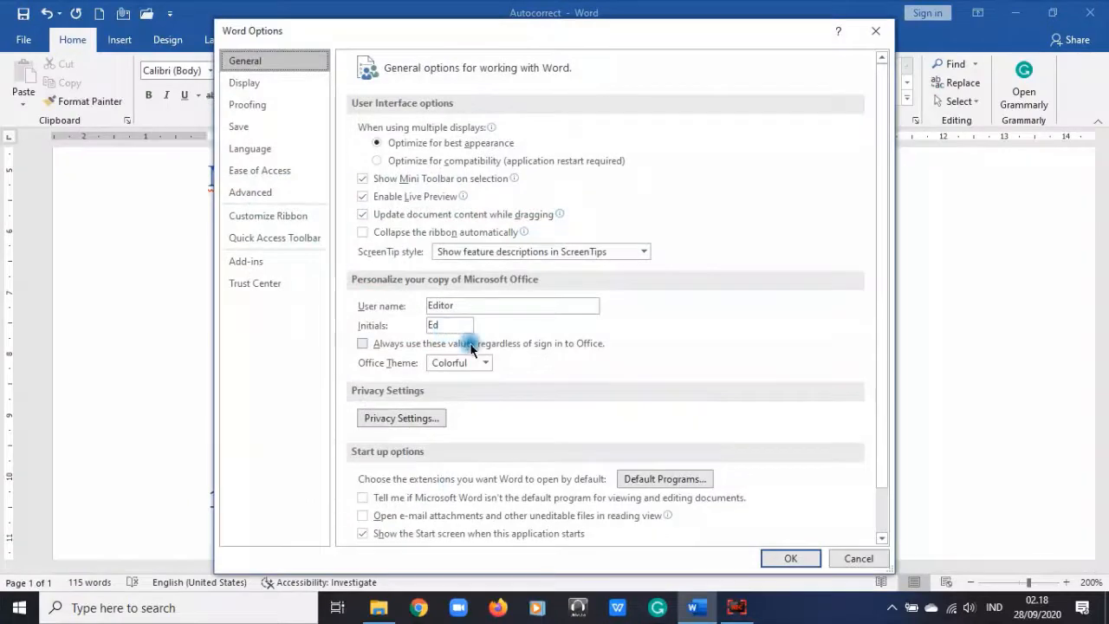
scroll(470, 349, down, 2)
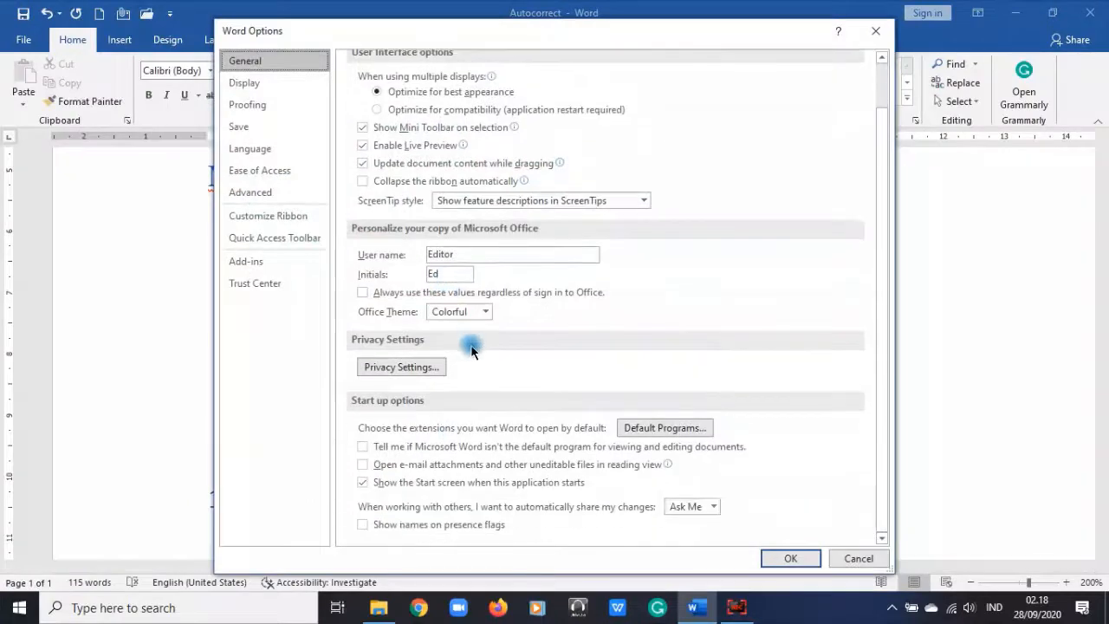
click(252, 90)
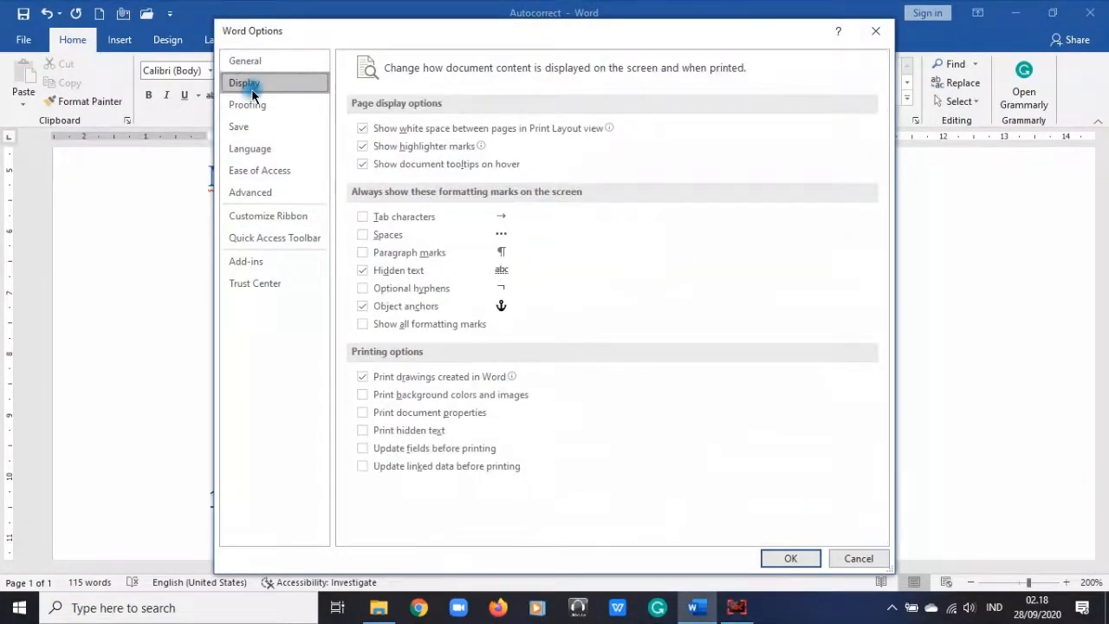
click(251, 106)
scroll(578, 368, down, 2)
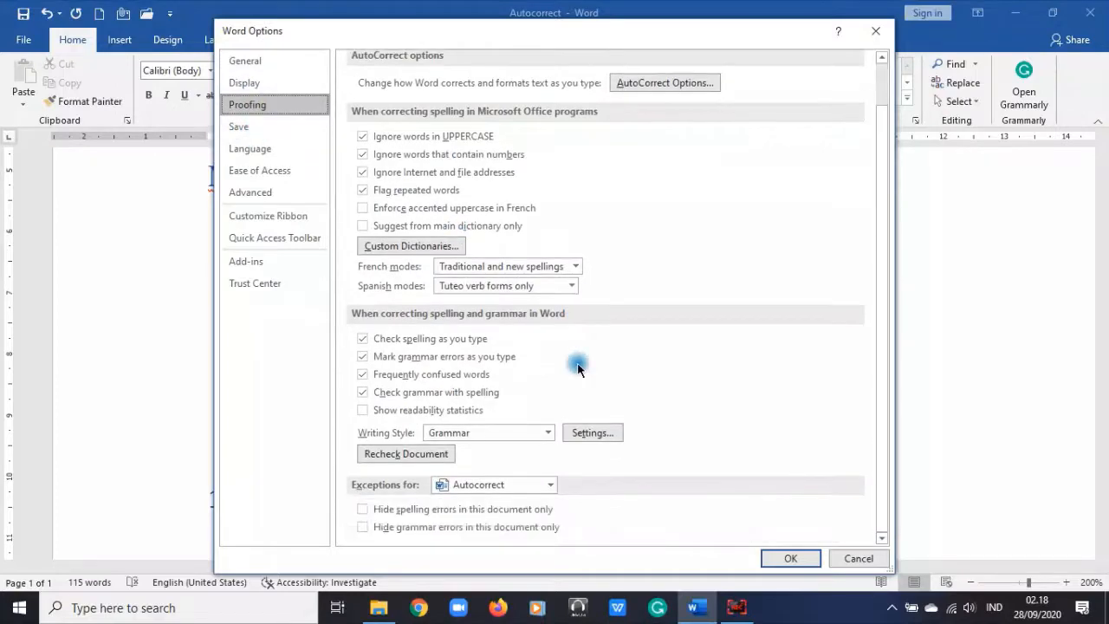
click(247, 126)
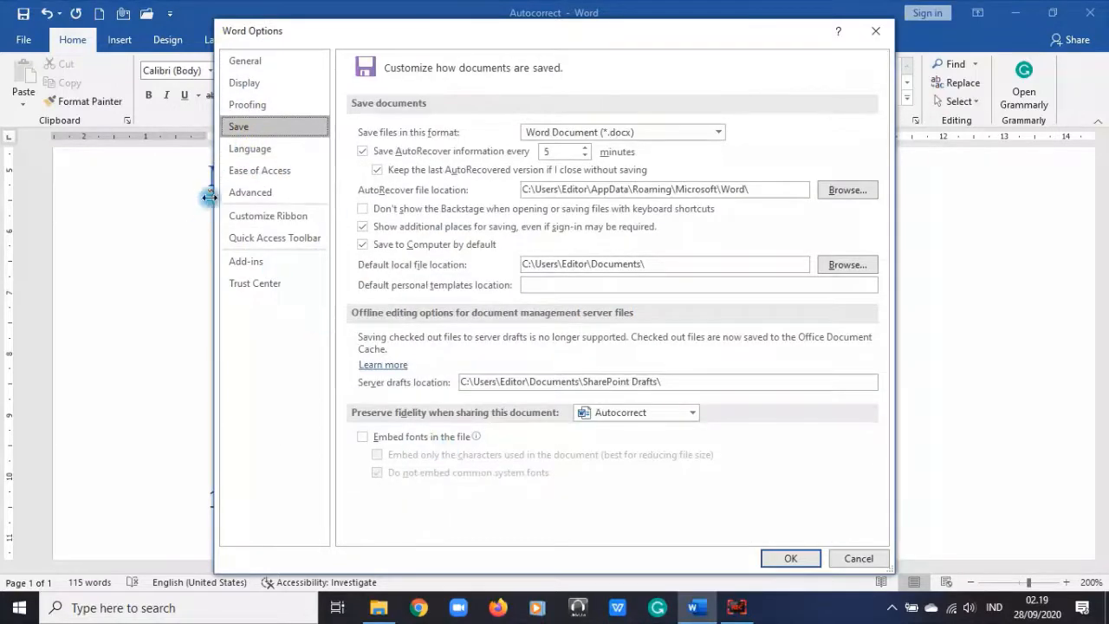
click(248, 148)
click(253, 171)
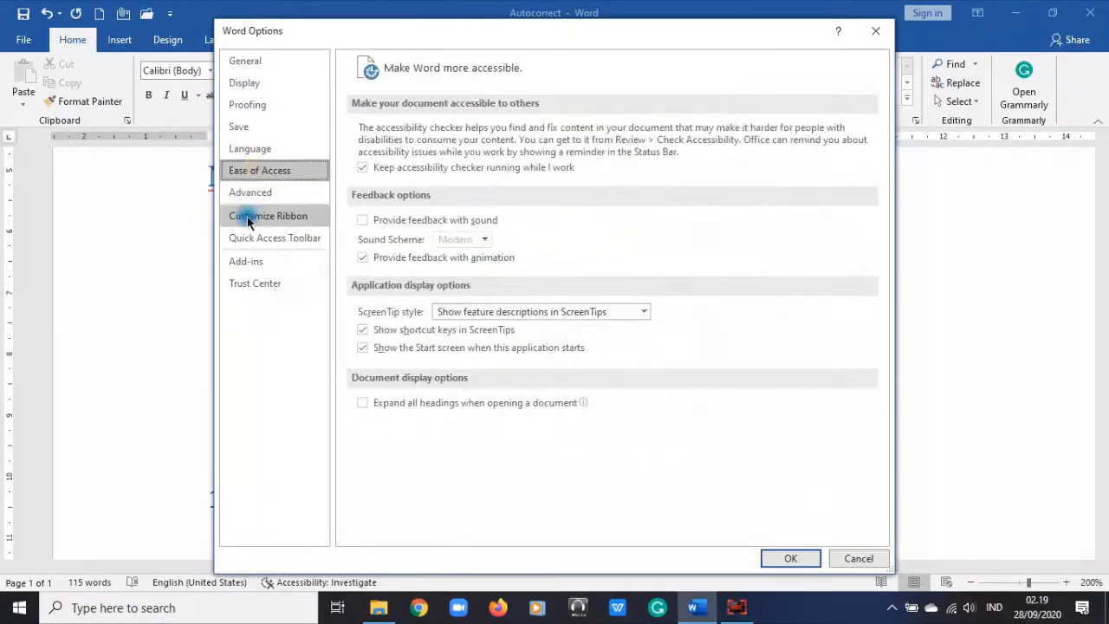
click(248, 216)
Step: On the Advanced page, scroll to the Cut, copy, and paste settings using Merge Formatting
click(245, 192)
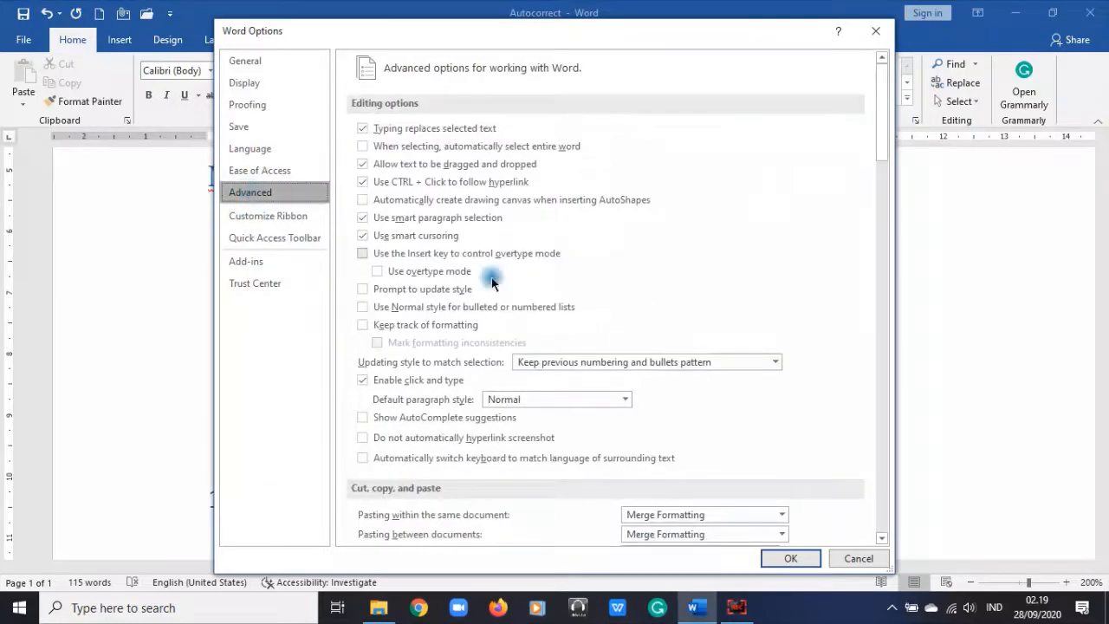
scroll(760, 393, down, 7)
scroll(761, 392, down, 7)
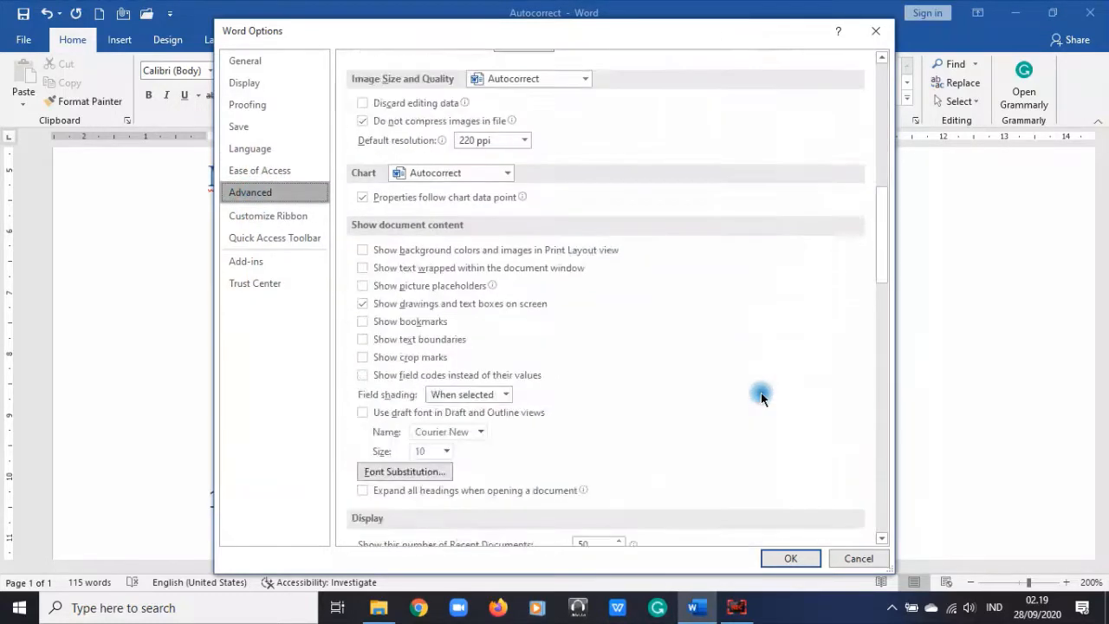
scroll(761, 393, down, 5)
scroll(761, 392, down, 1)
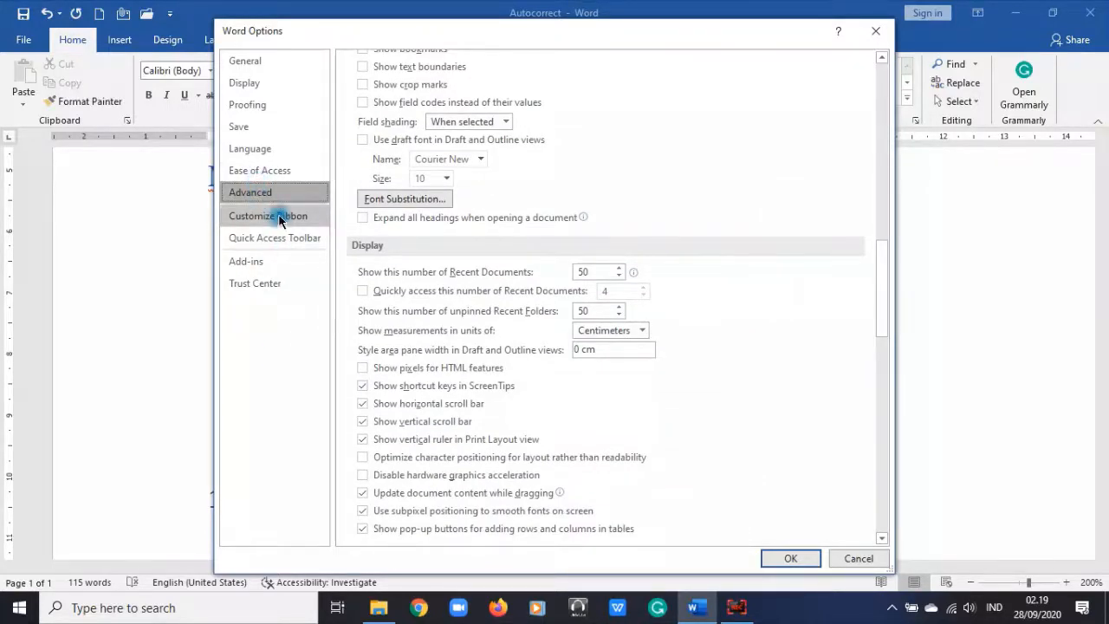
scroll(495, 463, up, 12)
scroll(493, 466, up, 11)
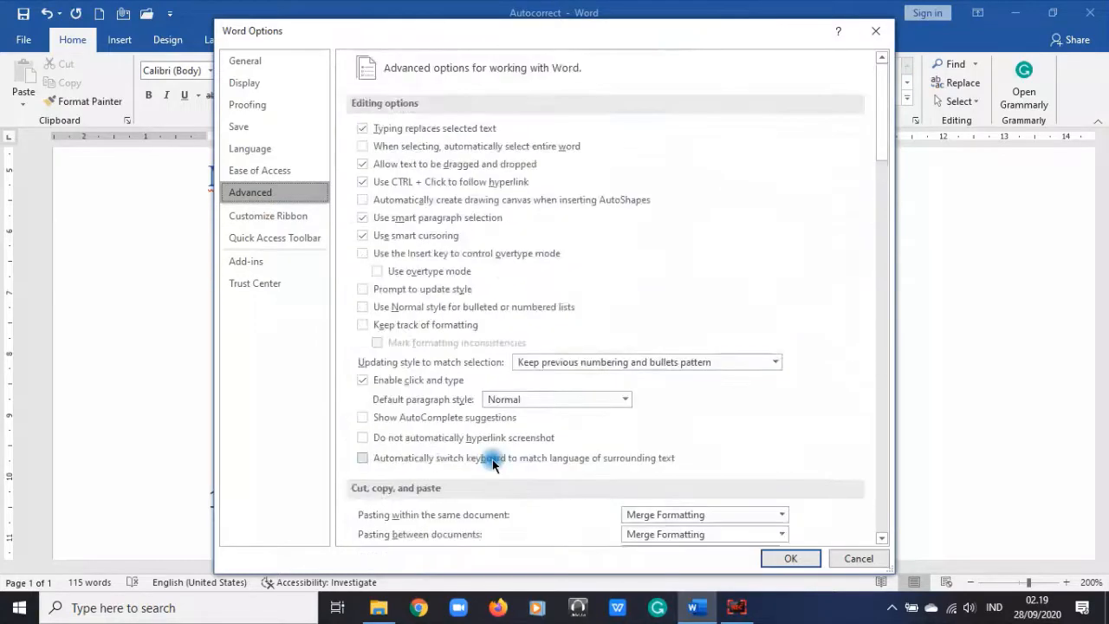
scroll(547, 193, down, 1)
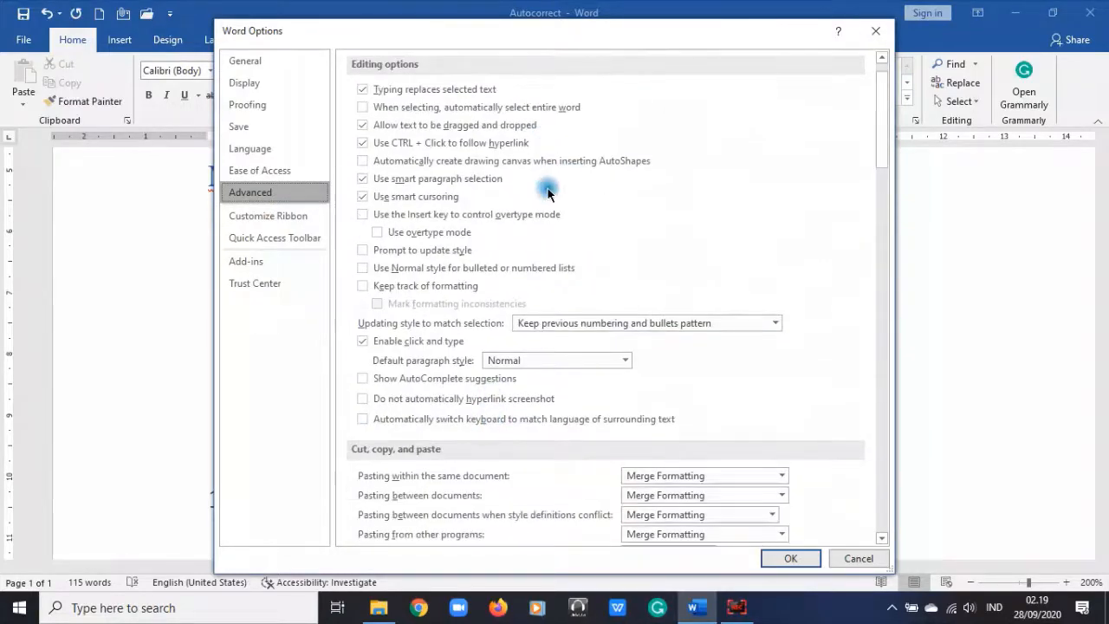
scroll(547, 192, down, 7)
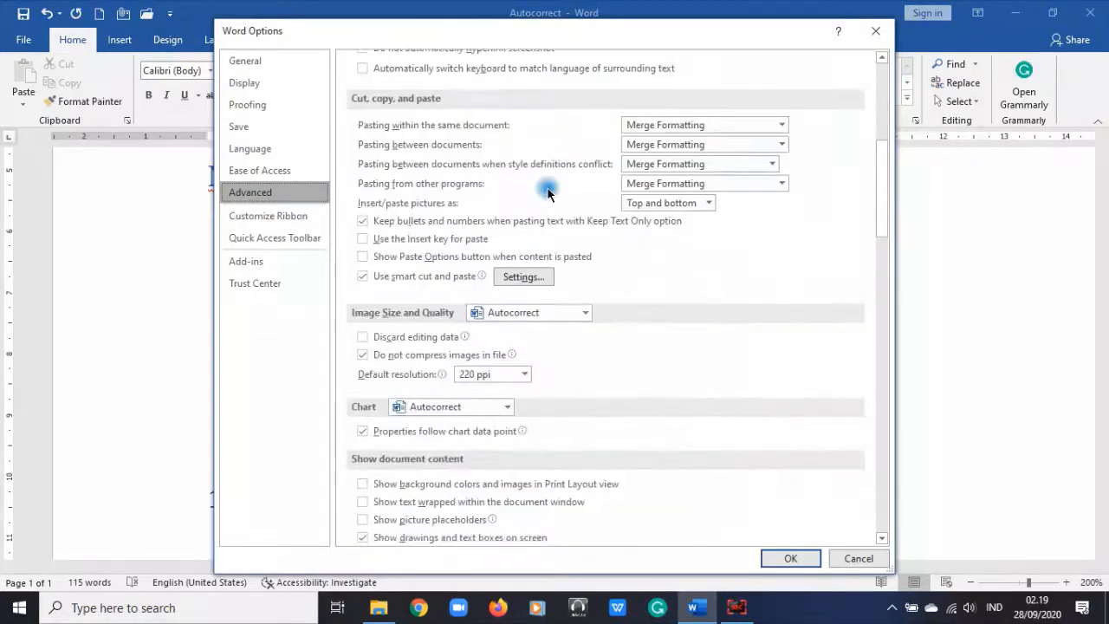
scroll(548, 192, up, 8)
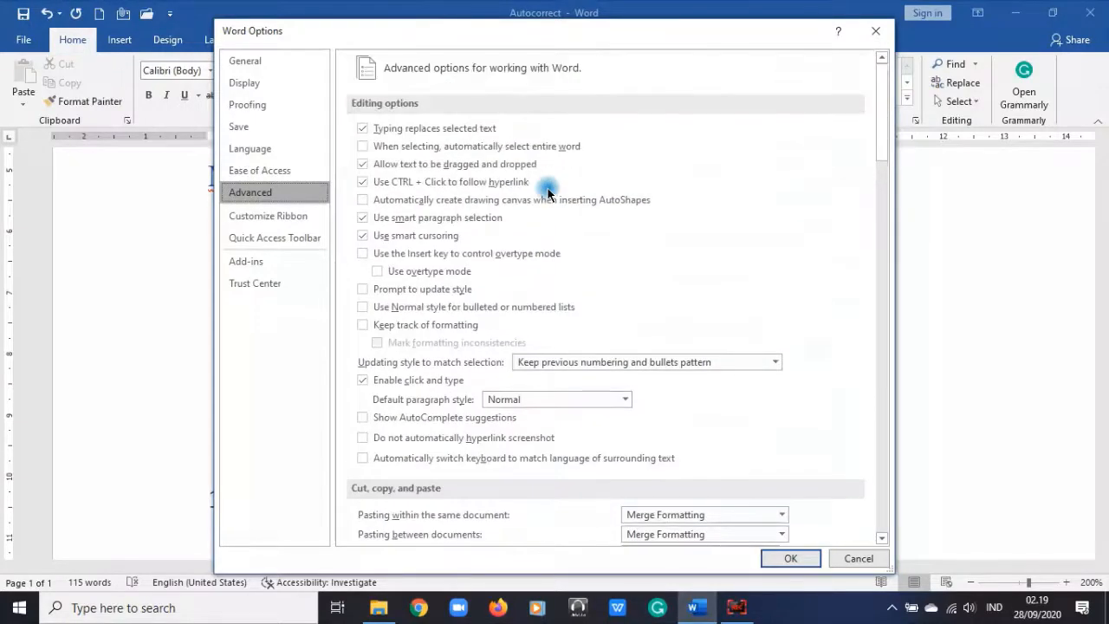
scroll(548, 192, down, 5)
scroll(548, 193, down, 4)
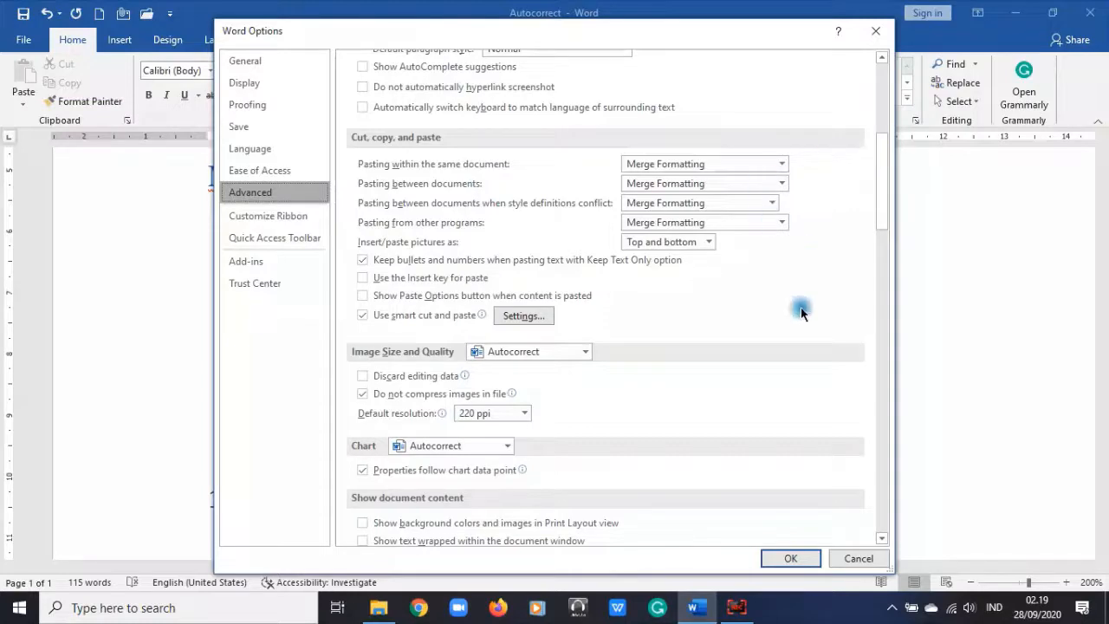
click(768, 163)
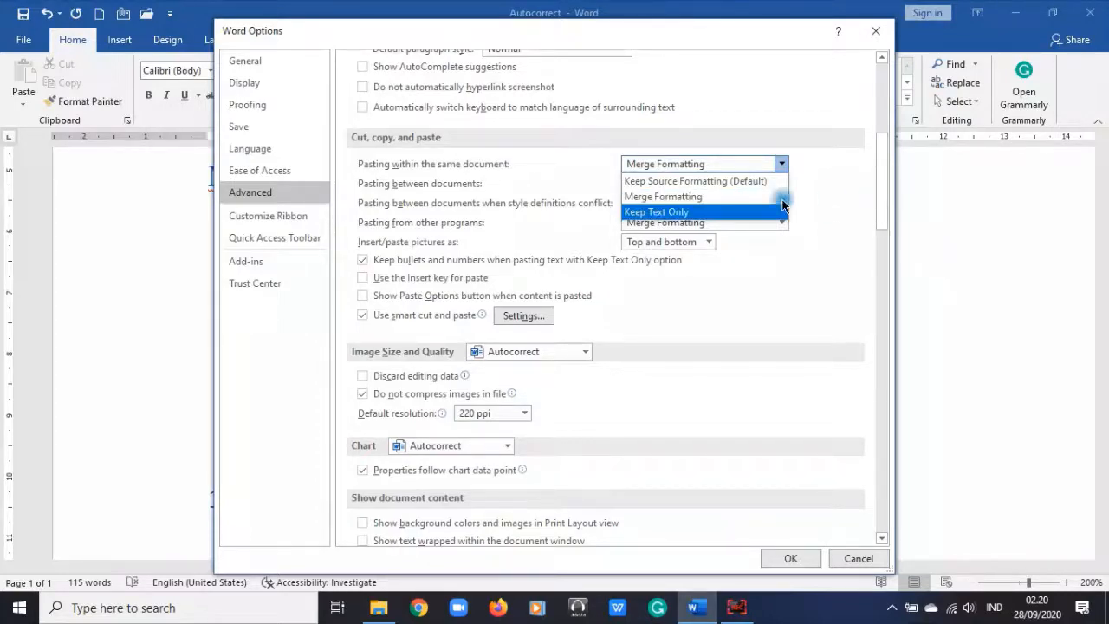
click(632, 200)
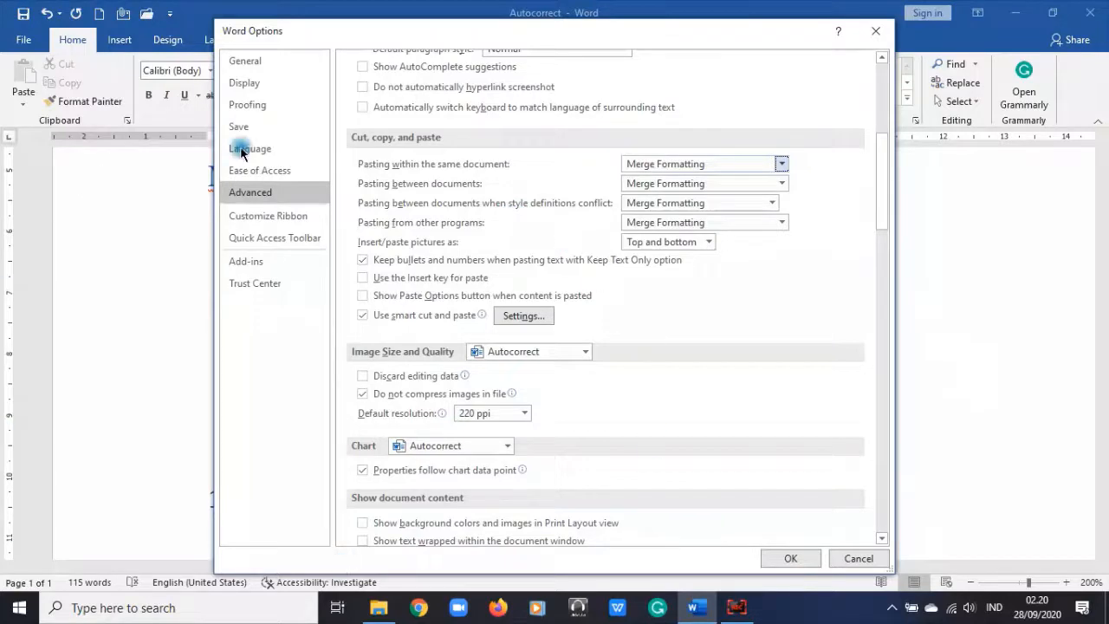
click(780, 164)
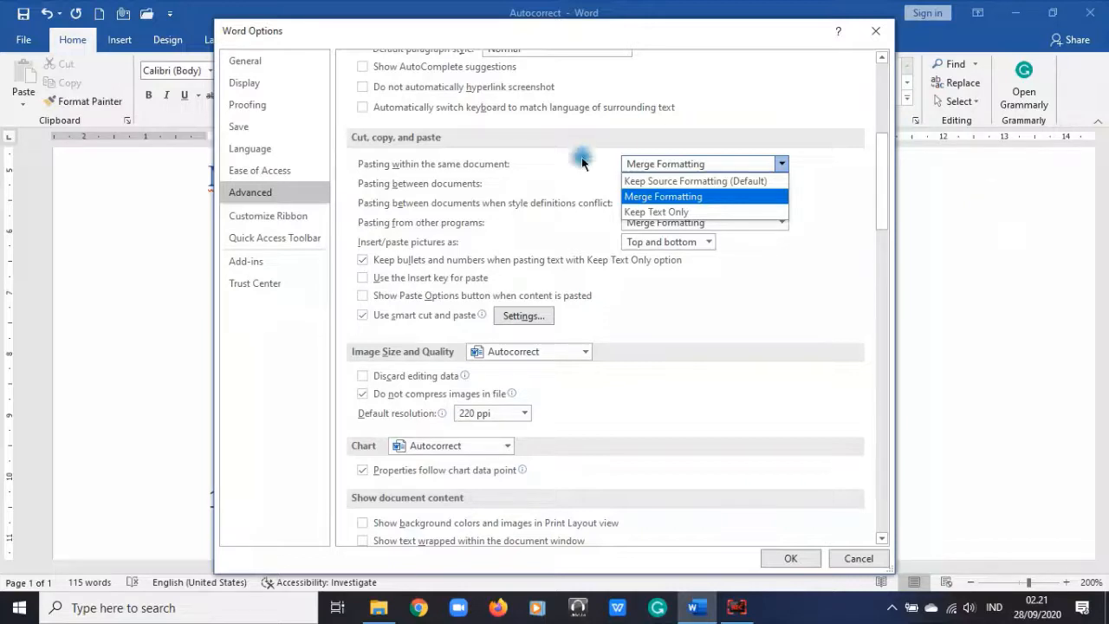
click(852, 258)
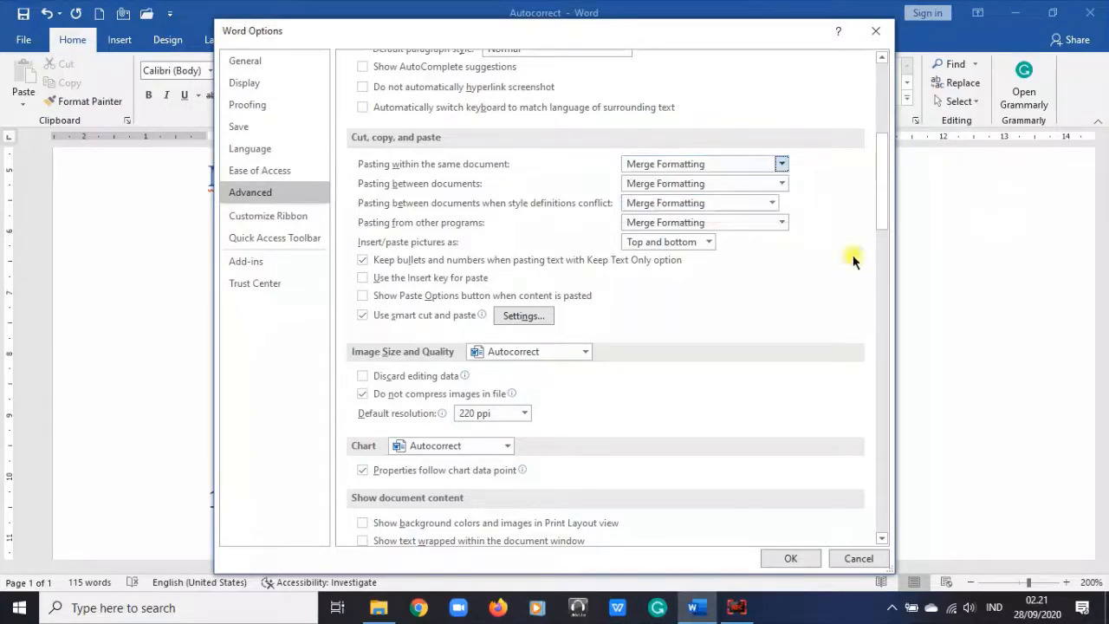
Step: Set 'Show measurements in units of' to Centimeters, leave the printer tray unchanged, and confirm Word Options
scroll(549, 316, down, 8)
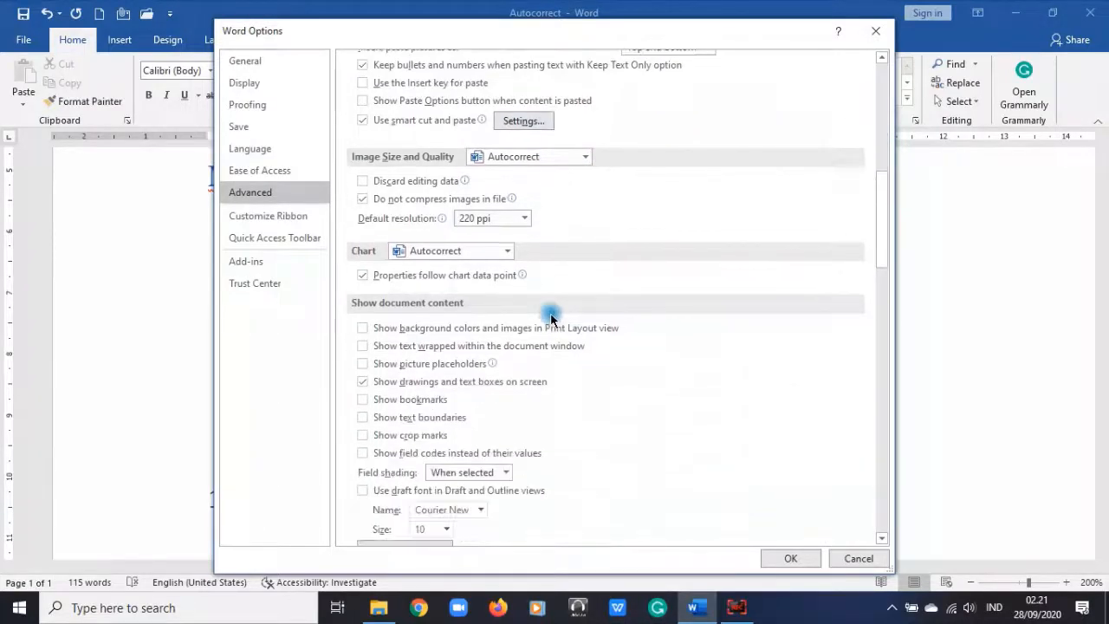
scroll(551, 319, down, 7)
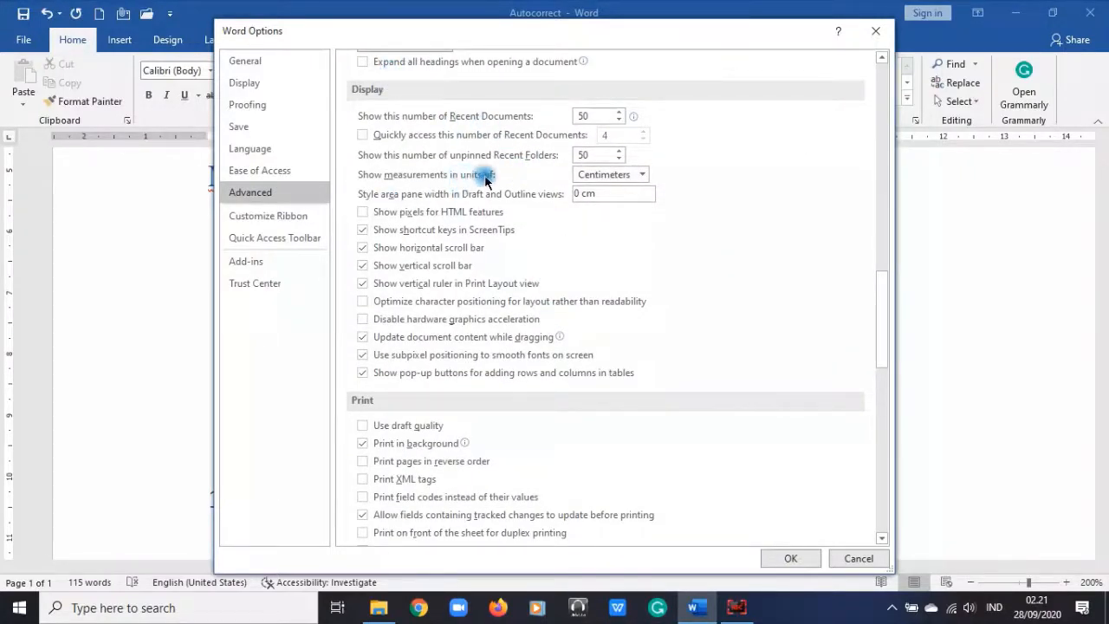
click(639, 178)
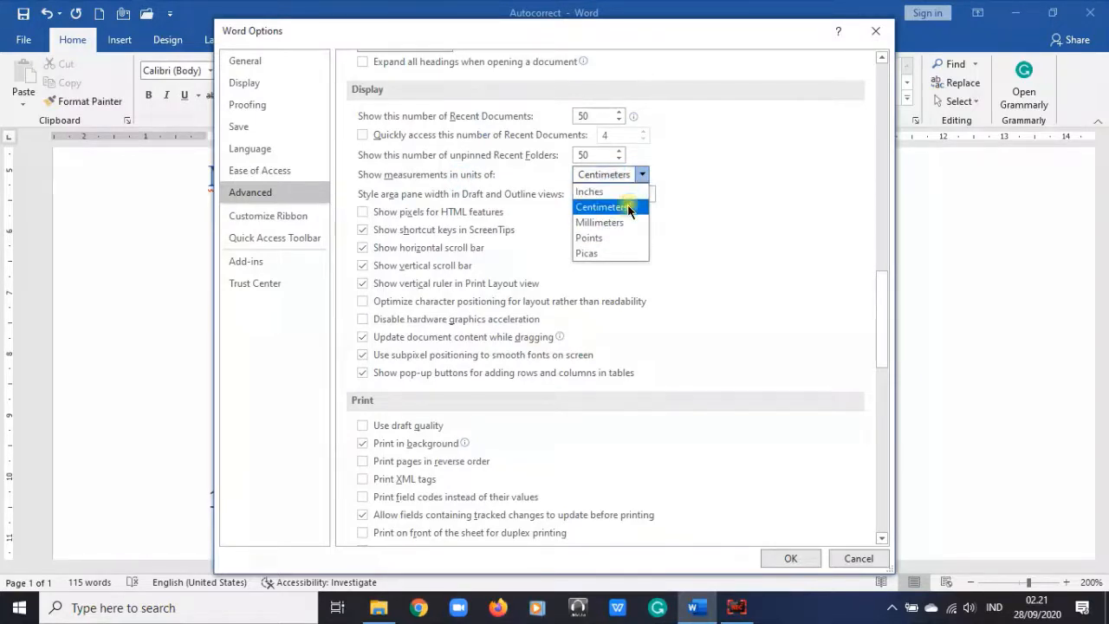
click(629, 209)
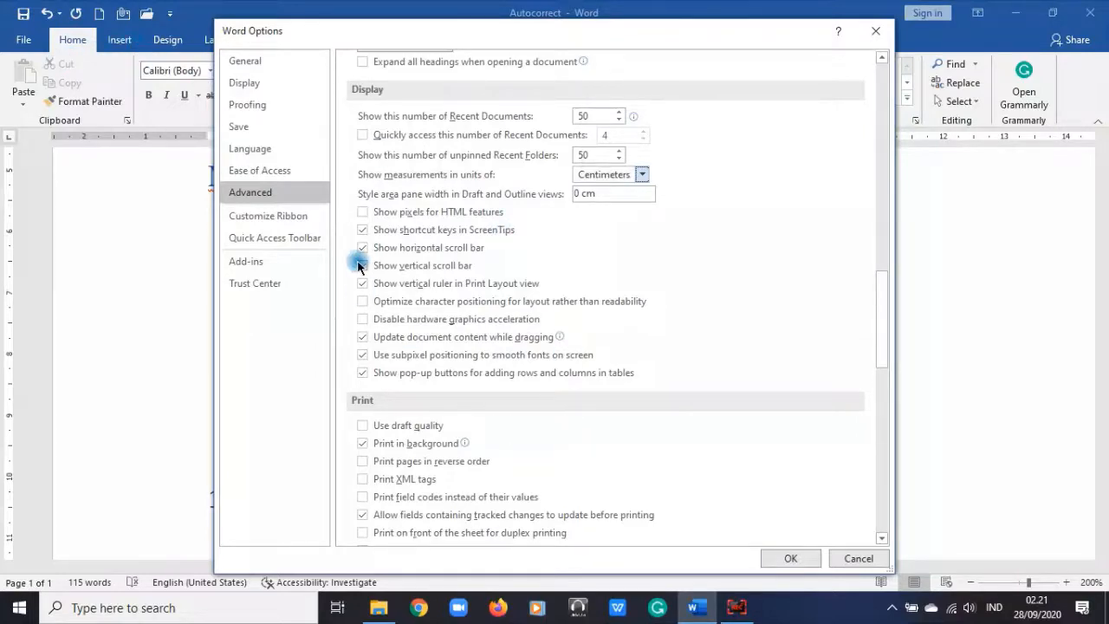
scroll(577, 389, down, 6)
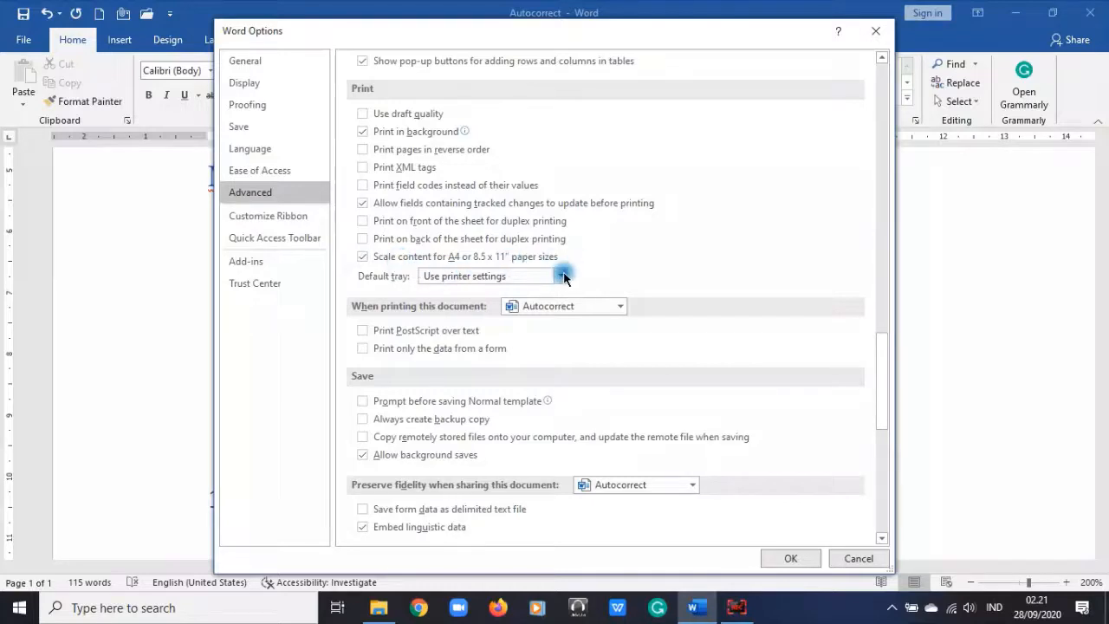
scroll(532, 425, down, 4)
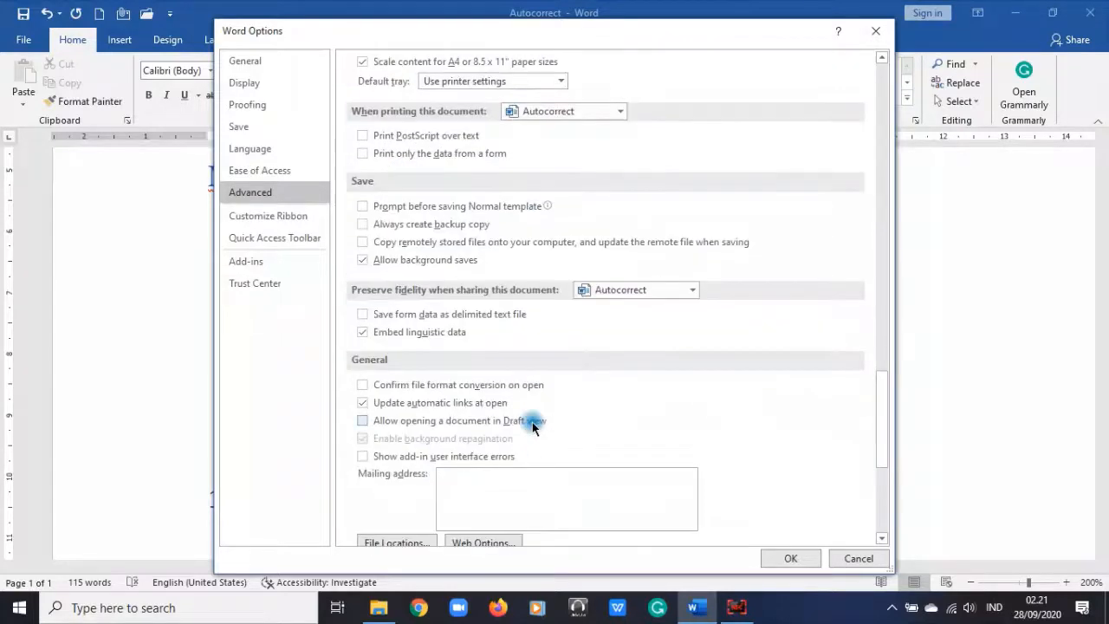
click(564, 82)
click(562, 80)
scroll(713, 340, down, 5)
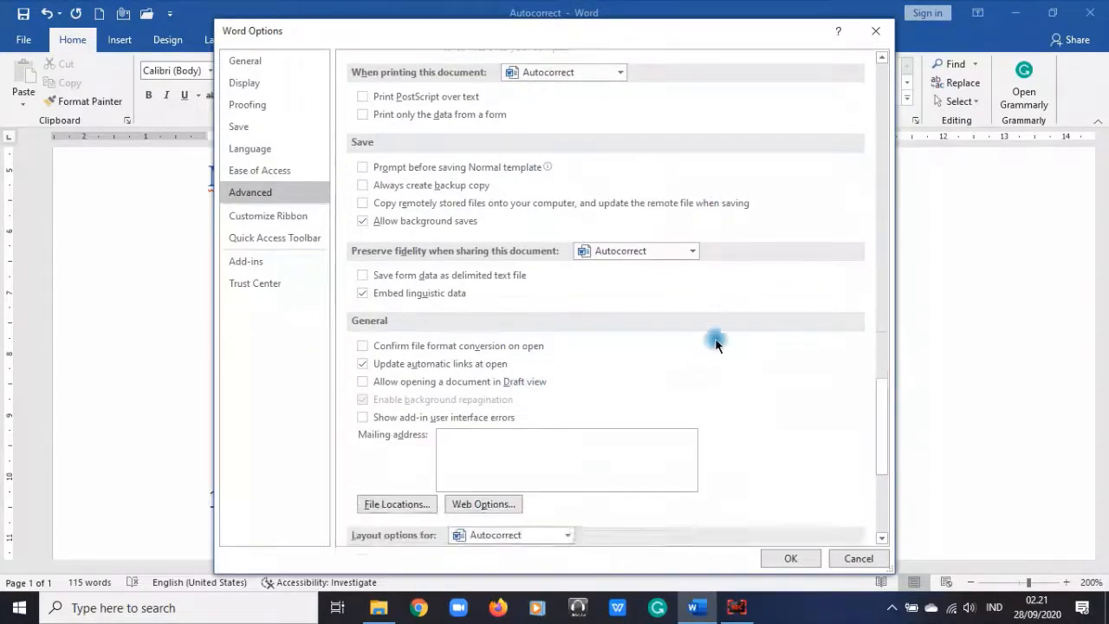
scroll(716, 347, down, 2)
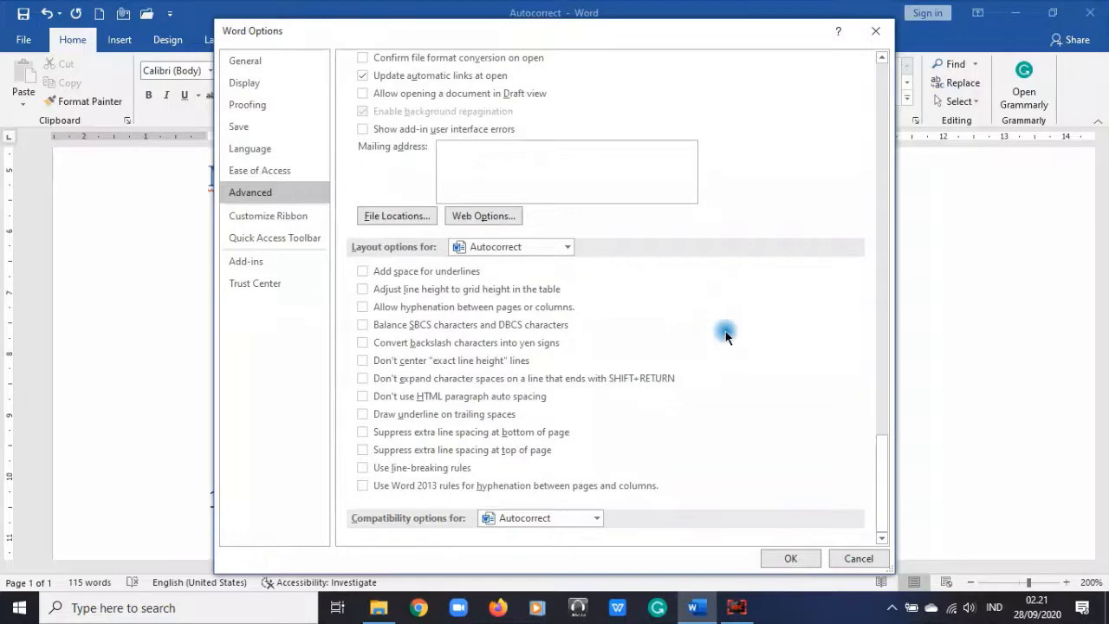
click(792, 559)
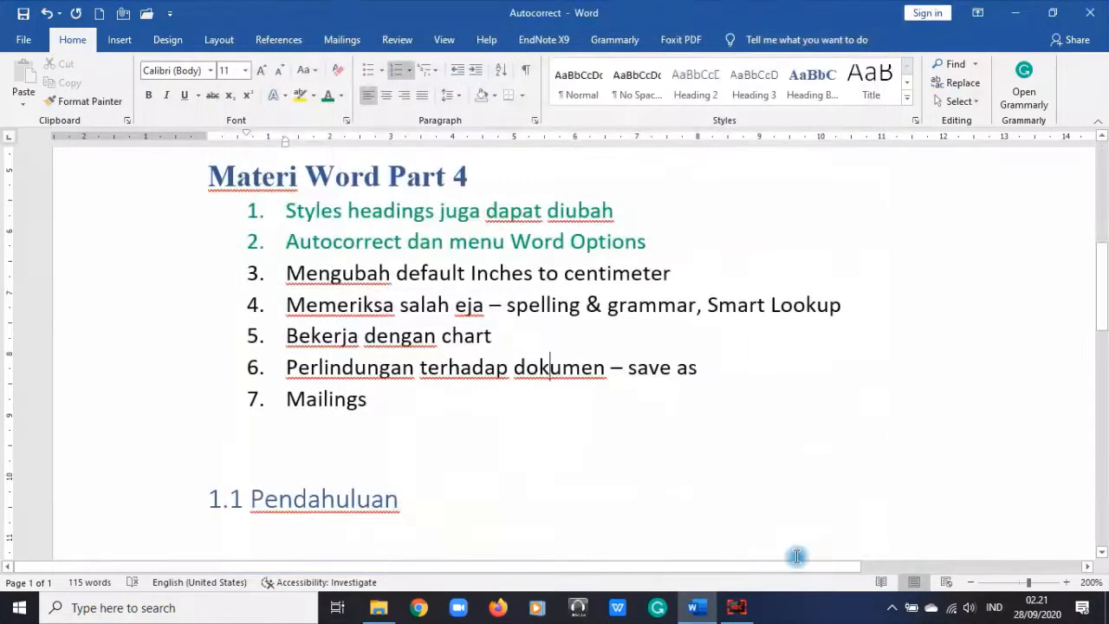
Step: Color list item 3 green, then check the spelling suggestions for 'Mengubah' without changing it
click(184, 277)
click(324, 98)
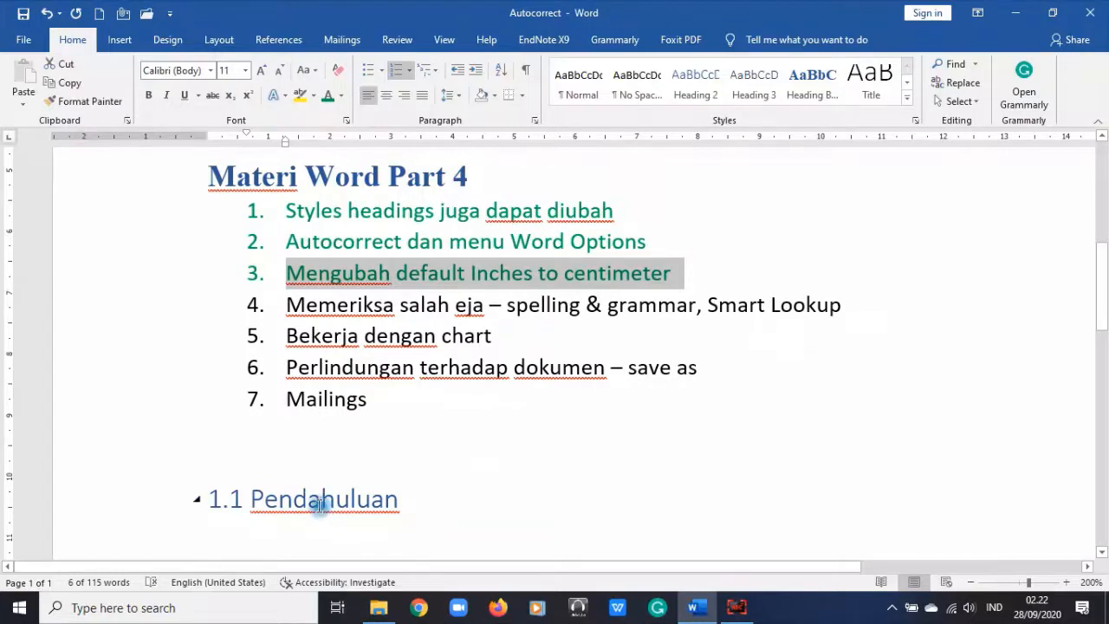
click(340, 275)
right_click(337, 276)
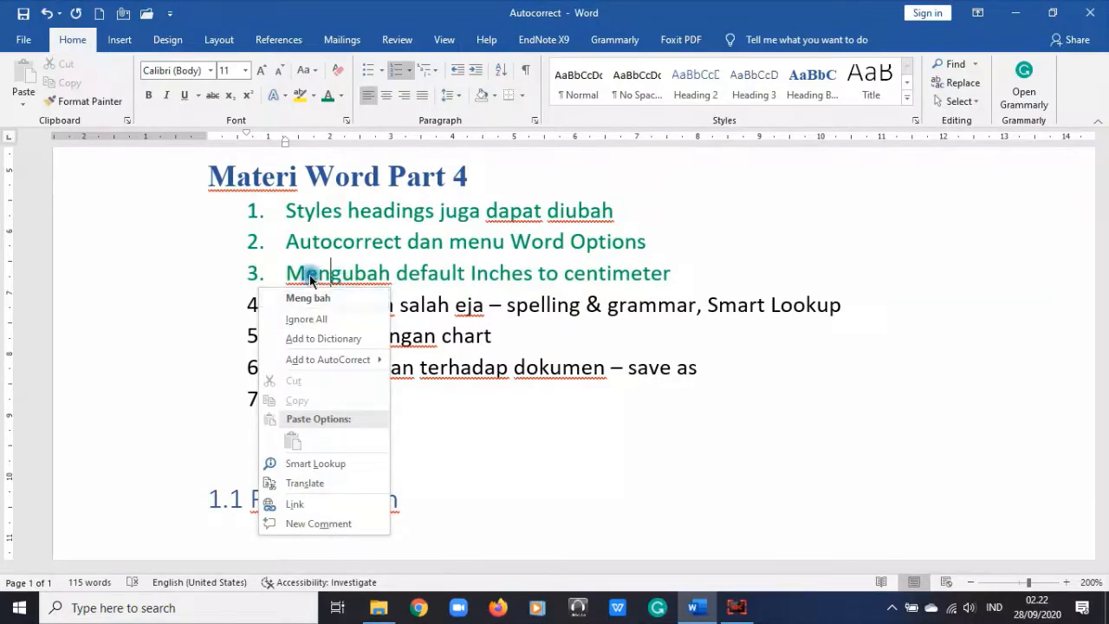
click(507, 351)
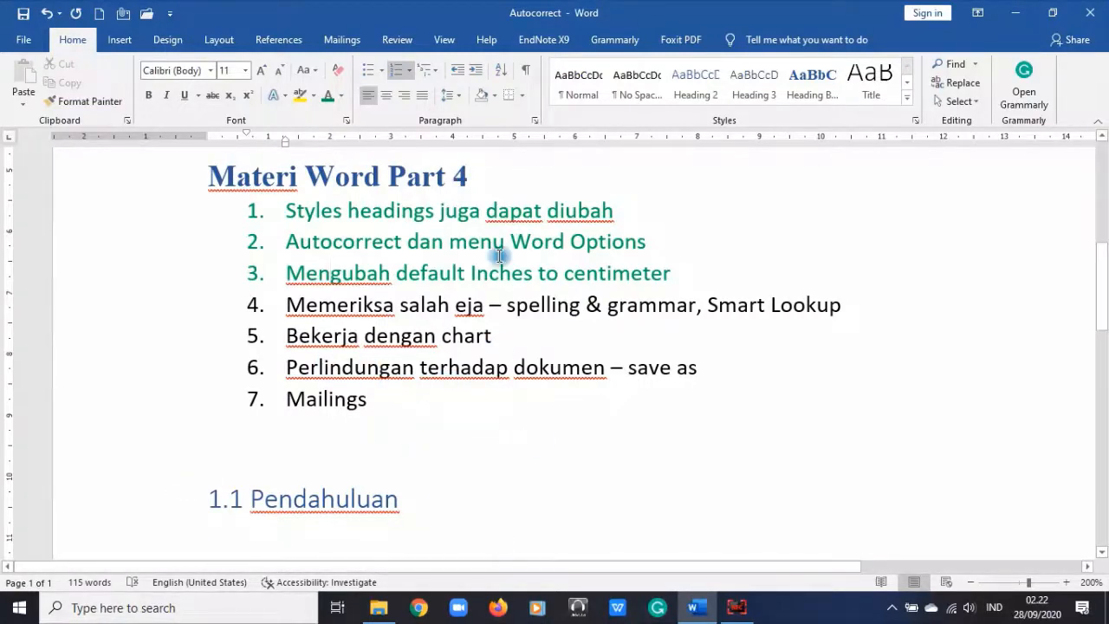
Step: Fix the spelling of 'Perlindungan' by replacing its mistyped letter with 'n'
click(333, 500)
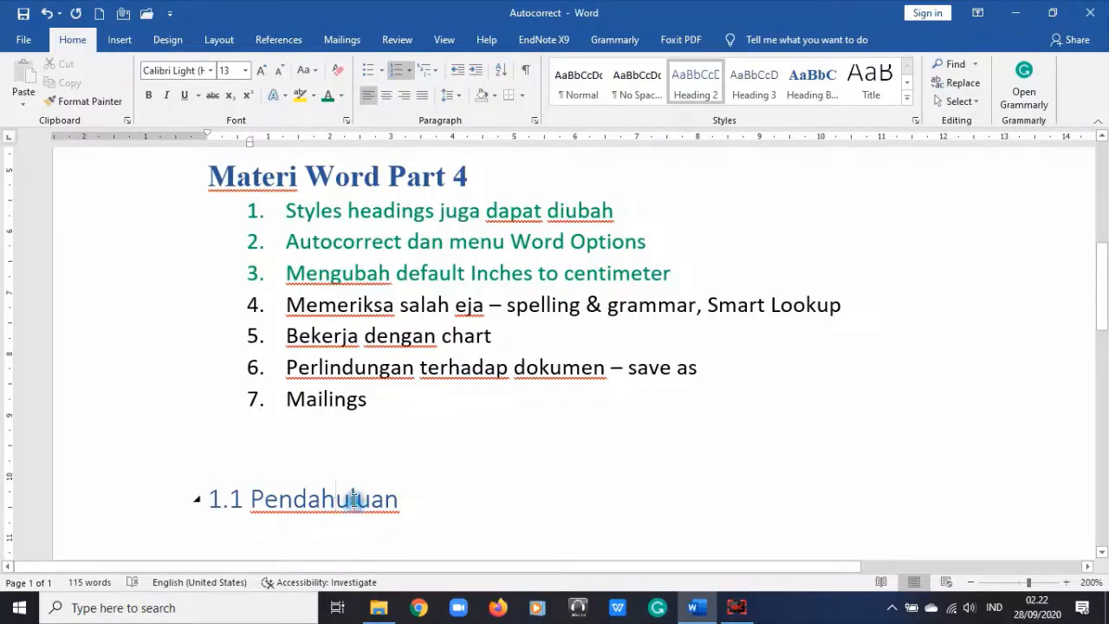
click(379, 368)
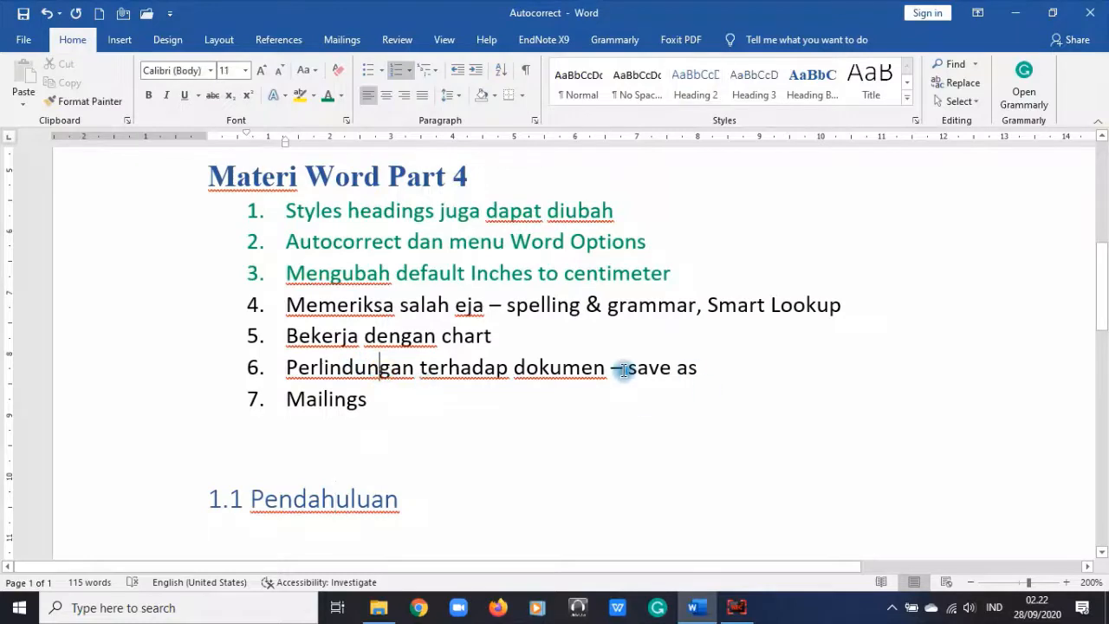
key(BackSpace)
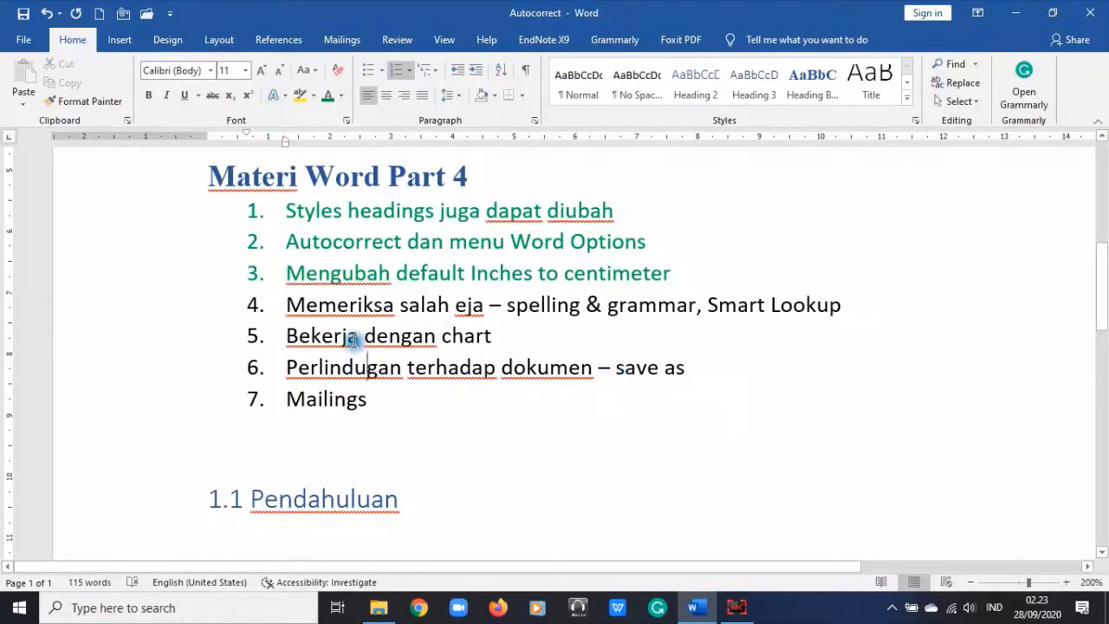
text(n)
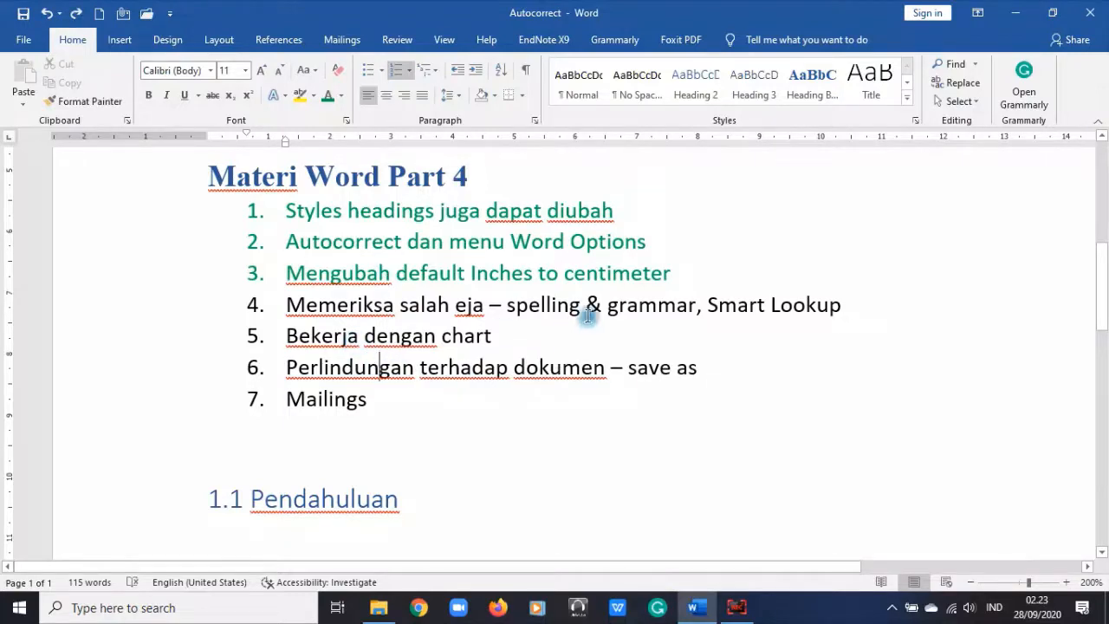
Step: Browse the References, Mailings and Review tabs, ending on the References tools
click(278, 40)
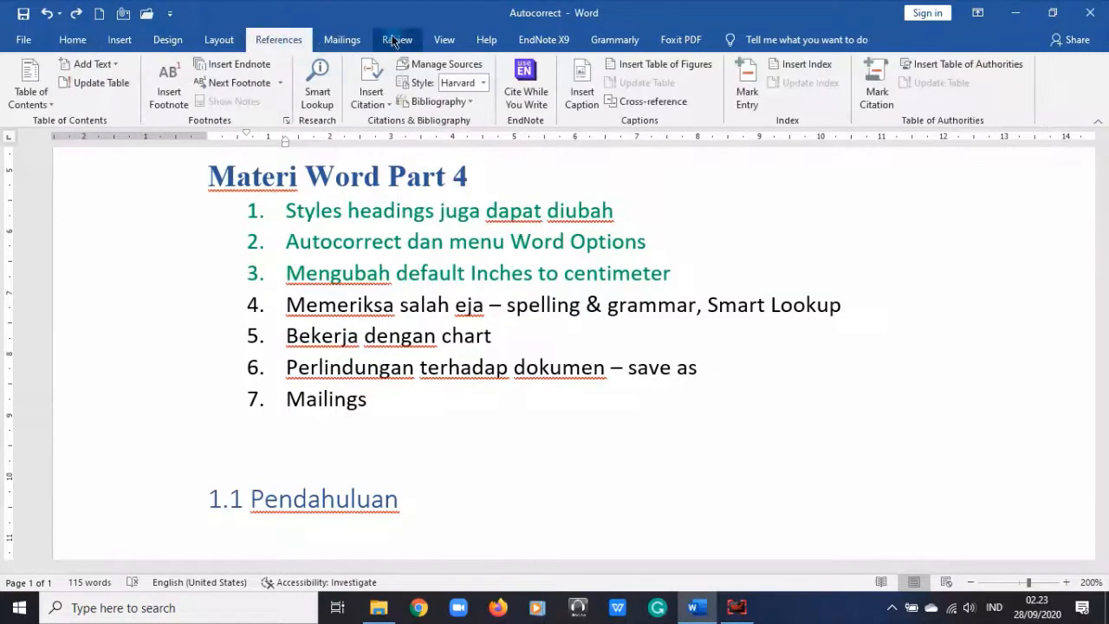
click(351, 38)
click(402, 39)
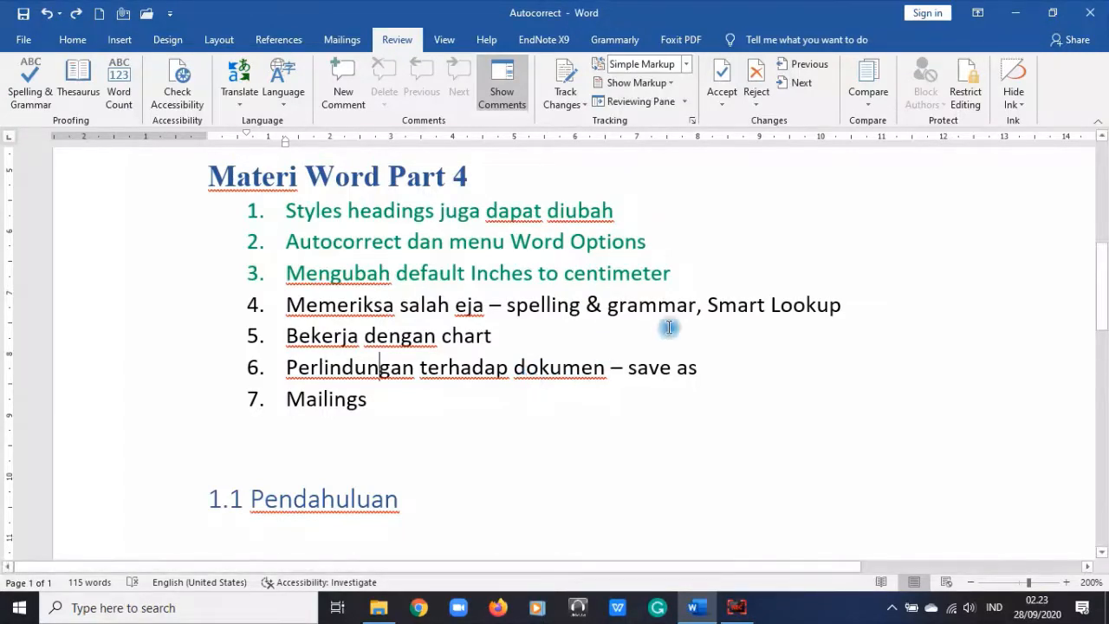
click(552, 305)
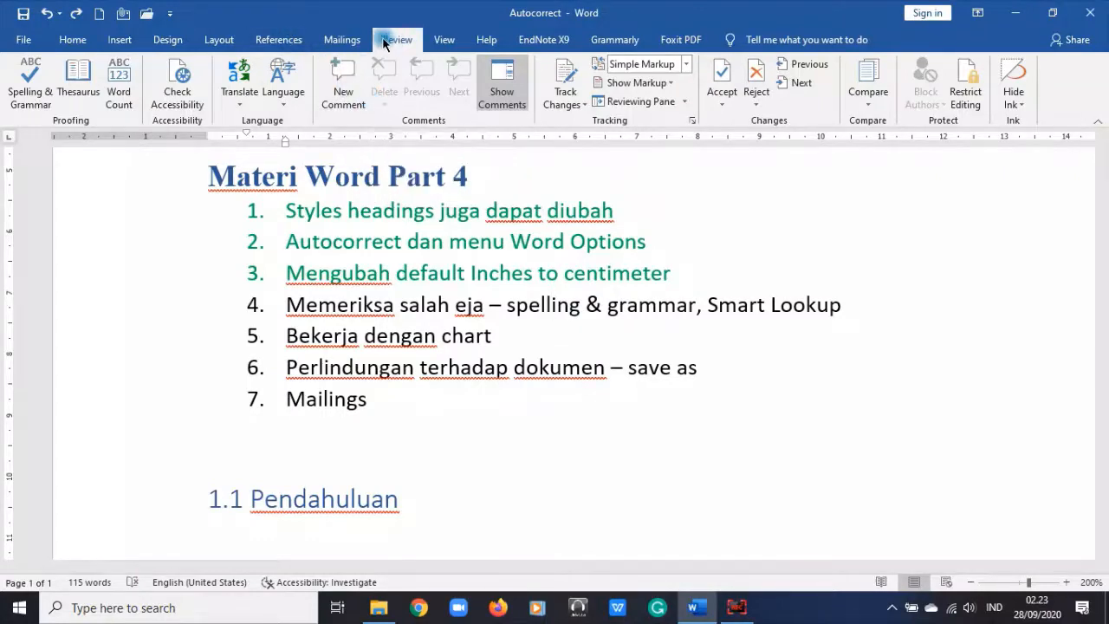
click(351, 38)
click(294, 38)
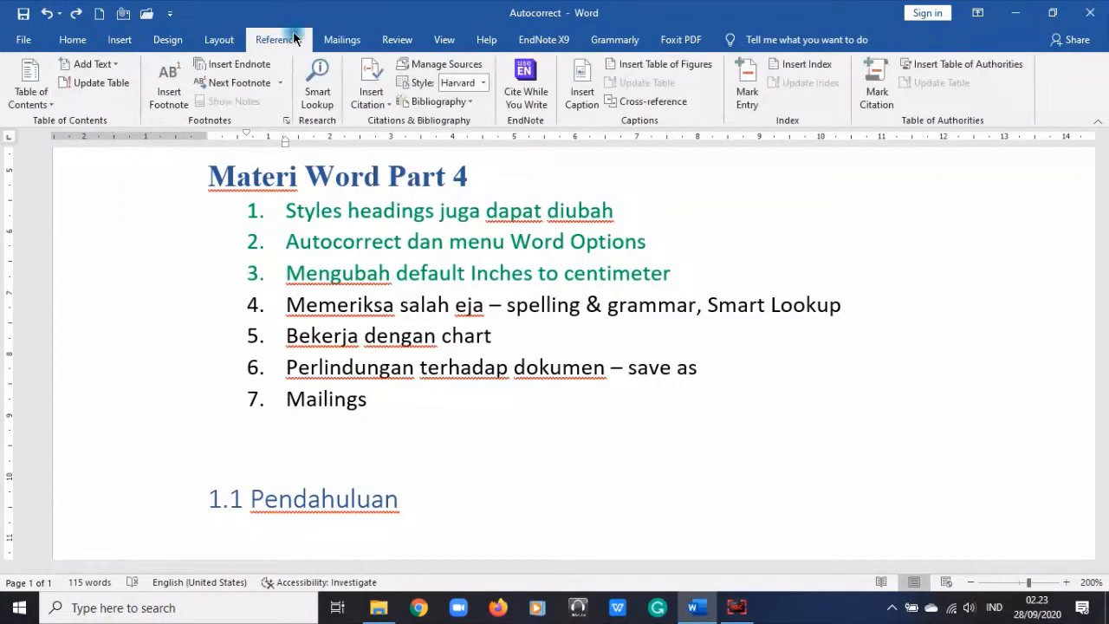
click(334, 92)
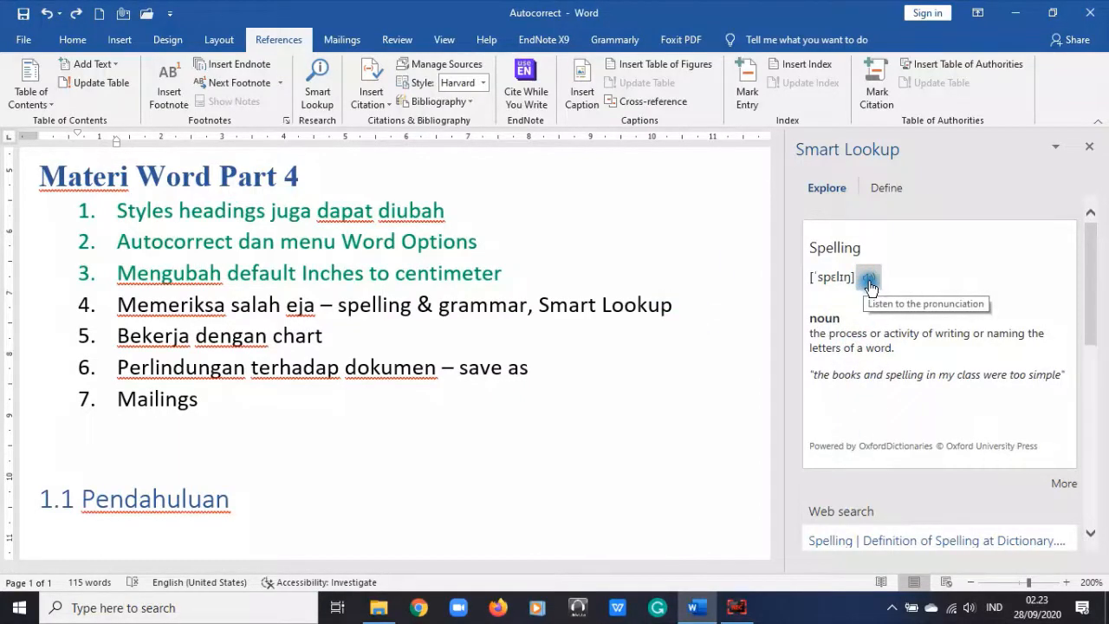
scroll(351, 327, down, 2)
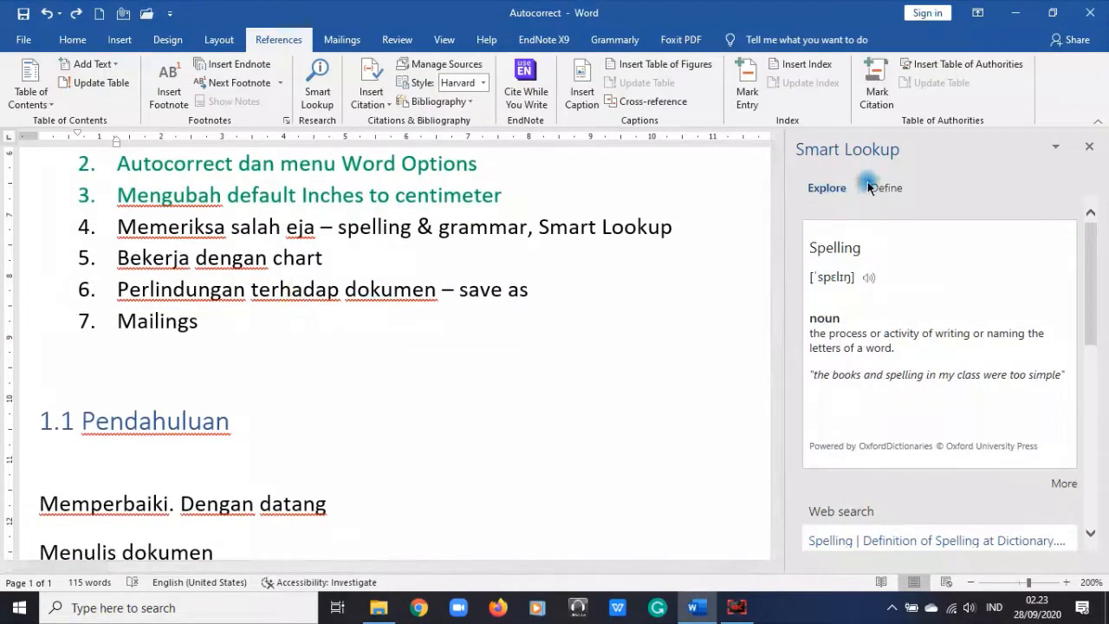
click(1089, 145)
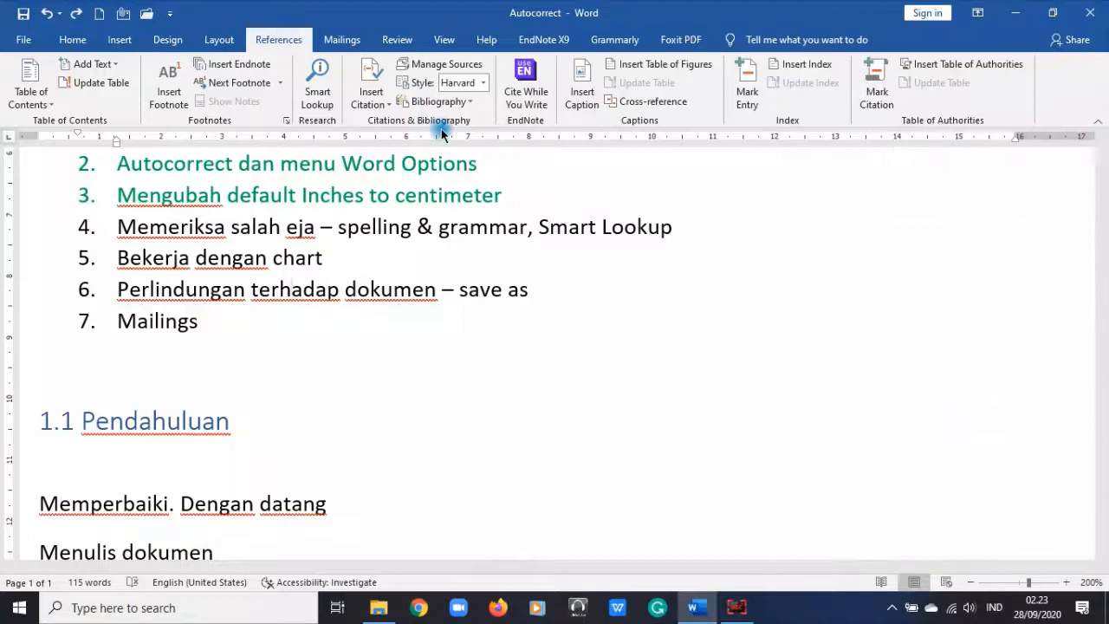
click(317, 87)
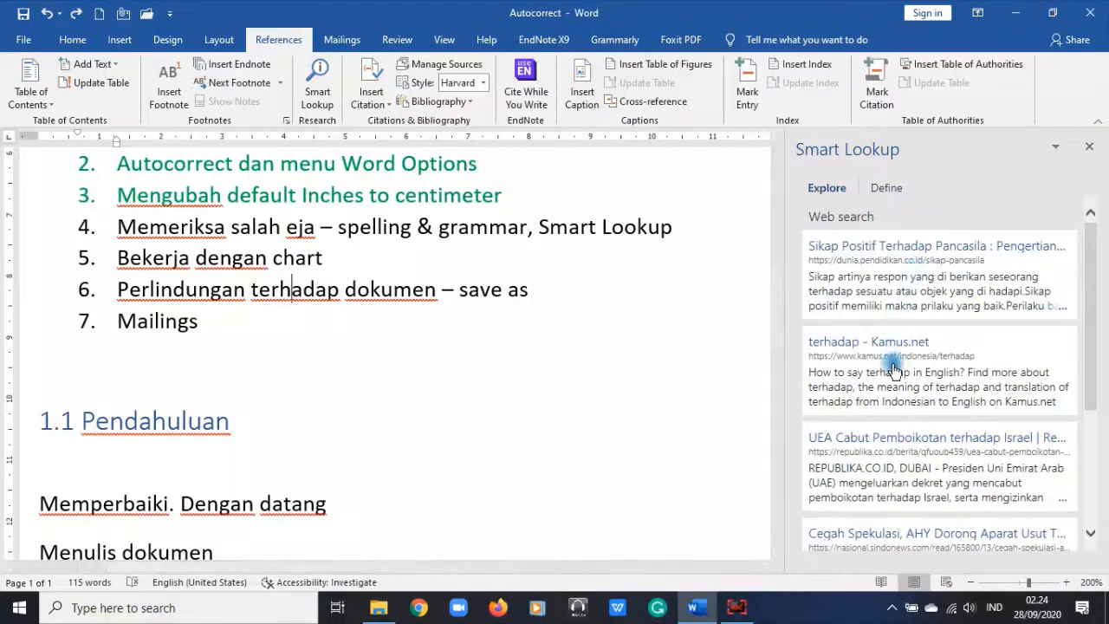
scroll(928, 399, down, 2)
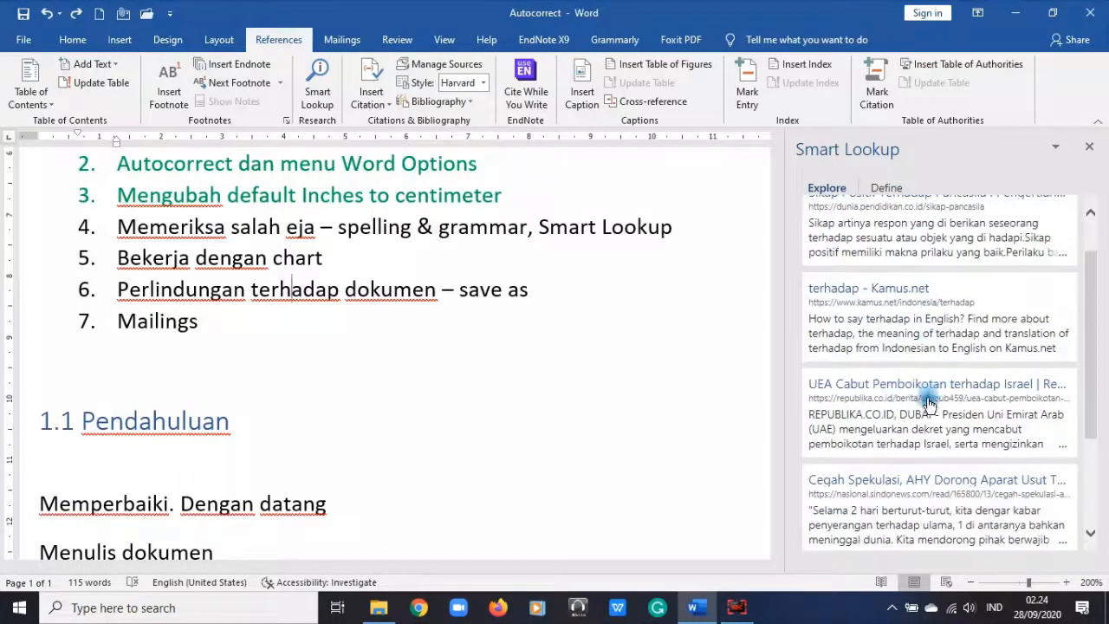
scroll(925, 408, down, 2)
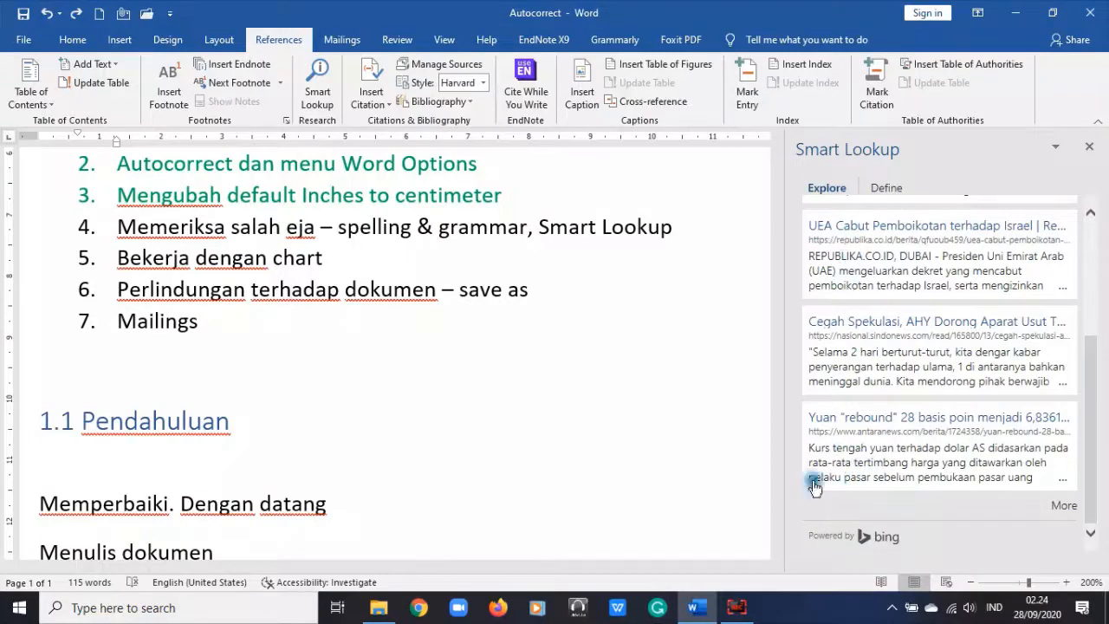
click(1092, 148)
scroll(309, 485, down, 3)
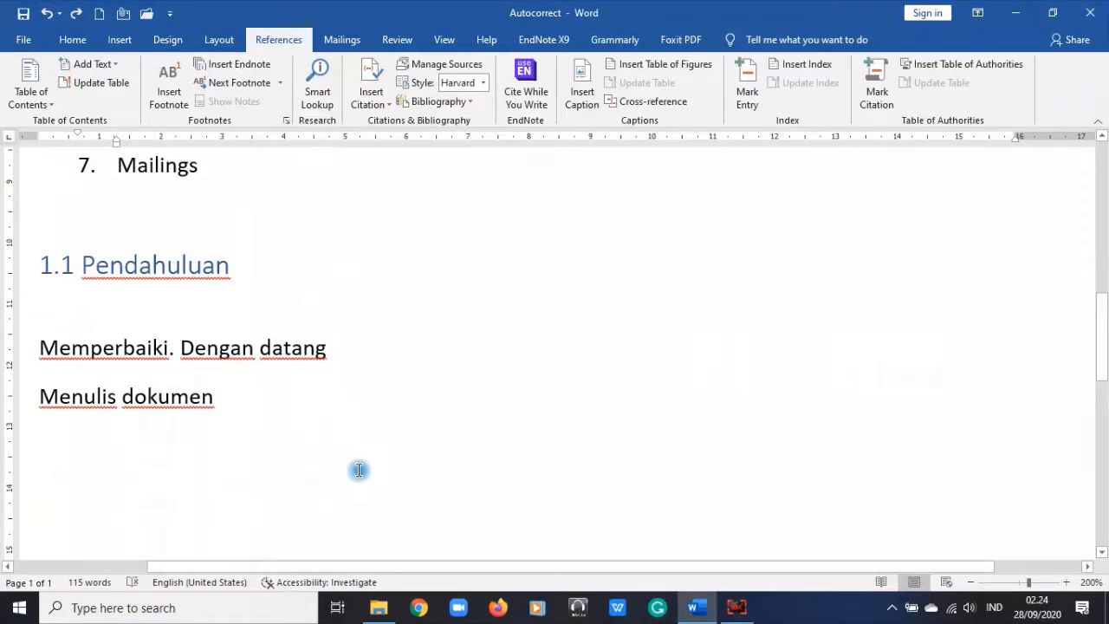
Step: Type 'apotik' after 'Menulis dokumen' and run Smart Lookup on it, scrolling the web results
click(310, 373)
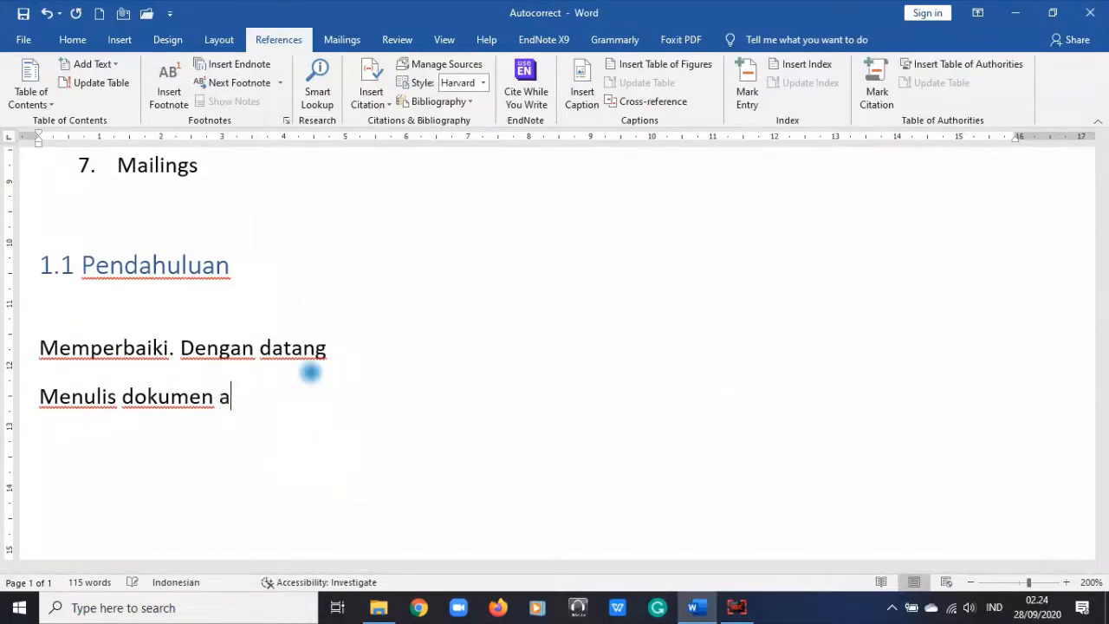
text(apotik)
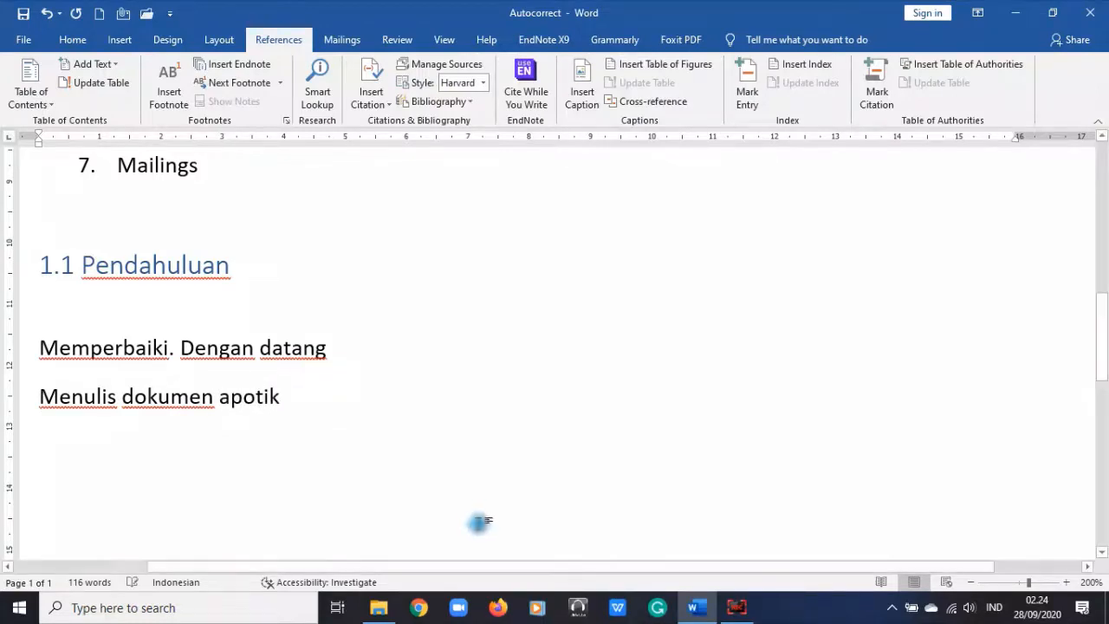
click(253, 396)
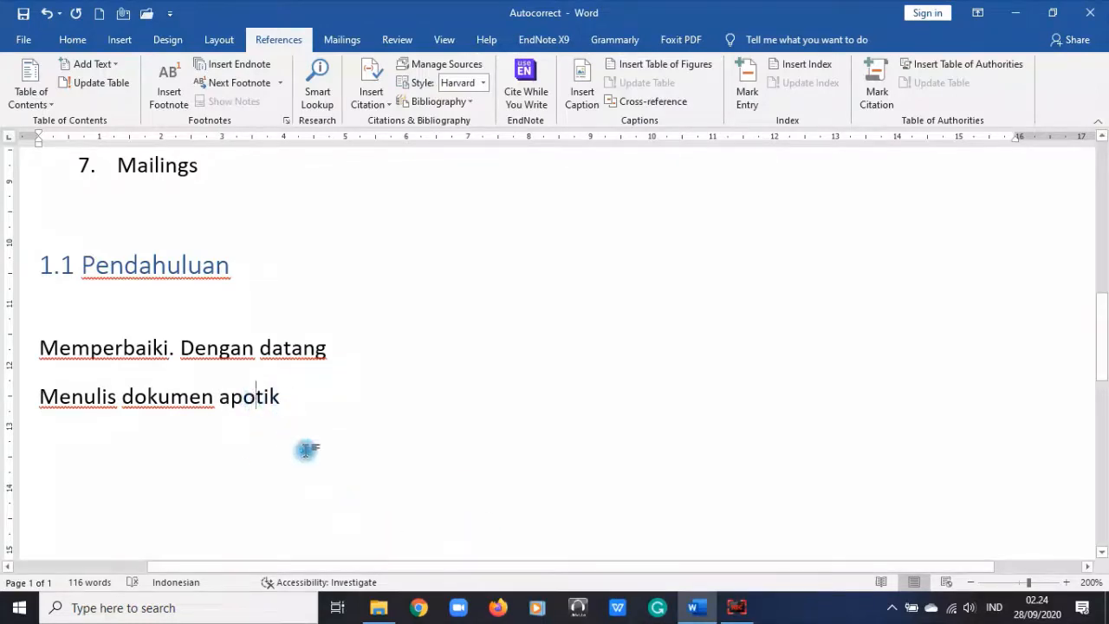
click(317, 87)
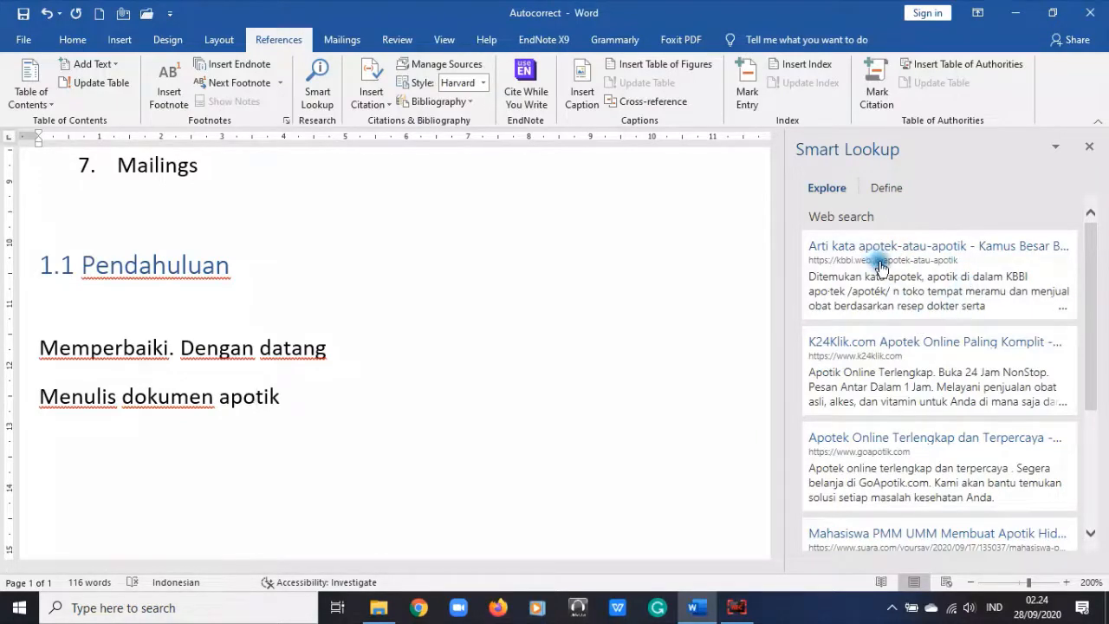
scroll(906, 314, down, 4)
scroll(906, 314, down, 2)
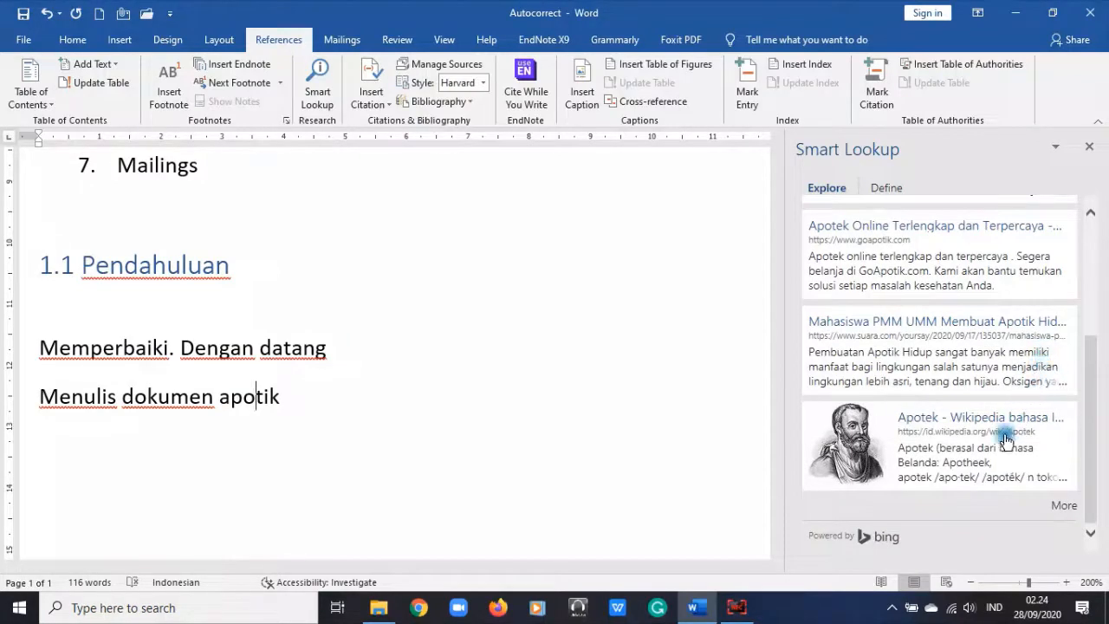
Step: Close the Smart Lookup pane and color list item 4 green
click(471, 404)
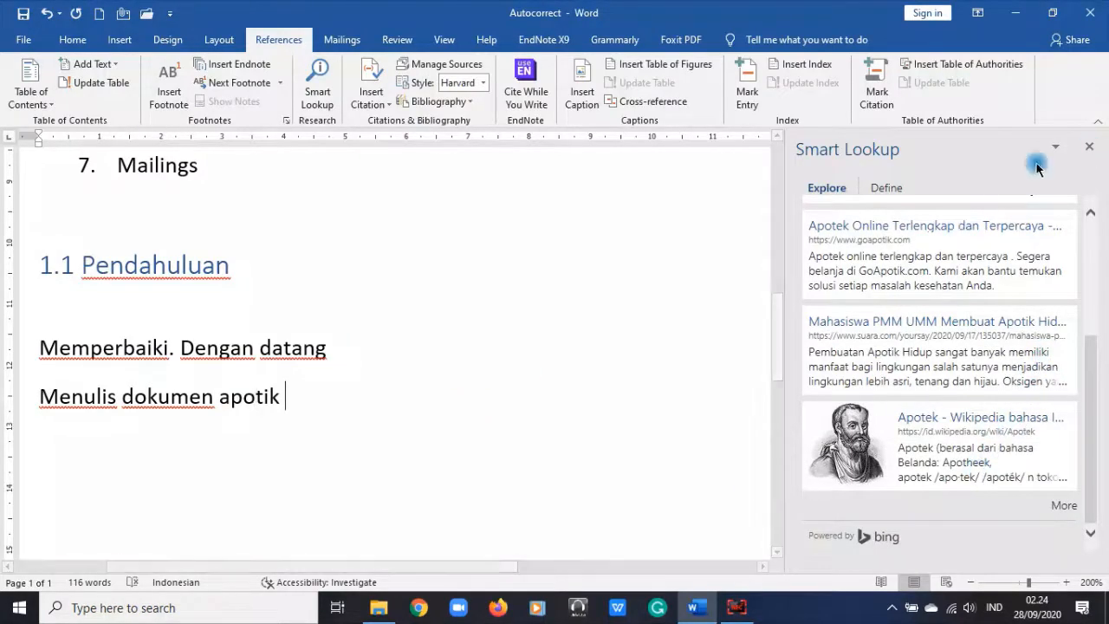
click(1089, 146)
scroll(352, 416, up, 4)
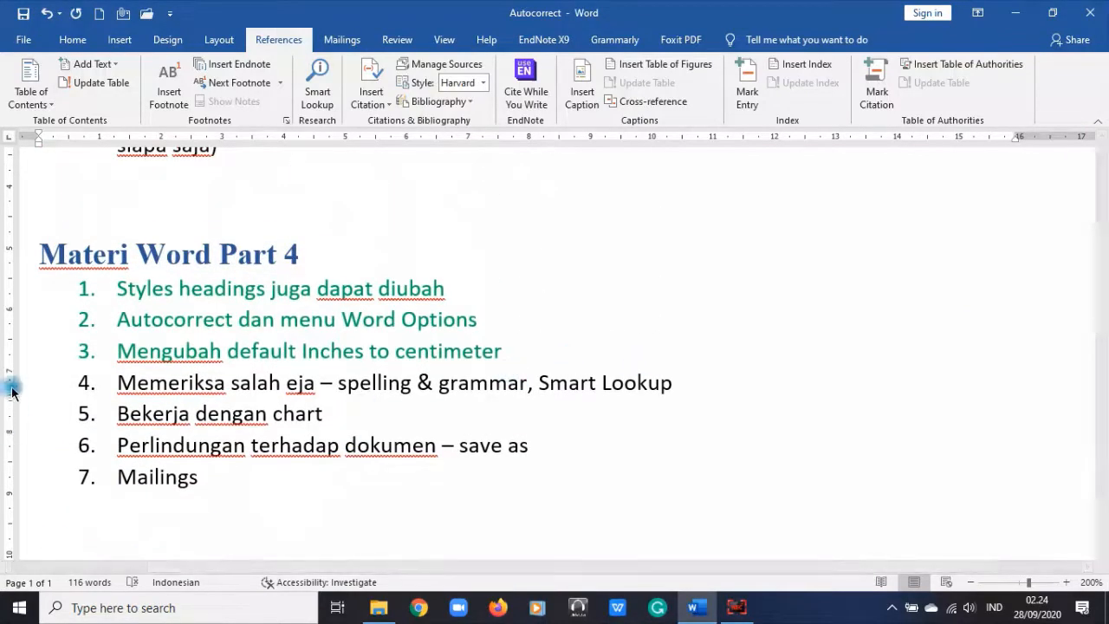
click(25, 384)
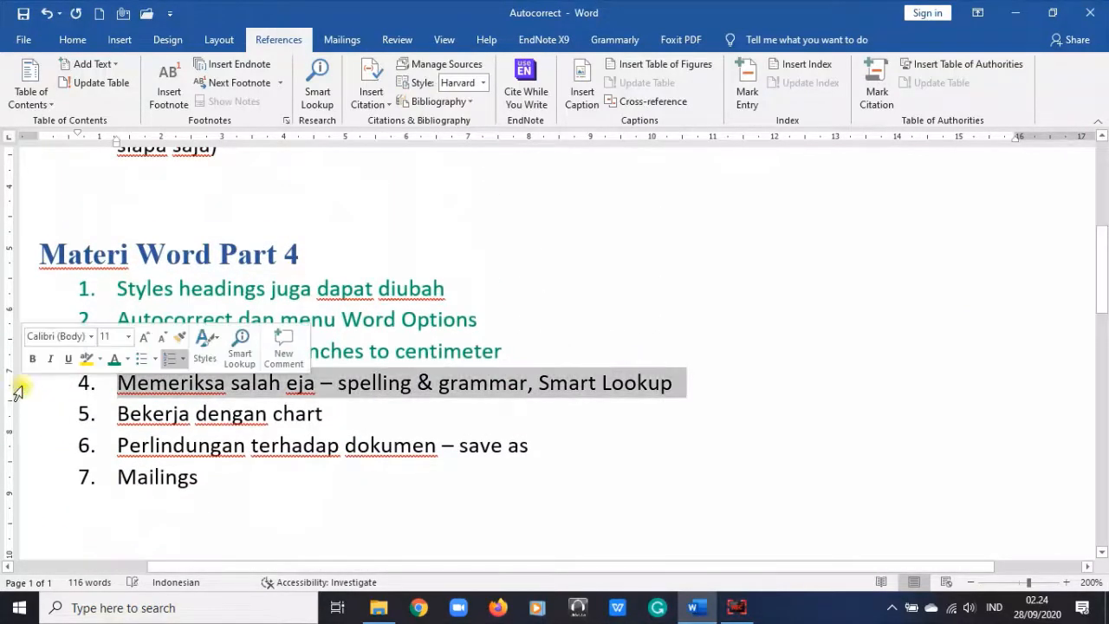
click(75, 40)
click(326, 95)
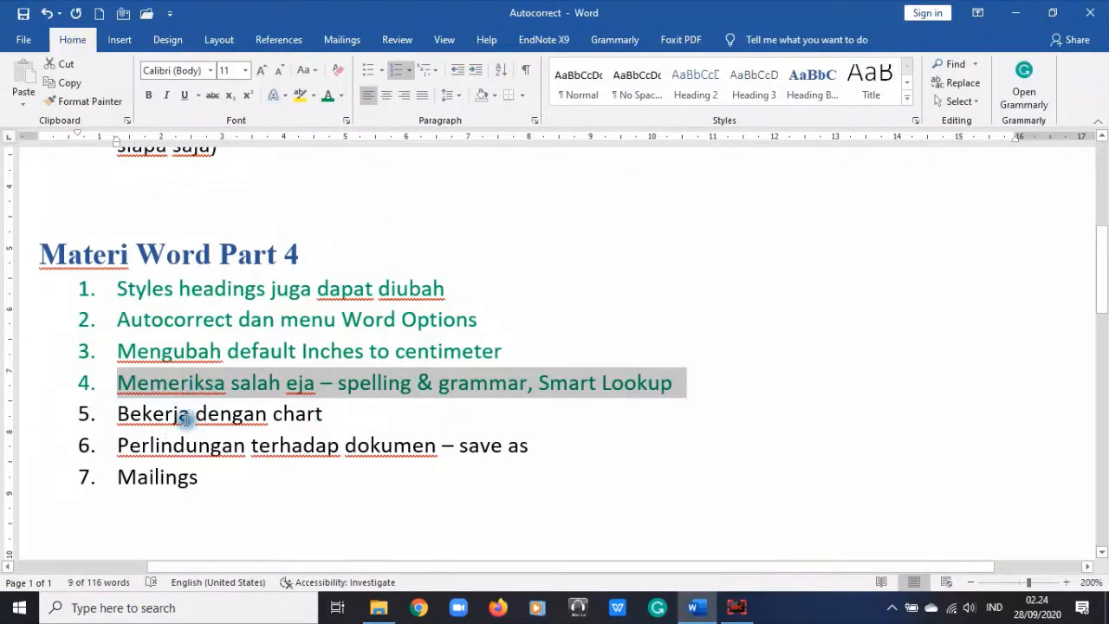
click(219, 414)
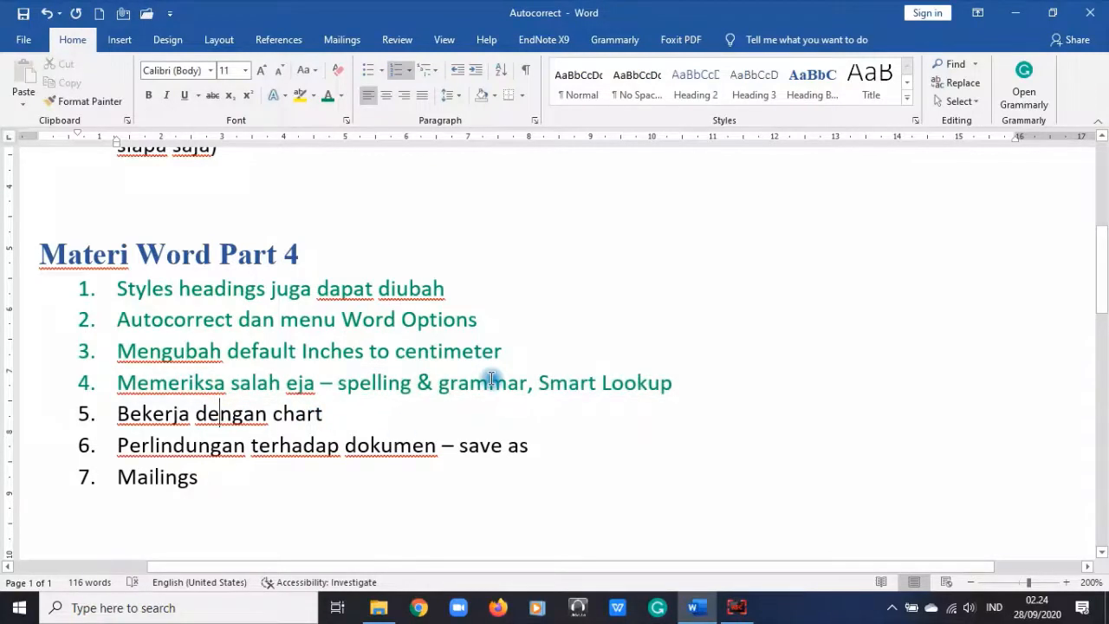
Step: Add empty lines below the document's last paragraph
scroll(491, 379, down, 3)
click(461, 370)
key(Return)
key(Return)
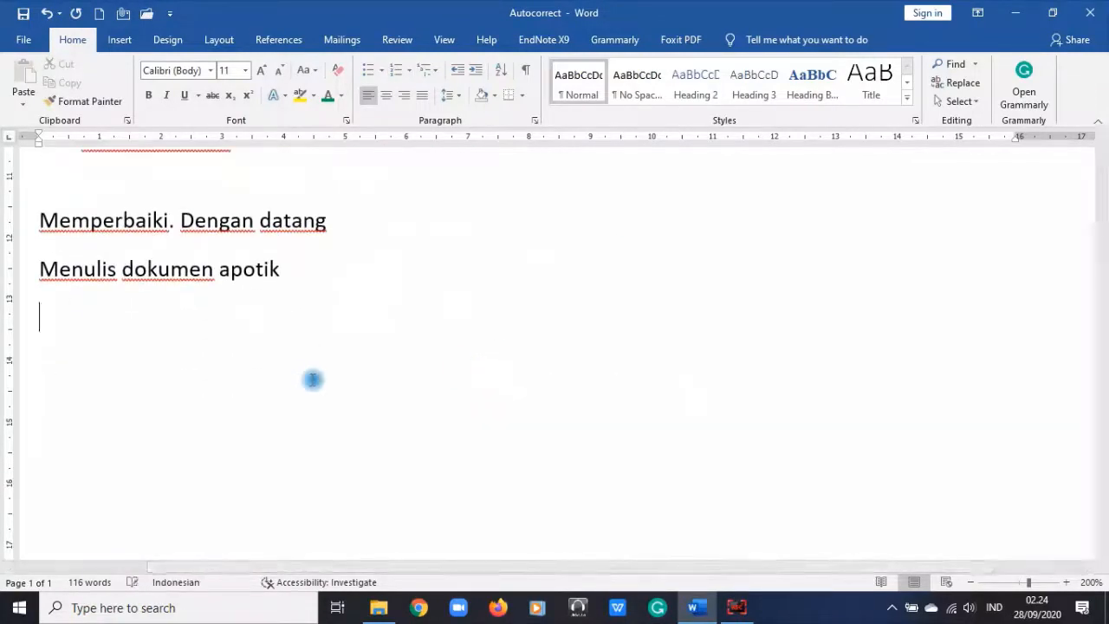
click(118, 41)
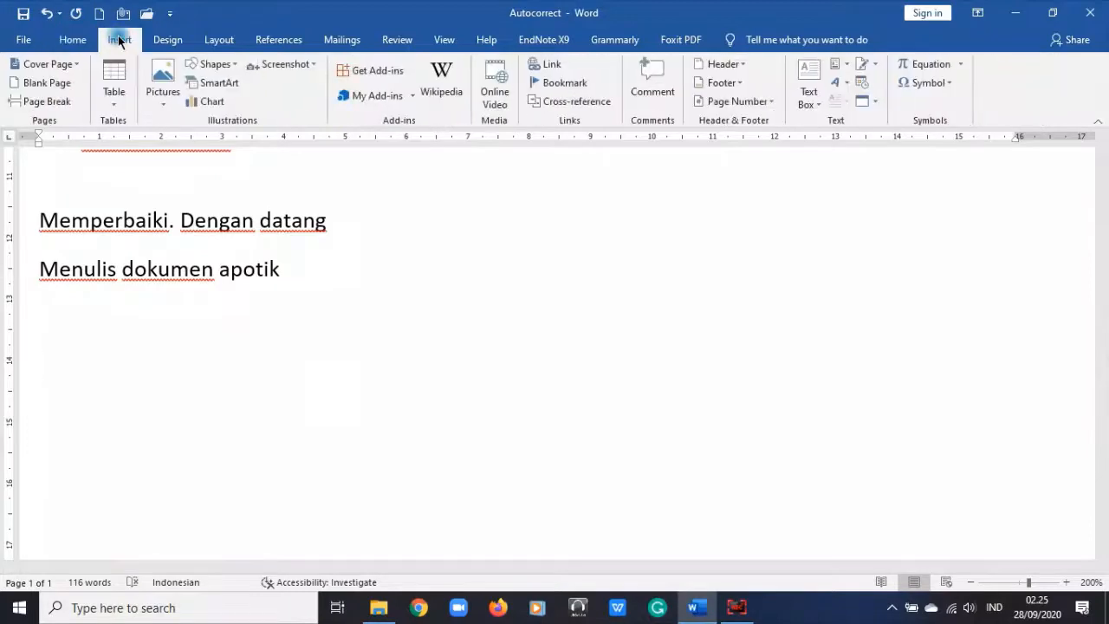
Step: Insert a Pie chart at the document's end after previewing the Line, Bar and Area types
click(212, 102)
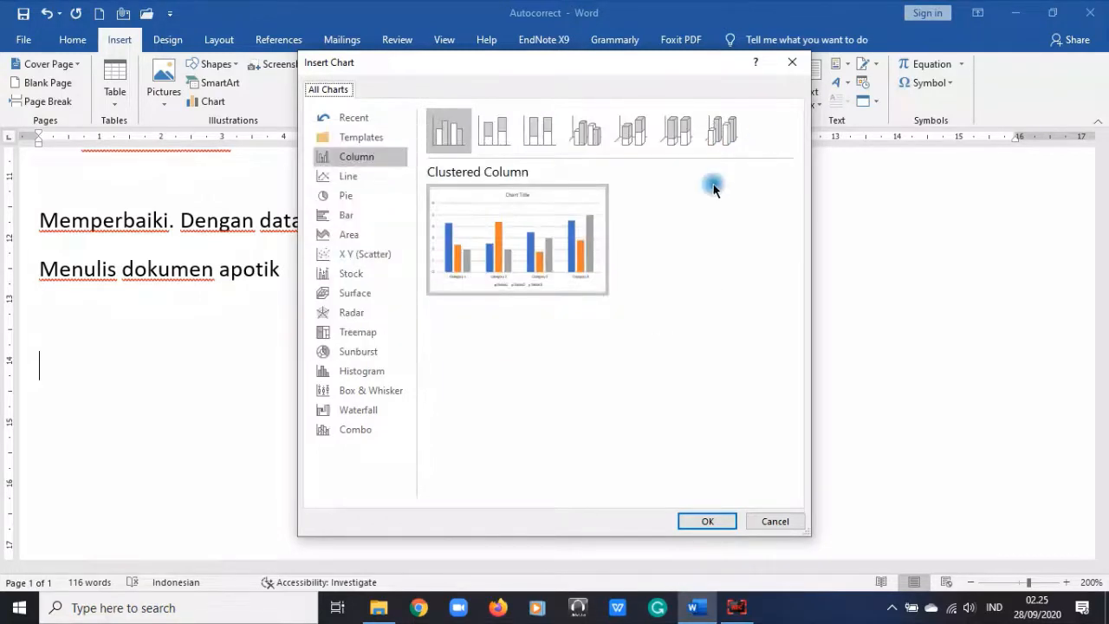
click(373, 178)
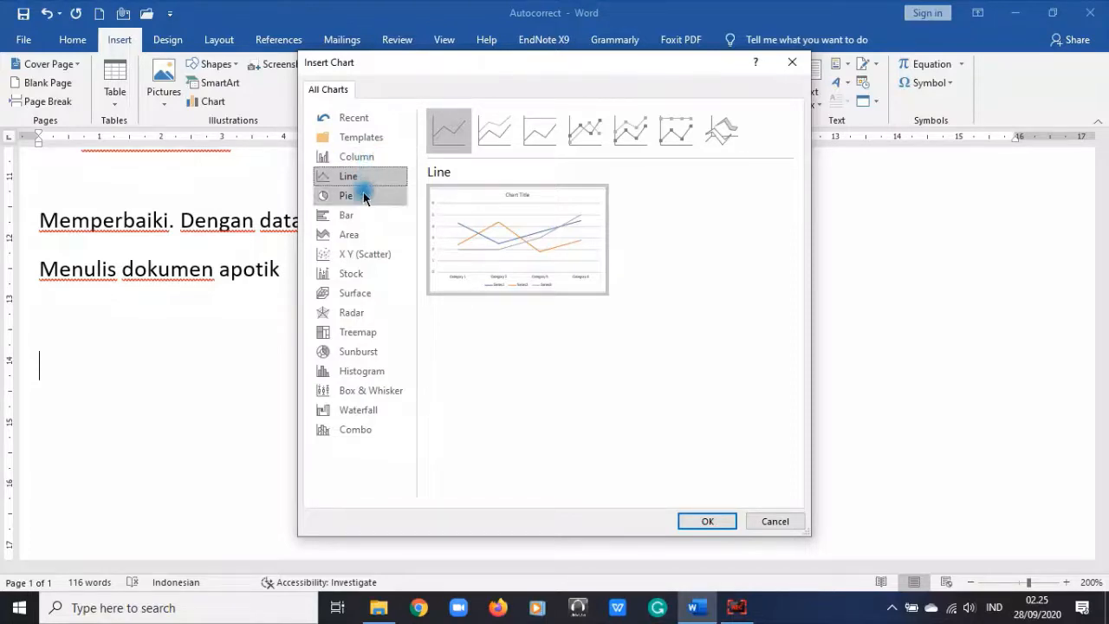
click(367, 197)
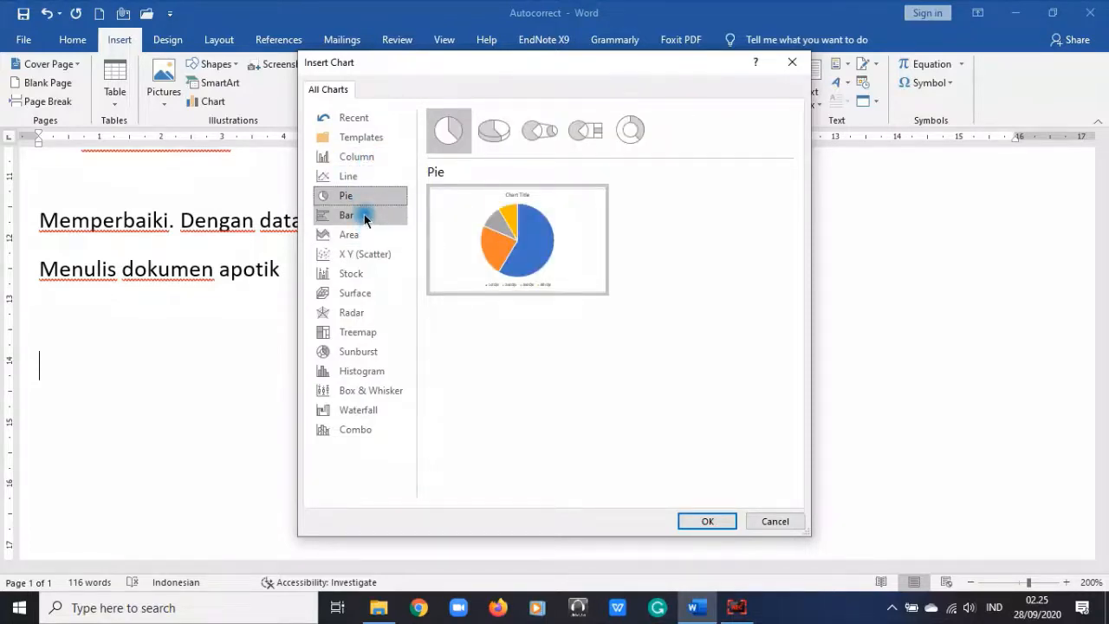
click(365, 216)
click(367, 235)
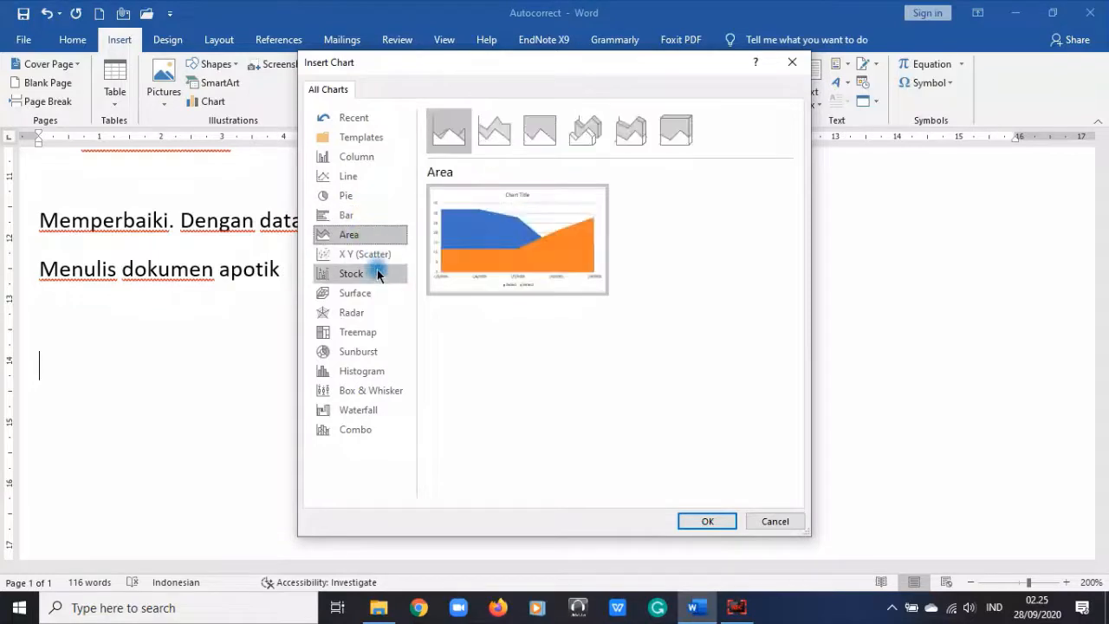
click(357, 197)
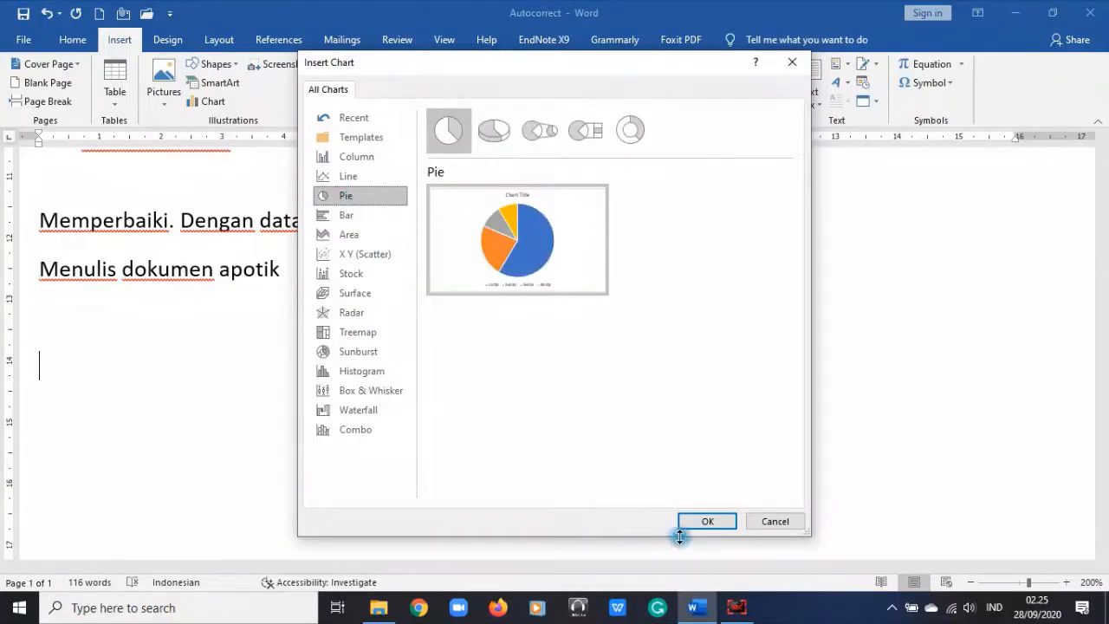
click(704, 522)
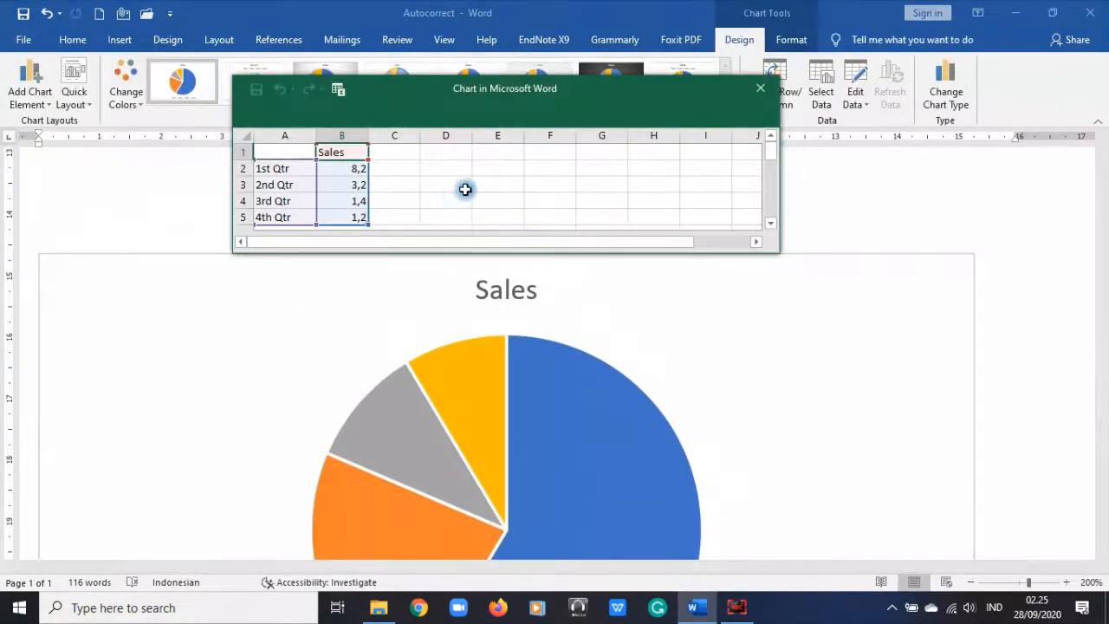
Step: Replace the B1 heading 'Sales' with 'Asal mahasiswa Jurusan Akuntansi' and drag the data sheet window larger
click(343, 150)
text(A)
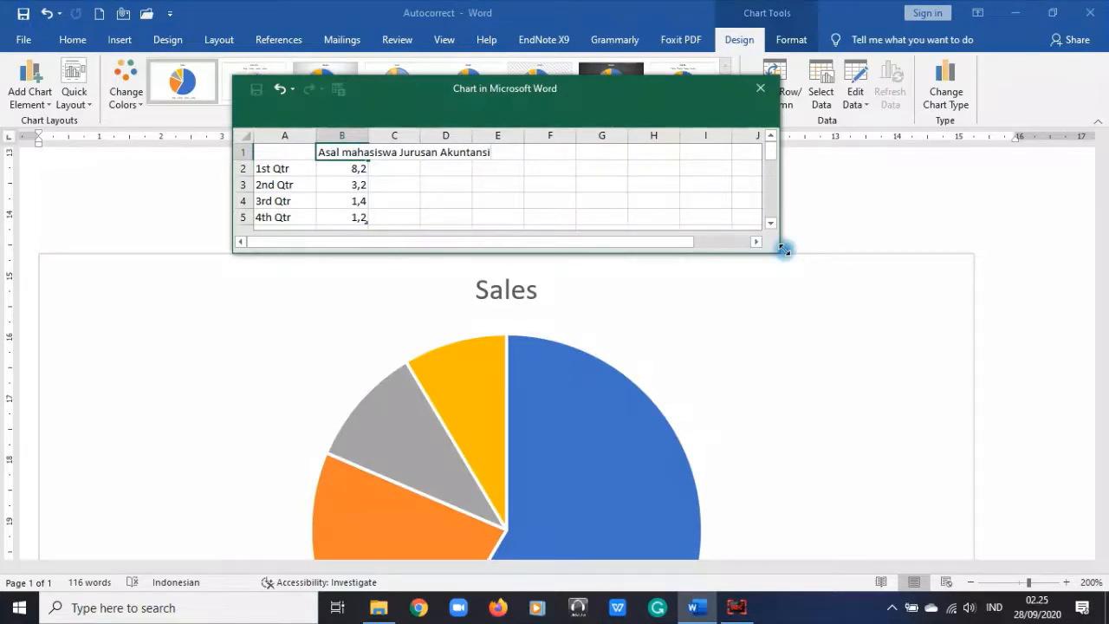
drag(784, 249, 951, 486)
scroll(446, 515, up, 5)
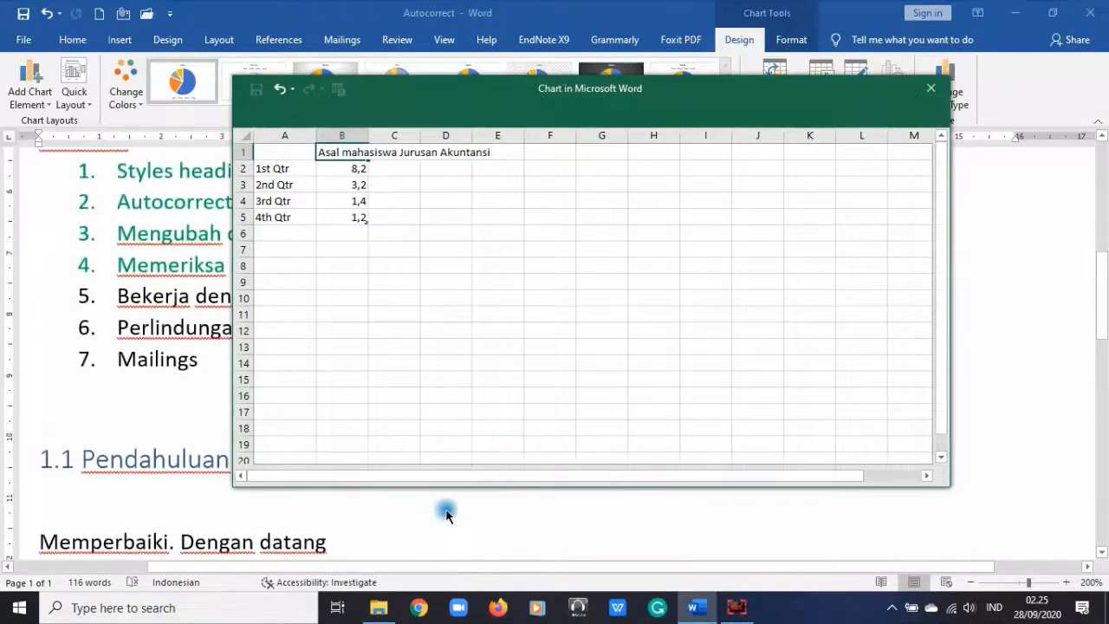
scroll(459, 471, down, 5)
scroll(505, 285, up, 5)
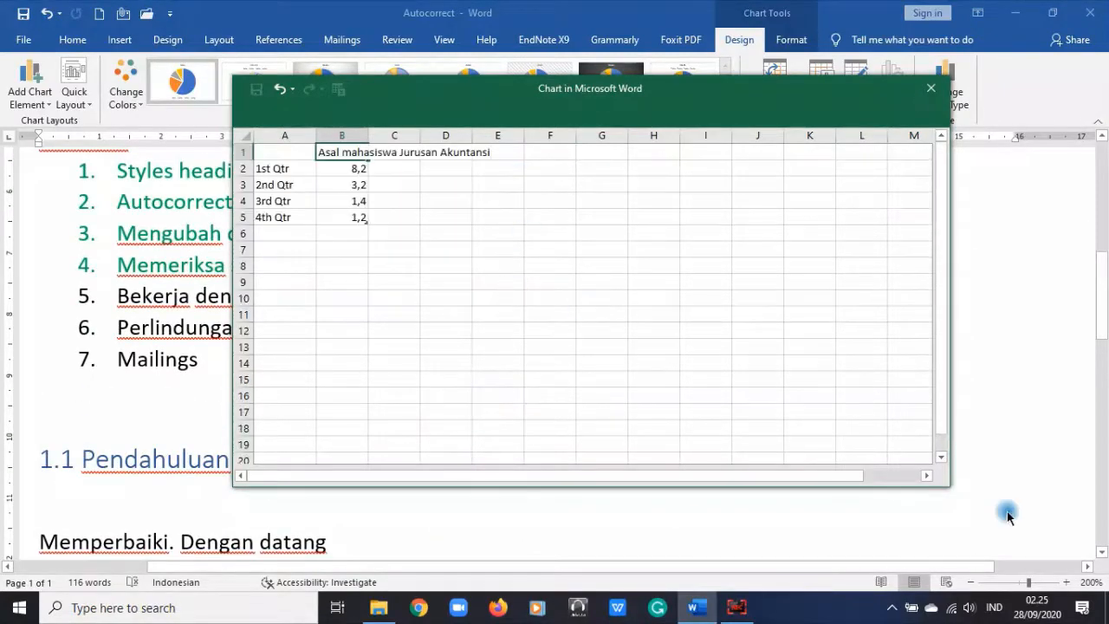
scroll(1008, 516, down, 8)
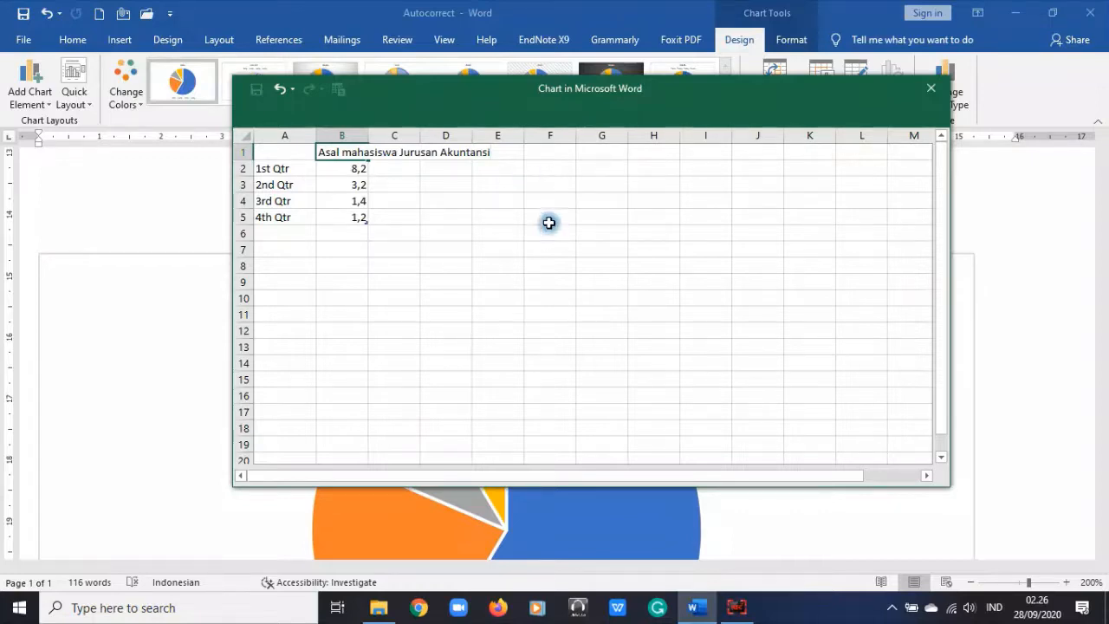
Step: Widen column B and label cell A2 'Kota Malang, Kabupaten Malang, Kota Batu'
click(513, 309)
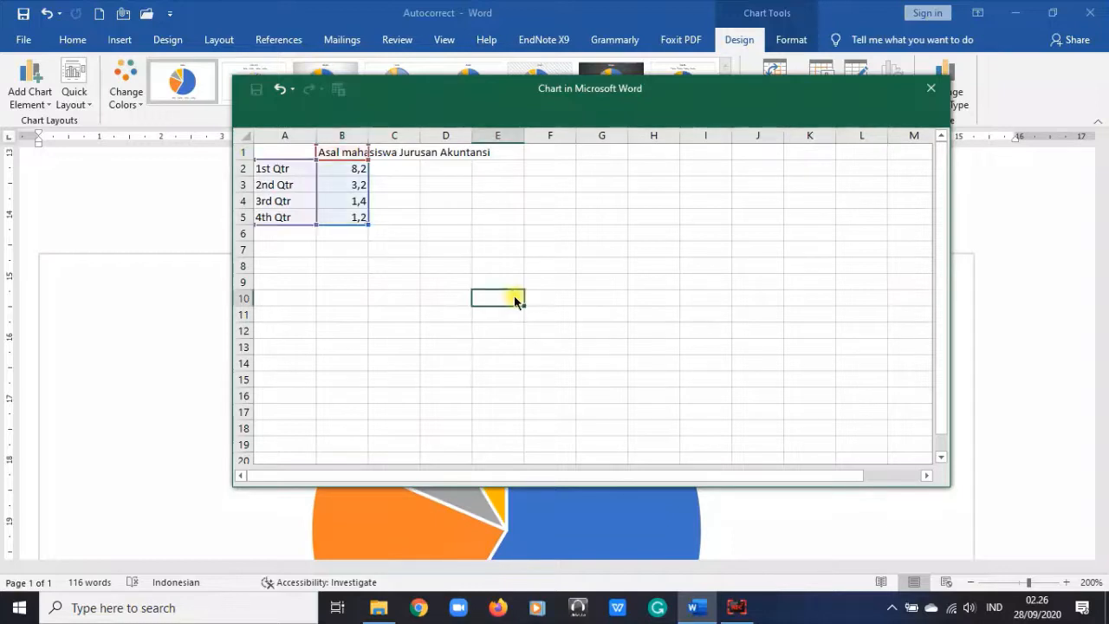
drag(367, 137, 498, 138)
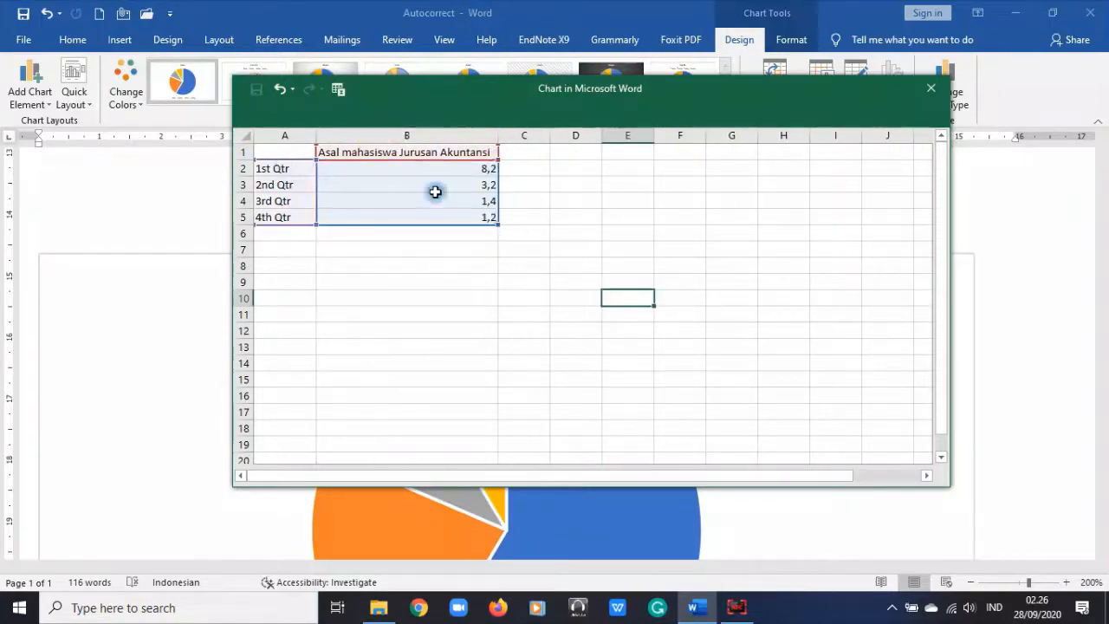
click(293, 168)
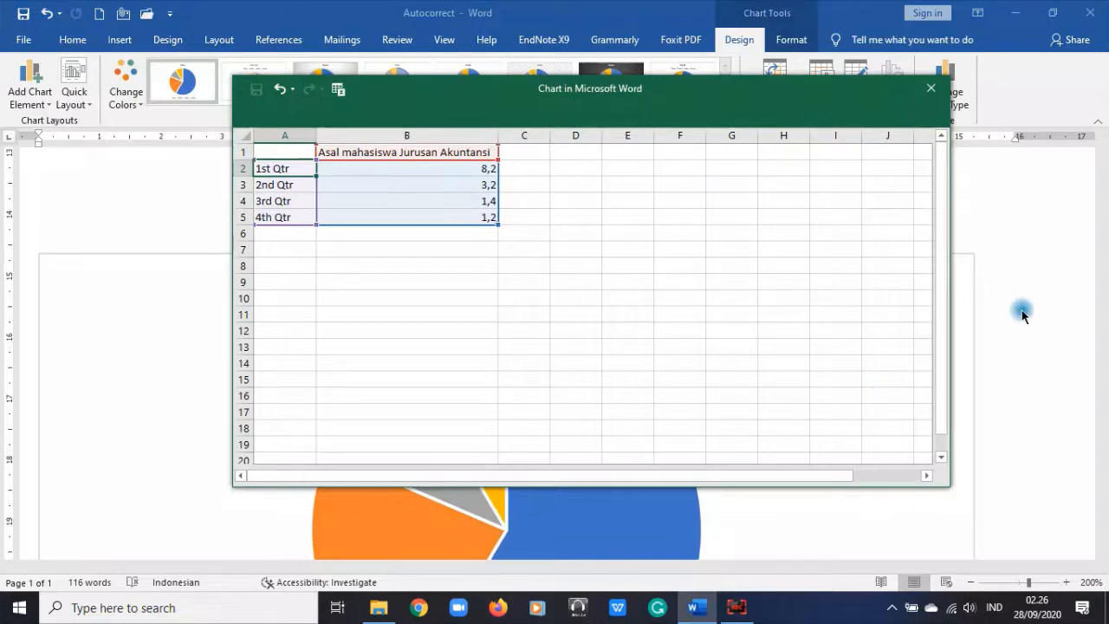
text(Kota Malang, Kabupaten Malang, Kota Batu)
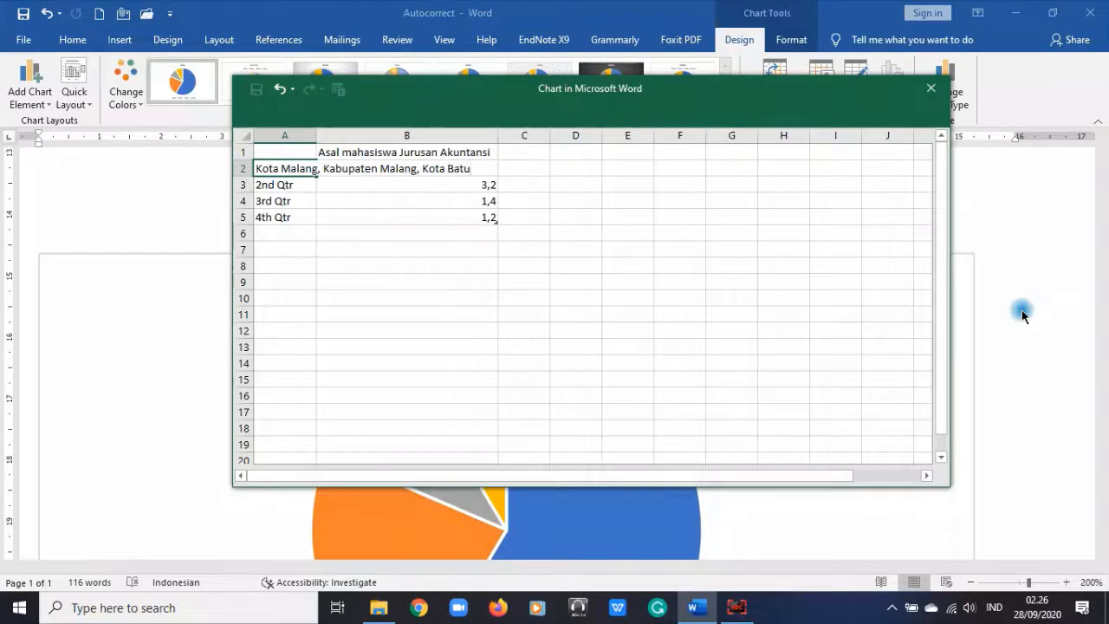
key(Escape)
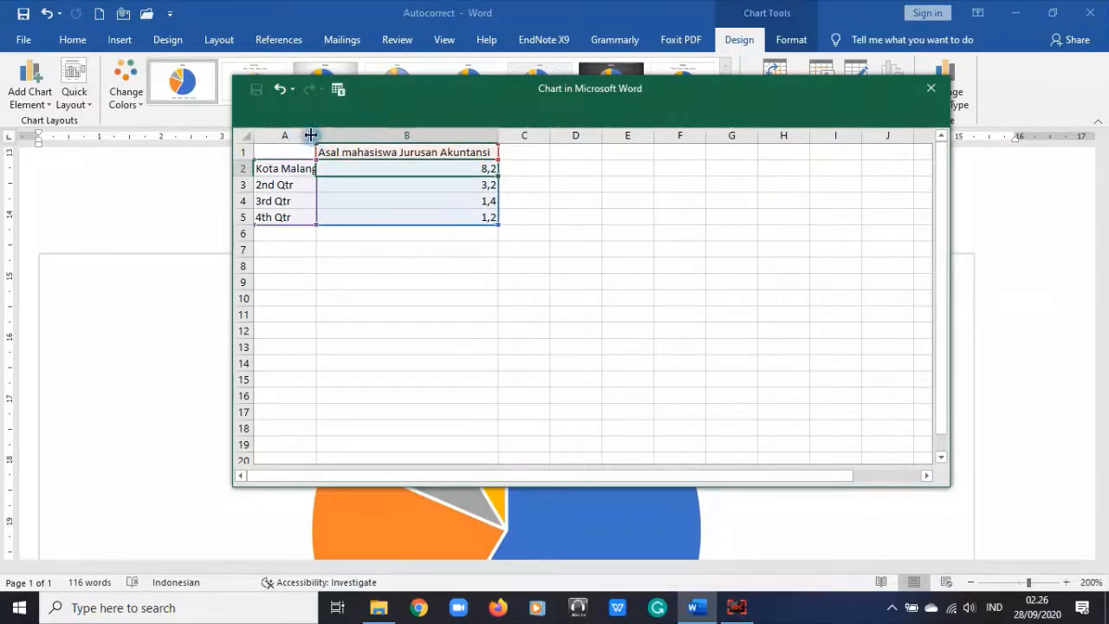
Step: Widen column A to fit the new label, then select and review the values in B2:B5
click(395, 313)
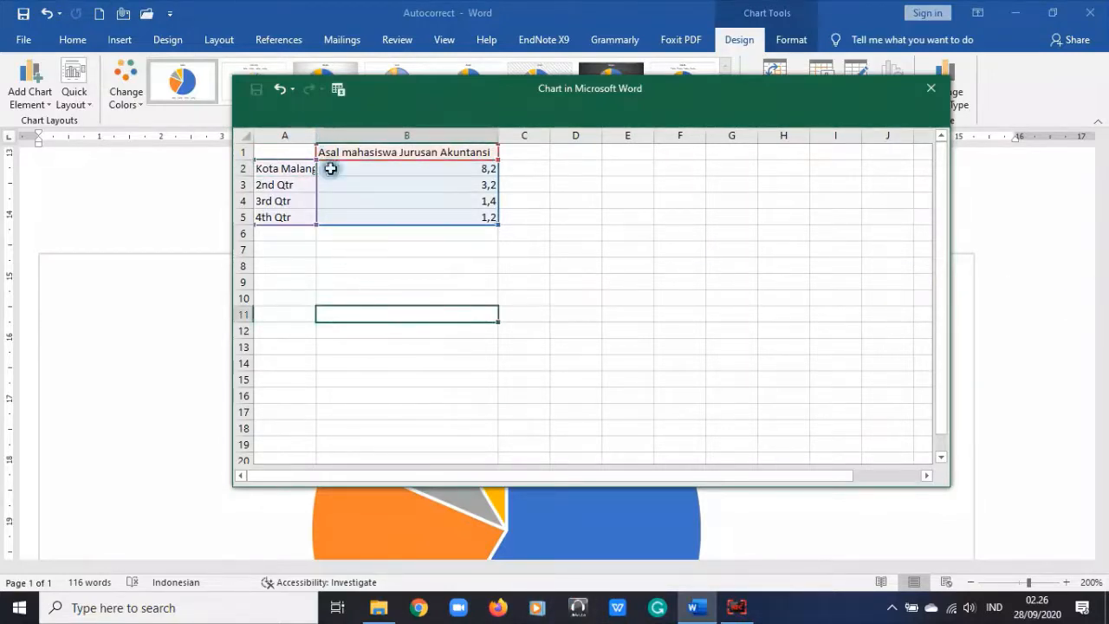
drag(319, 135, 472, 136)
click(574, 276)
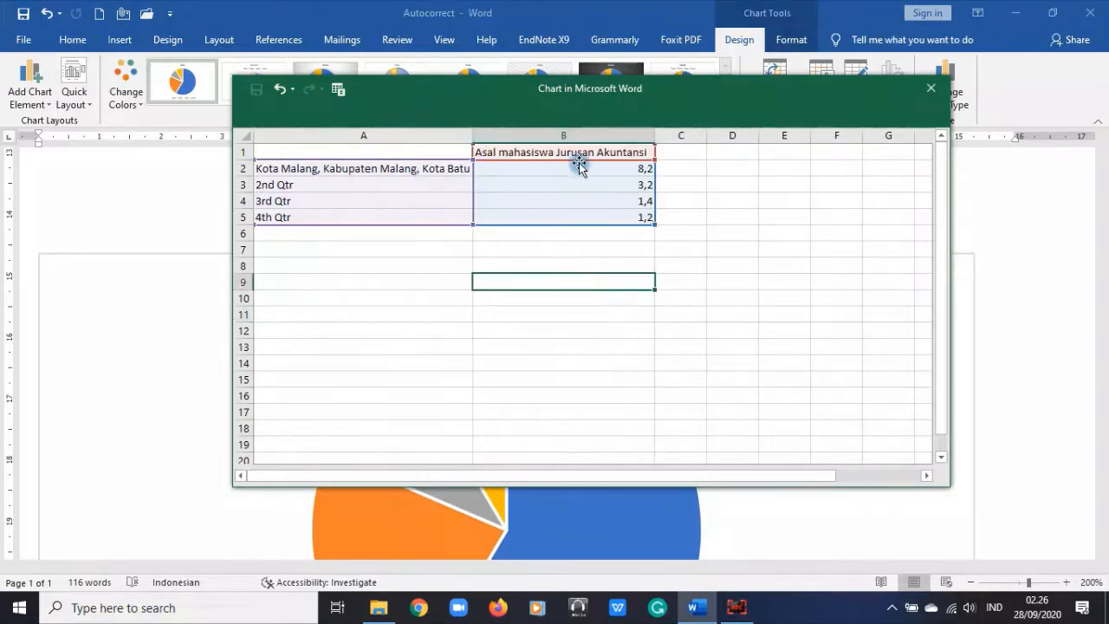
click(577, 168)
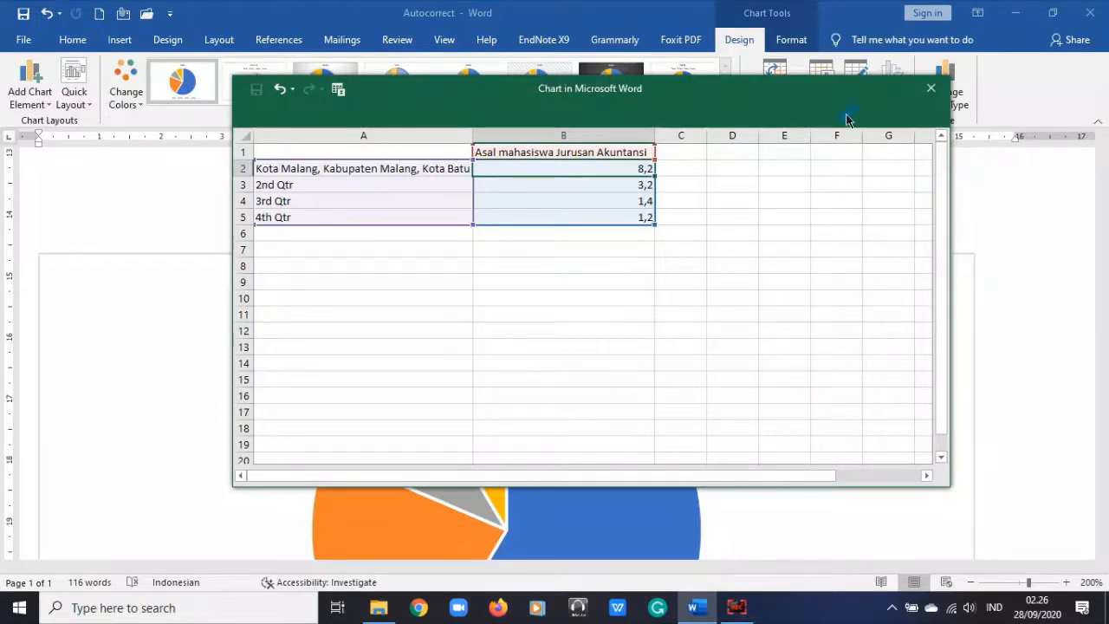
drag(626, 168, 643, 217)
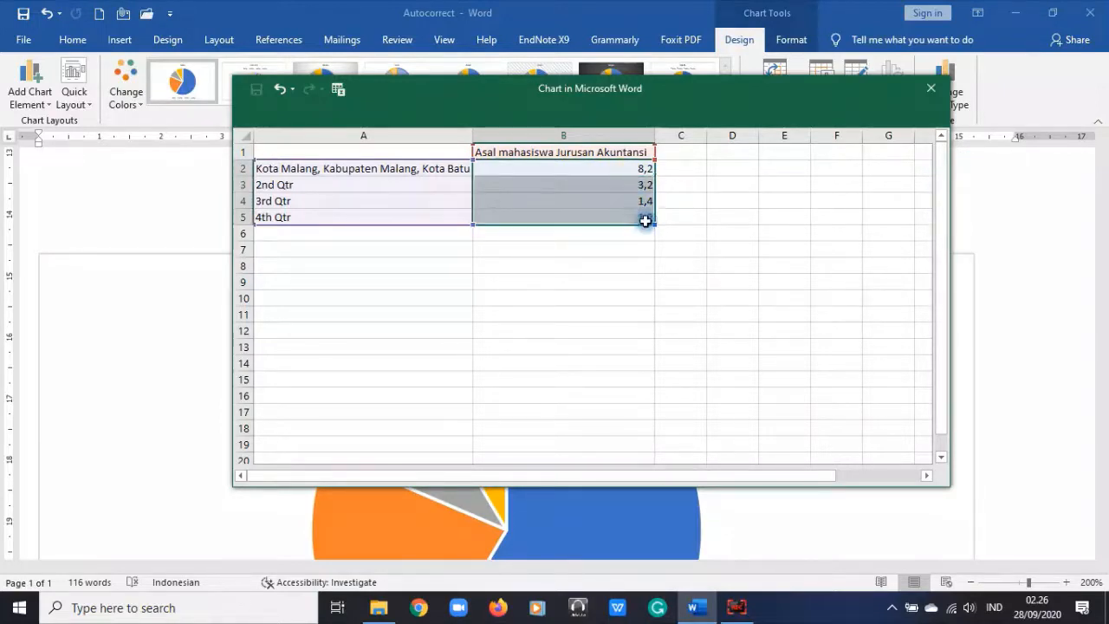
click(620, 168)
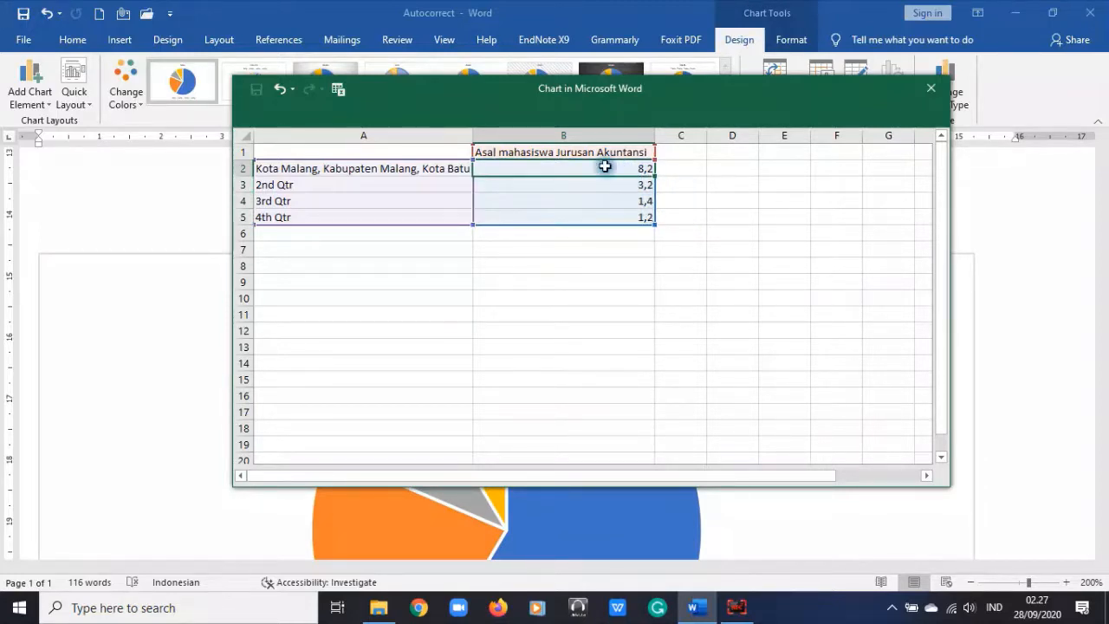
drag(605, 166, 598, 219)
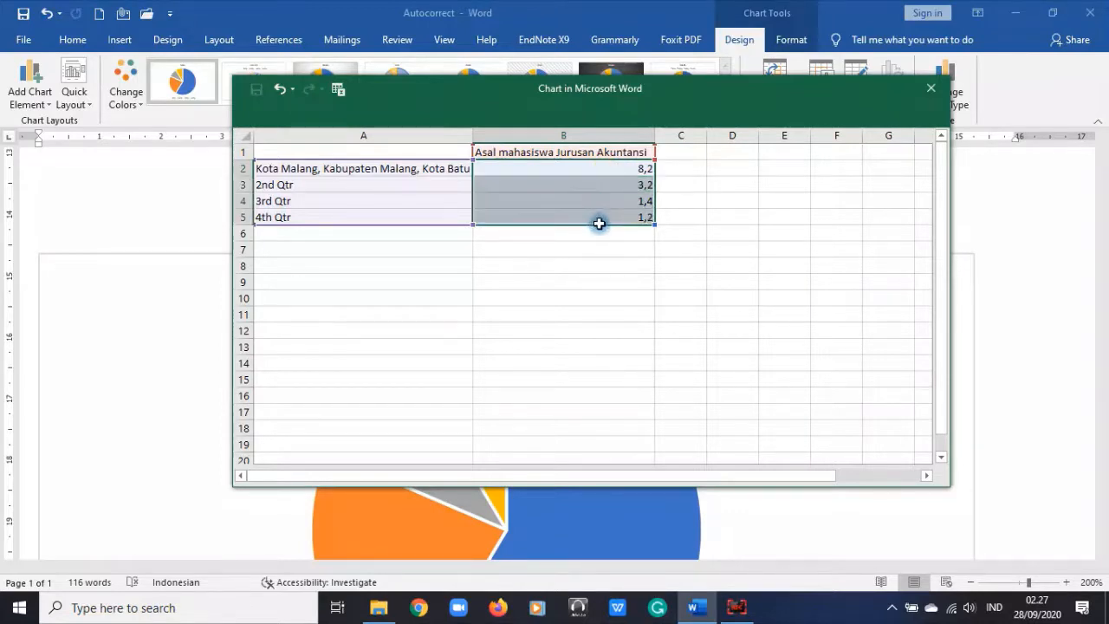
click(711, 344)
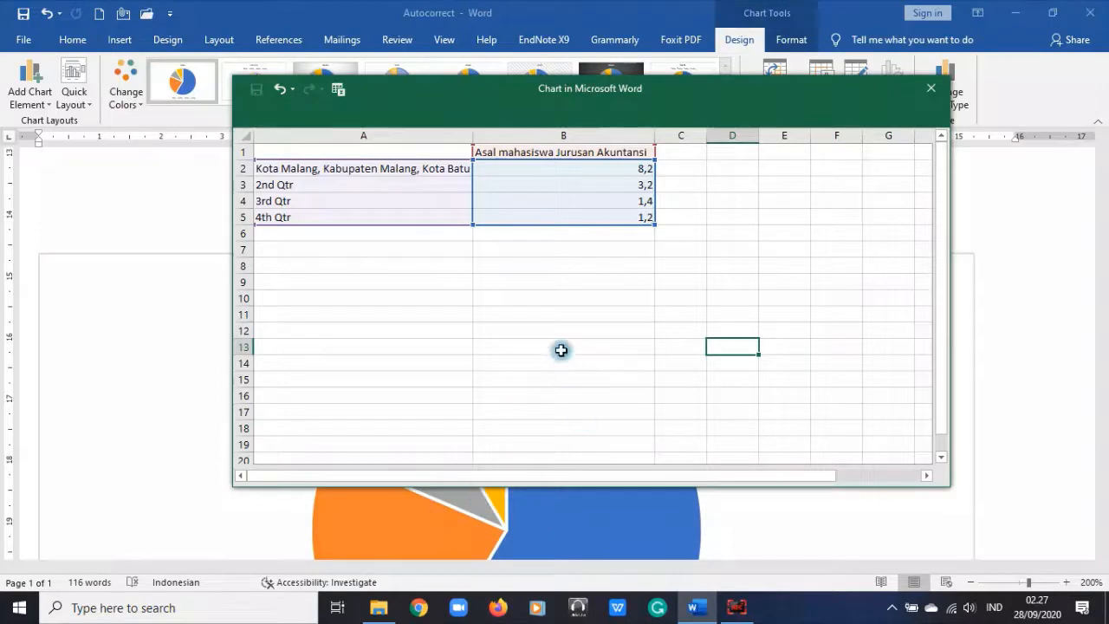
click(591, 297)
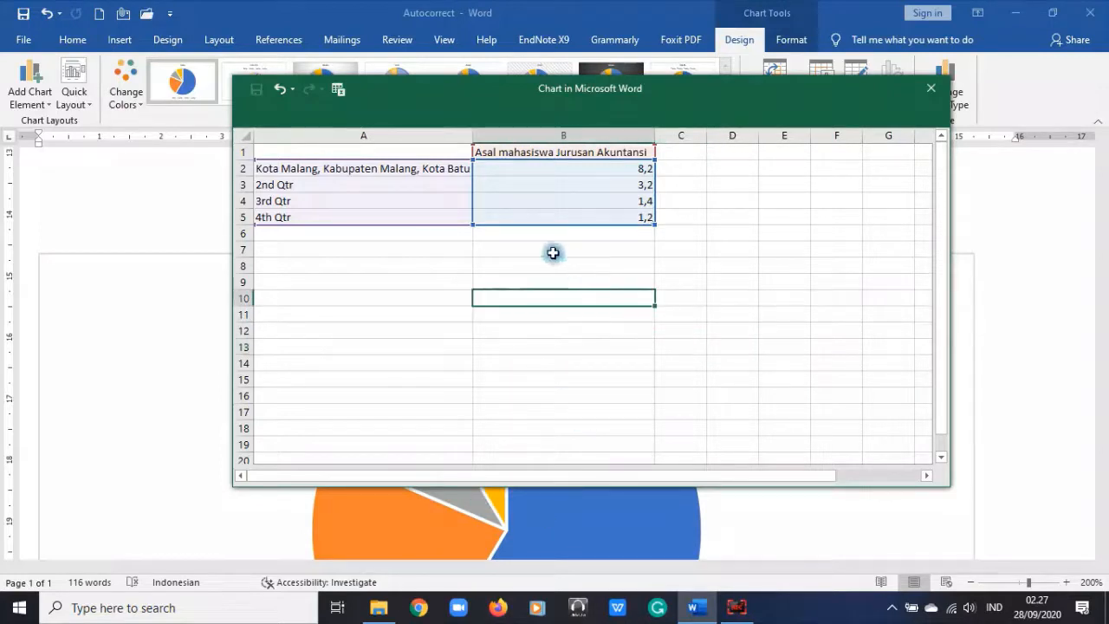
Step: Relabel cells A3:A5 as Blitar, Kediri and Tulungagung
click(314, 186)
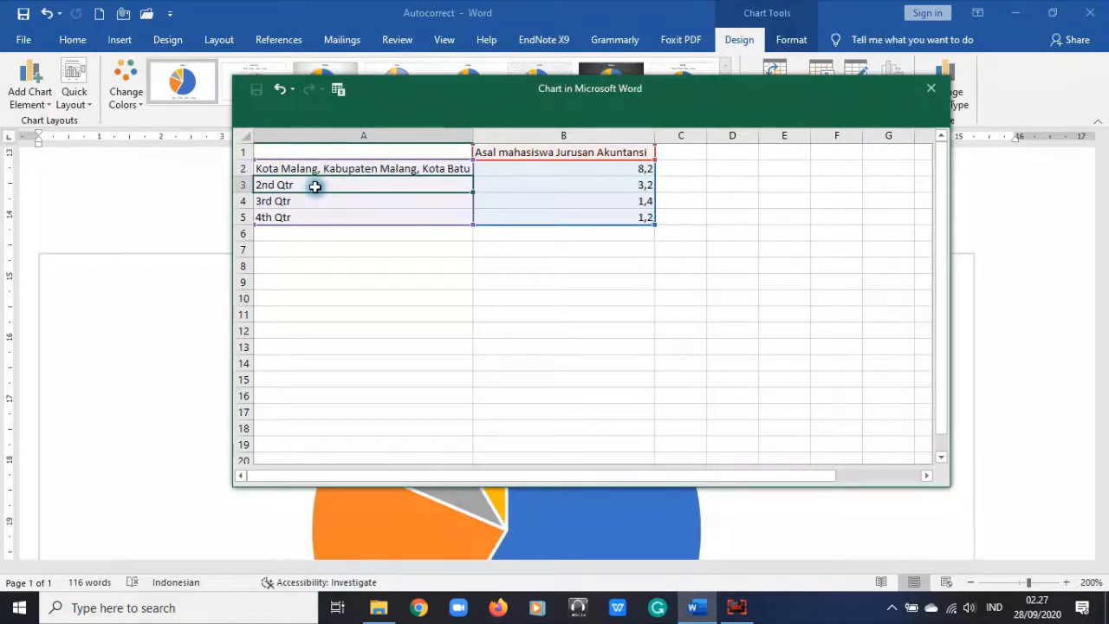
text(Bl)
text(Kota Malang, Kabupaten Malang, Kota Batu)
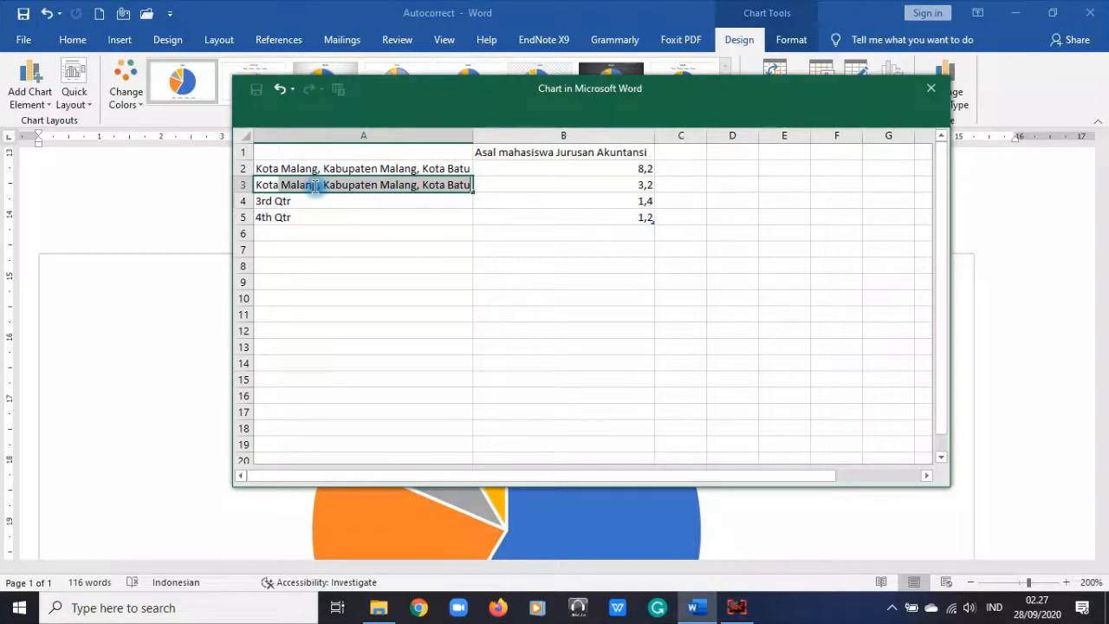
text(da)
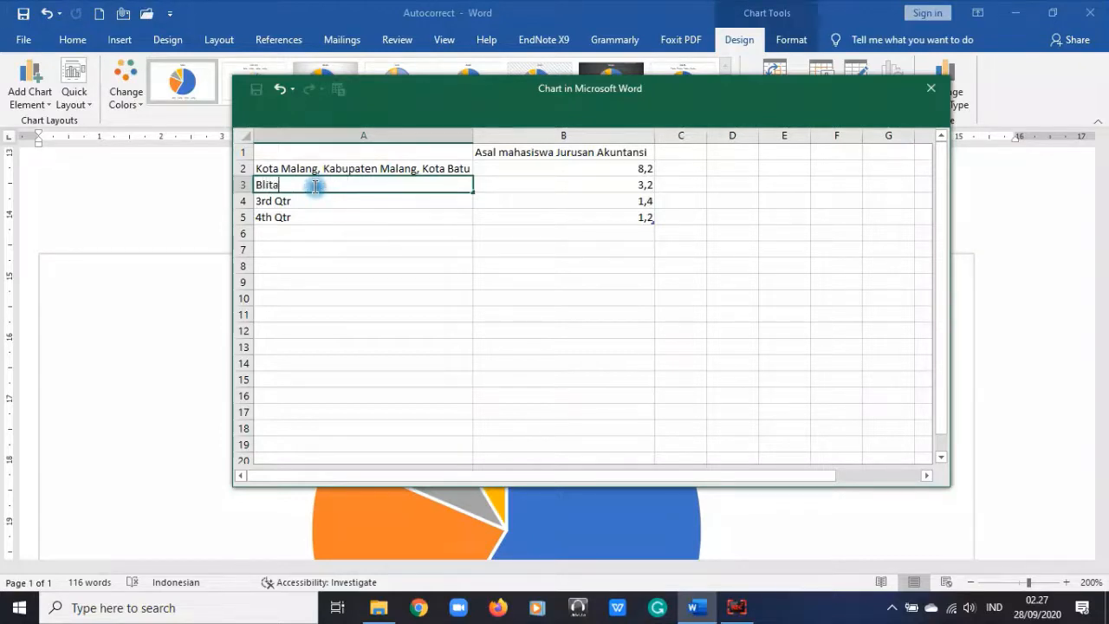
key(Return)
text(Ke)
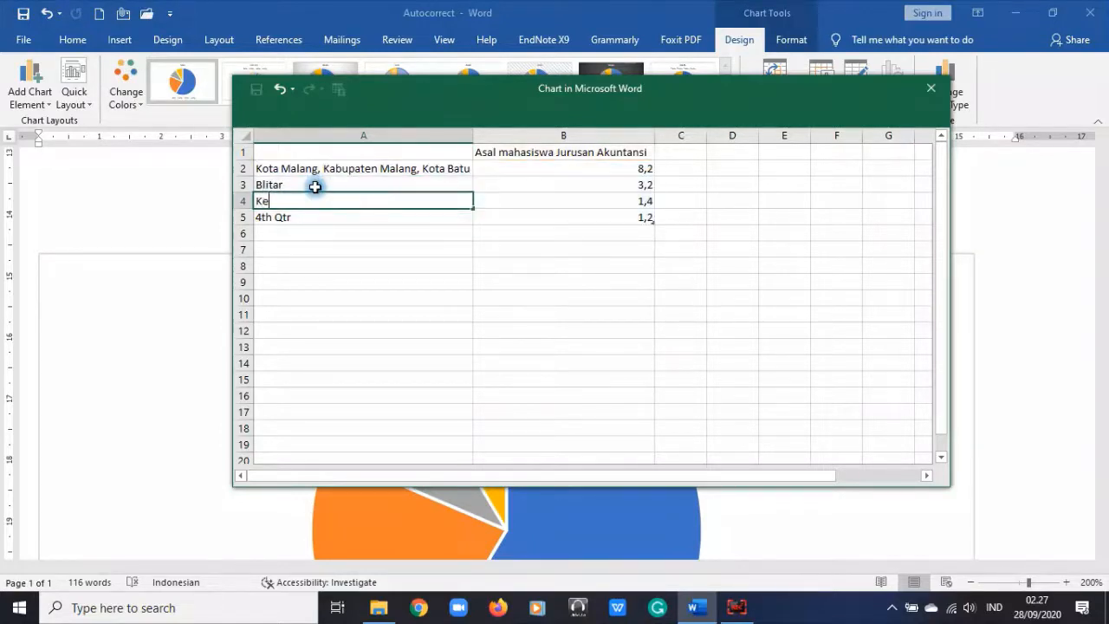
text(diri)
key(Return)
text(Tulungag)
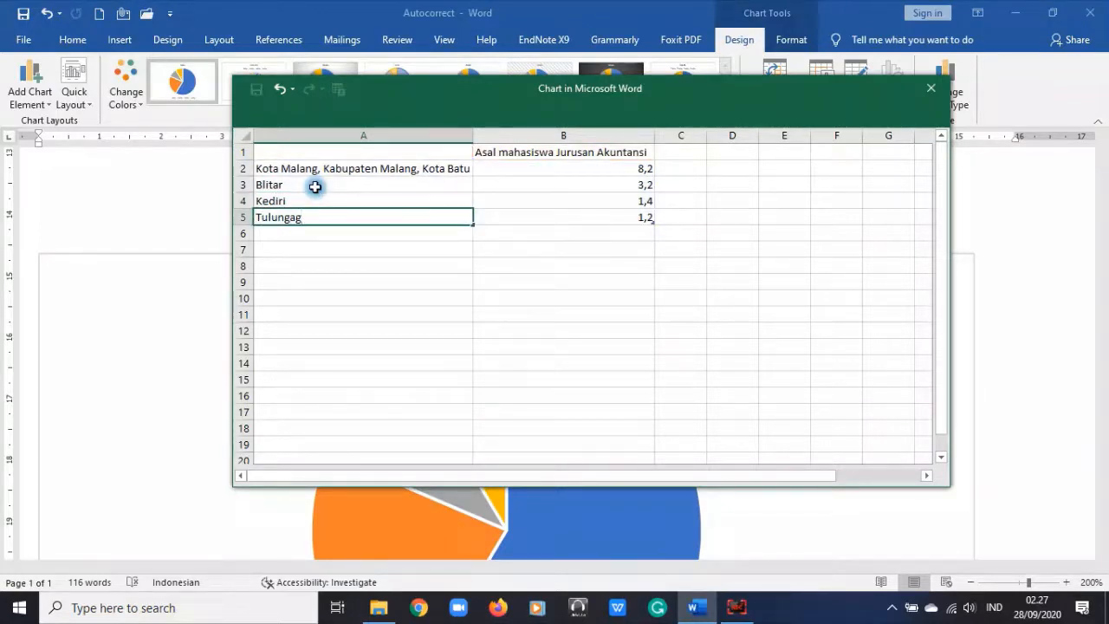
text(ung)
click(483, 399)
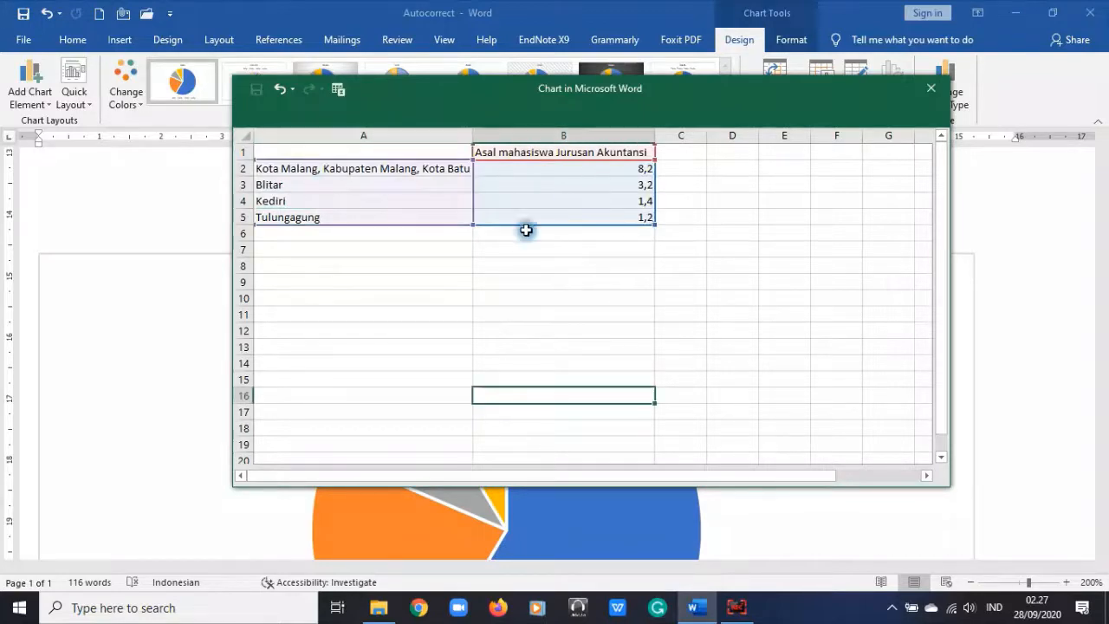
Step: Enter the values 50, 10, 10 and 30 into B2:B5
click(608, 168)
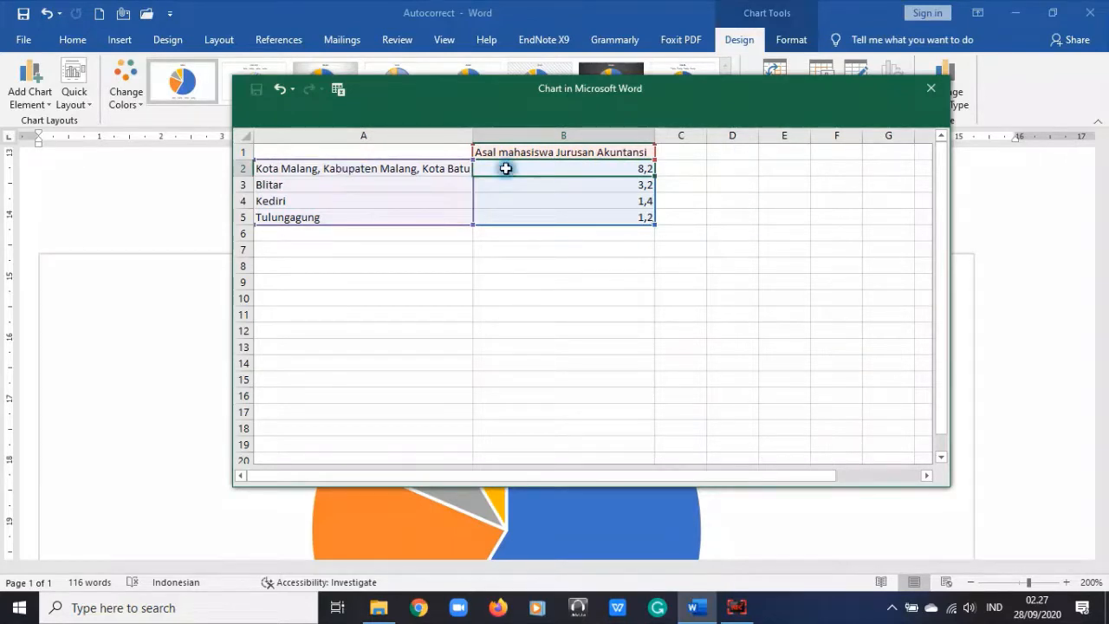
text(50)
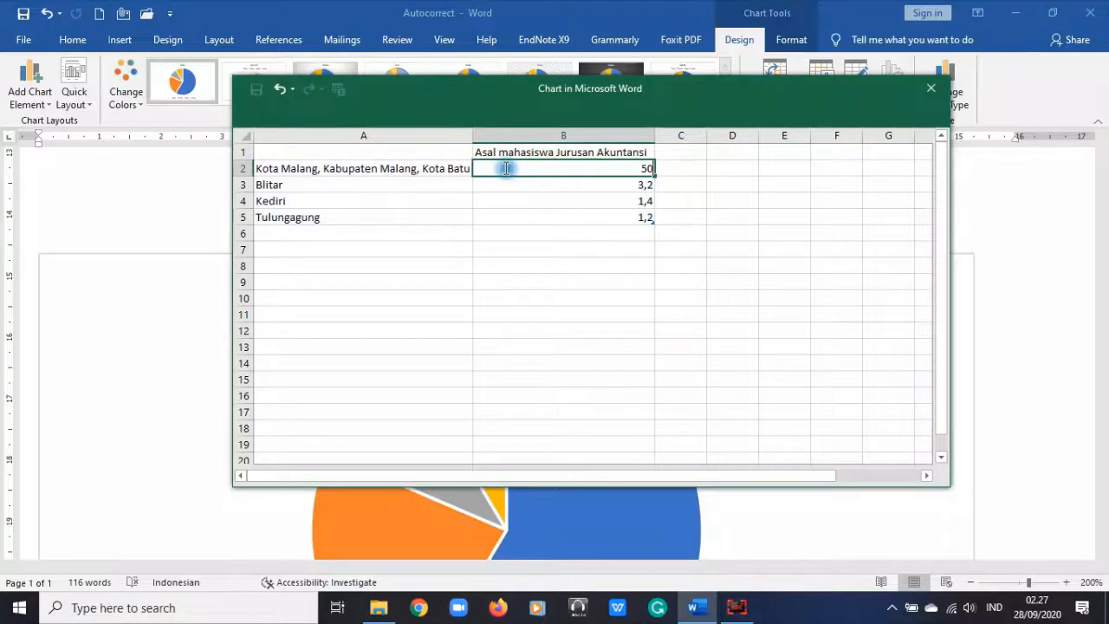
key(Return)
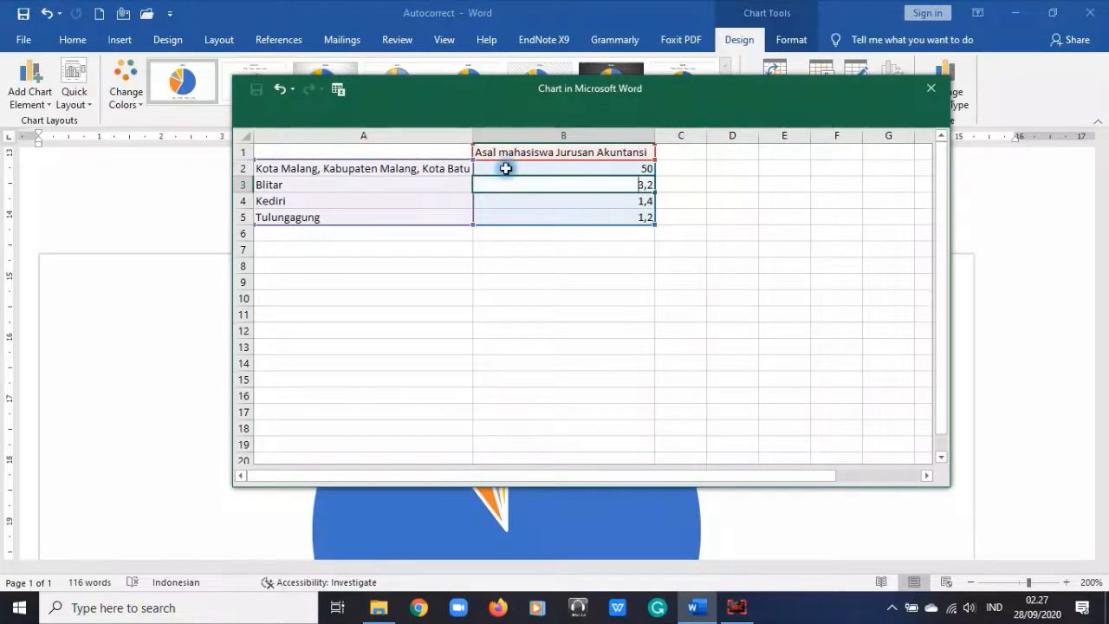
text(10)
key(Return)
text(10)
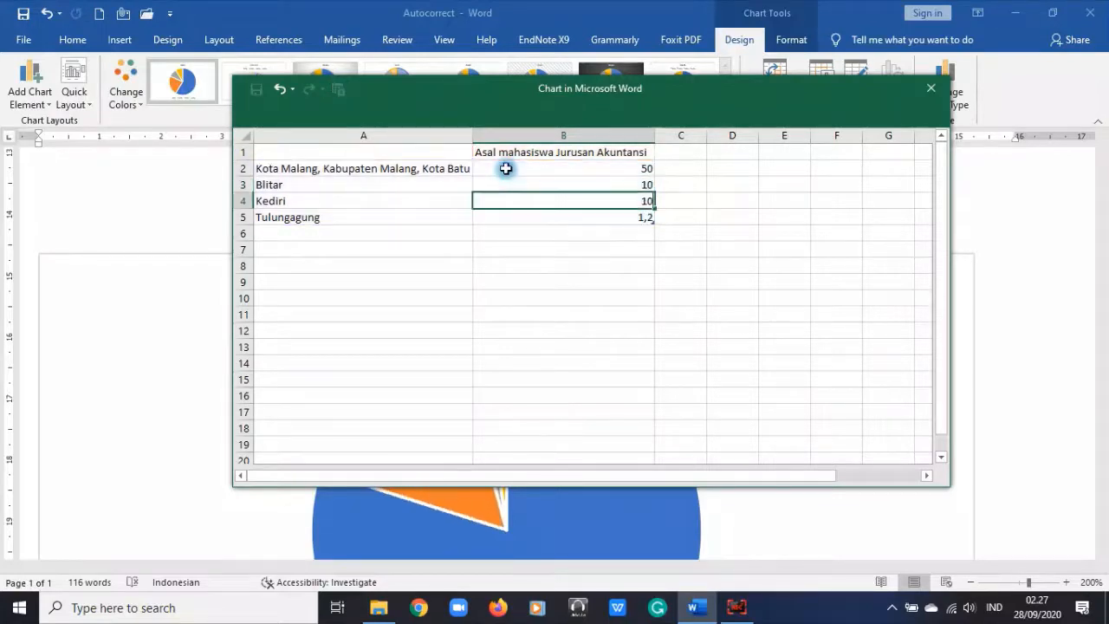
key(Return)
text(30)
key(Return)
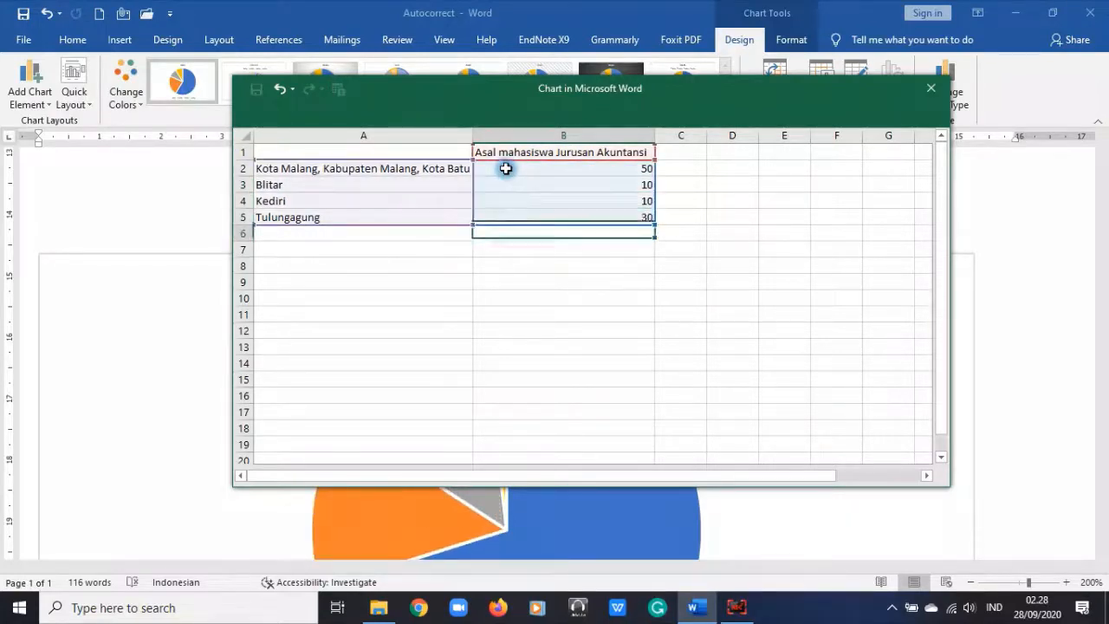
drag(617, 168, 633, 221)
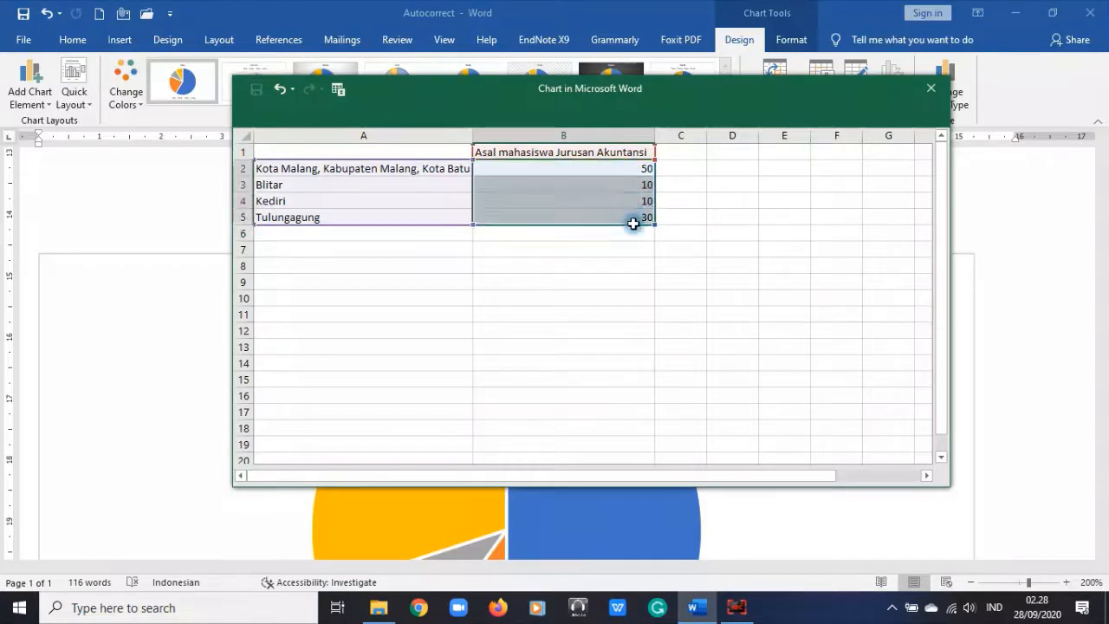
Step: Enter 15 as the values in B3 and B4
click(619, 170)
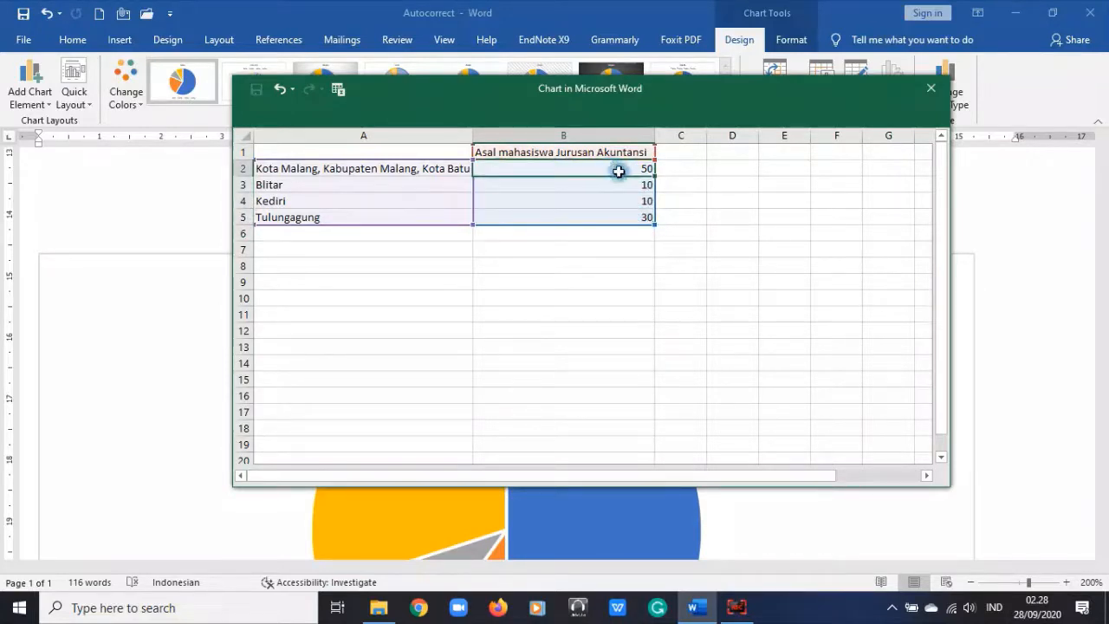
click(612, 189)
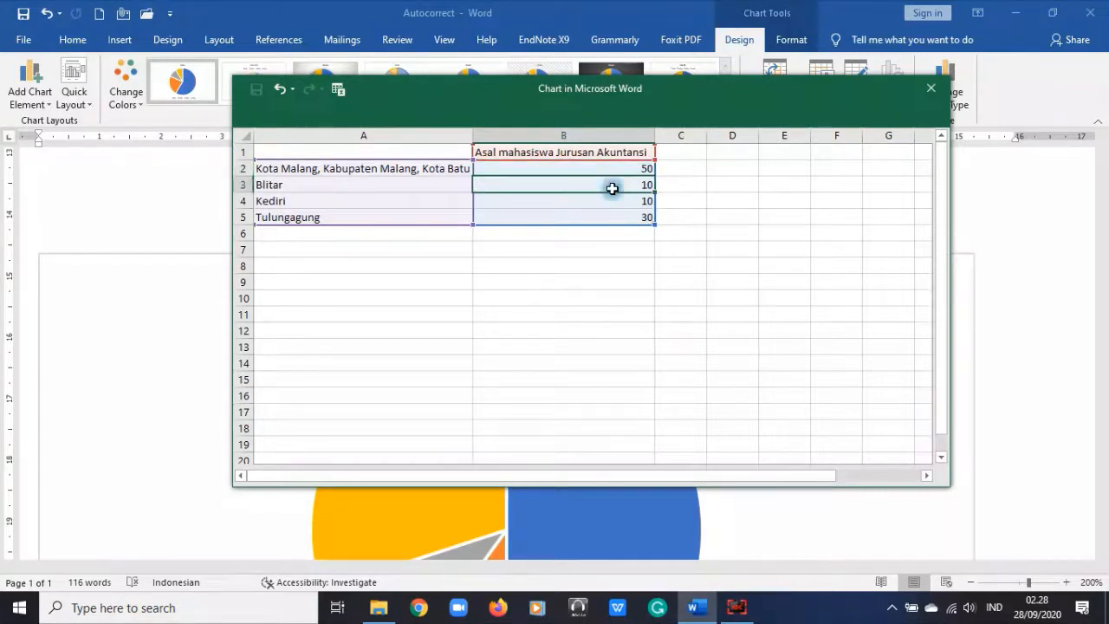
text(15)
key(Return)
text(1)
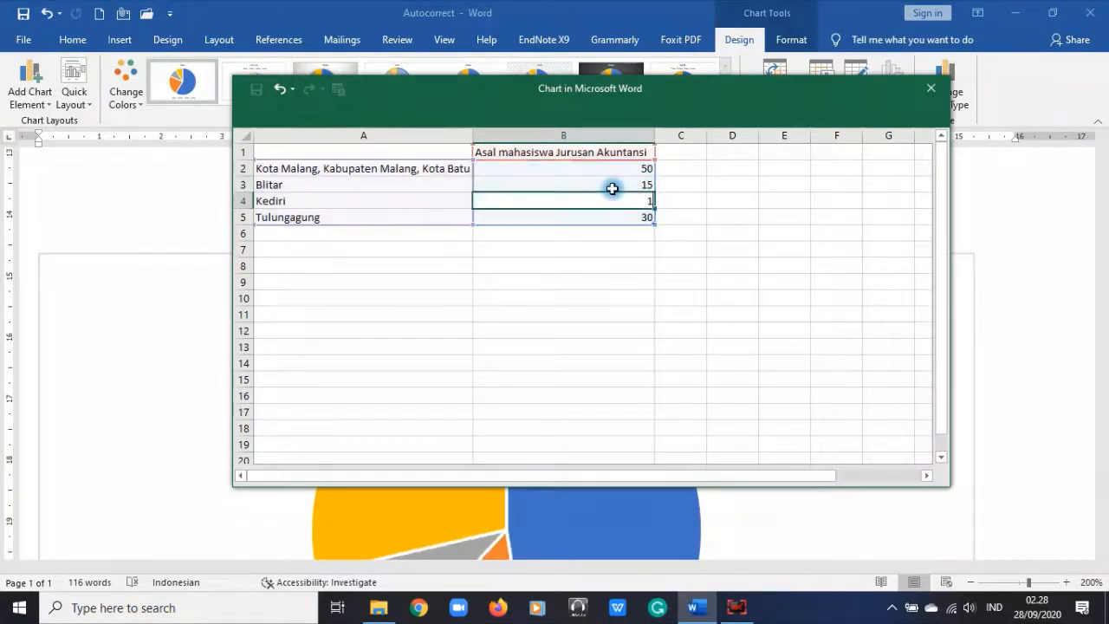
text(5)
click(606, 299)
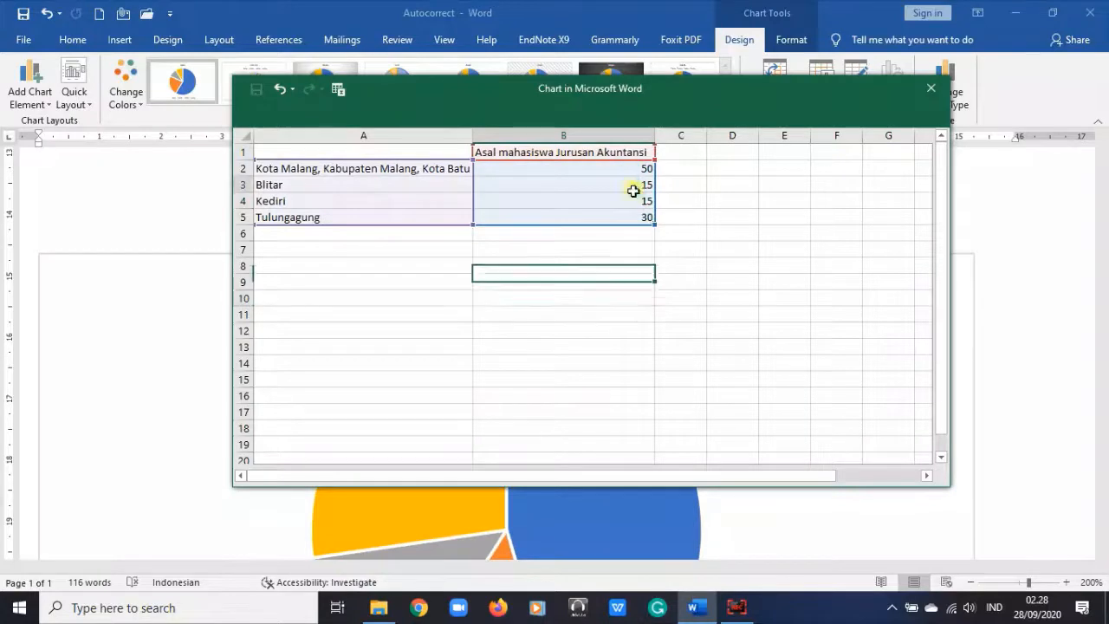
Step: Select the B2:B5 values repeatedly, reselecting the pie chart to return to its data sheet
drag(634, 191, 634, 219)
click(646, 261)
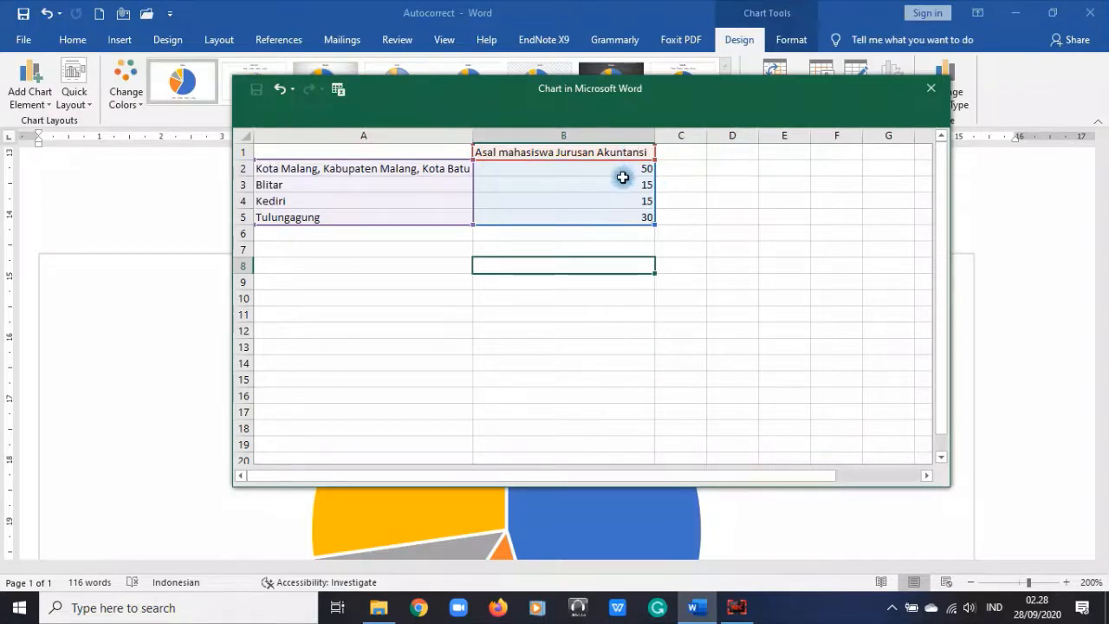
drag(595, 158, 616, 232)
click(627, 296)
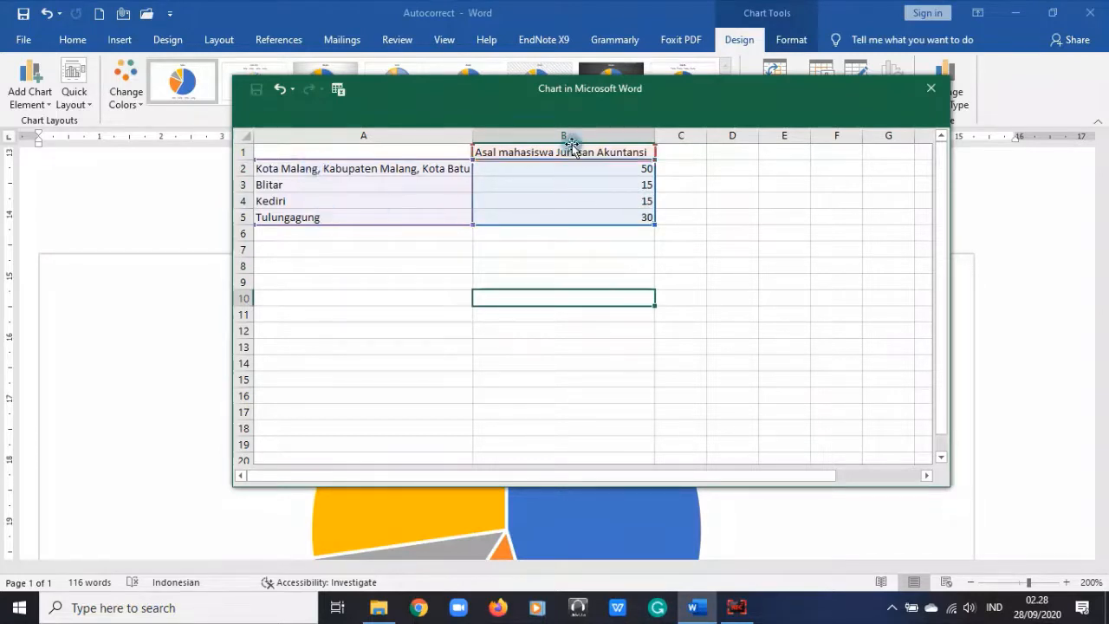
drag(585, 174, 595, 217)
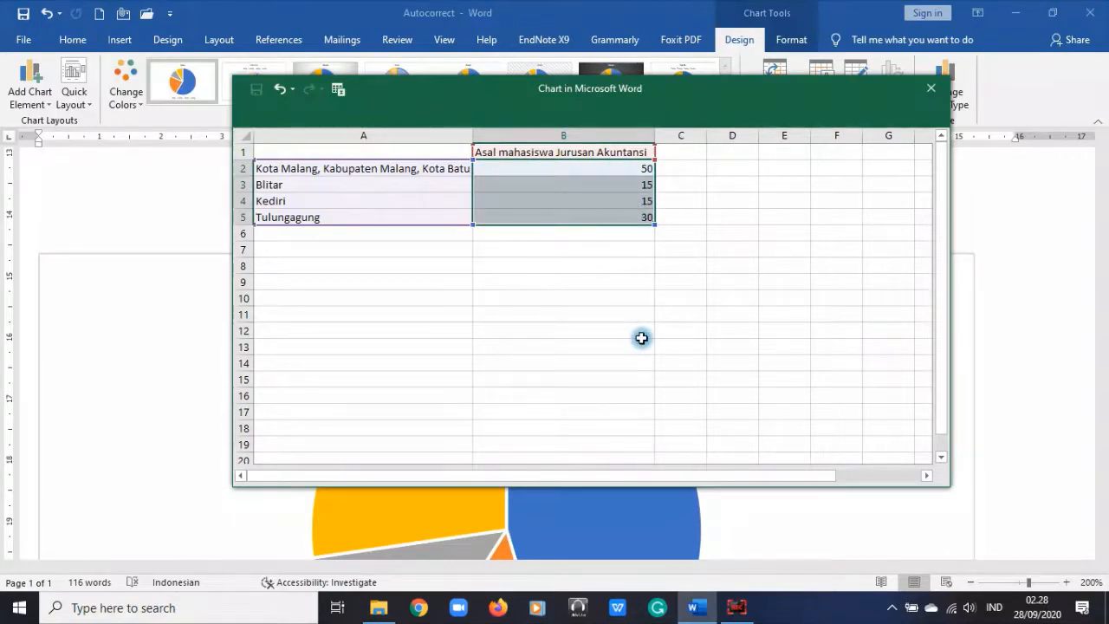
click(622, 169)
click(632, 201)
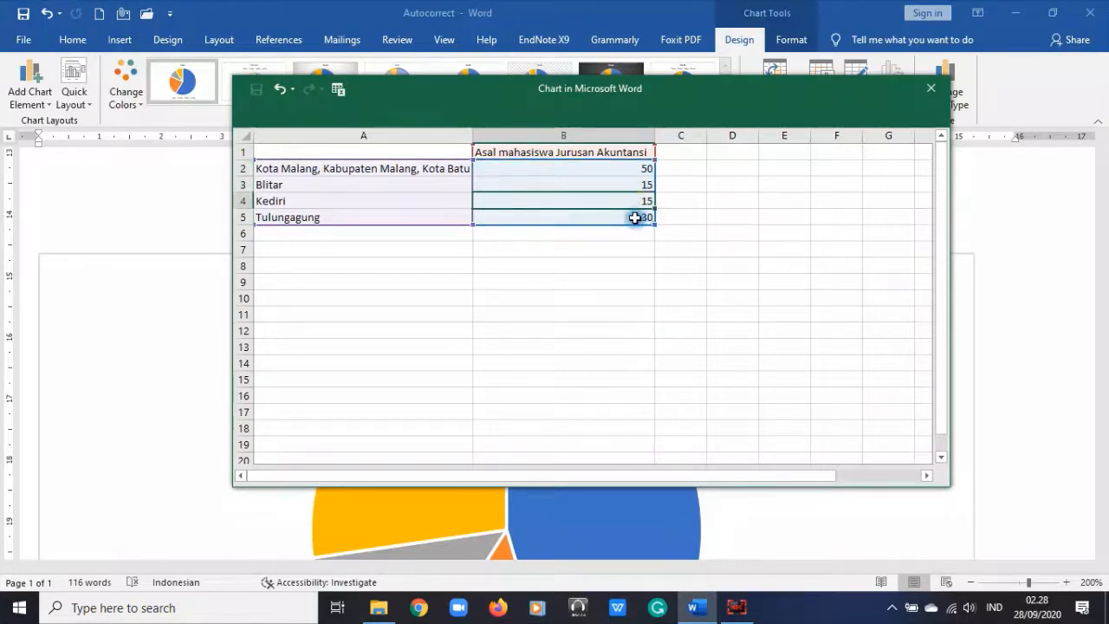
drag(635, 219, 622, 167)
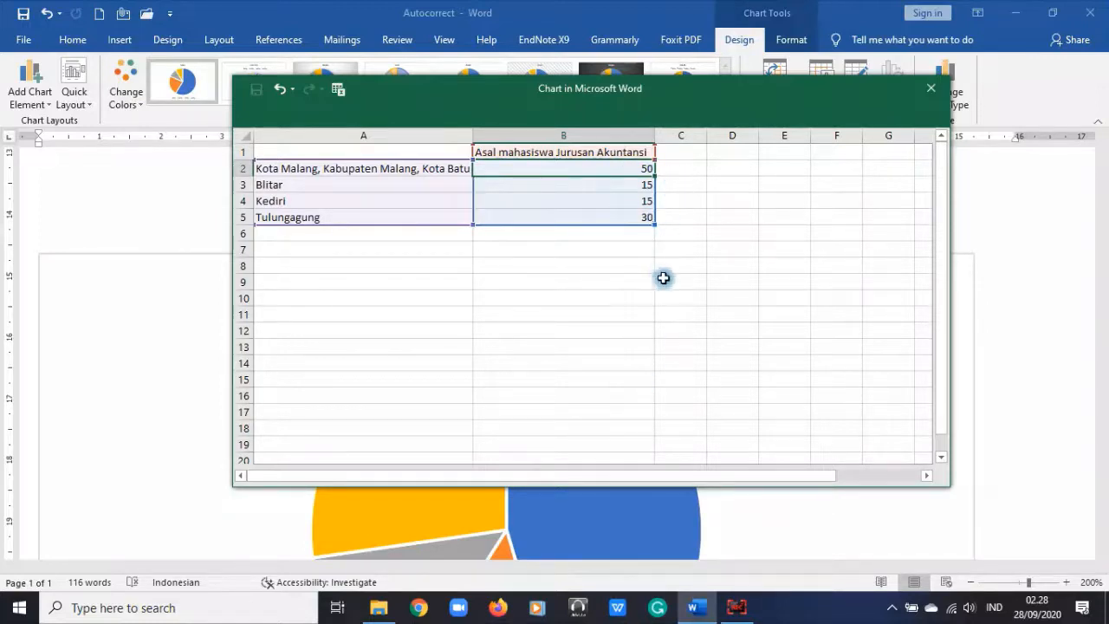
click(622, 533)
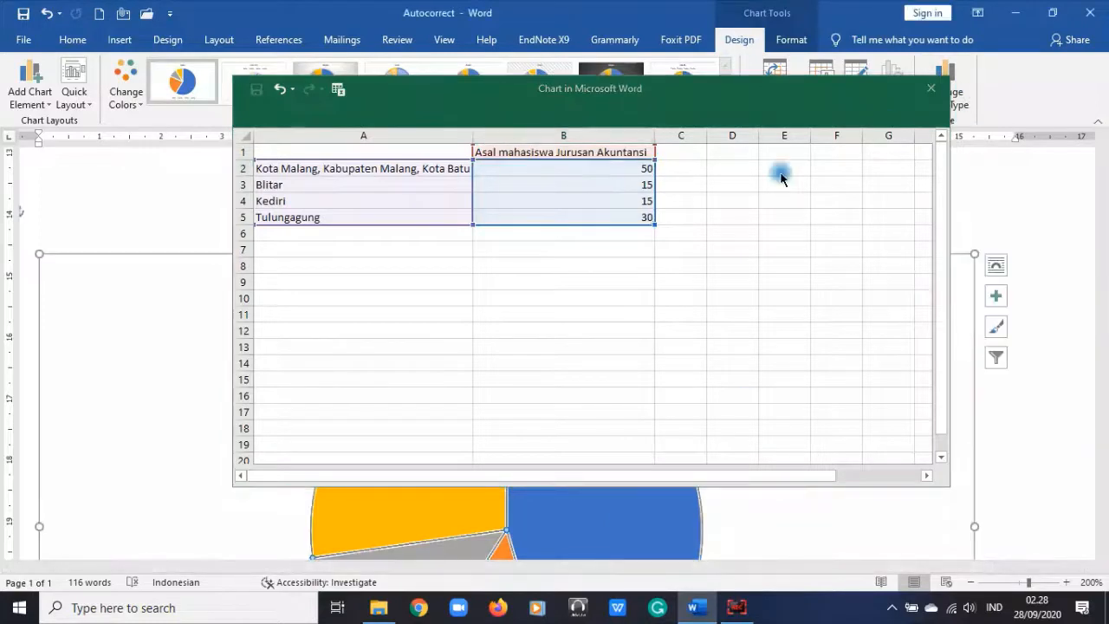
click(676, 216)
click(605, 167)
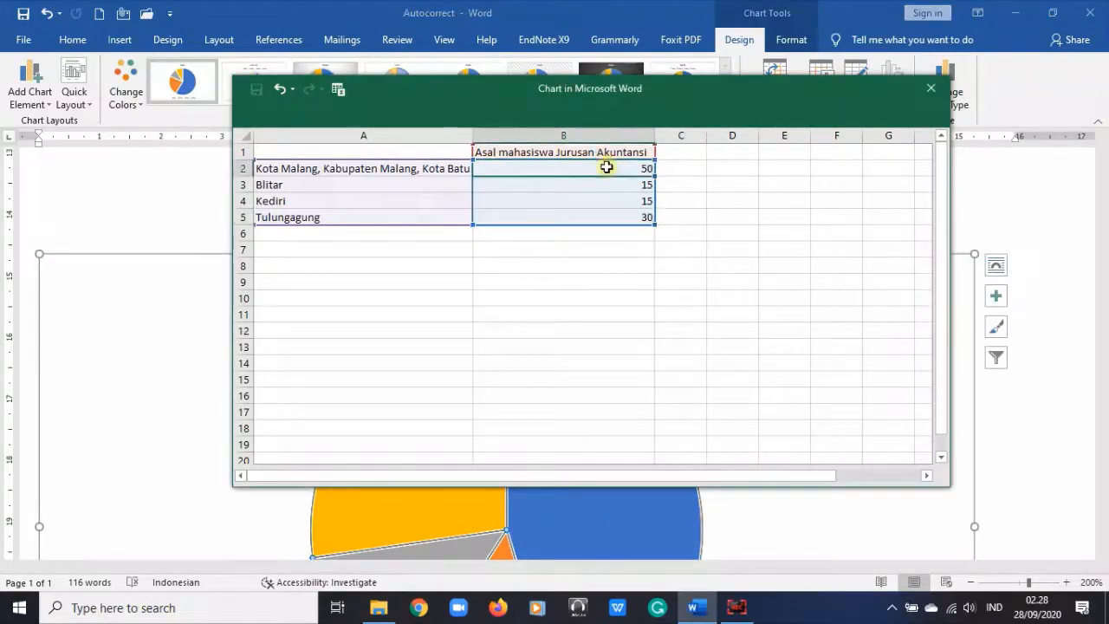
drag(604, 176, 616, 216)
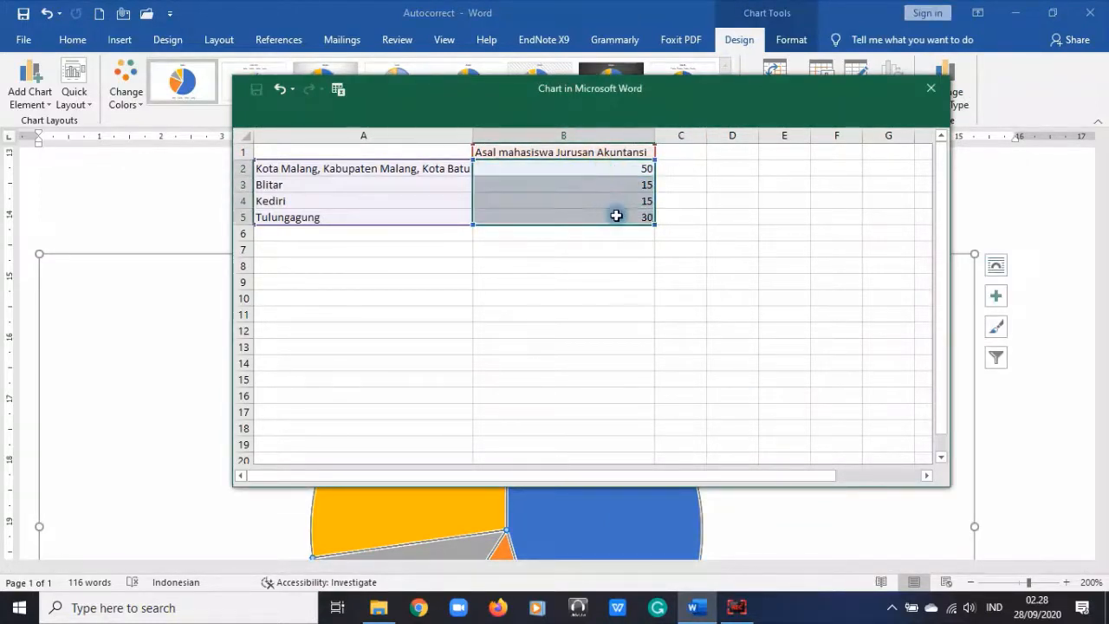
drag(589, 170, 596, 220)
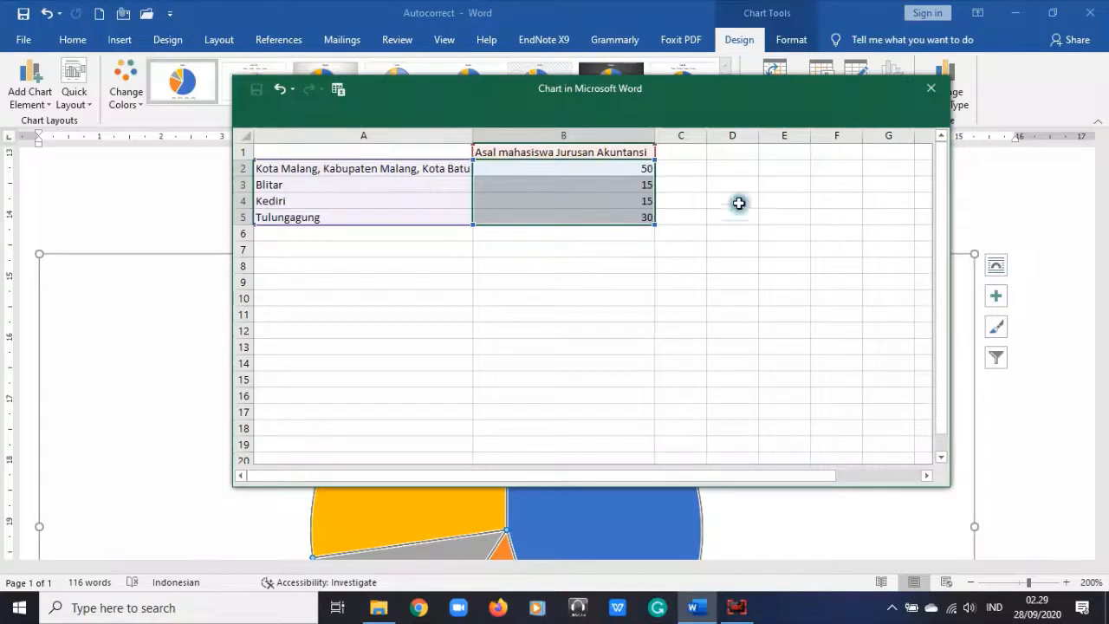
Step: Overwrite Blitar's value in B3 with 75
click(621, 184)
text(75)
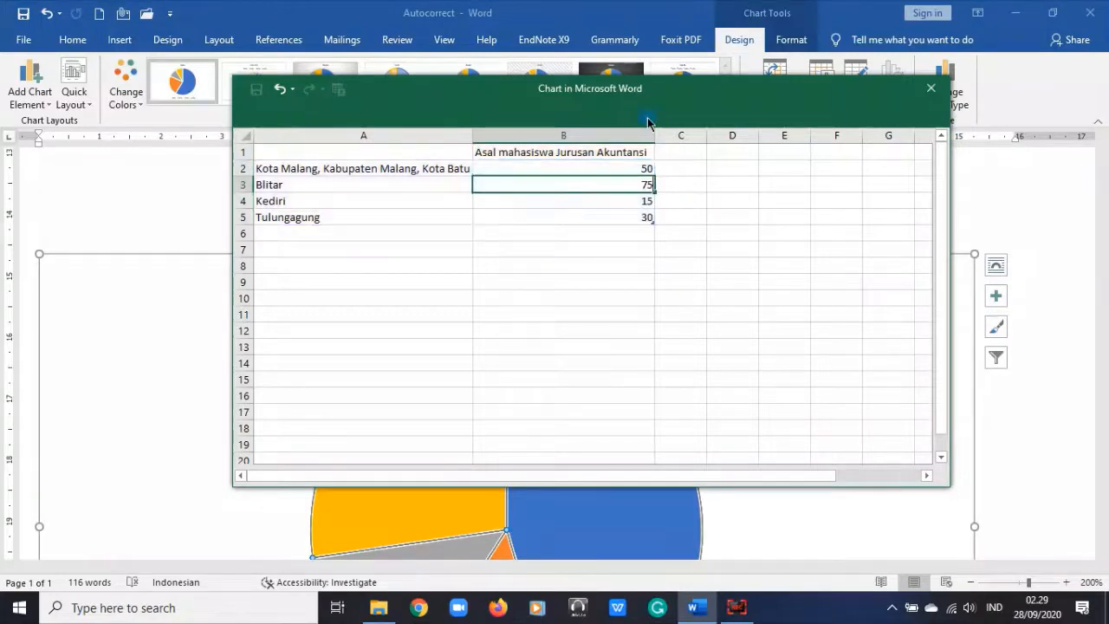
key(Return)
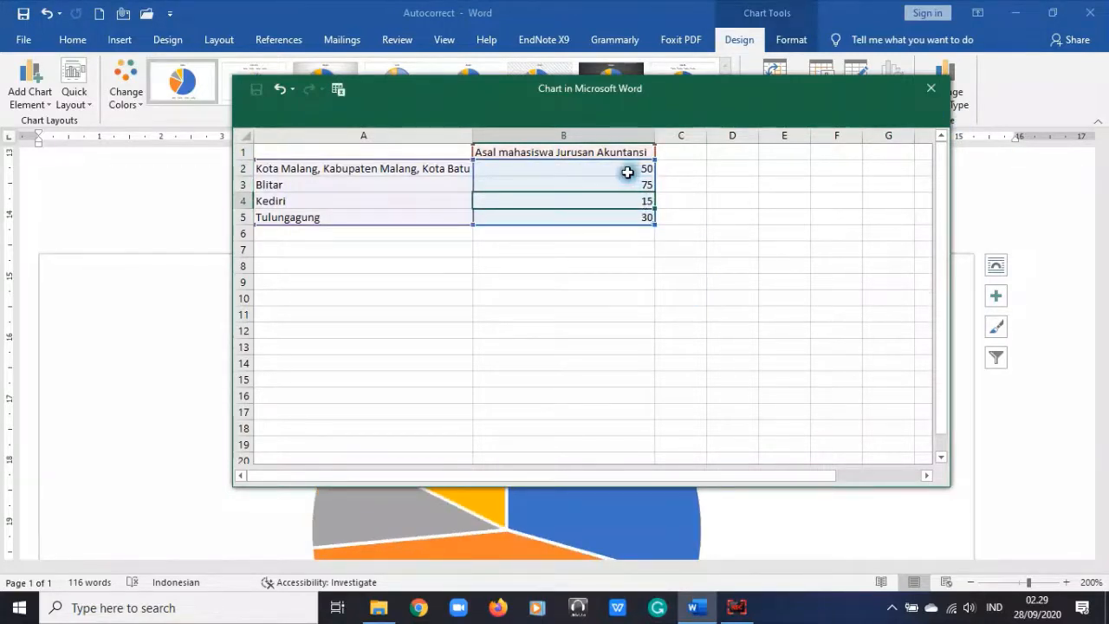
drag(629, 169, 633, 233)
click(627, 182)
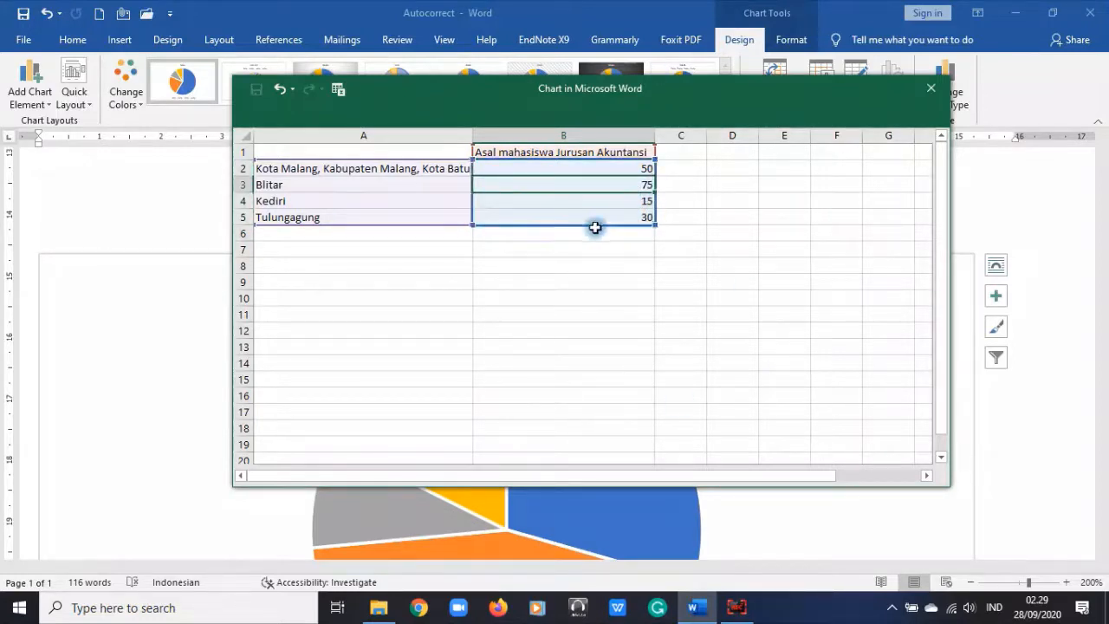
Step: Close the chart data sheet and return to the pie chart in the document
click(931, 89)
scroll(596, 401, down, 3)
scroll(704, 409, up, 1)
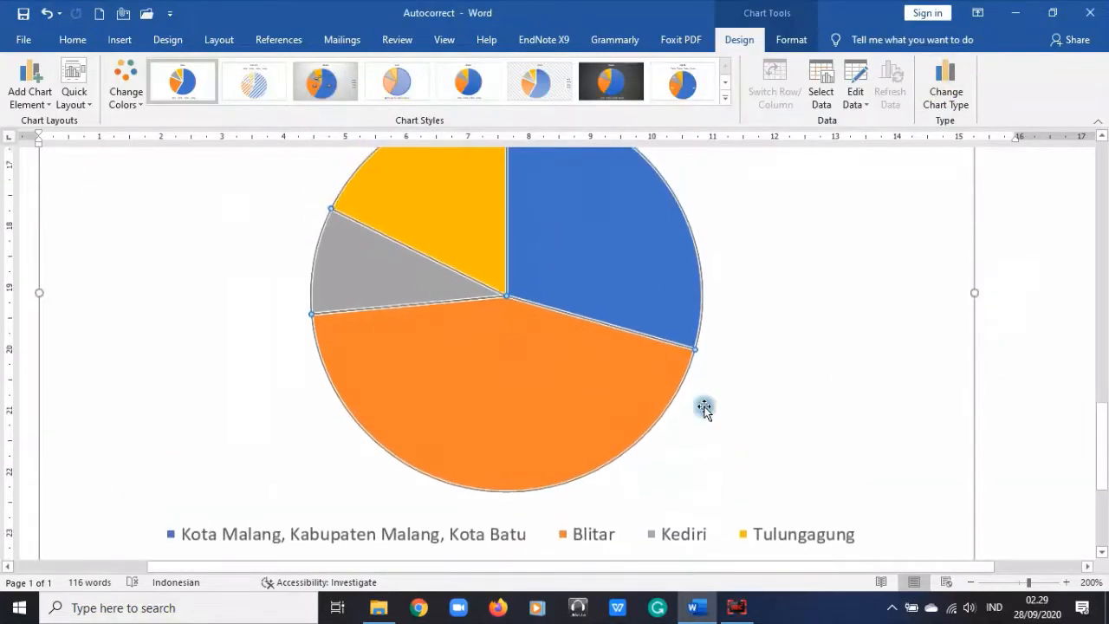
scroll(742, 409, up, 3)
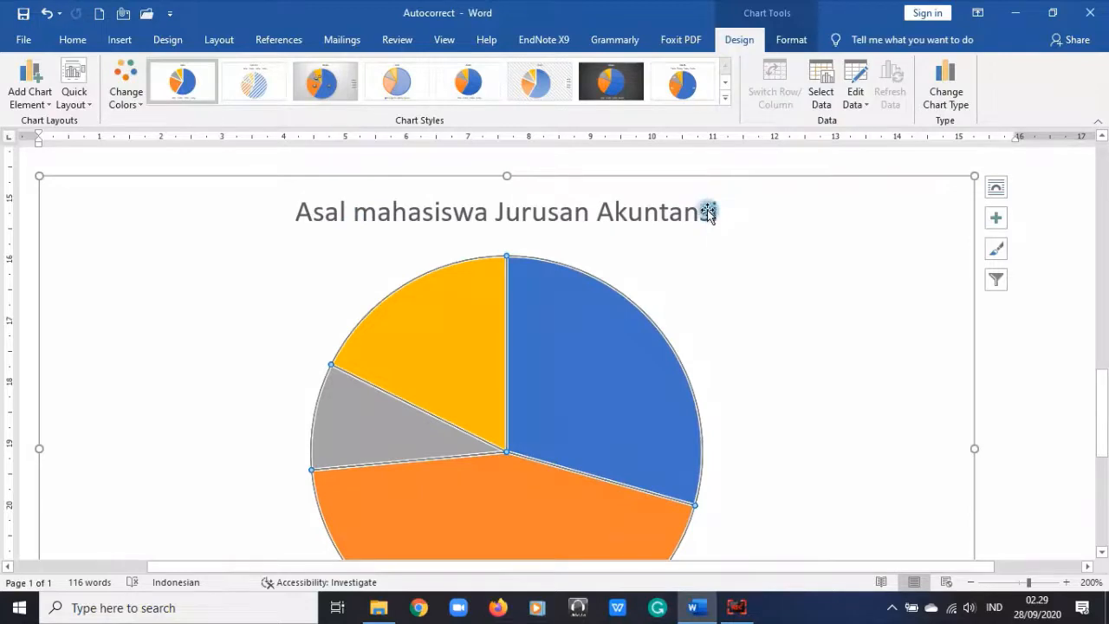
Step: Apply the dark chart style so the pie chart gets a bold white title
click(725, 97)
click(620, 84)
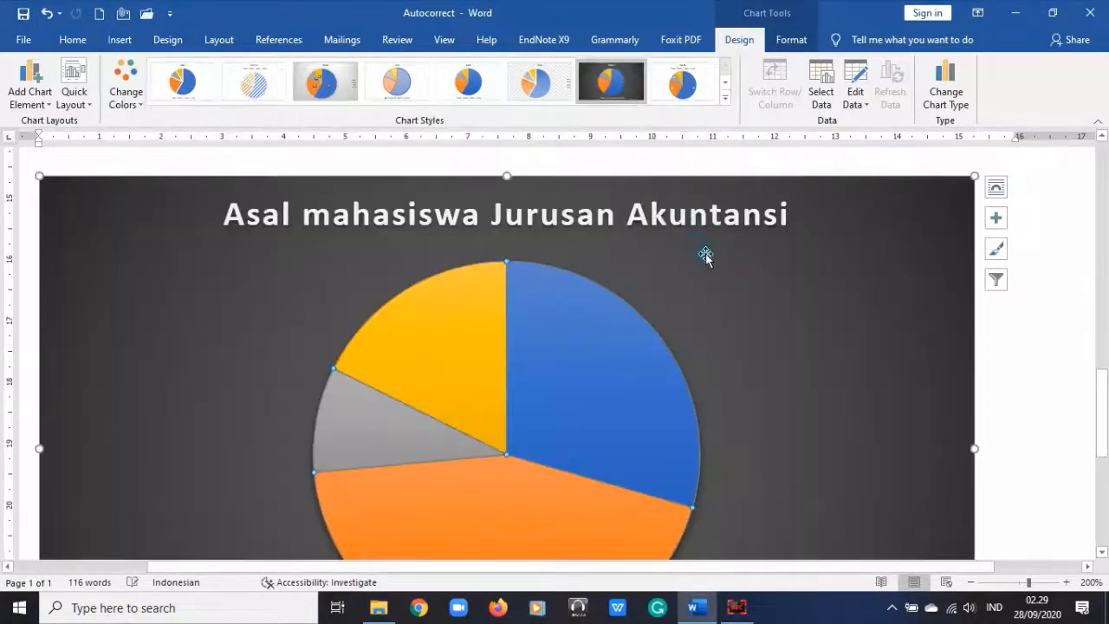
scroll(769, 360, down, 2)
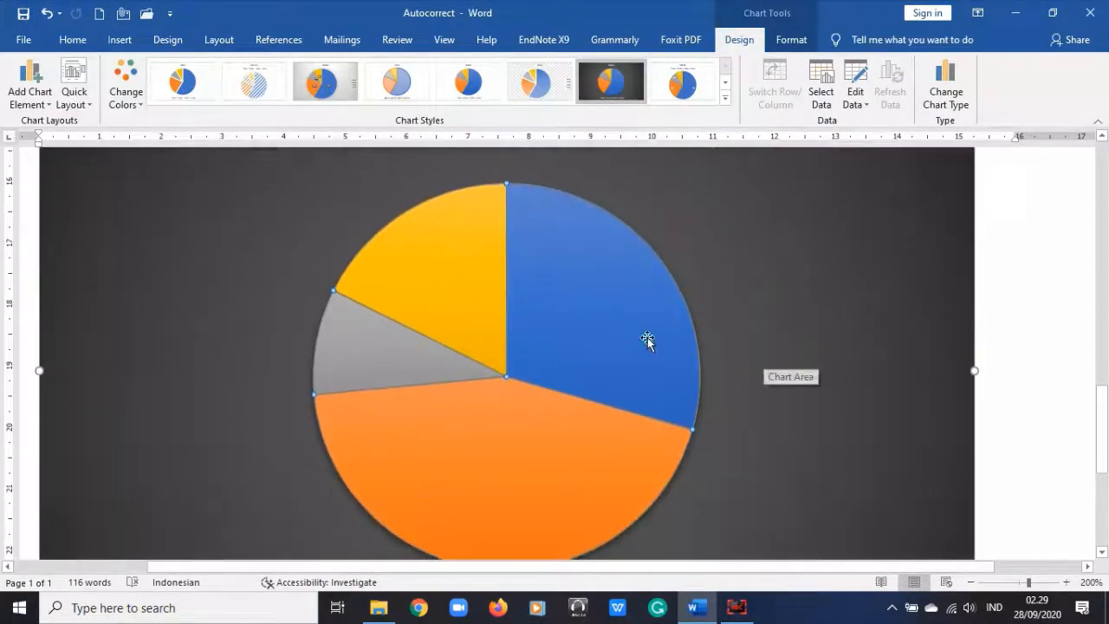
scroll(647, 340, down, 4)
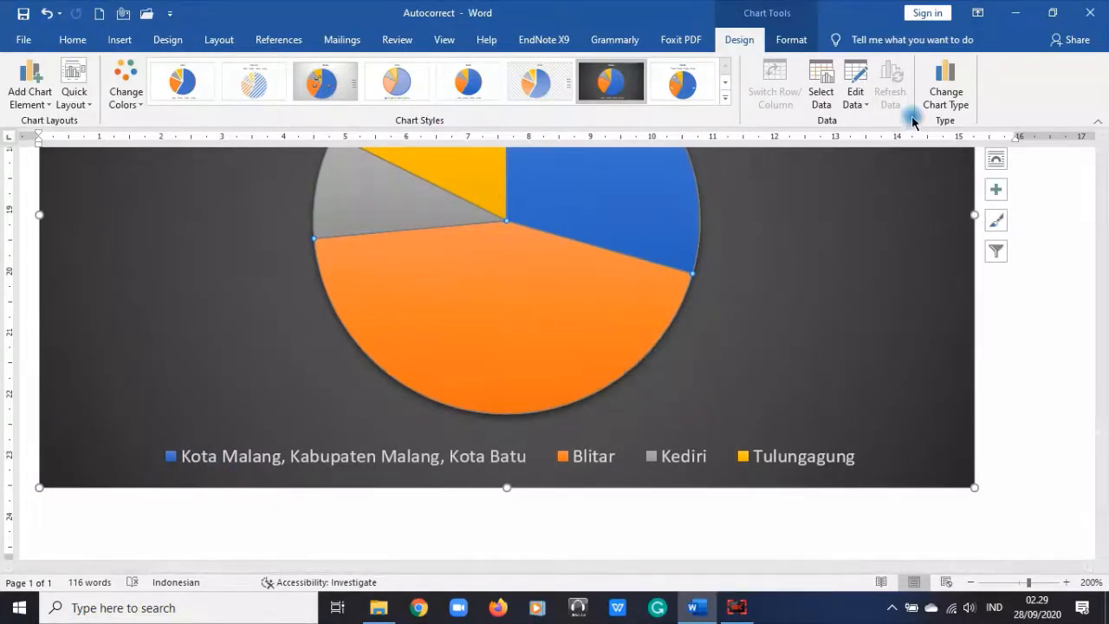
scroll(1007, 351, up, 12)
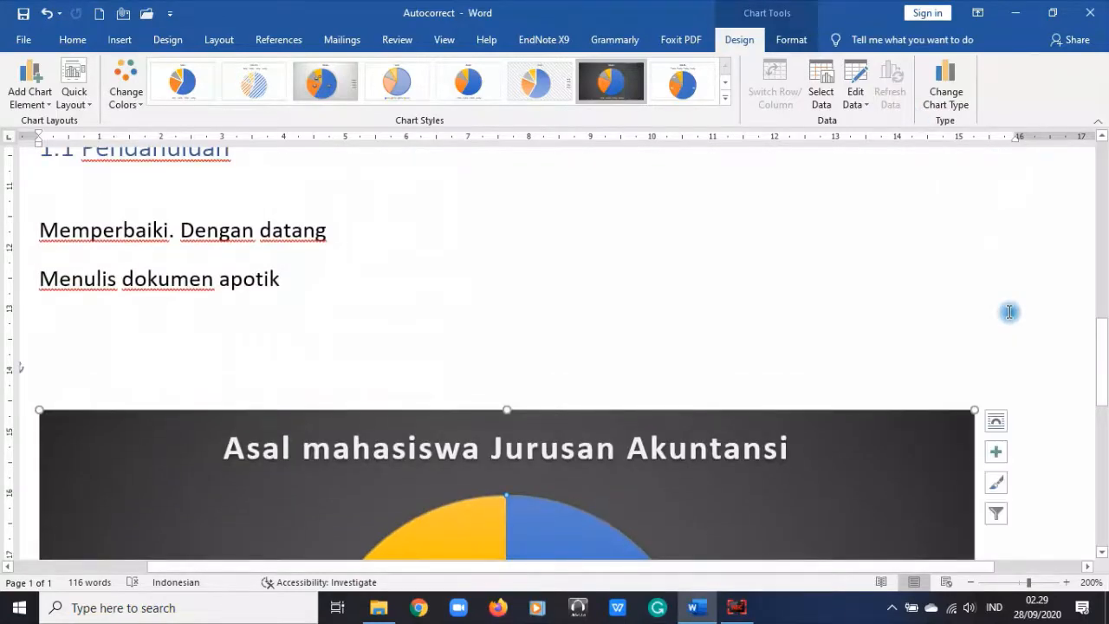
Step: Color list item 5, 'Bekerja dengan chart', green with Font Color
scroll(1009, 312, up, 8)
click(1008, 312)
scroll(510, 361, down, 5)
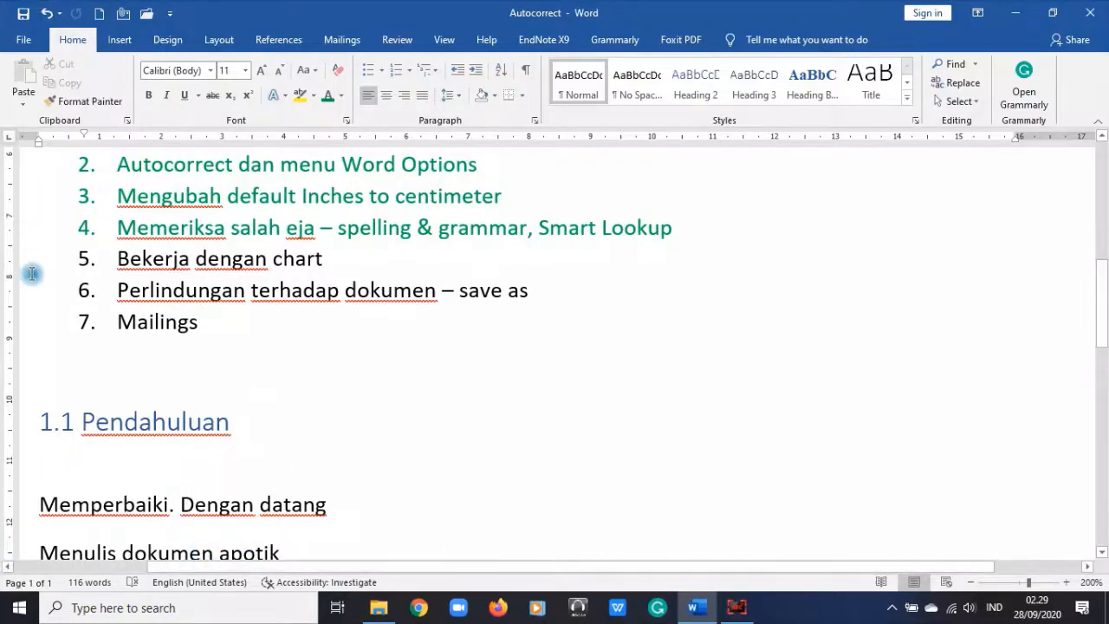
click(47, 250)
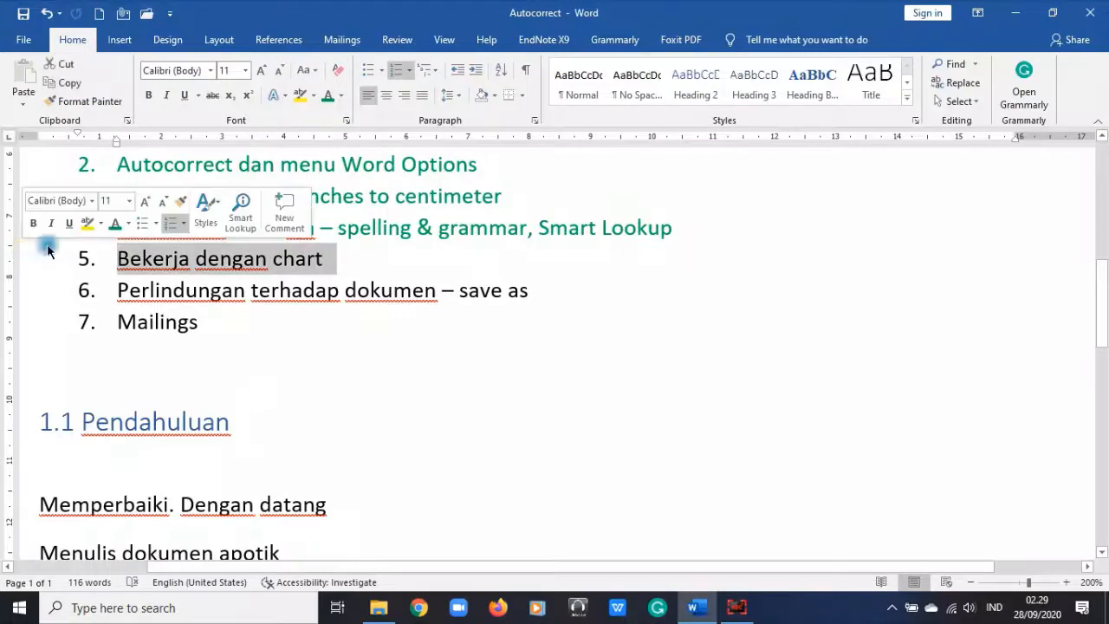
click(327, 95)
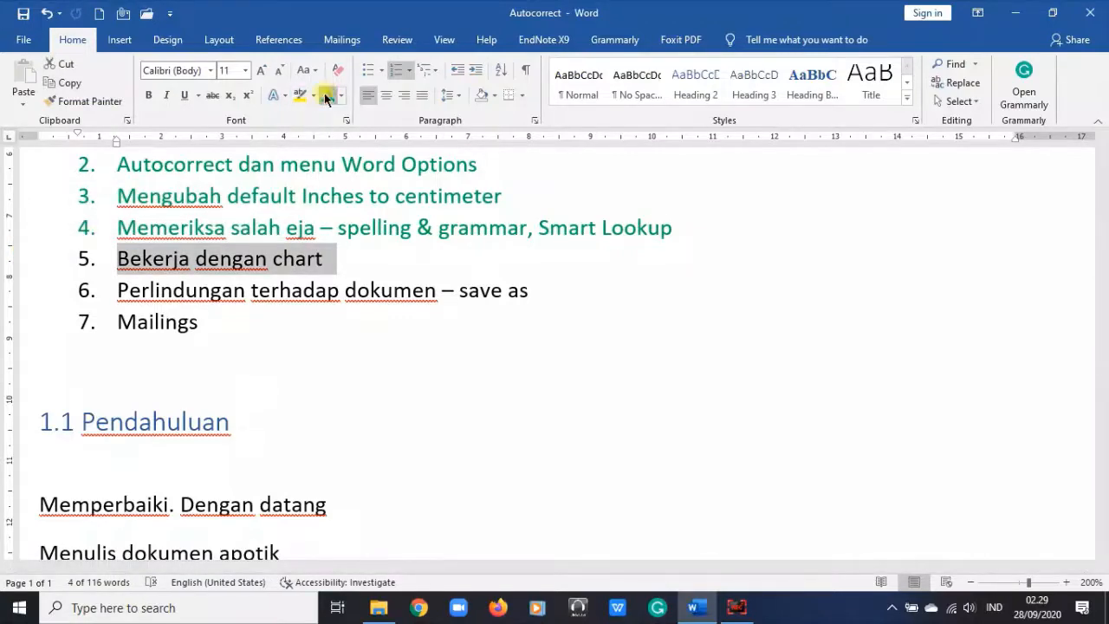
click(305, 294)
scroll(414, 300, up, 5)
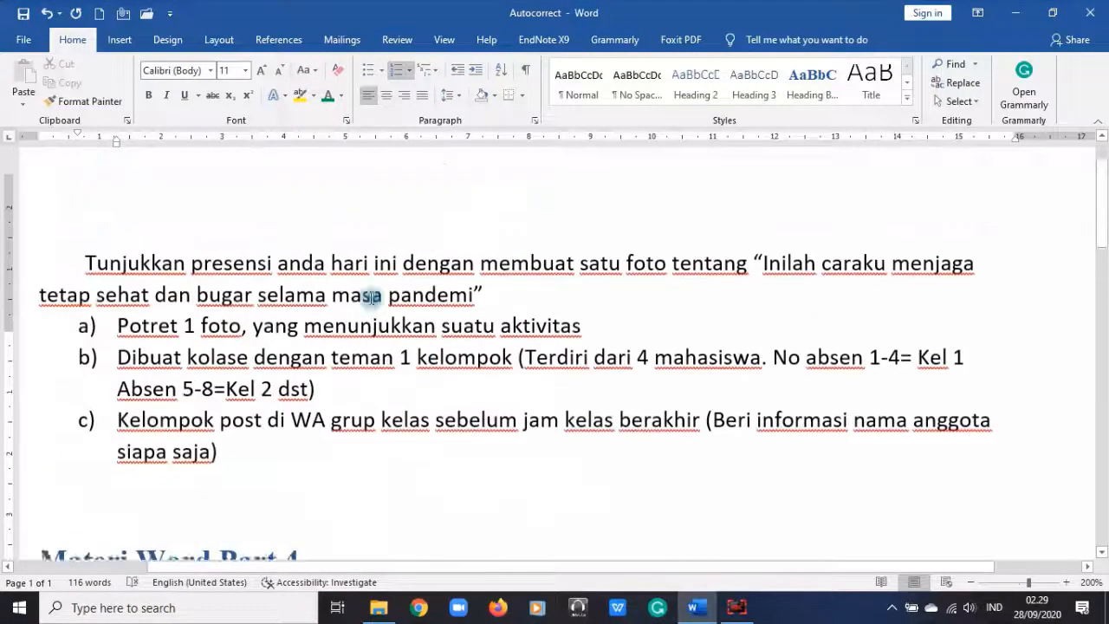
scroll(526, 390, down, 3)
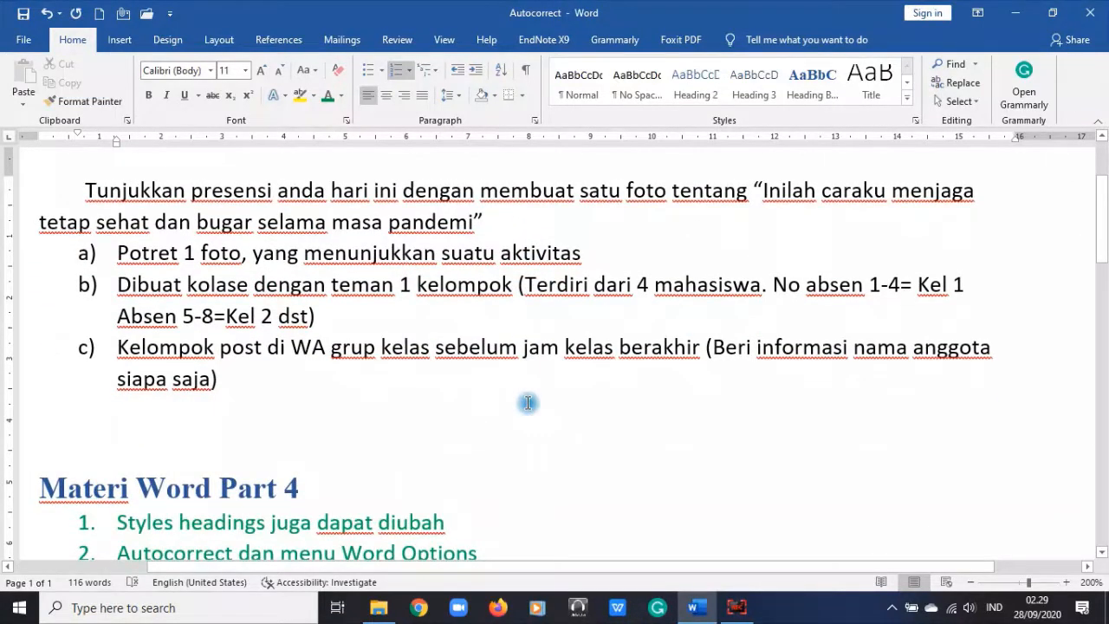
Step: Save As into the Aplikom 1E 1F folder as 'Word Part 4' and open the Tools list
click(23, 40)
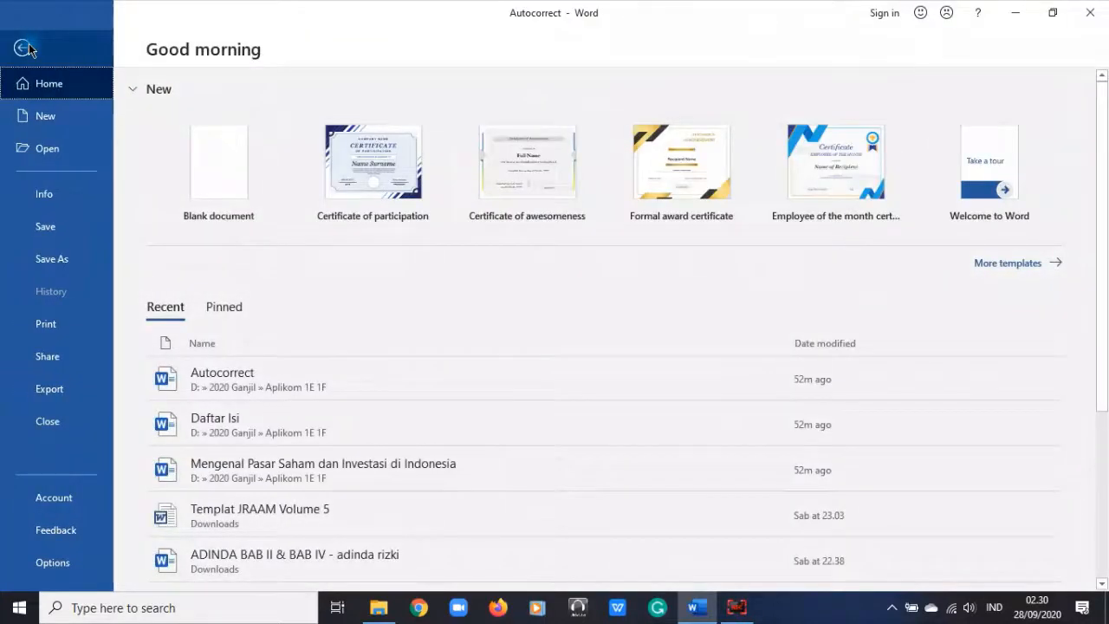
click(78, 256)
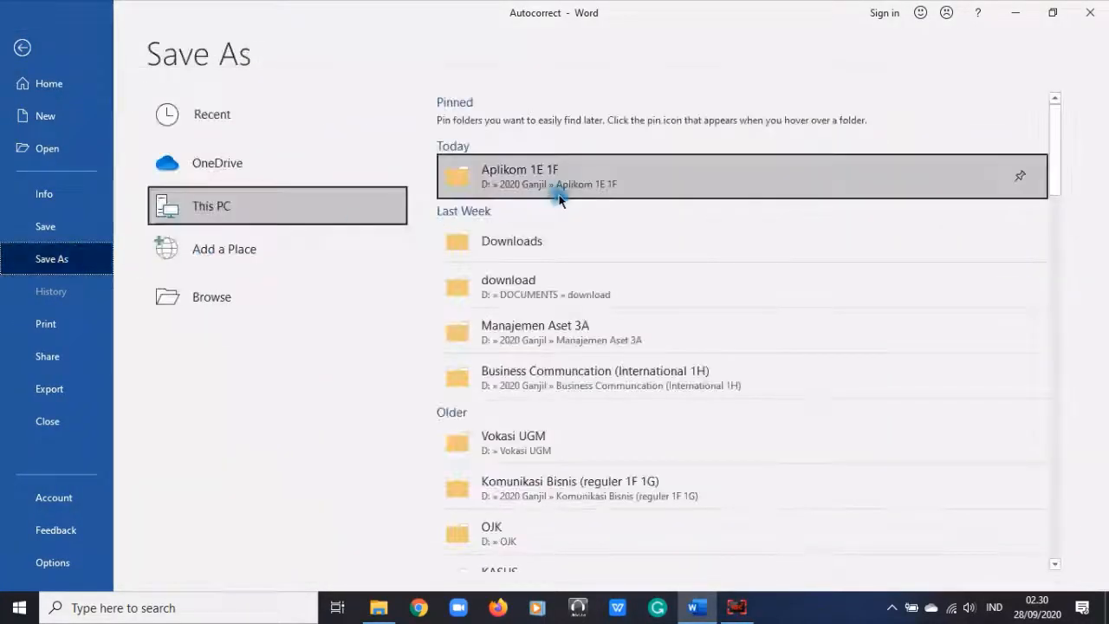
click(561, 180)
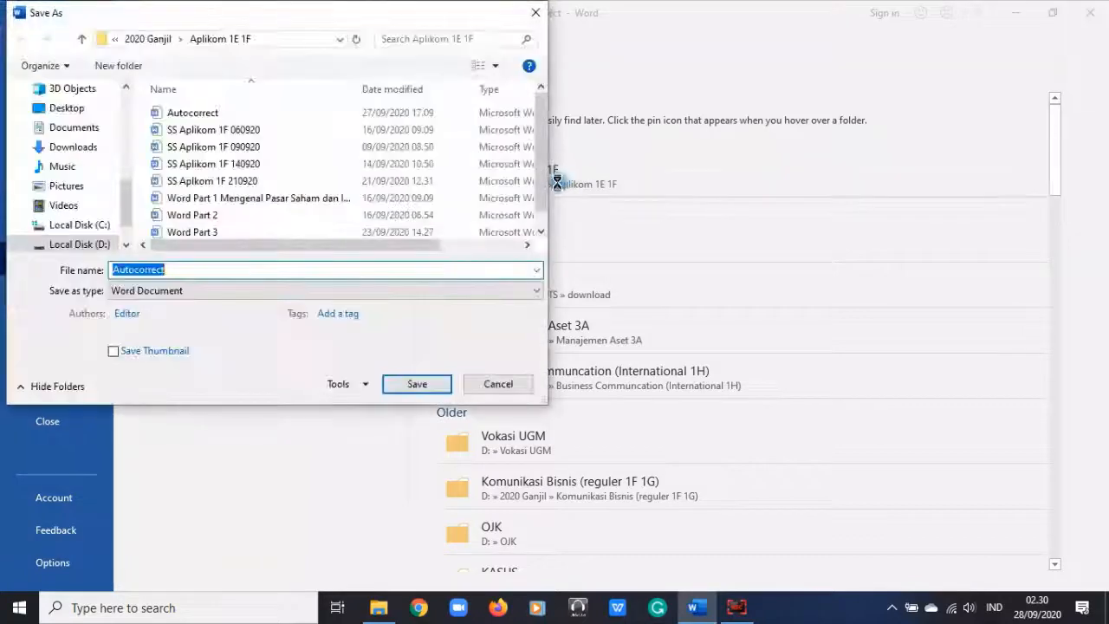
scroll(332, 232, down, 1)
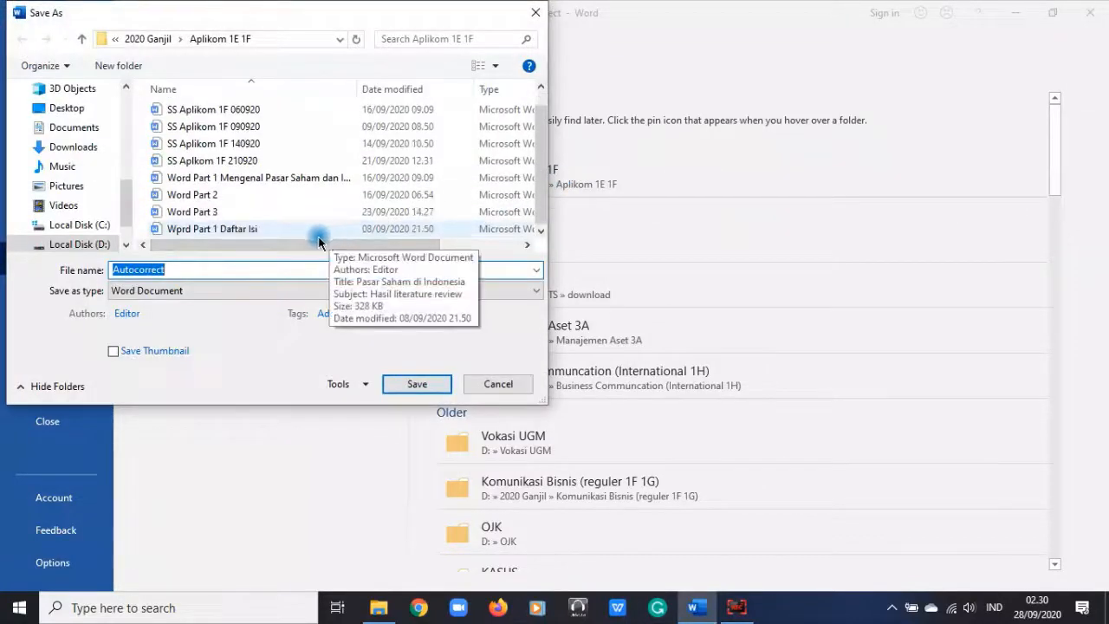
text(Word Par)
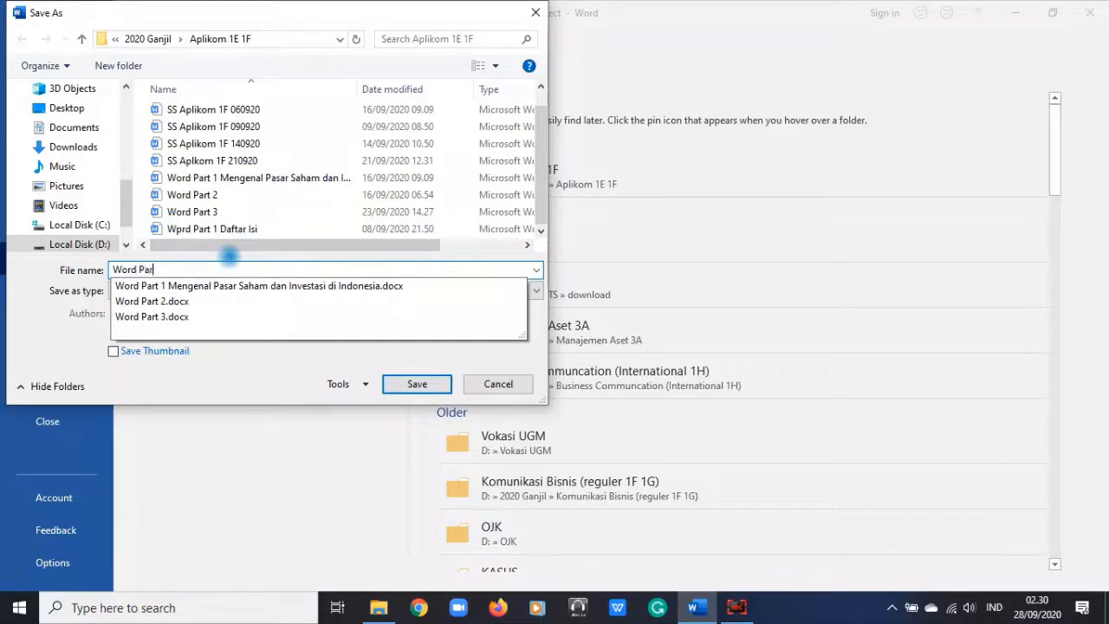
text(t 4)
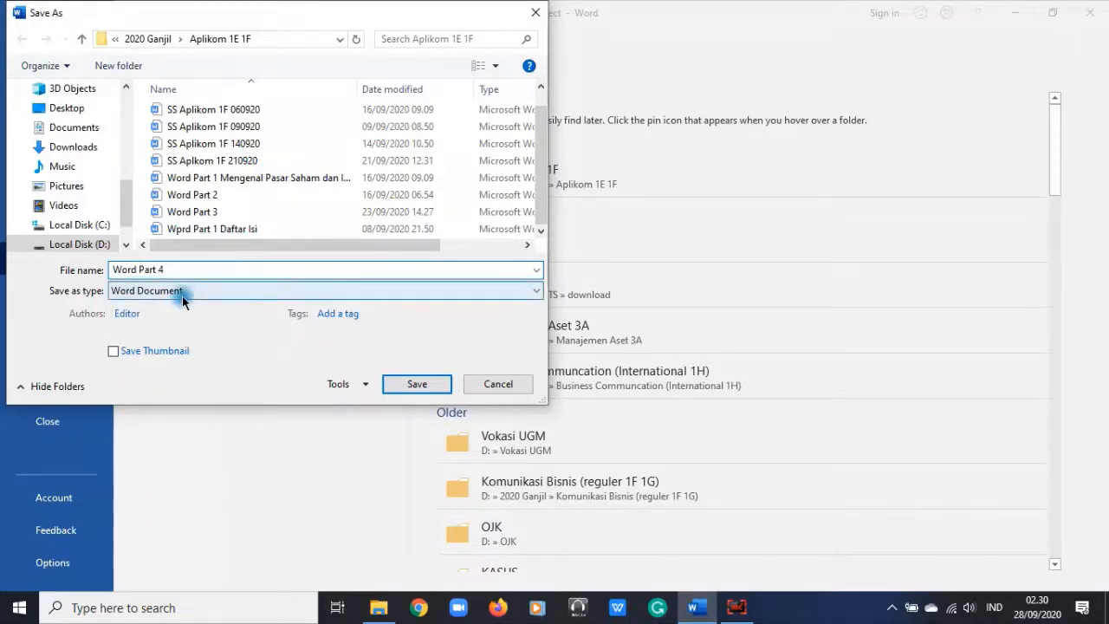
click(139, 314)
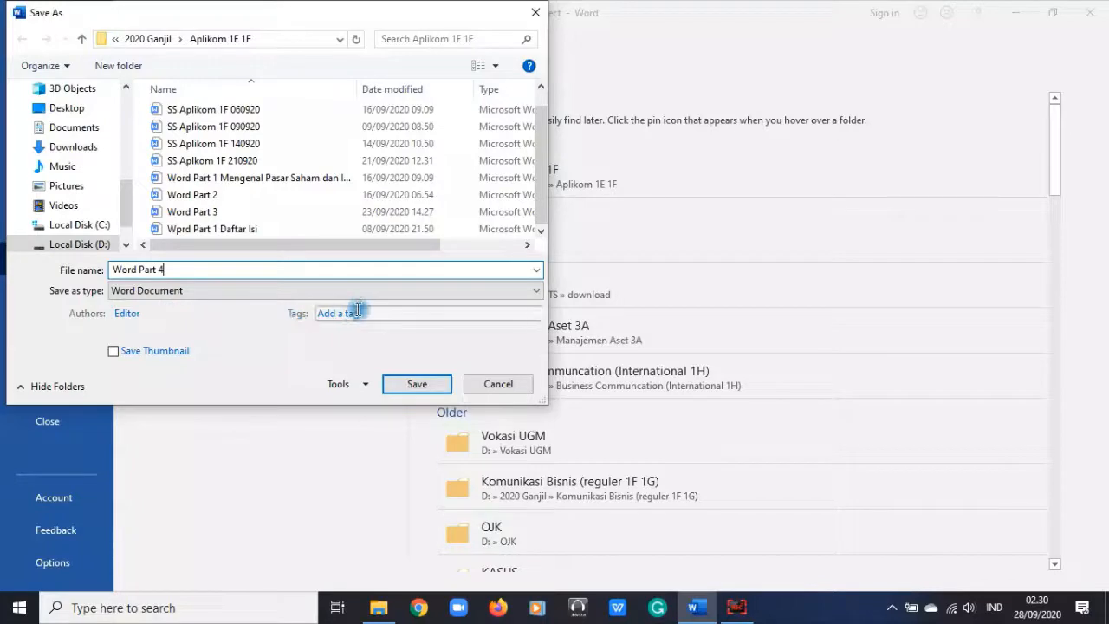
click(362, 387)
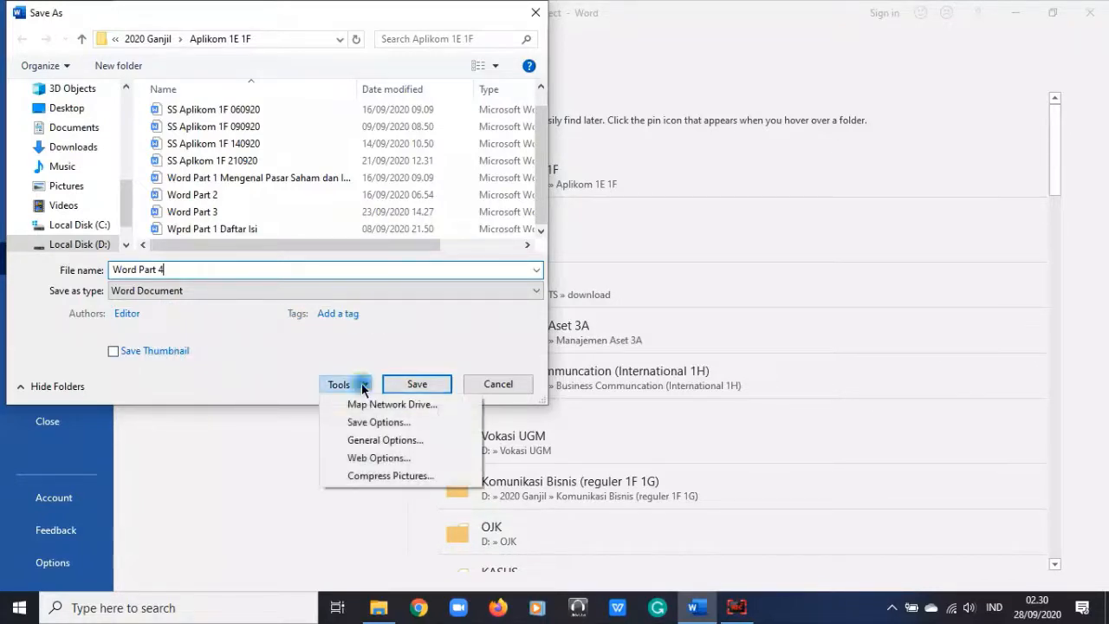
Step: Set and confirm a password to open and to modify, then save Word Part 4
click(378, 442)
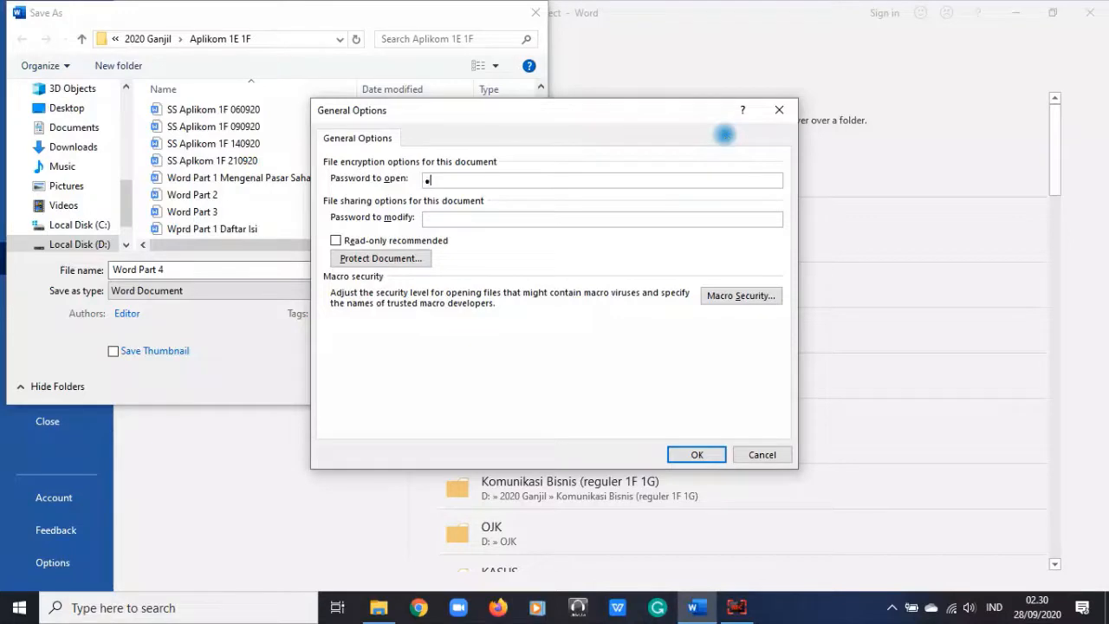
click(485, 224)
click(486, 224)
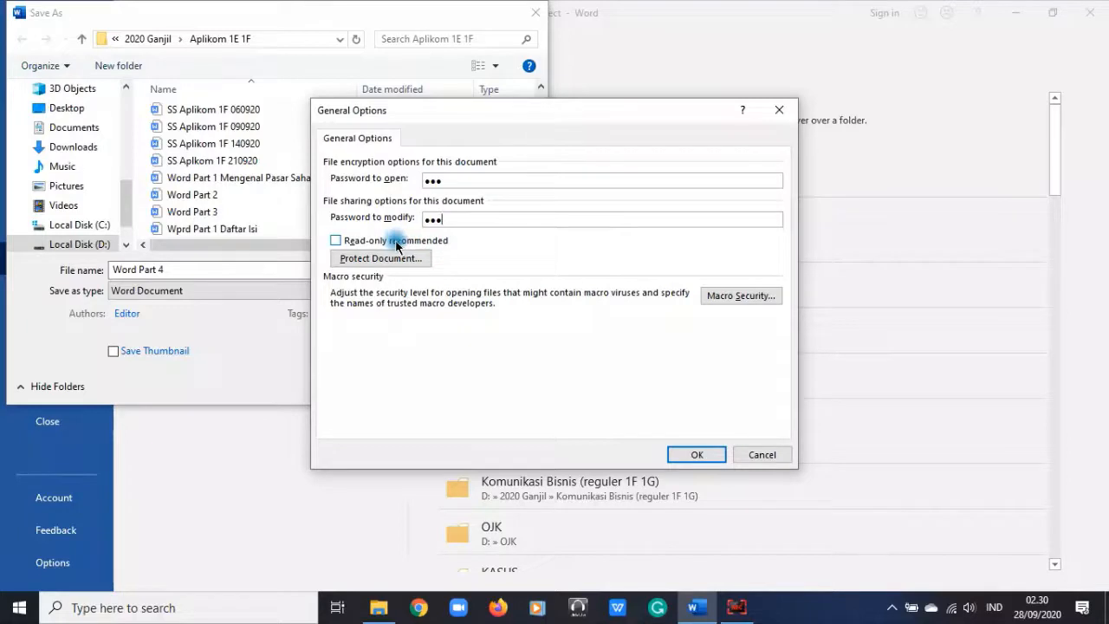
click(694, 454)
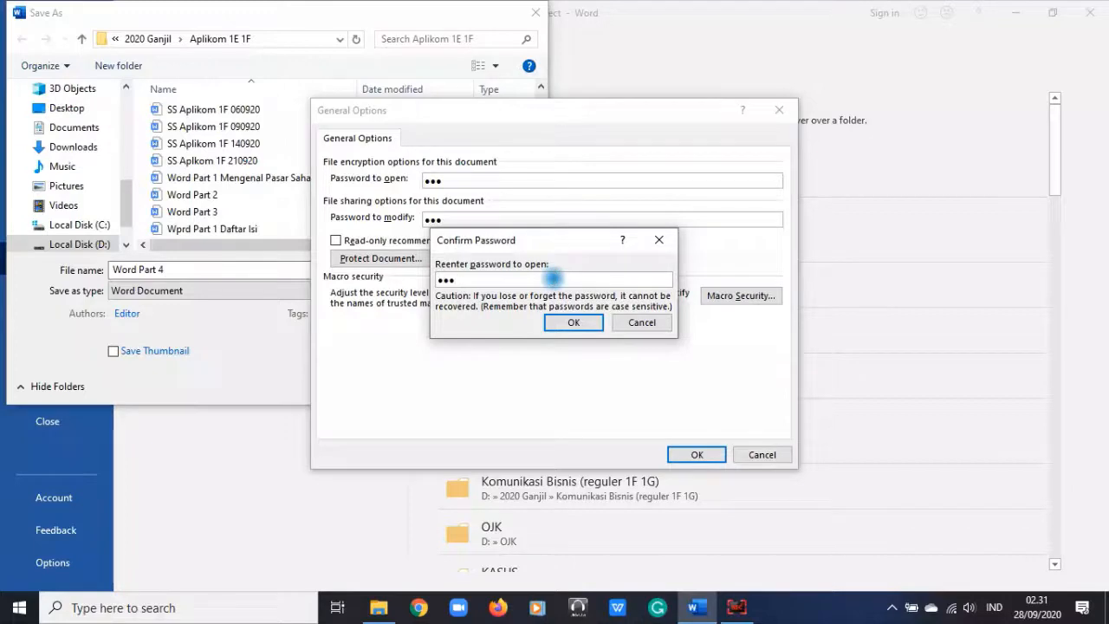
click(582, 323)
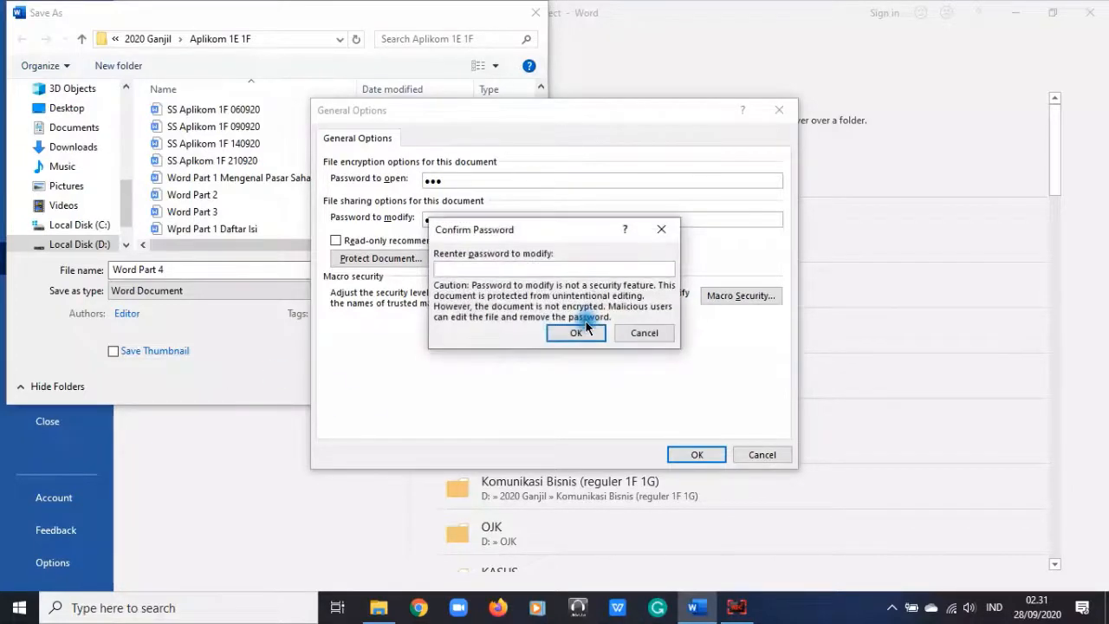
text(•••)
click(571, 334)
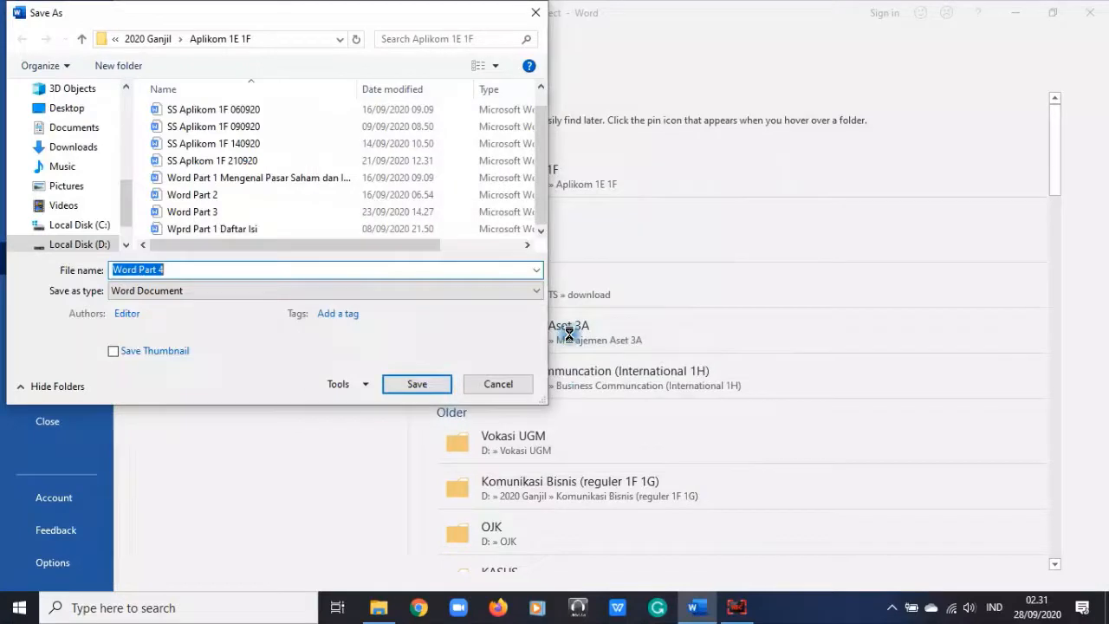
click(431, 381)
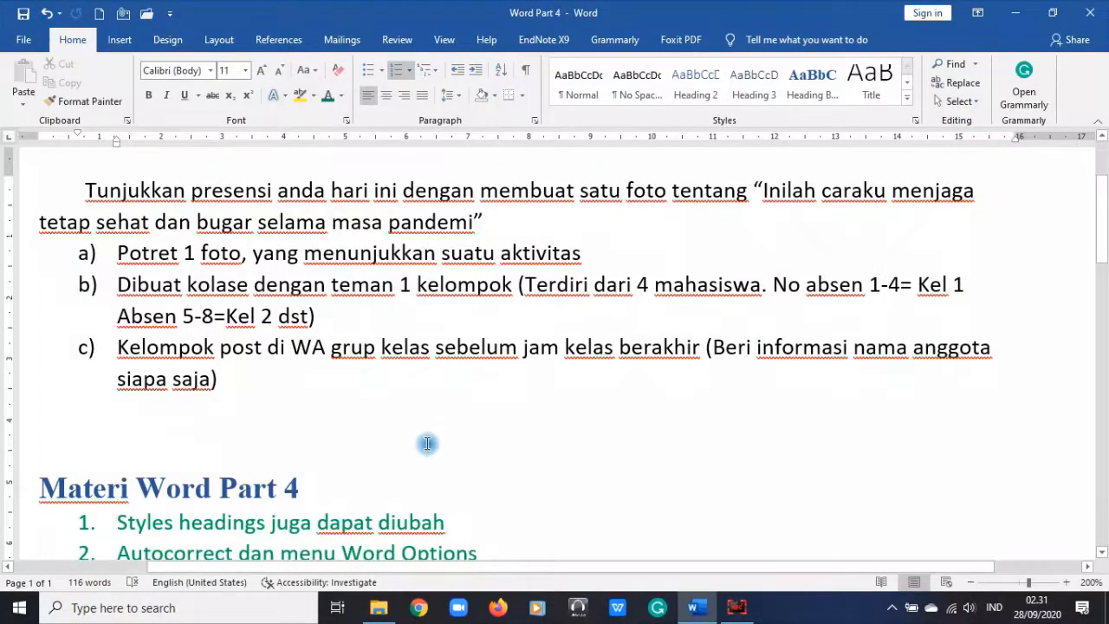
Step: Close Word and select the misspelled 'Wprd Part 1 Daftar Isi' file in File Explorer
click(1101, 7)
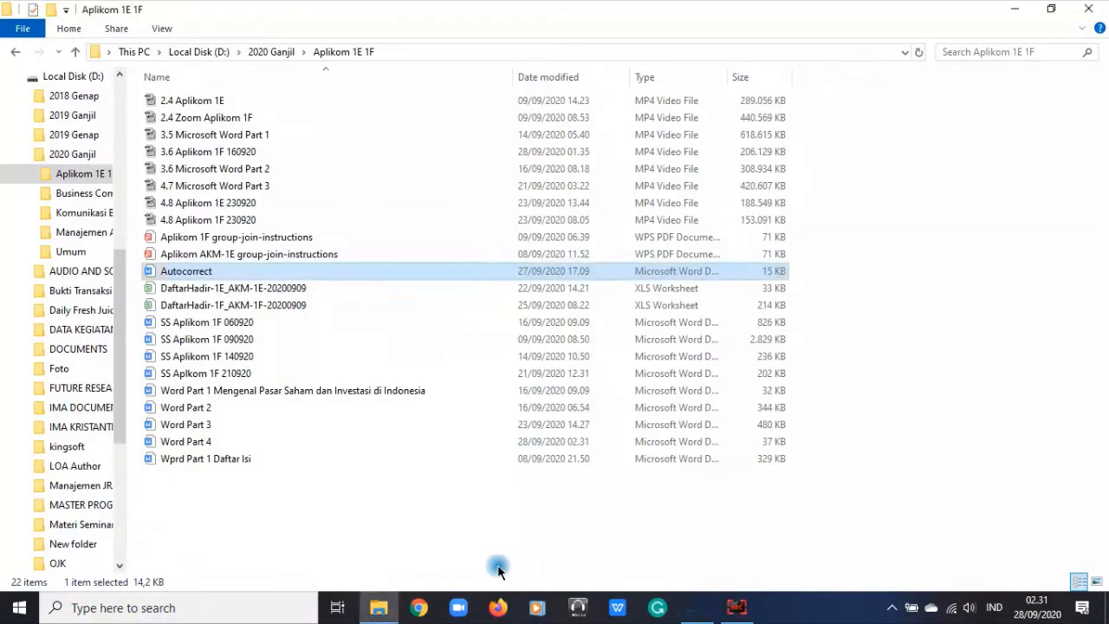
click(217, 462)
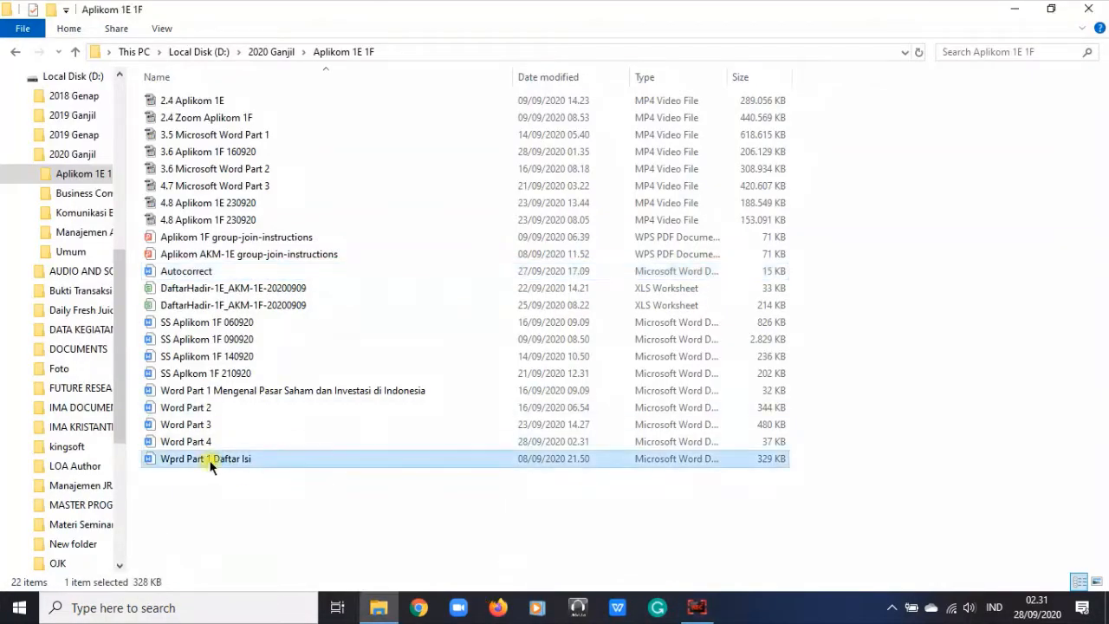
click(222, 464)
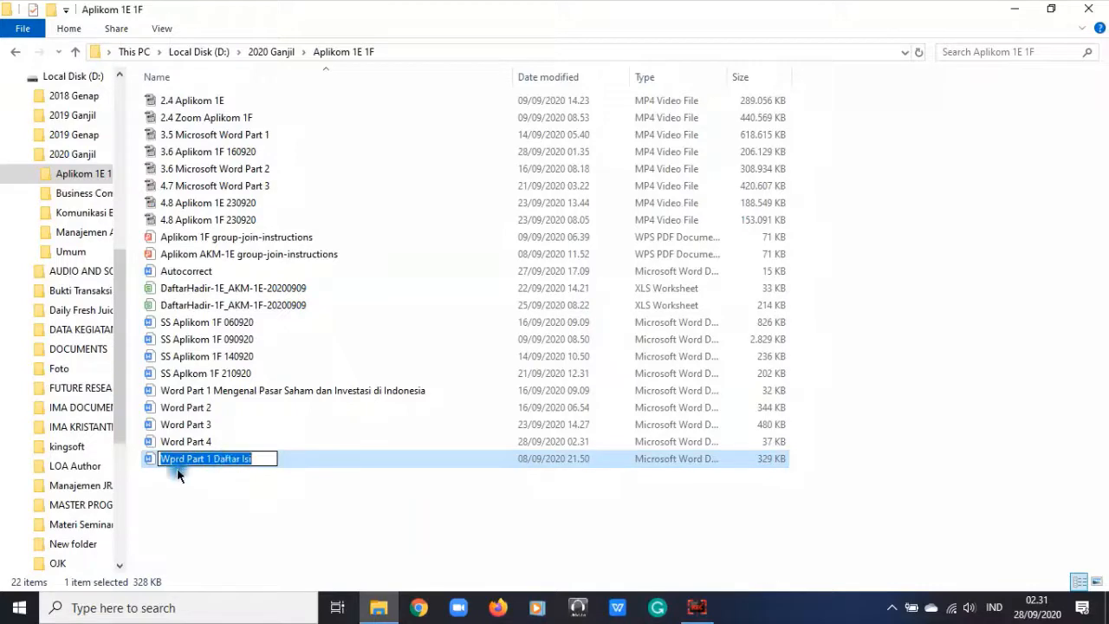
click(210, 505)
click(235, 460)
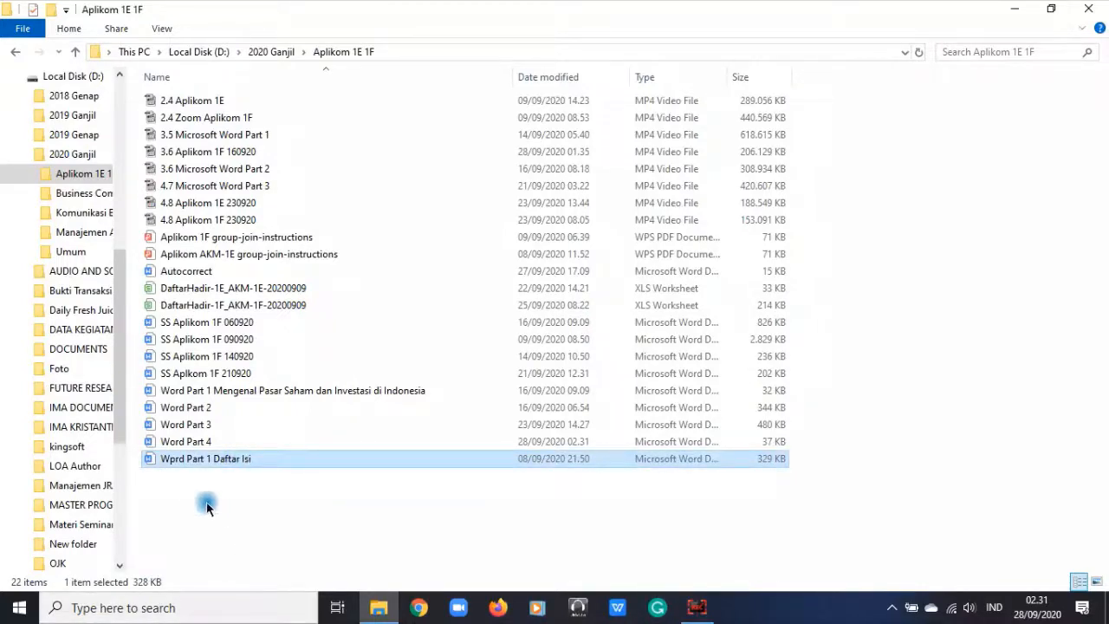
right_click(269, 457)
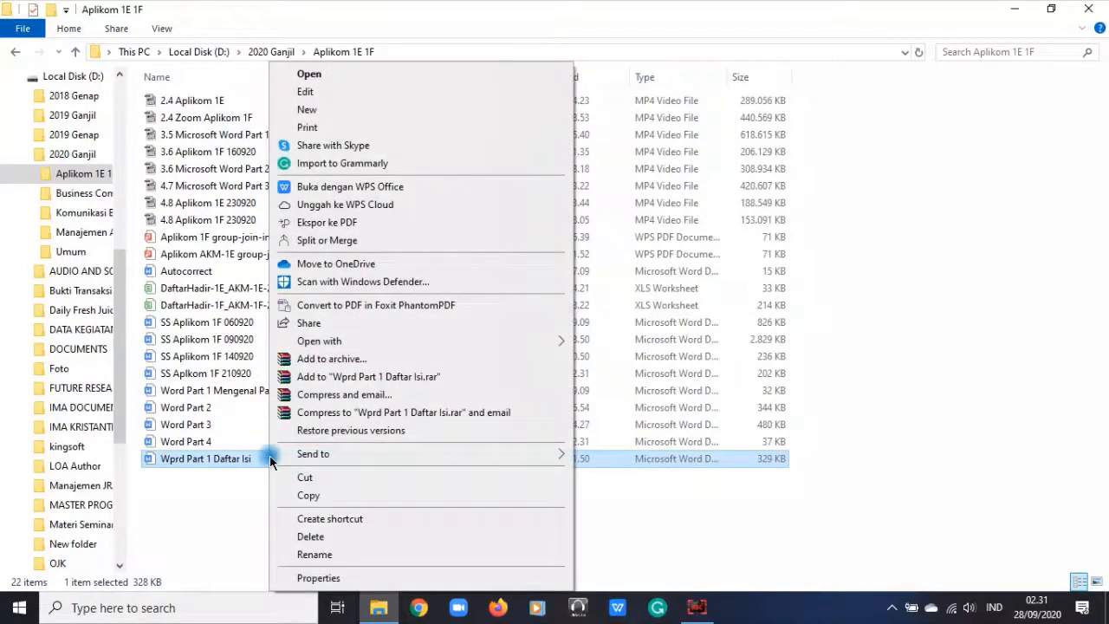
click(321, 555)
click(304, 518)
click(260, 457)
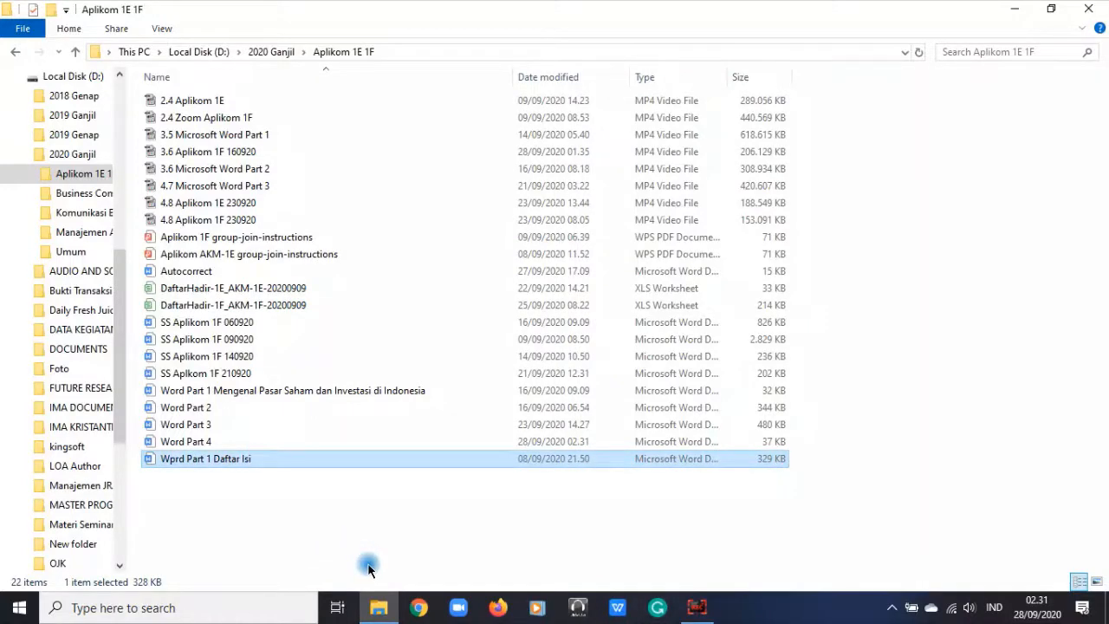
Step: Rename 'Wprd Part 1 Daftar Isi' to 'Word Part 1 Daftar Isi'
key(F2)
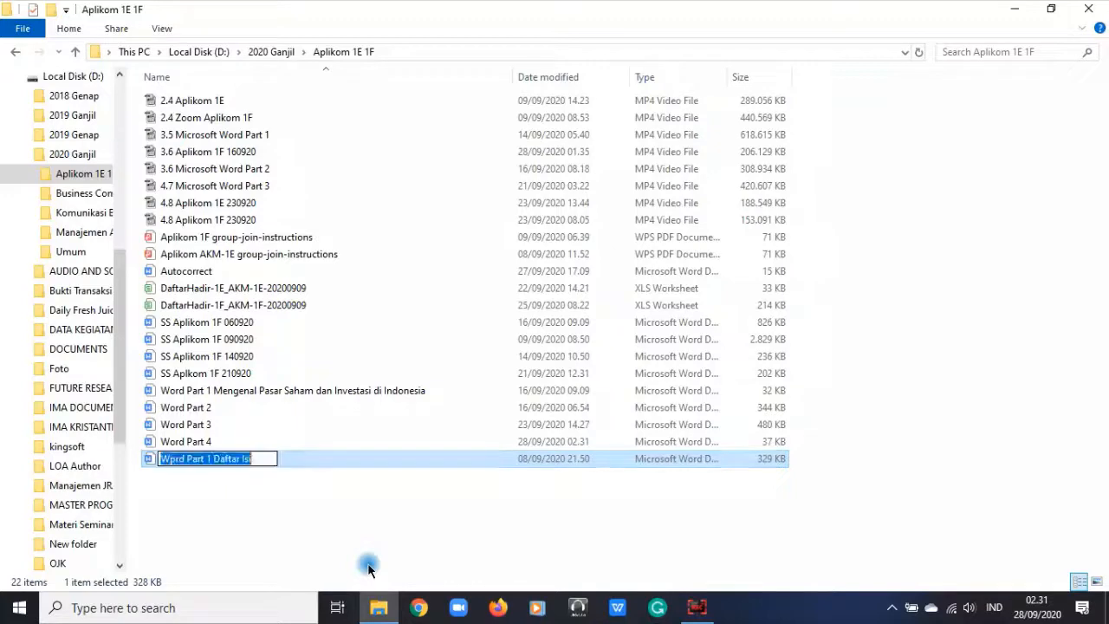
click(171, 458)
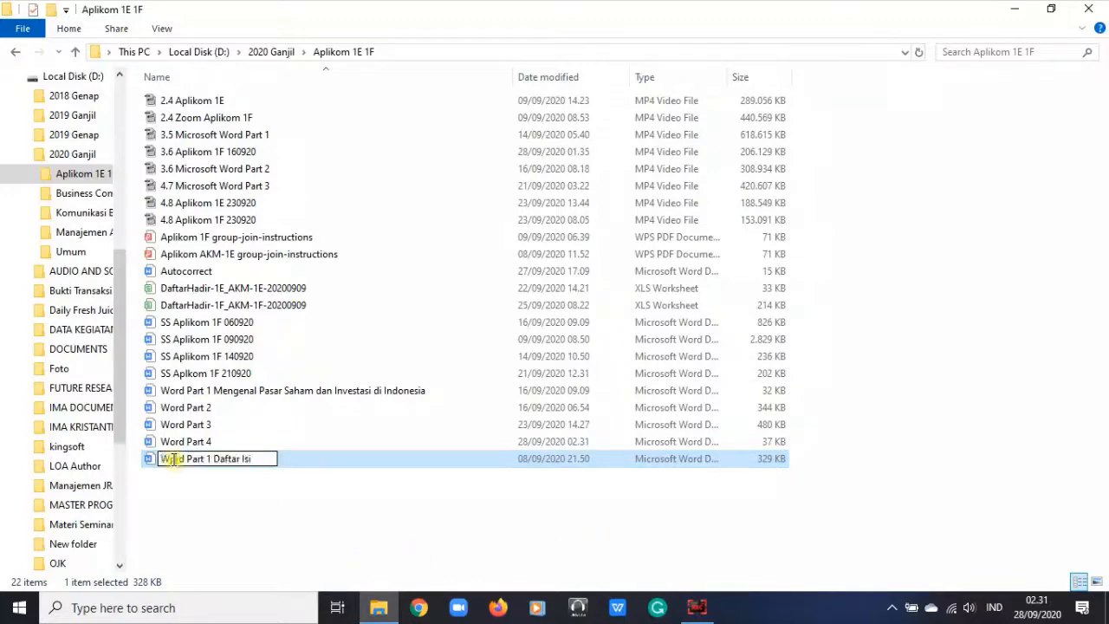
key(BackSpace)
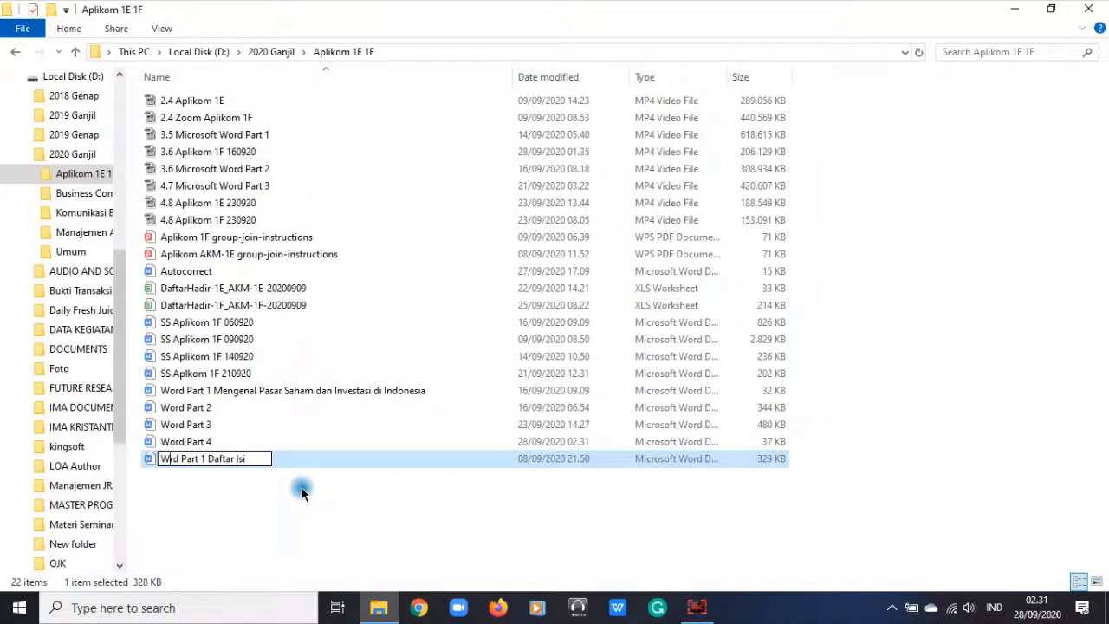
text(o)
click(243, 438)
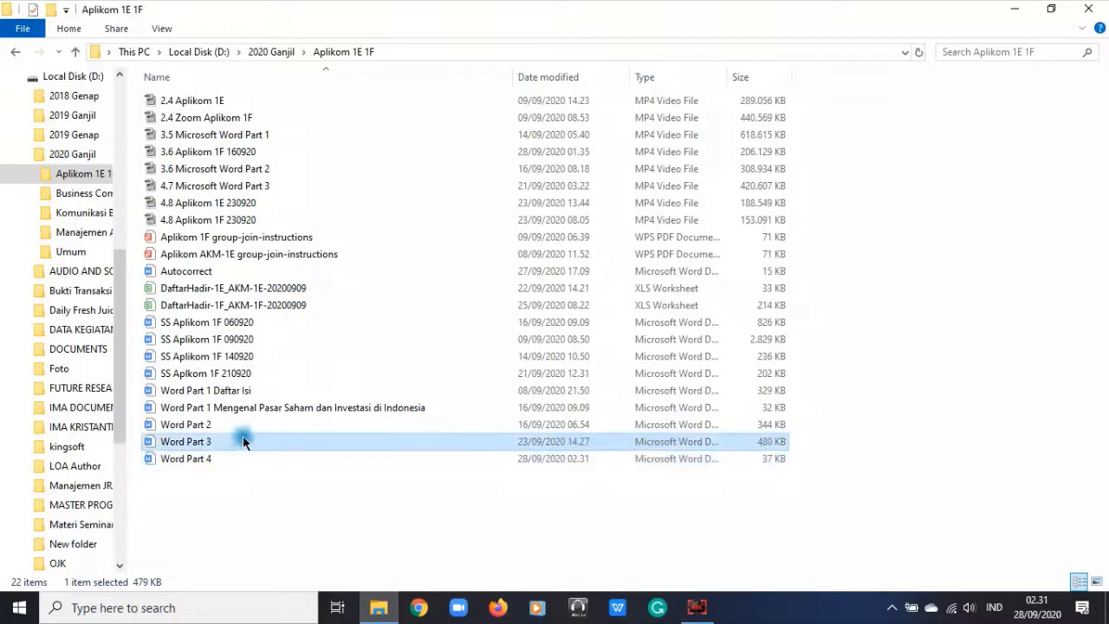
Step: Open the Word Part 4 file with Word
click(232, 457)
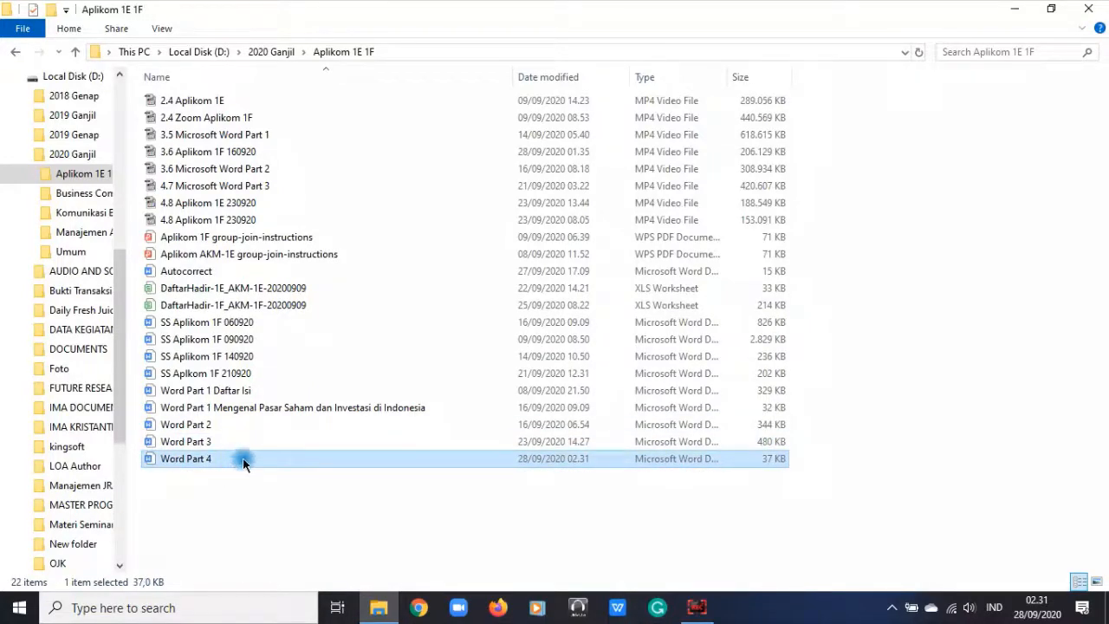
right_click(243, 459)
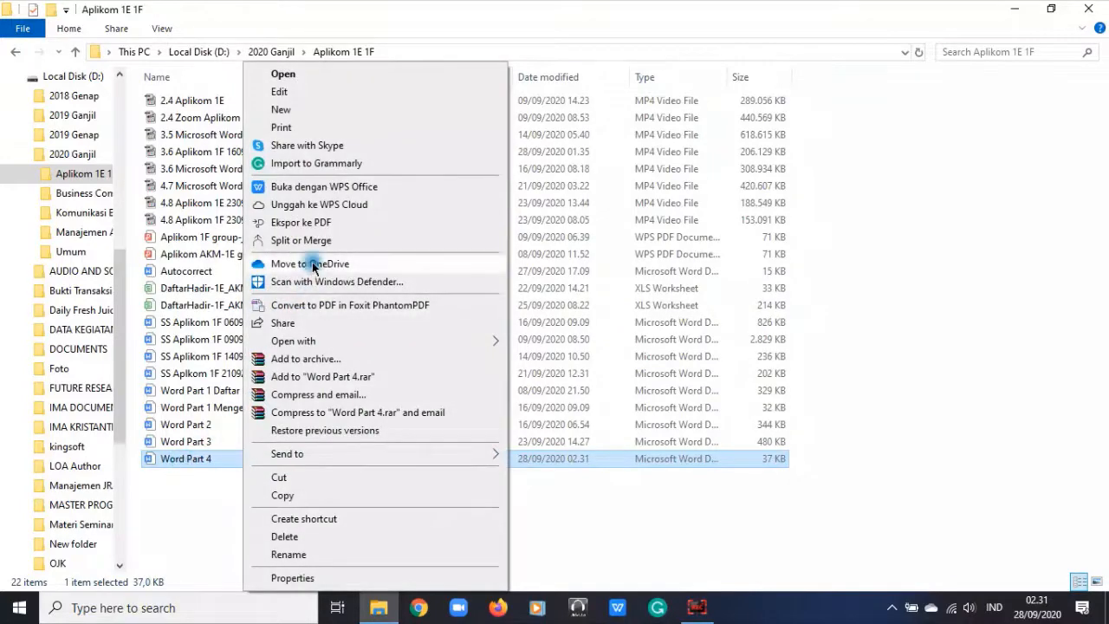
mouse_move(331, 340)
click(544, 377)
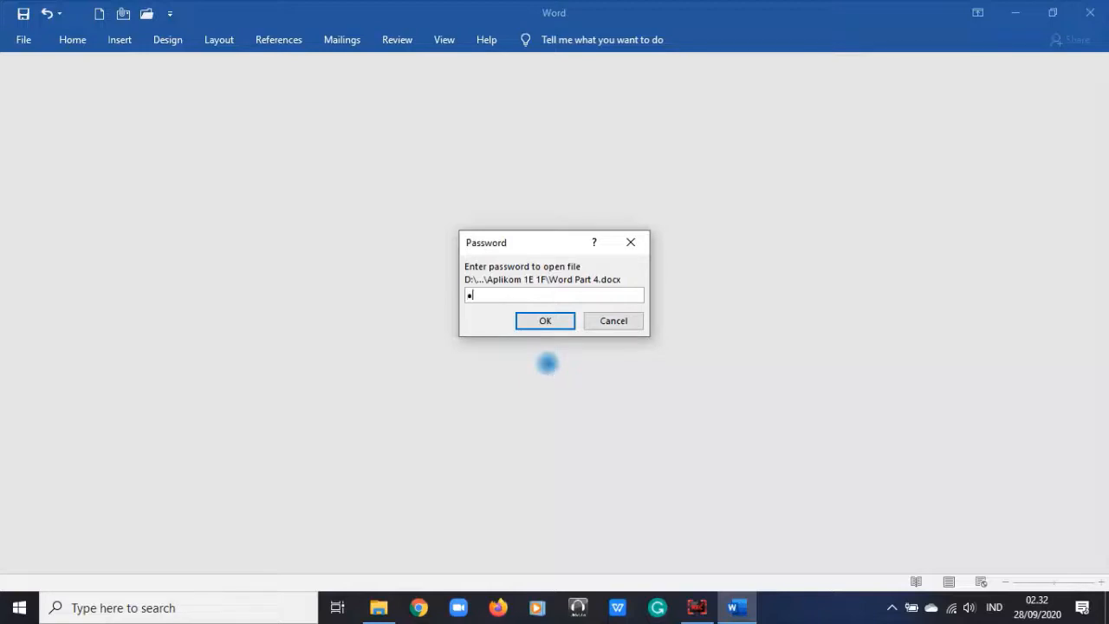
Step: Enter the open and modify passwords, dismissing an incorrect-password warning, to unlock Word Part 4
key(Return)
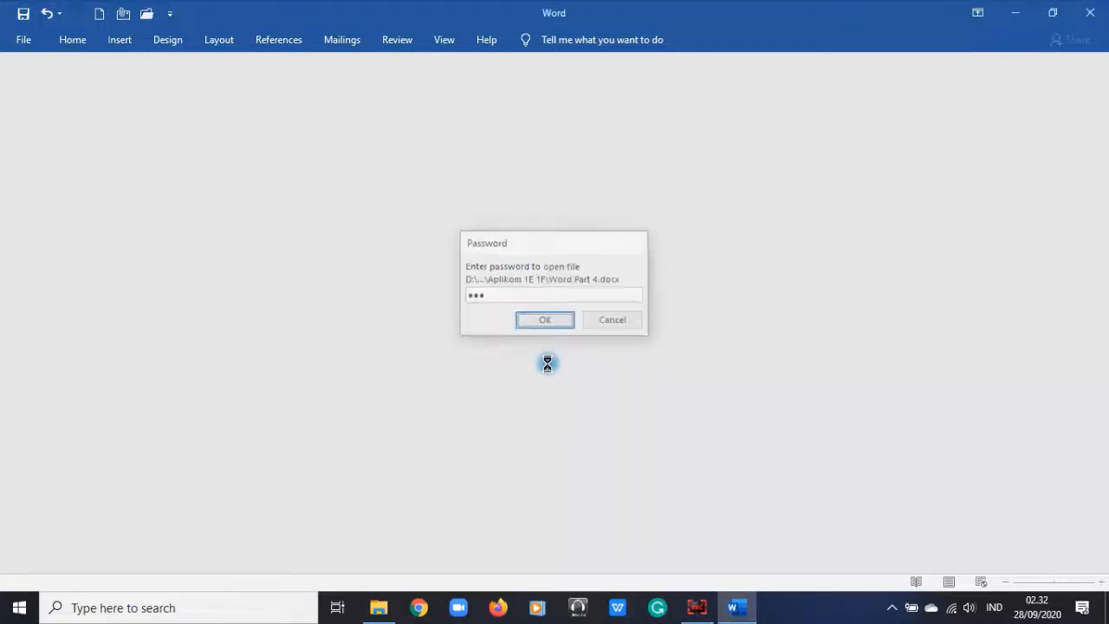
key(Return)
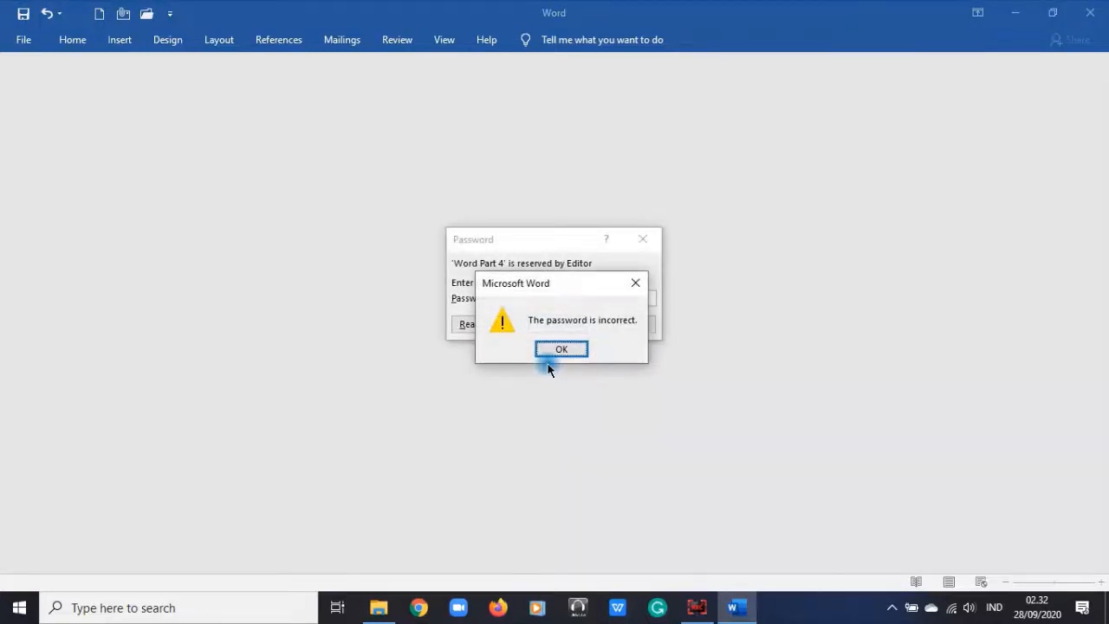
click(562, 350)
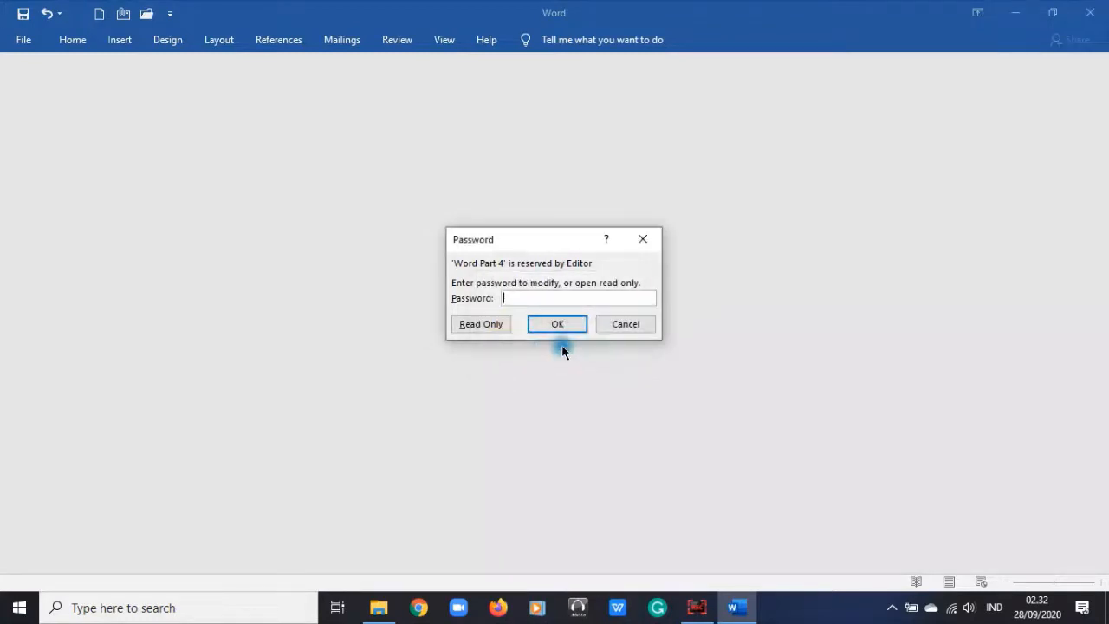
text(123)
click(567, 324)
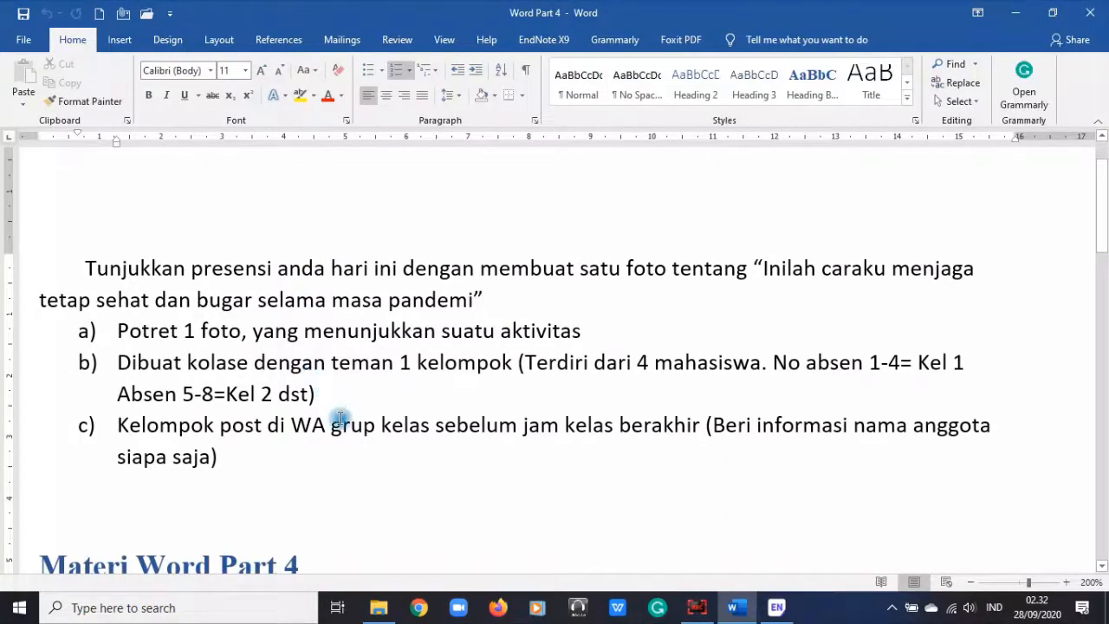
Step: Color list item 6, 'Perlindungan terhadap dokumen – save as', green from Font Color
scroll(661, 399, down, 15)
scroll(661, 390, up, 14)
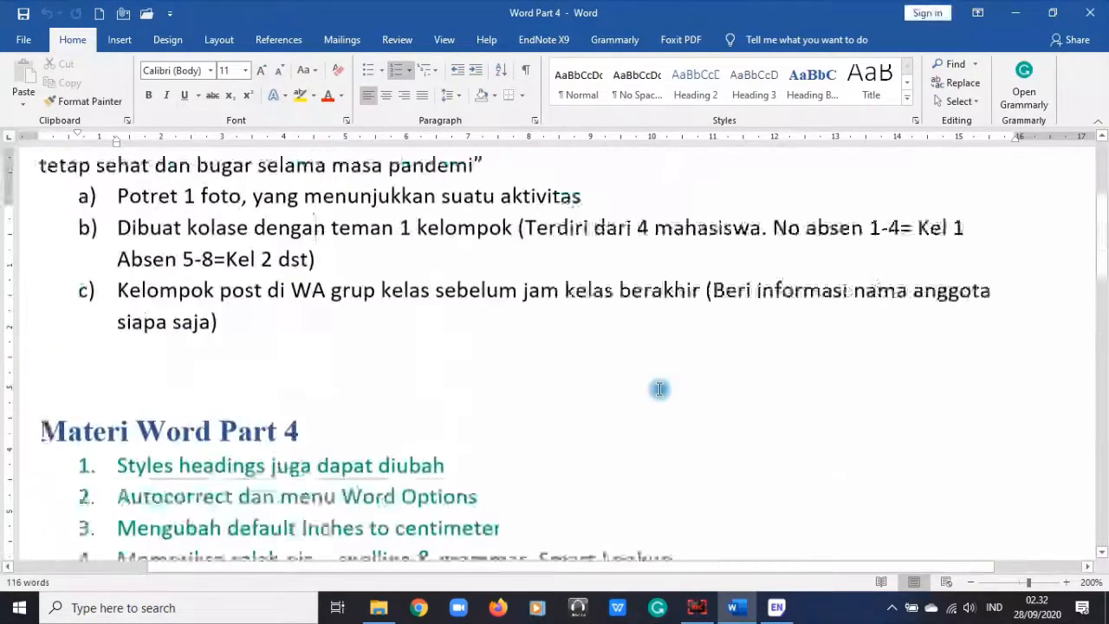
scroll(659, 389, down, 3)
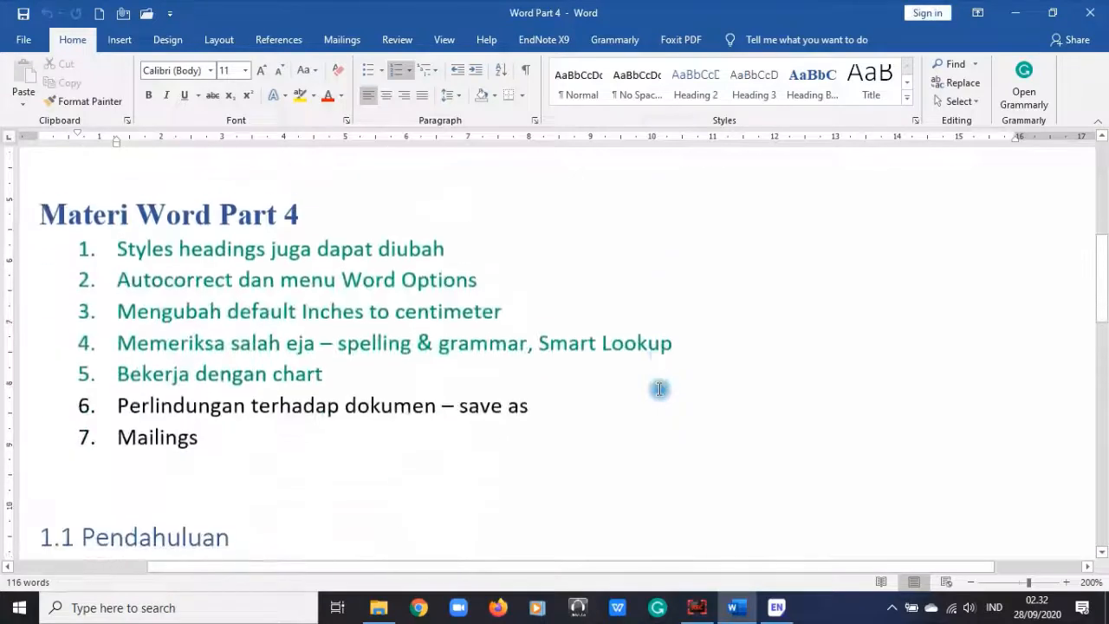
click(35, 398)
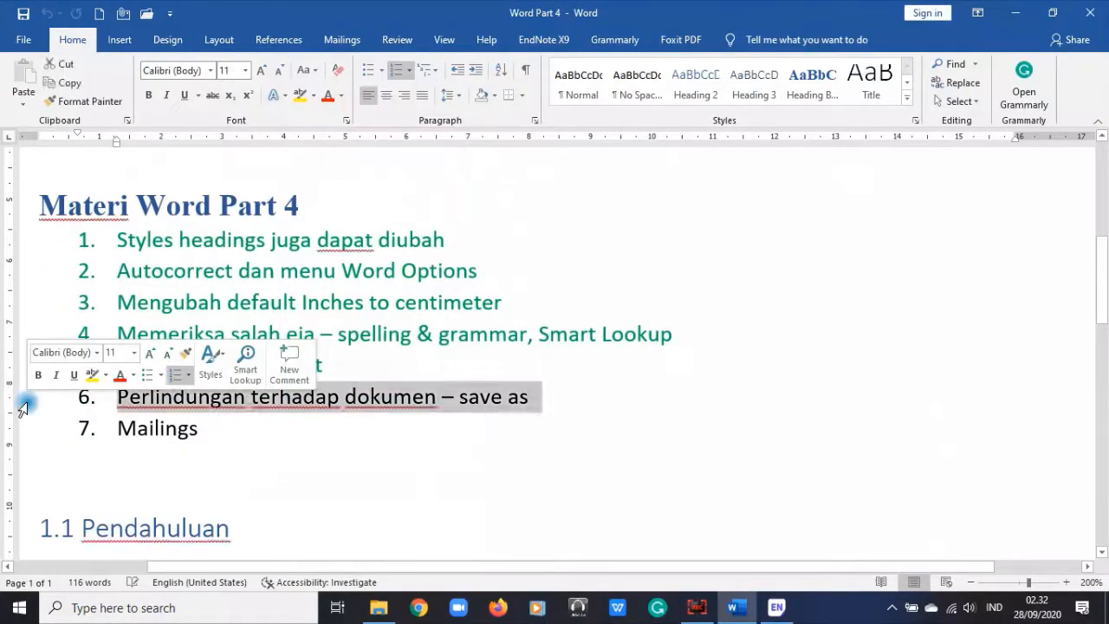
click(54, 92)
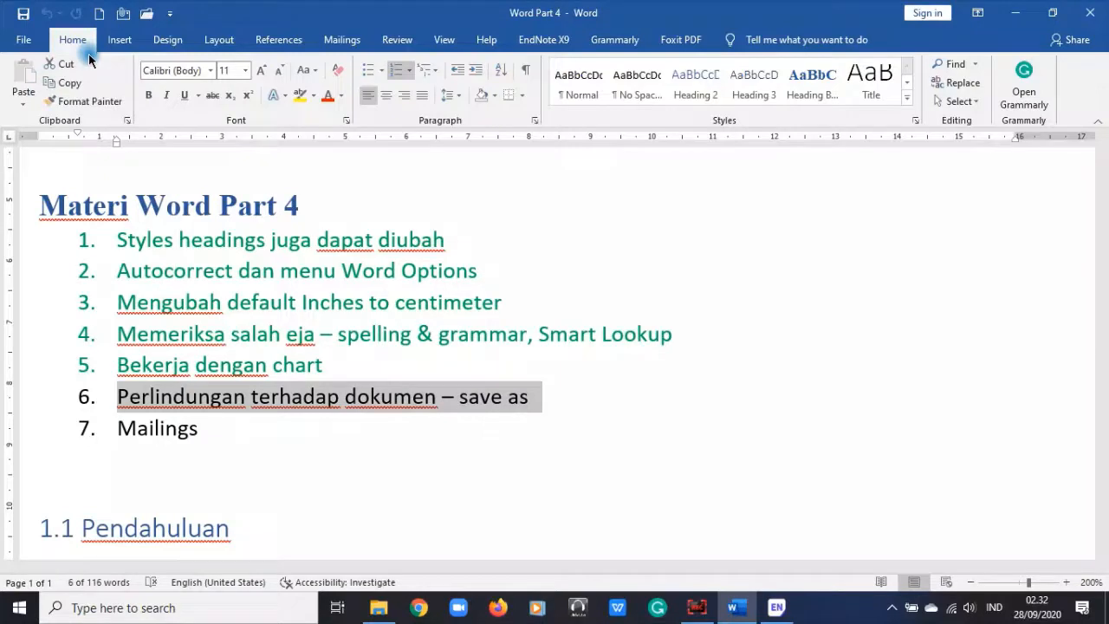
click(341, 98)
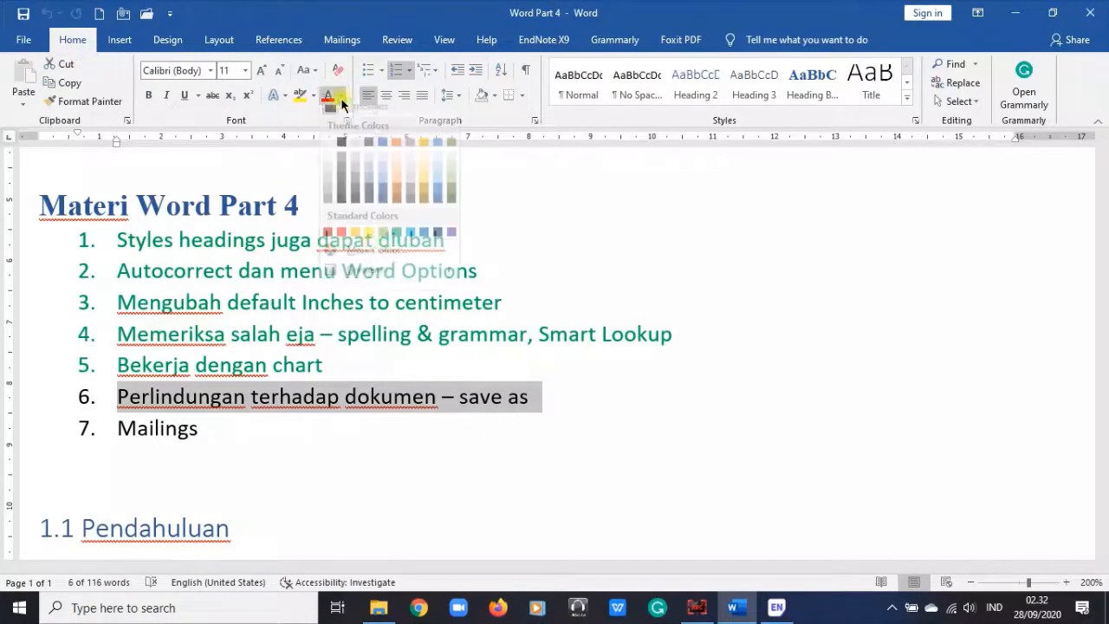
click(396, 242)
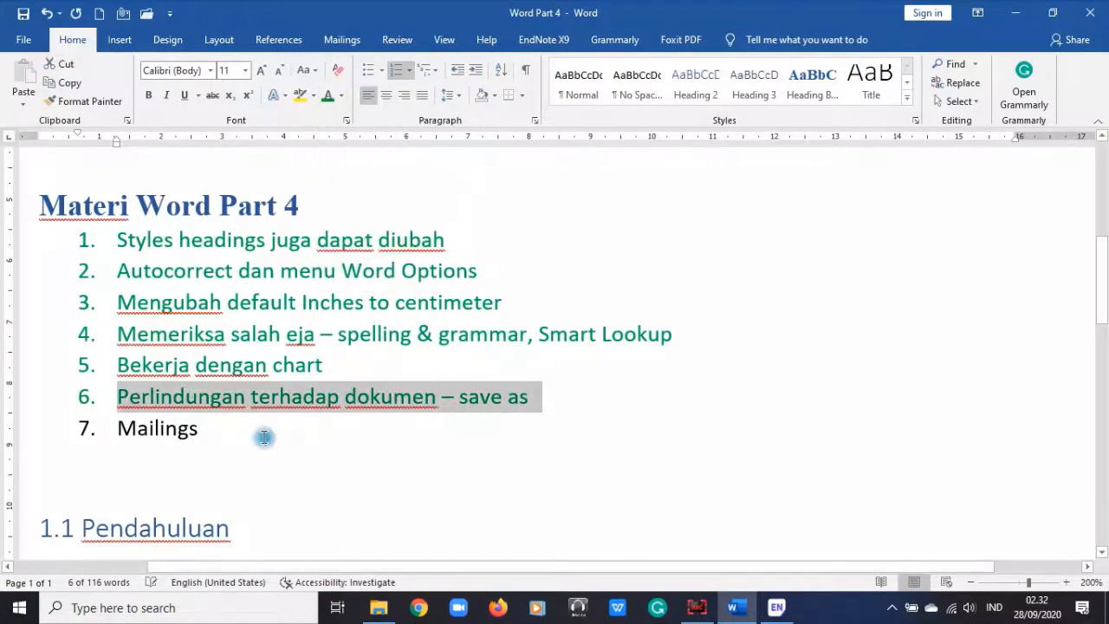
click(212, 430)
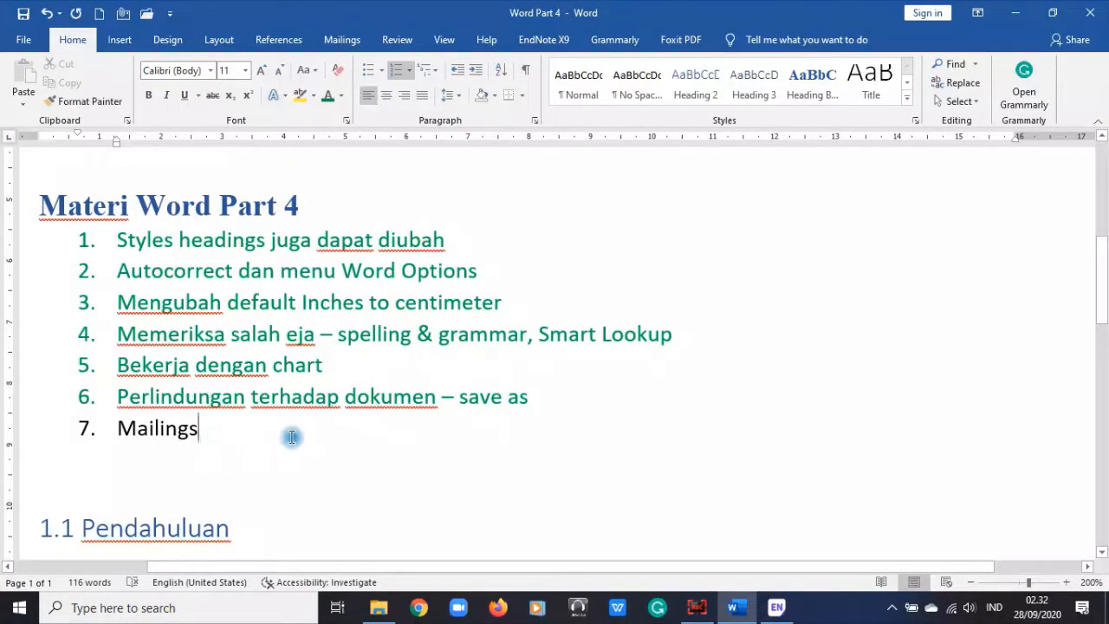
Step: Check item 7, Mailings, and leave it black
scroll(291, 437, down, 5)
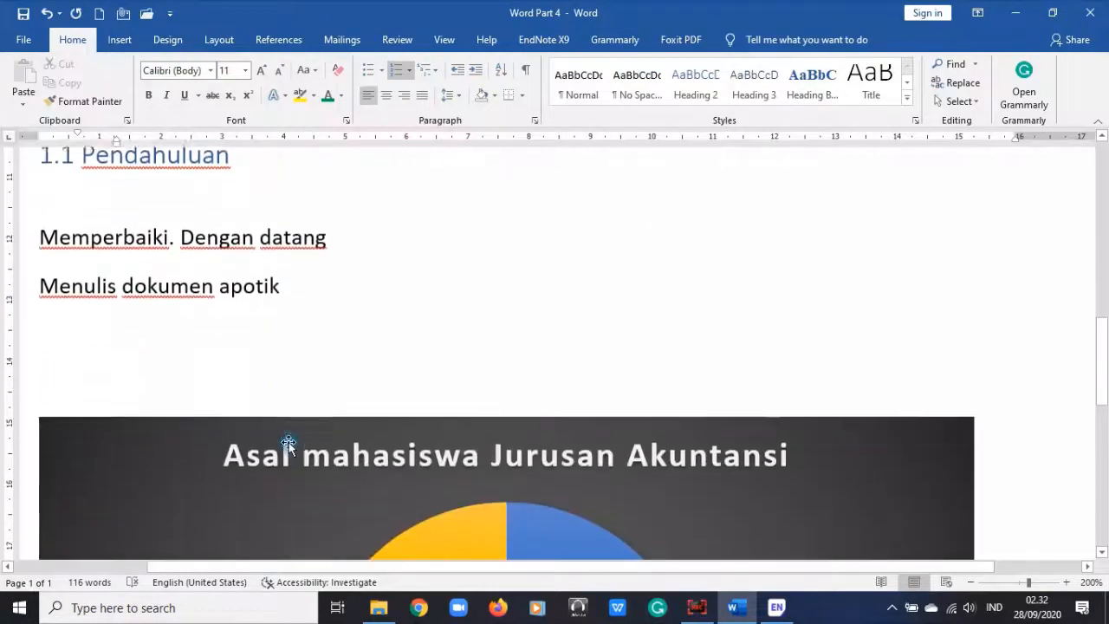
scroll(288, 442, down, 4)
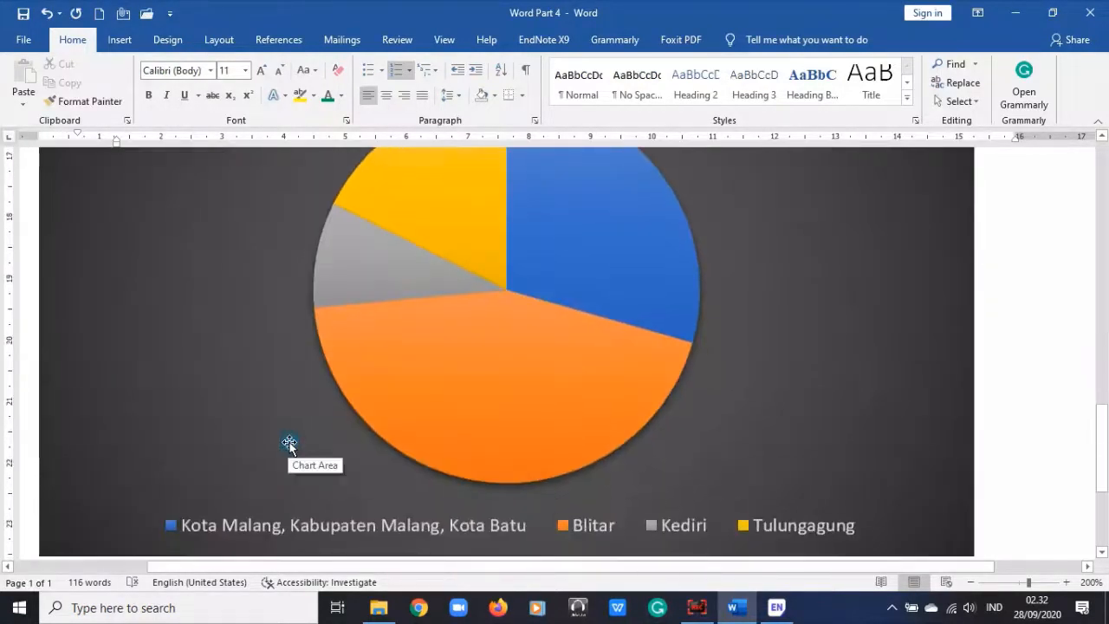
scroll(288, 444, up, 9)
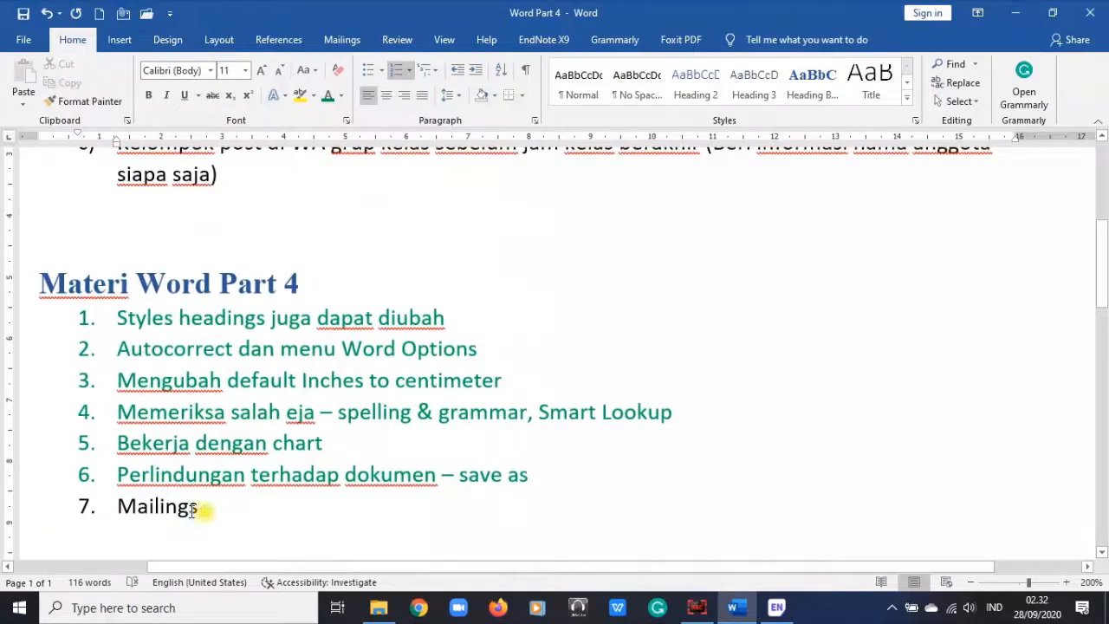
drag(200, 505, 221, 529)
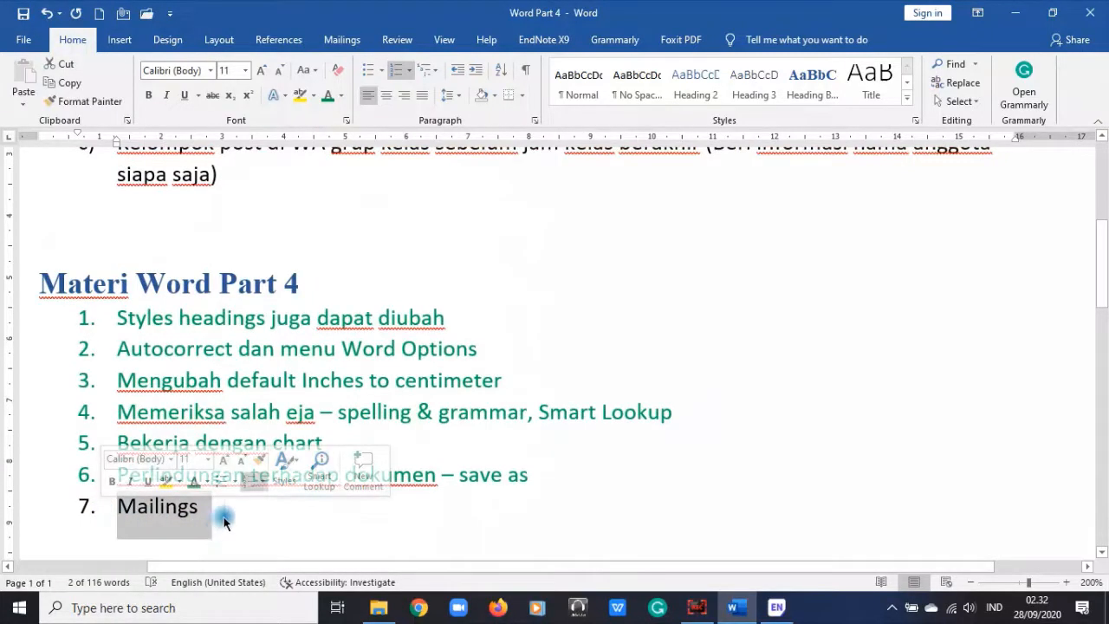
click(224, 519)
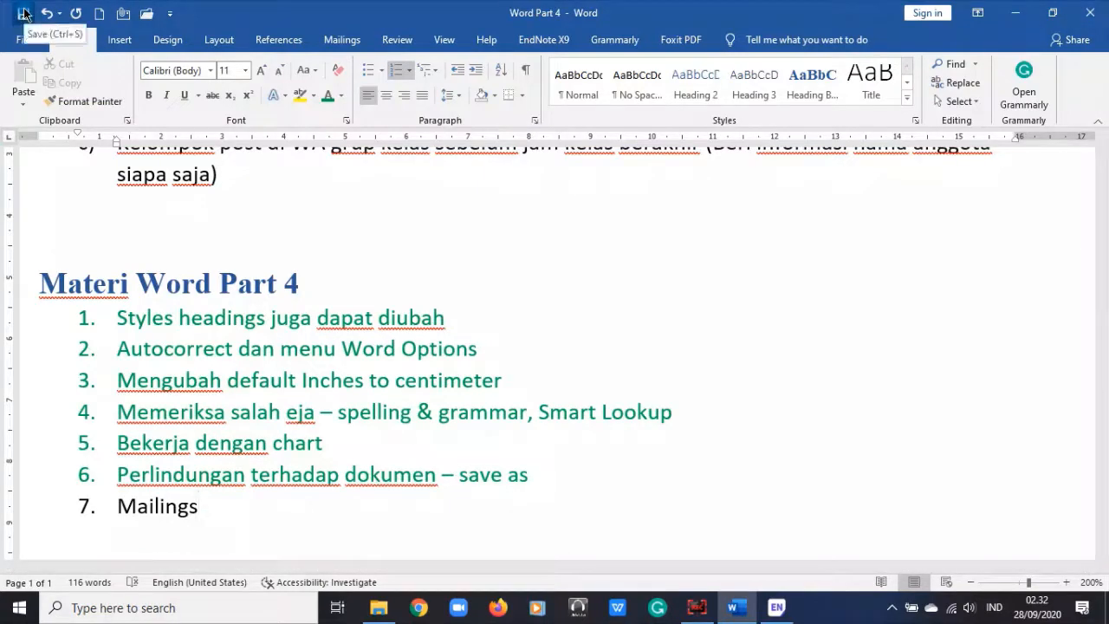
scroll(762, 416, up, 4)
scroll(755, 396, down, 2)
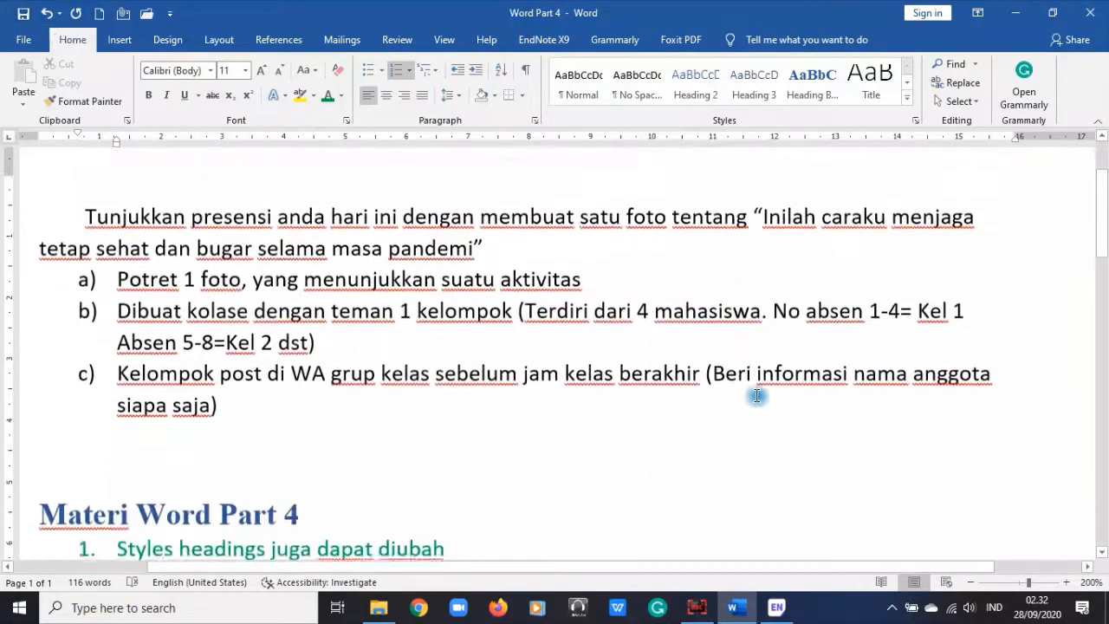
scroll(629, 428, up, 2)
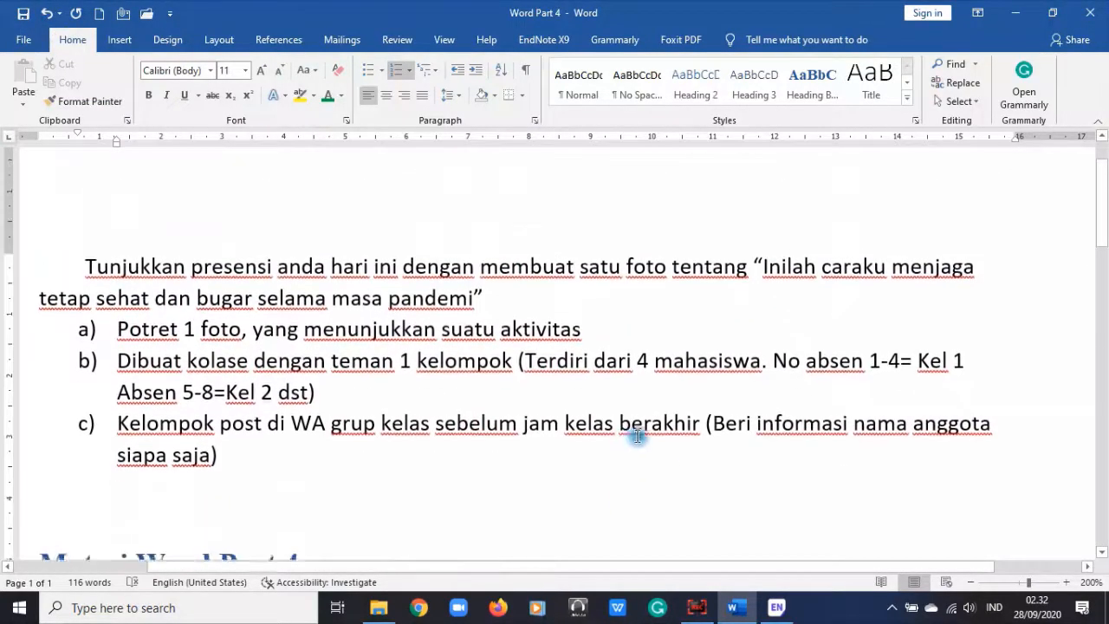
click(693, 609)
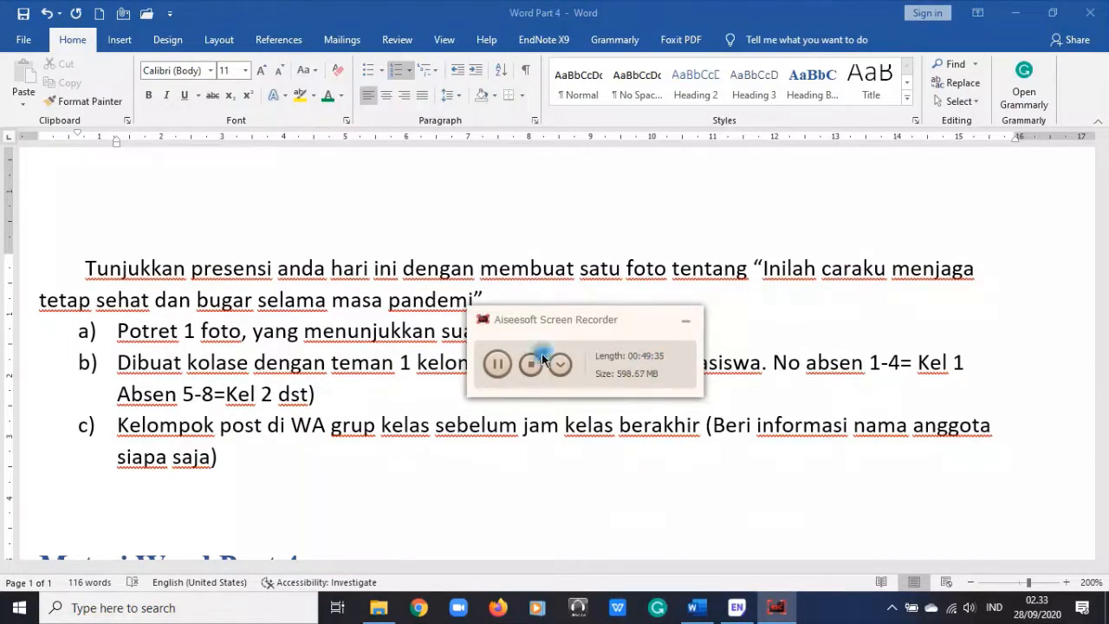
click(686, 320)
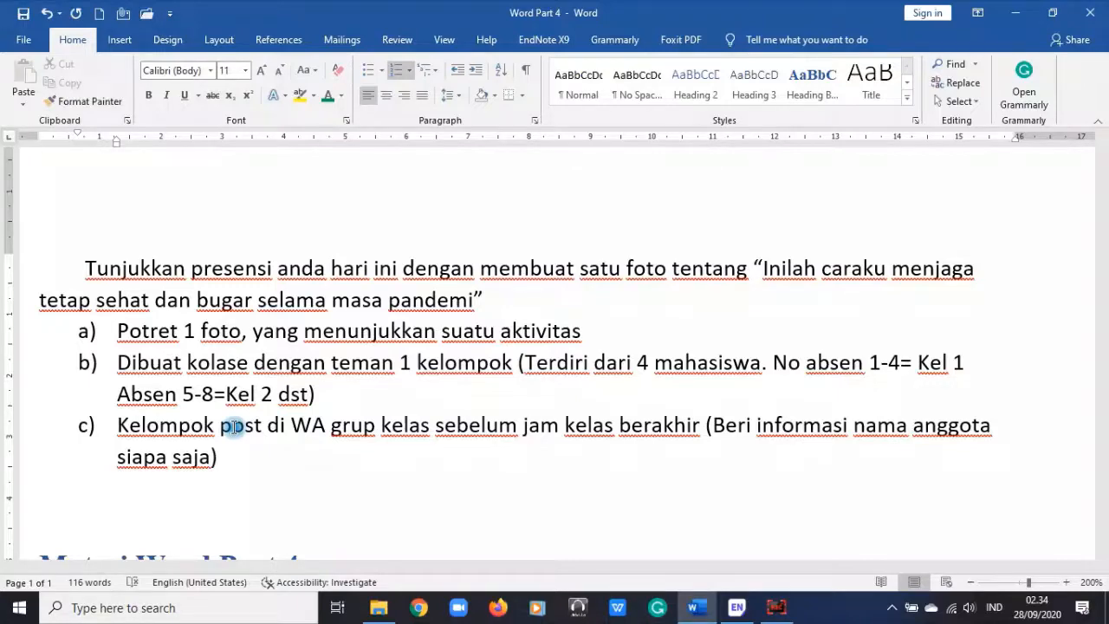
scroll(426, 396, down, 6)
scroll(433, 390, up, 2)
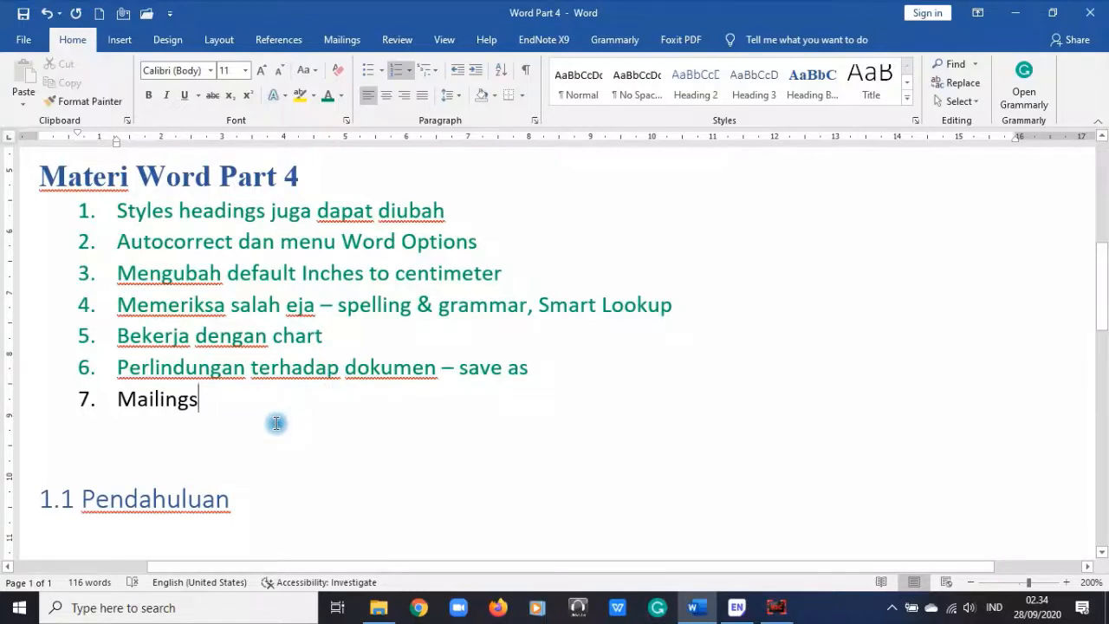
scroll(690, 436, up, 1)
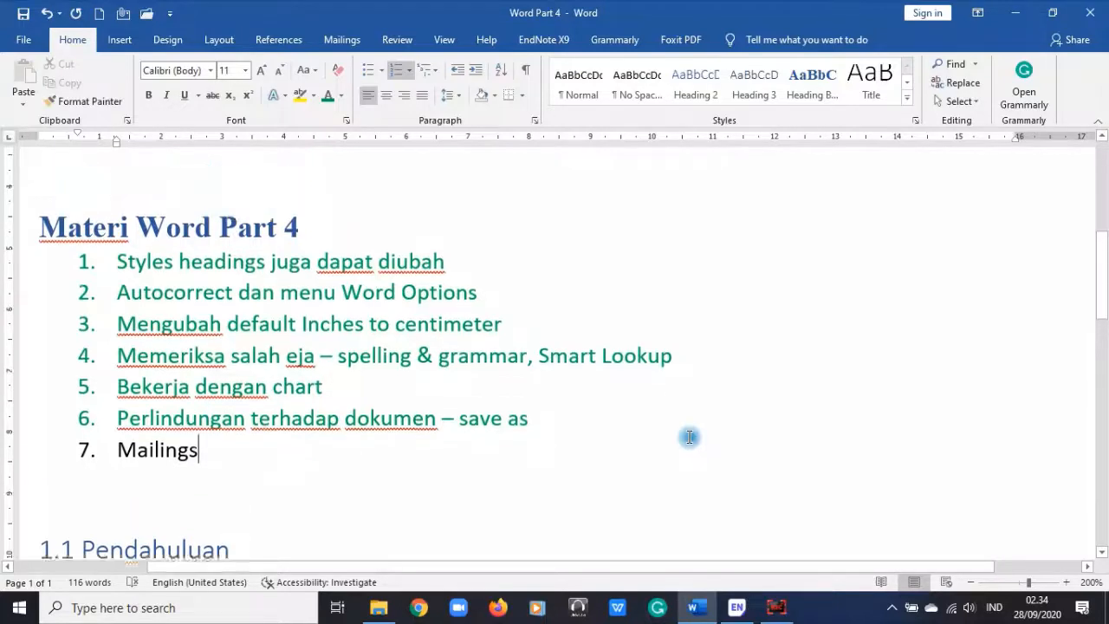
scroll(690, 436, up, 8)
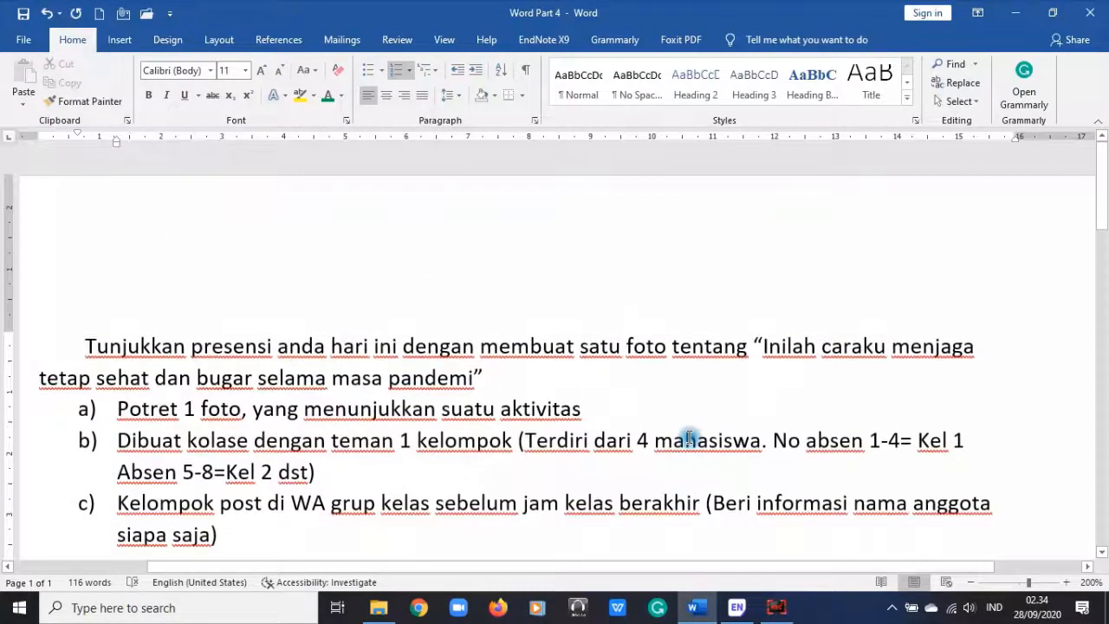
scroll(690, 437, down, 2)
scroll(690, 437, down, 2)
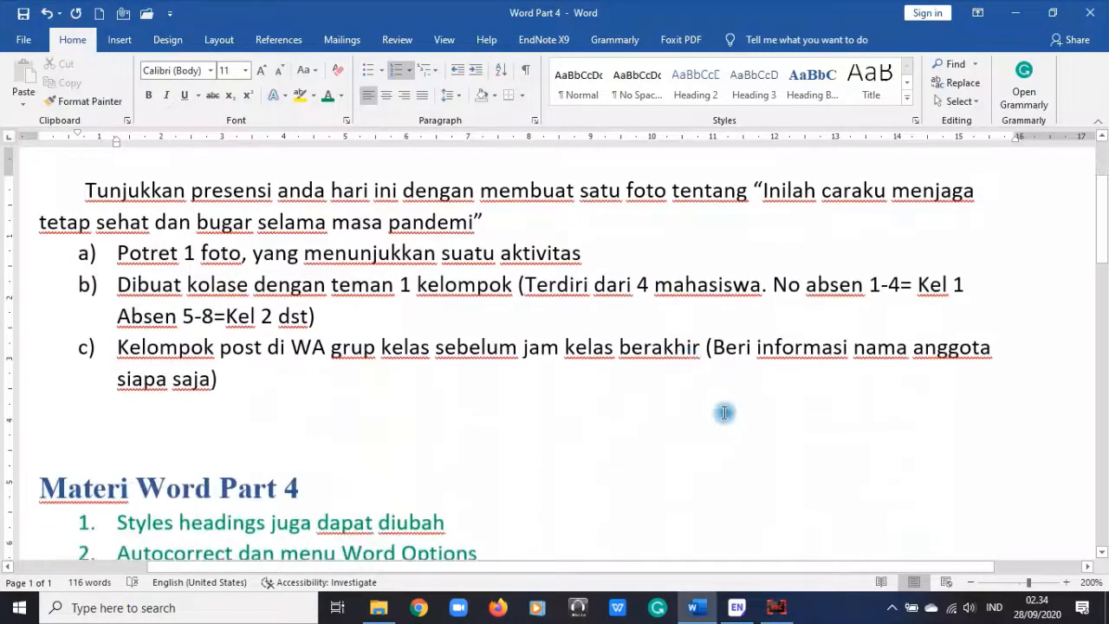